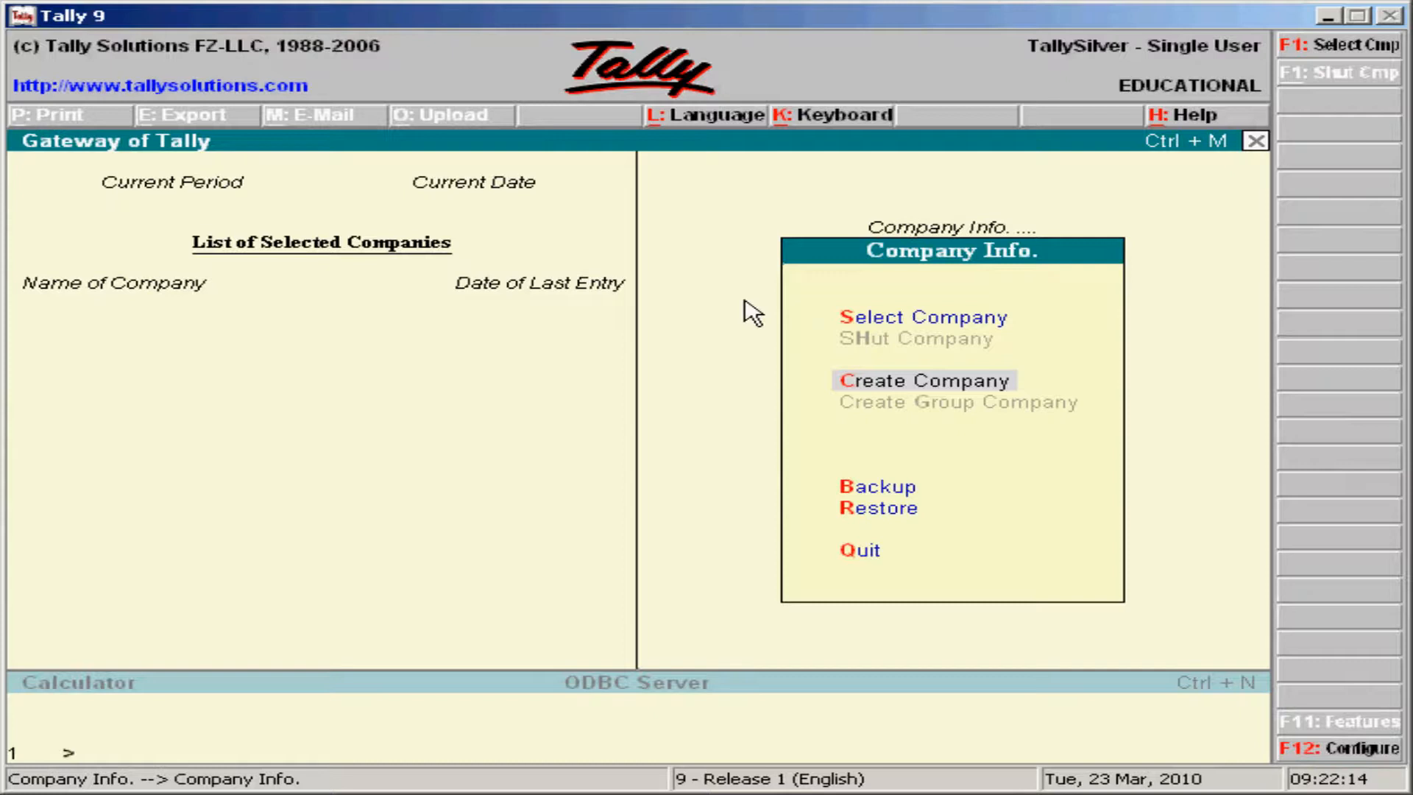
# - Start a new company named Abc Ltd, keeping the same mailing name and India for statutory compliance
pyautogui.press('Return')
pyautogui.write('E')
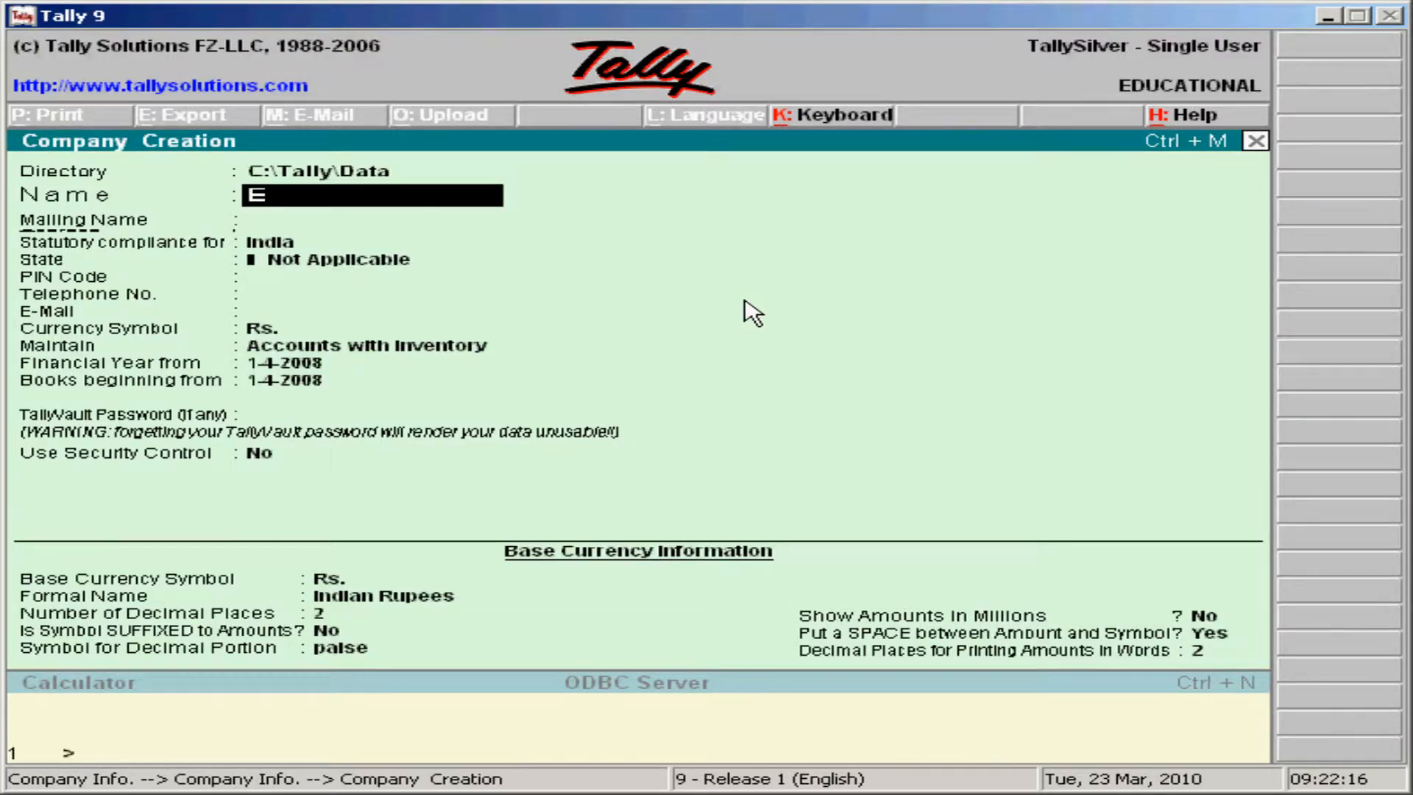
pyautogui.press('BackSpace')
pyautogui.write('Abc Ltd')
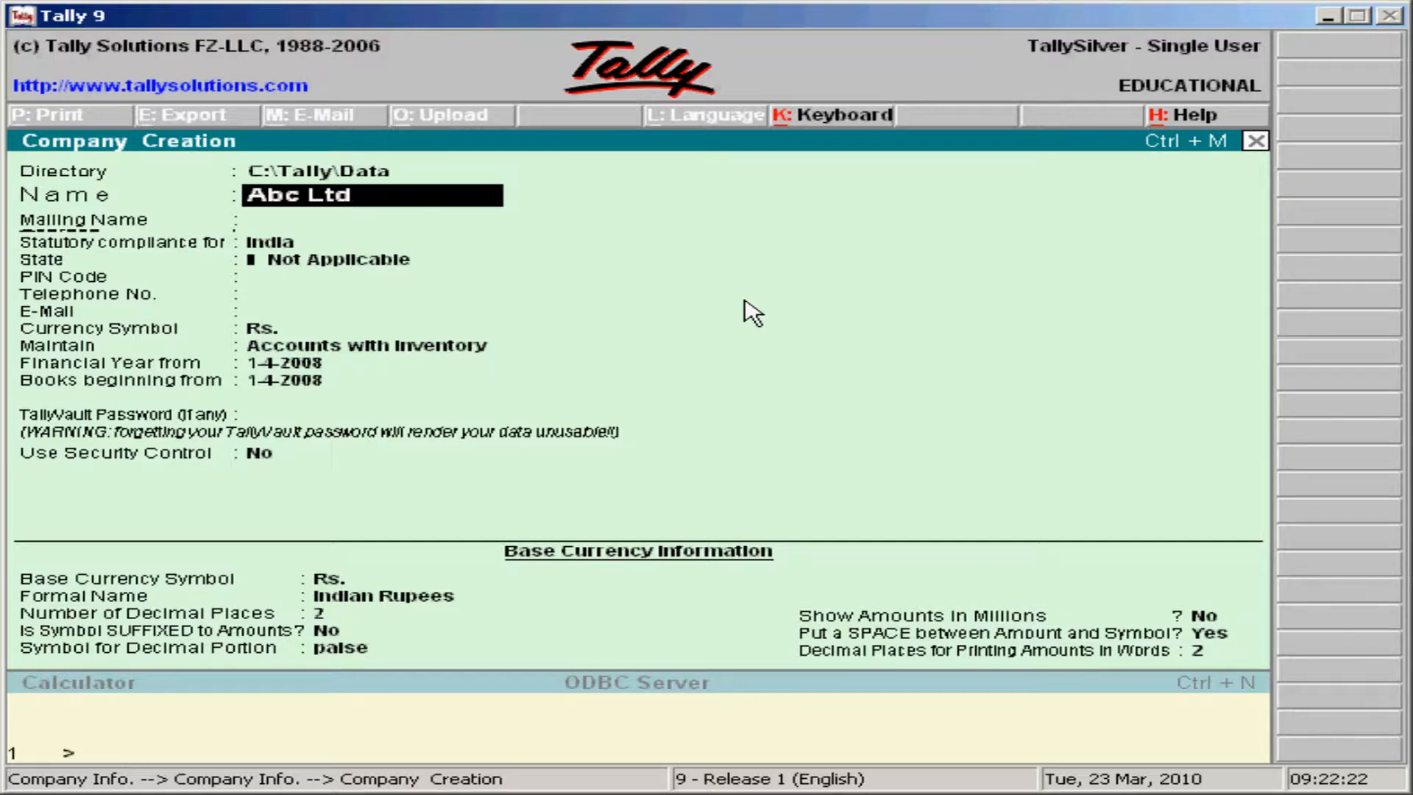
pyautogui.press('Return')
pyautogui.press('Return')
pyautogui.press('Return')
pyautogui.press('Return')
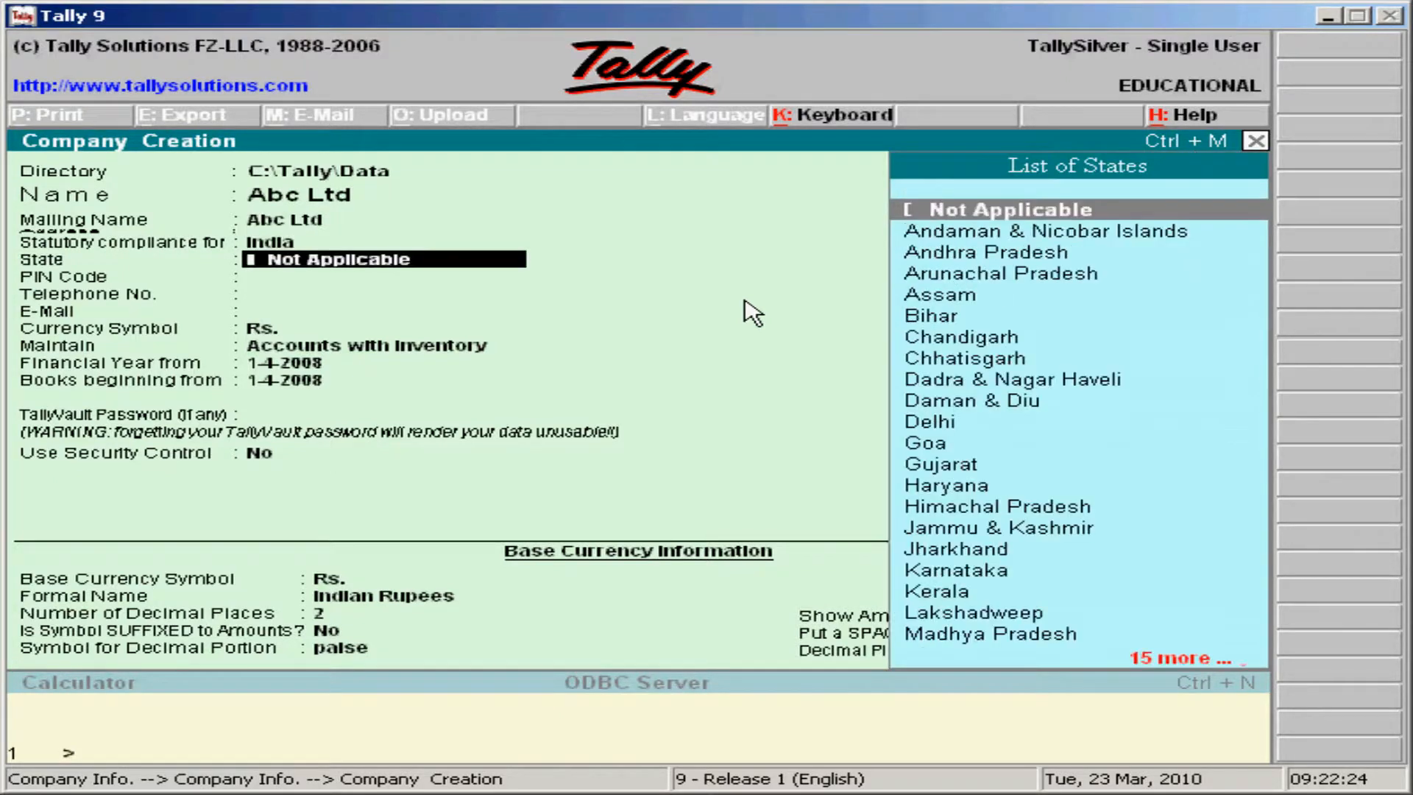
# - Set the company's state to Andhra Pradesh and leave its PIN code blank
pyautogui.press('Down')
pyautogui.press('Down')
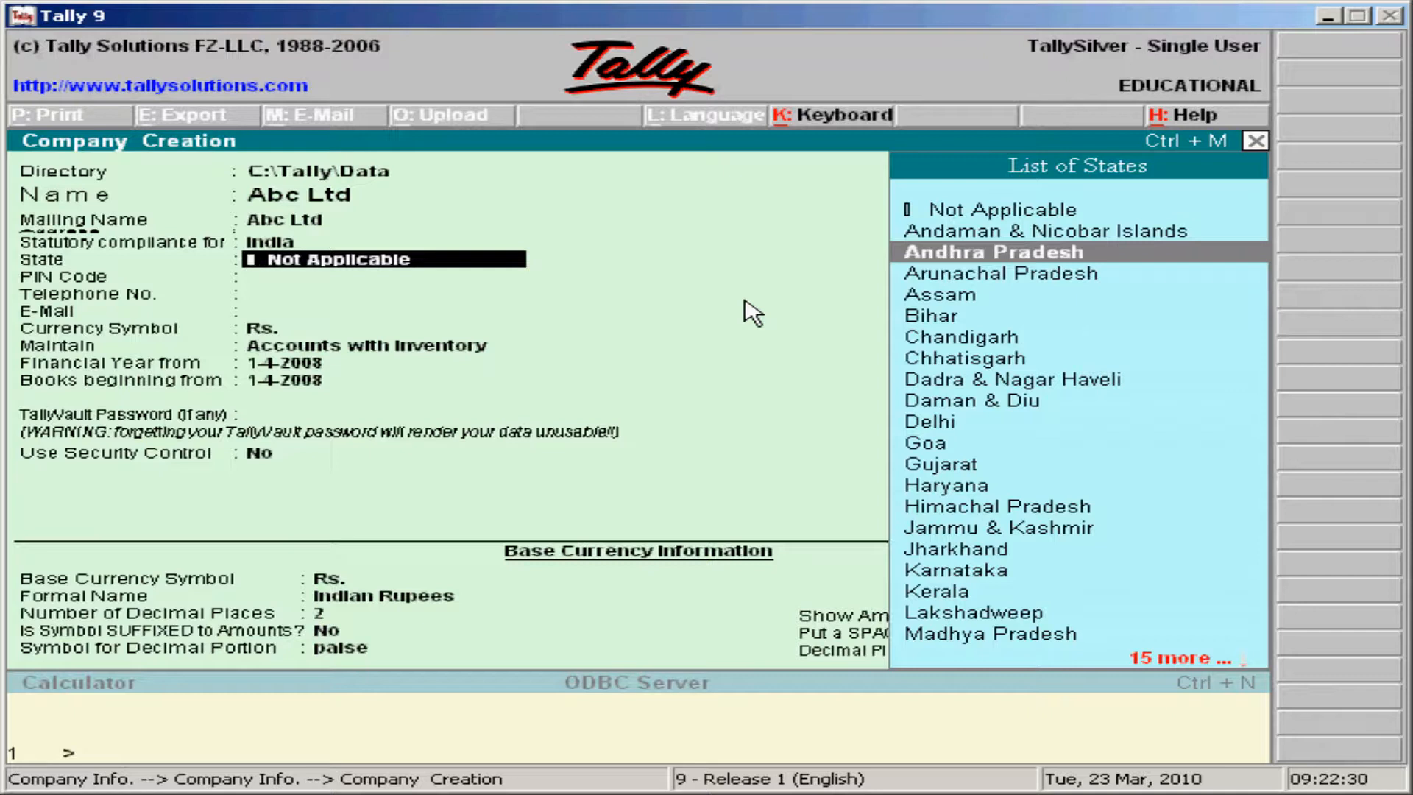
pyautogui.press('Return')
pyautogui.press('Return')
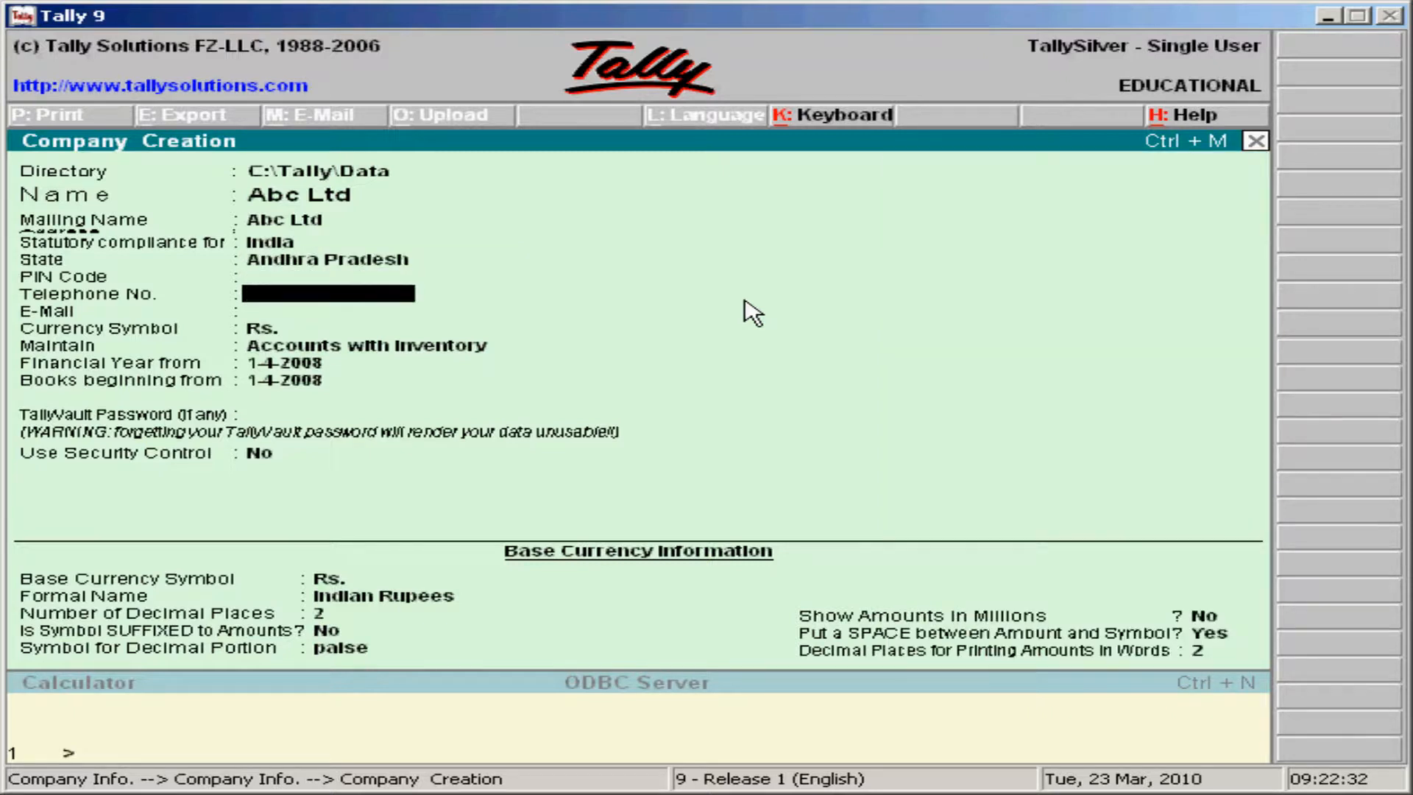
# - Keep the defaults for the remaining company and base currency details, save the company, and return to the Gateway of Tally
pyautogui.press('Return')
pyautogui.press('Return')
pyautogui.press('Return')
pyautogui.press('Return')
pyautogui.press('Return')
pyautogui.press('Return')
pyautogui.press('Return')
pyautogui.press('Return')
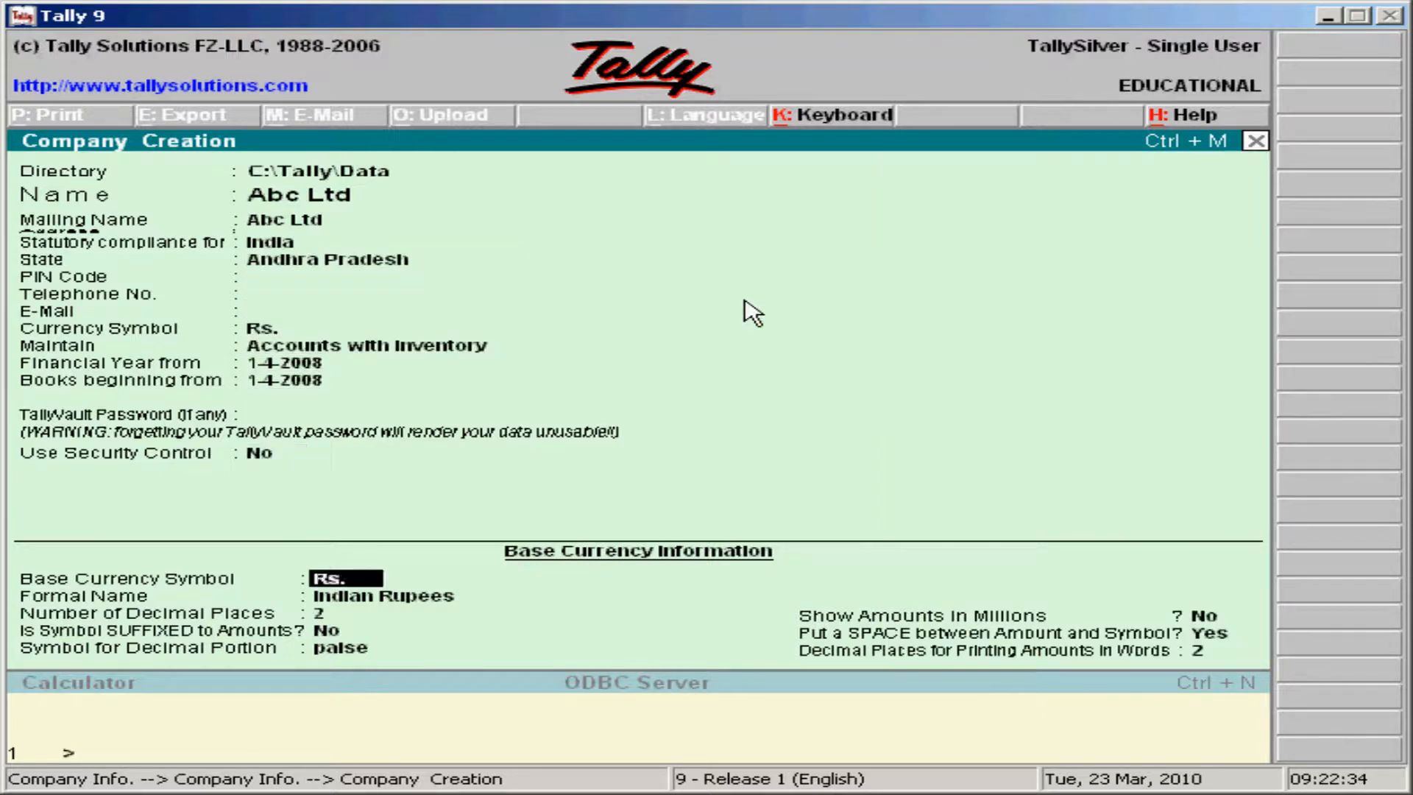
pyautogui.press('Return')
pyautogui.press('Return')
pyautogui.press('Return')
pyautogui.press('Return')
pyautogui.press('Return')
pyautogui.press('Return')
pyautogui.press('Return')
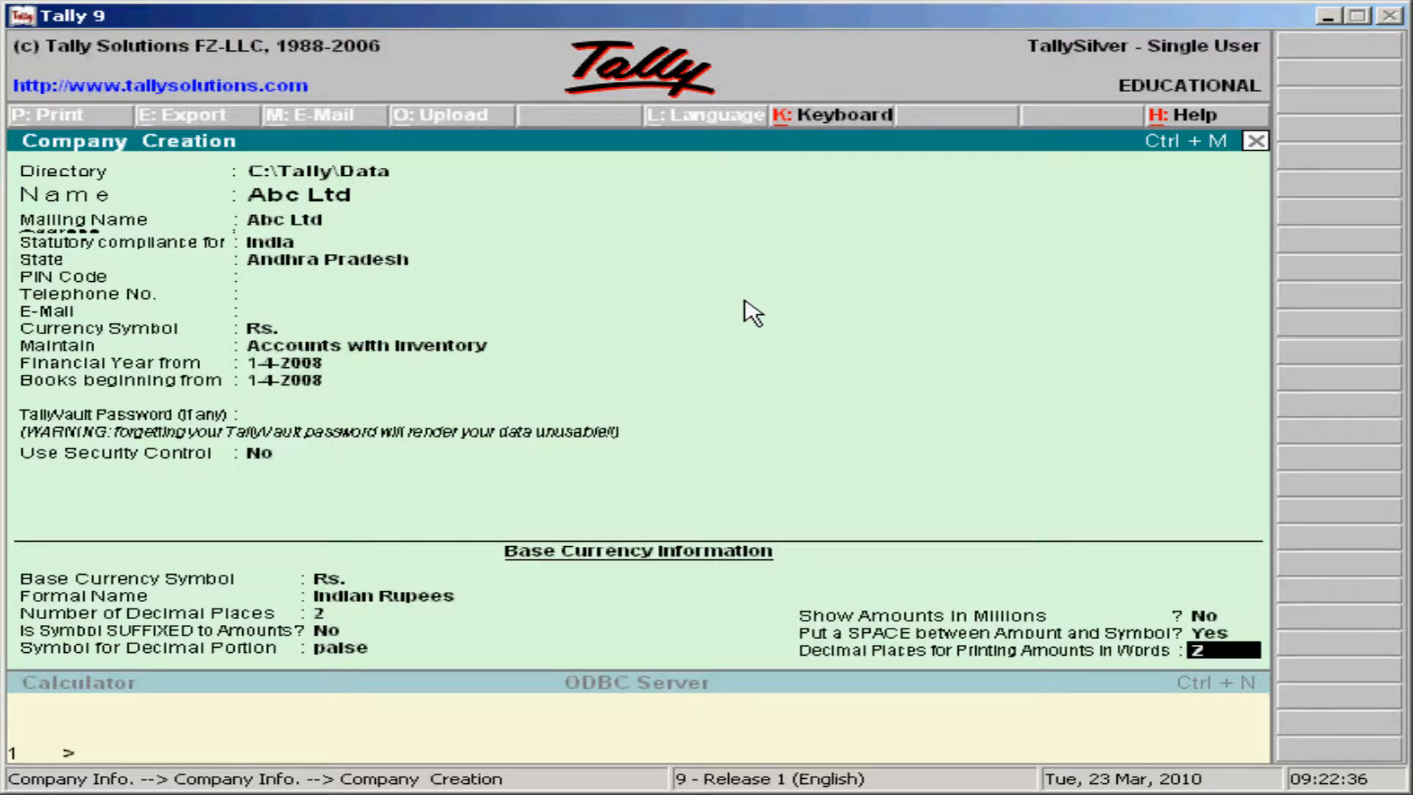
pyautogui.press('Return')
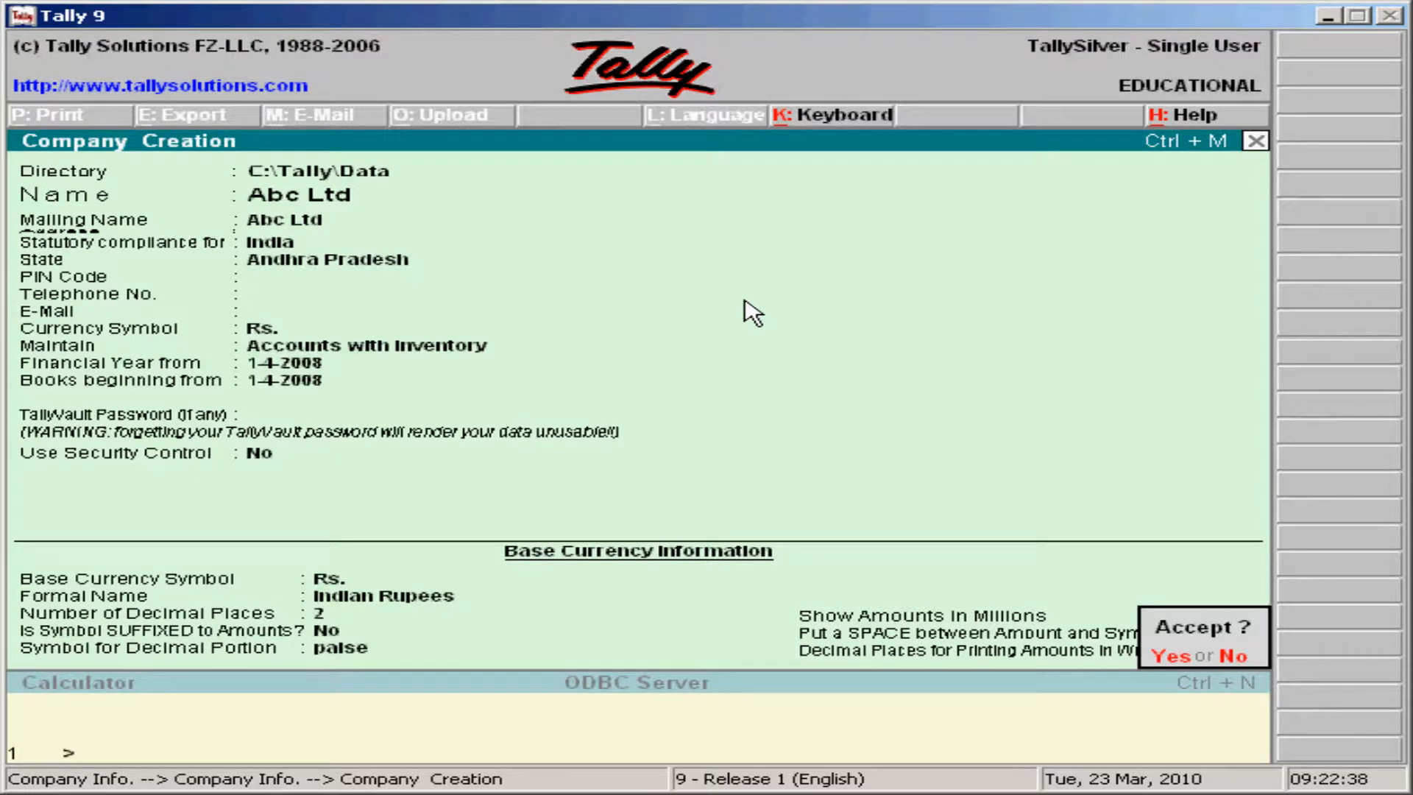
pyautogui.press('Return')
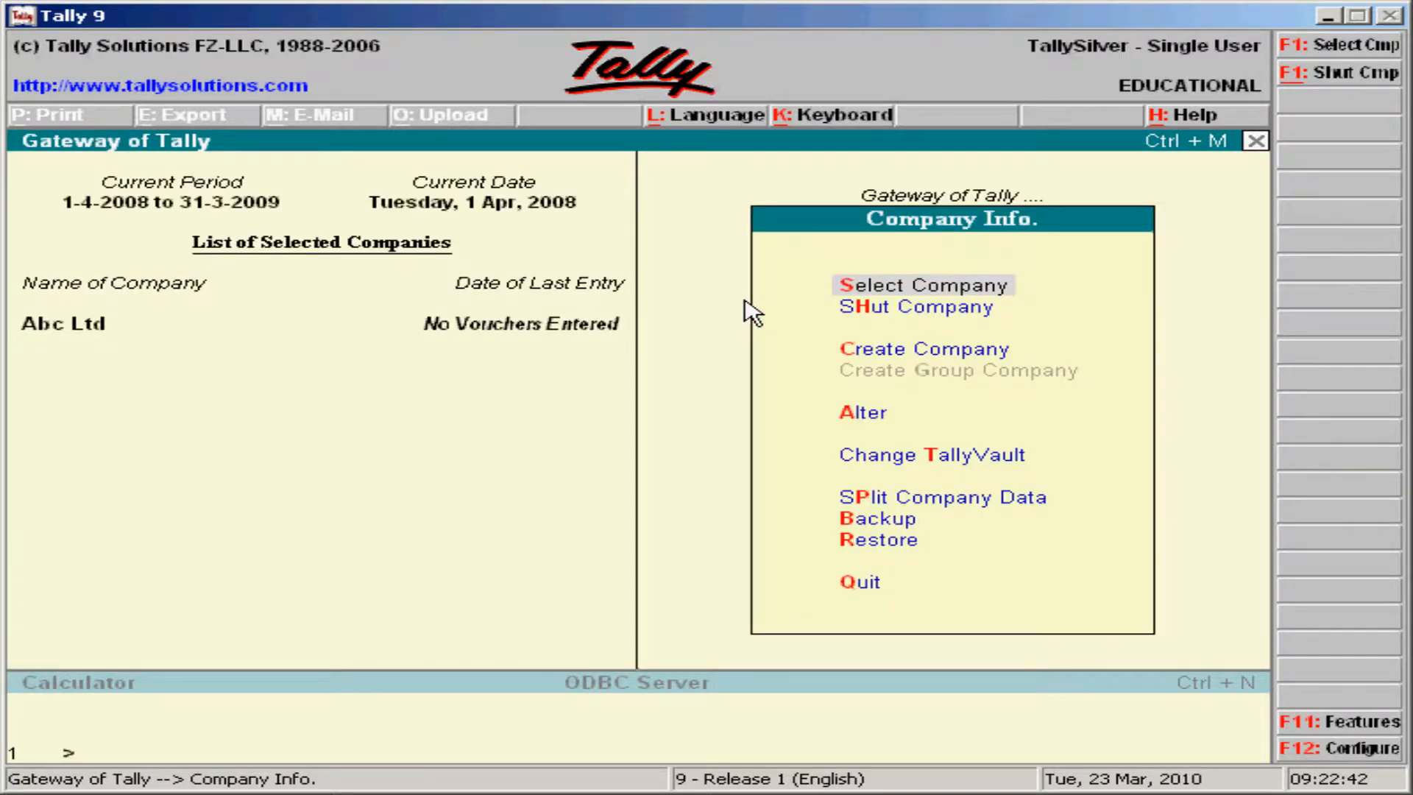
pyautogui.press('Escape')
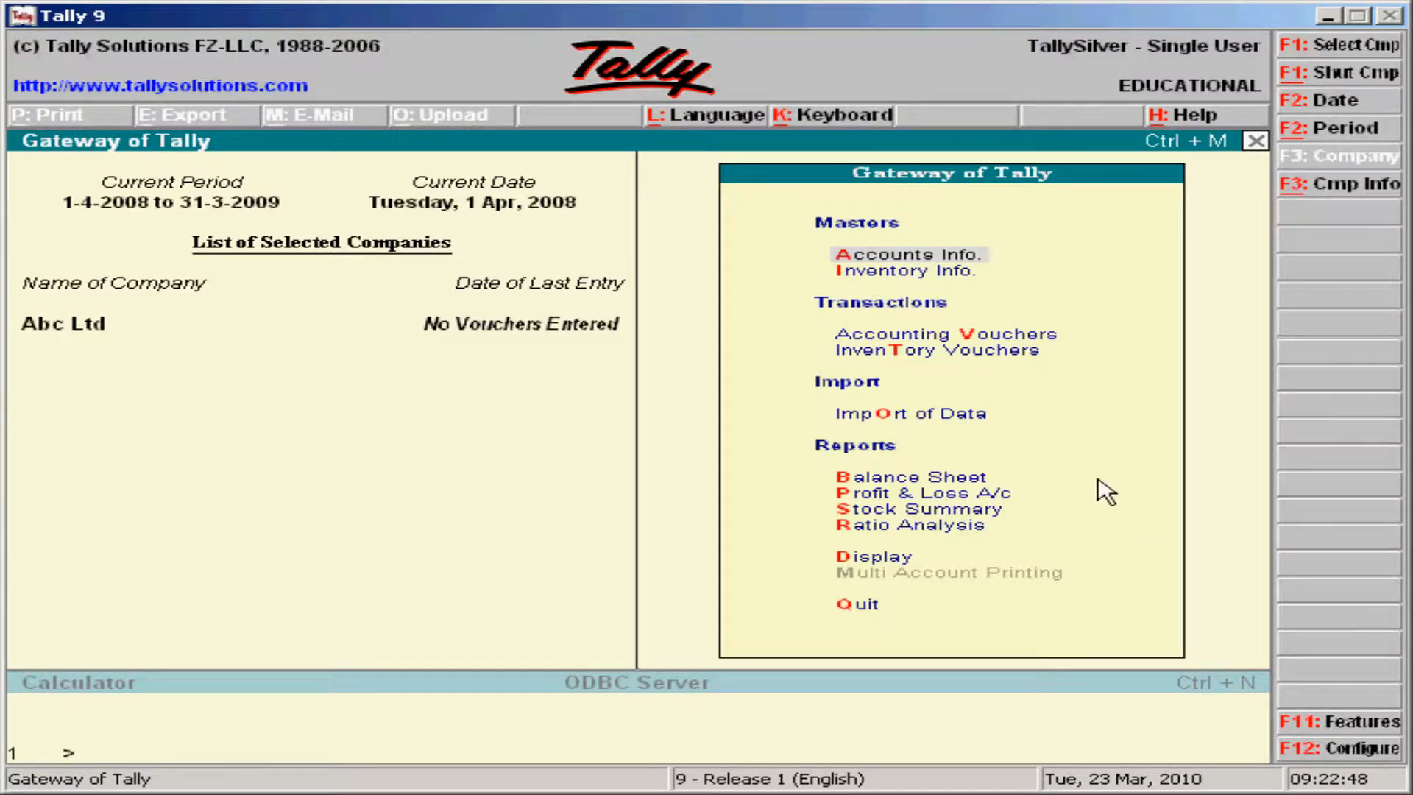
# - Enable Tax Collected at Source (TCS) in the company's Statutory & Taxation features and choose to set its TCS details
pyautogui.click(1332, 725)
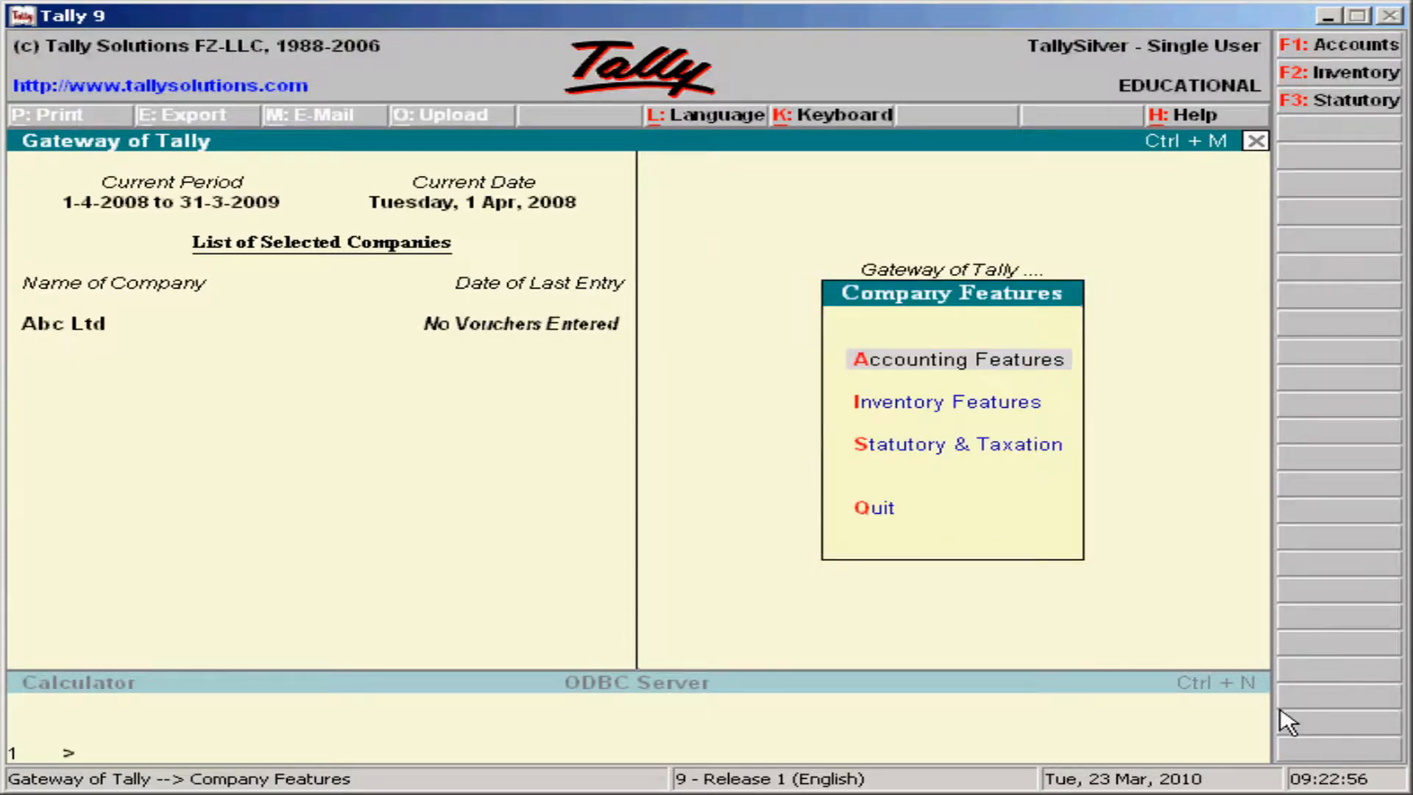
pyautogui.press('Down')
pyautogui.press('Down')
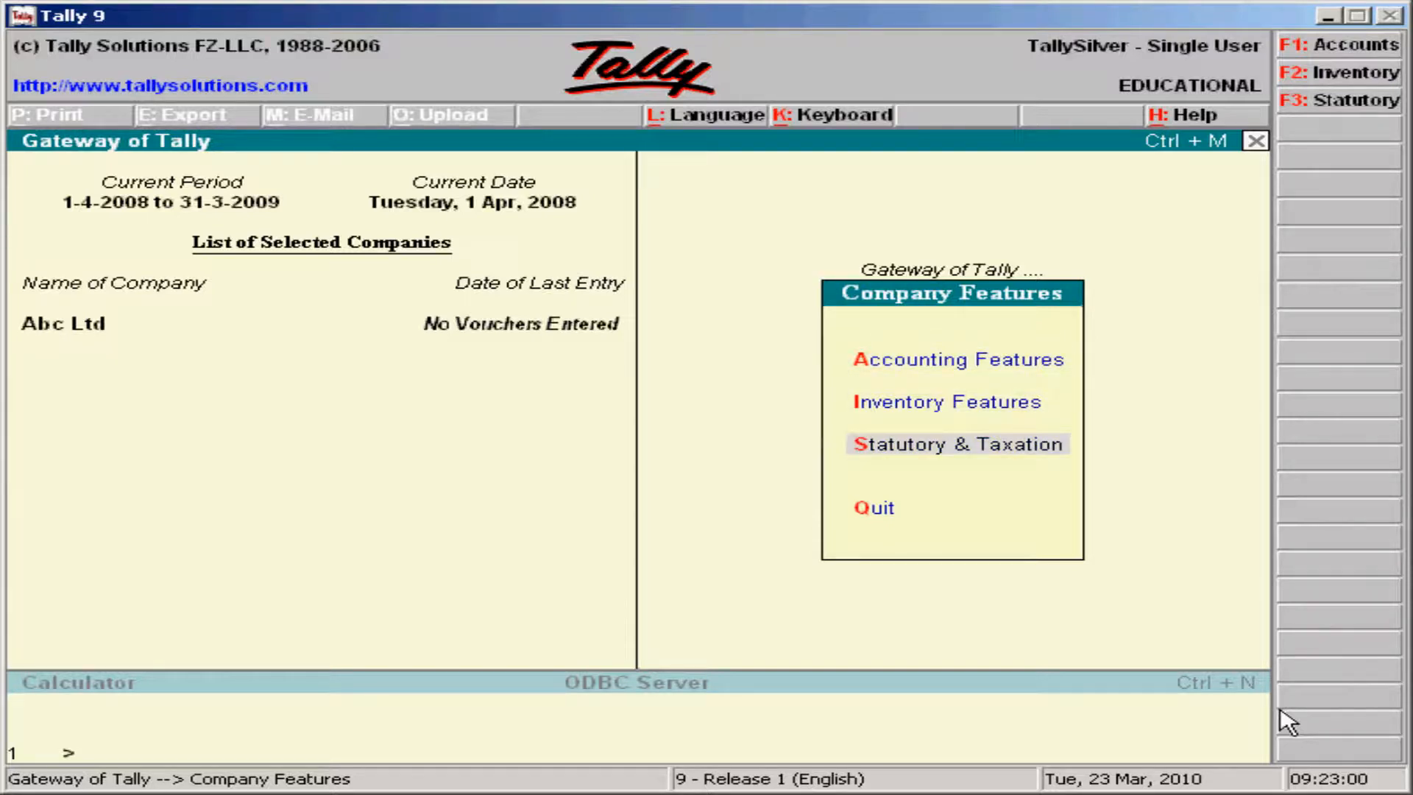
pyautogui.press('Return')
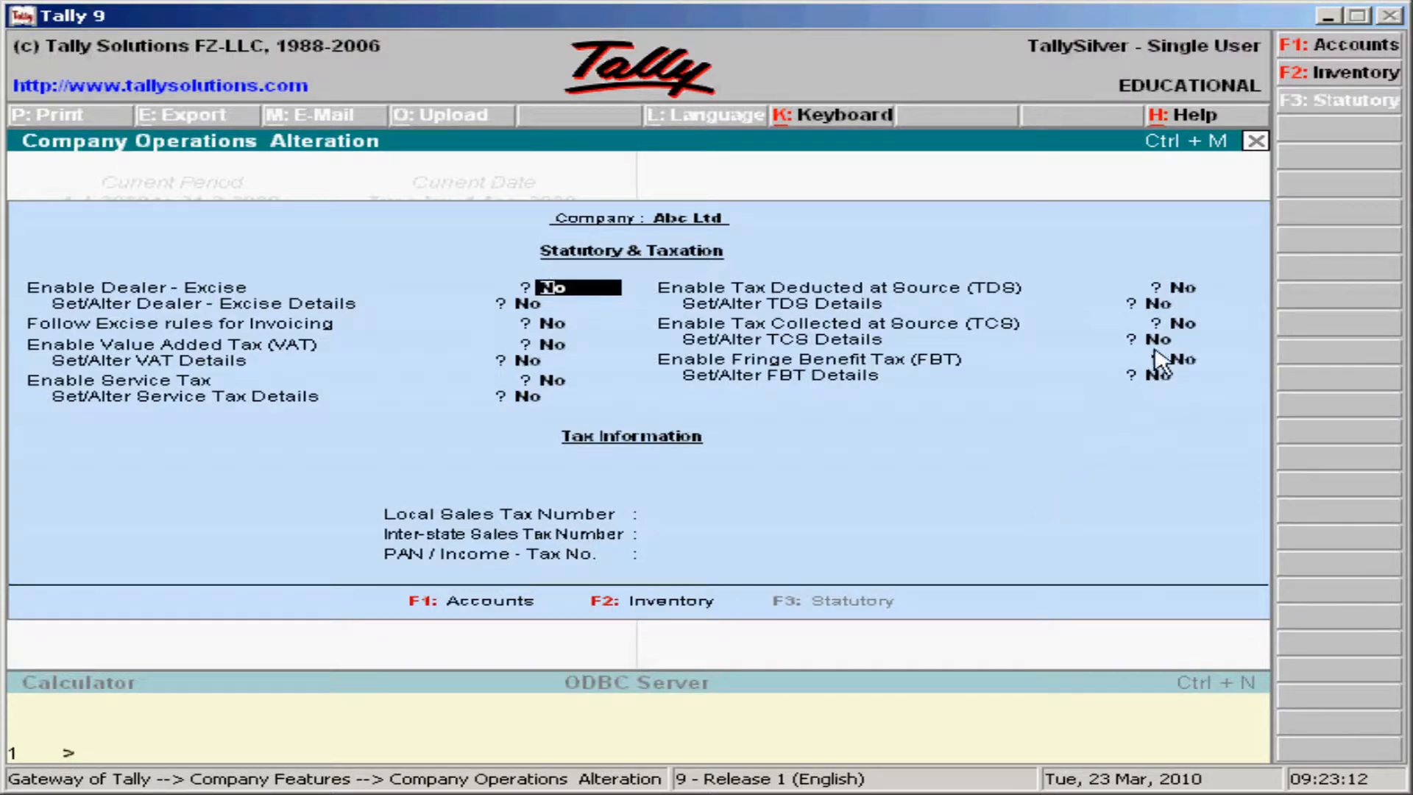
pyautogui.click(1181, 326)
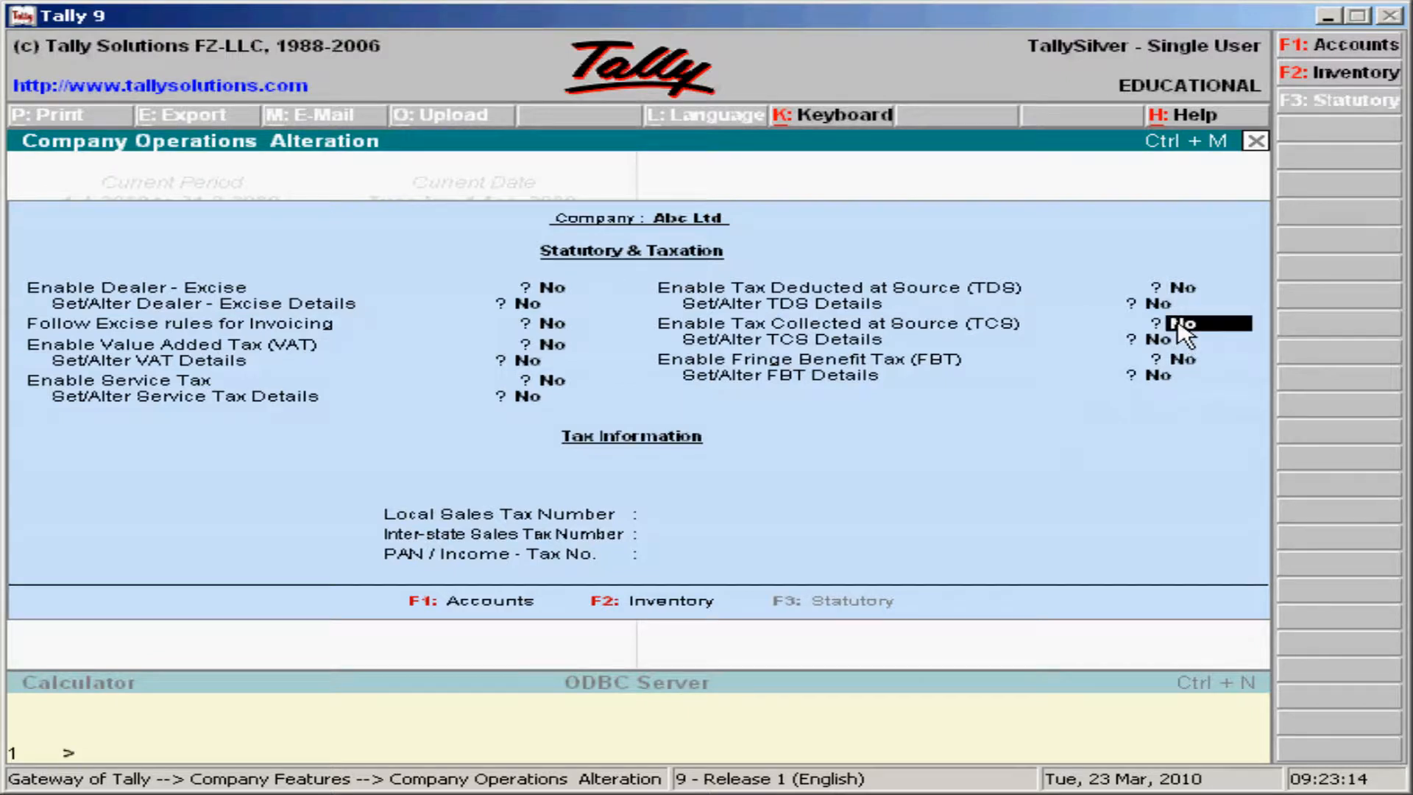
pyautogui.write('yes')
pyautogui.press('Return')
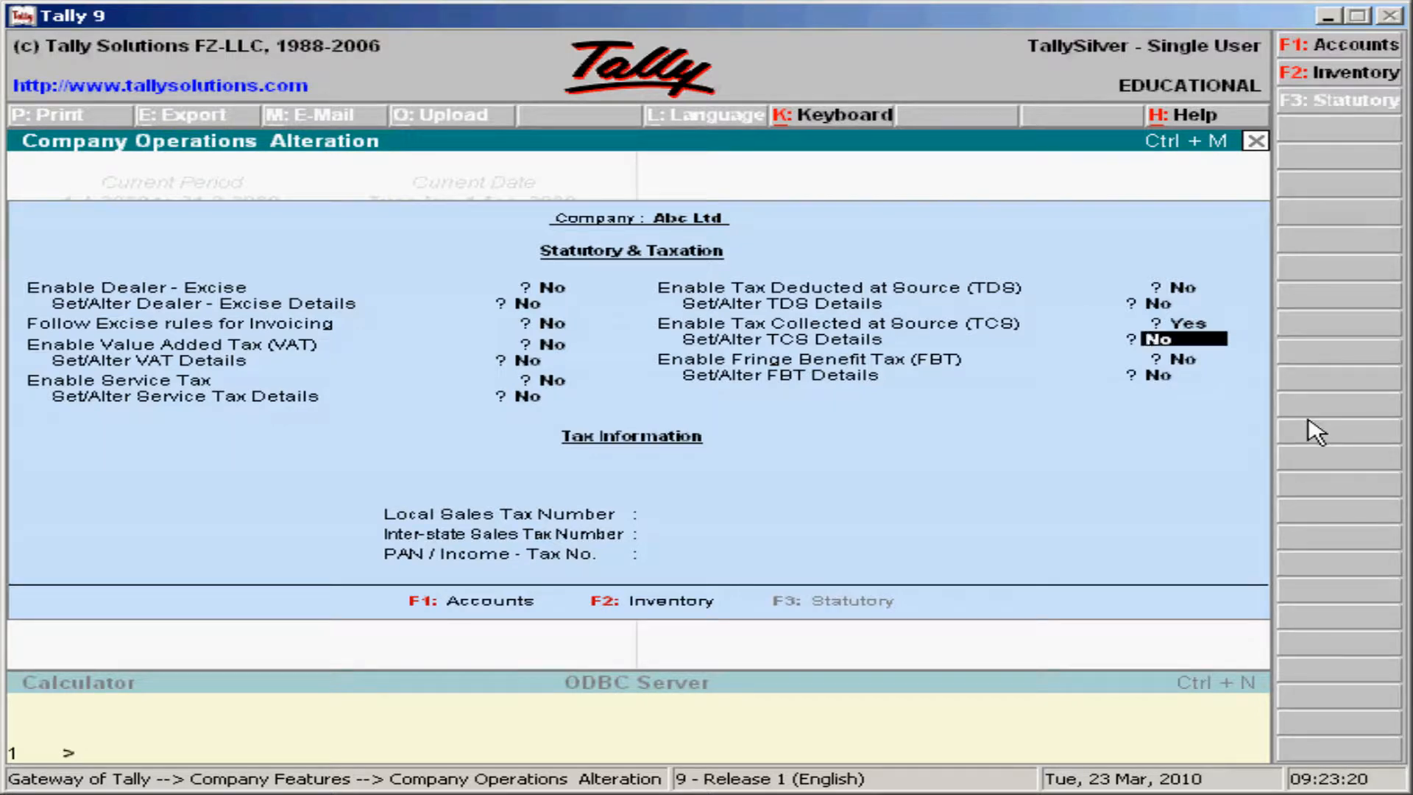
pyautogui.write('yes')
pyautogui.press('Return')
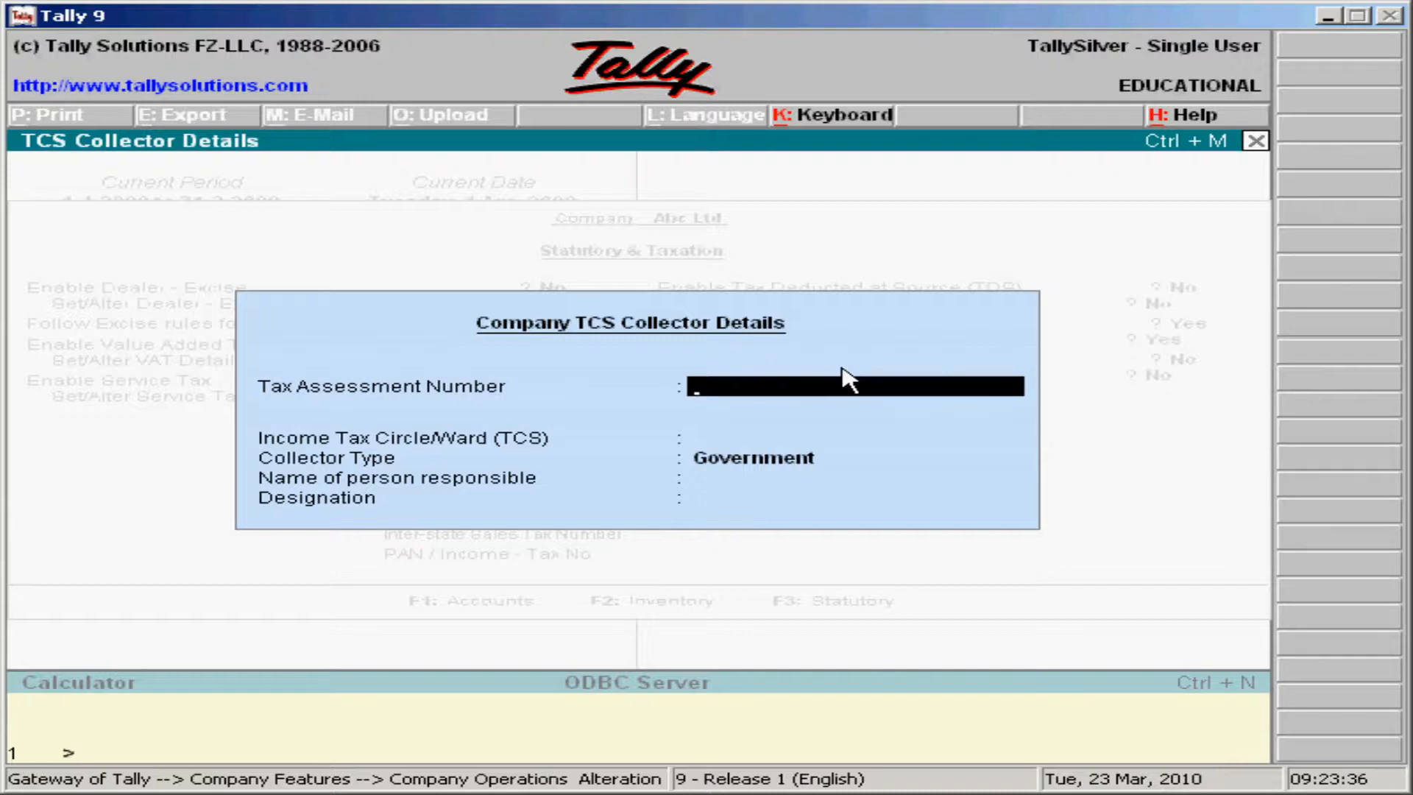
# - Enter the company's tax assessment number and set the TCS income tax circle/ward to Circle 1/ward 2
pyautogui.write('34534')
pyautogui.press('Return')
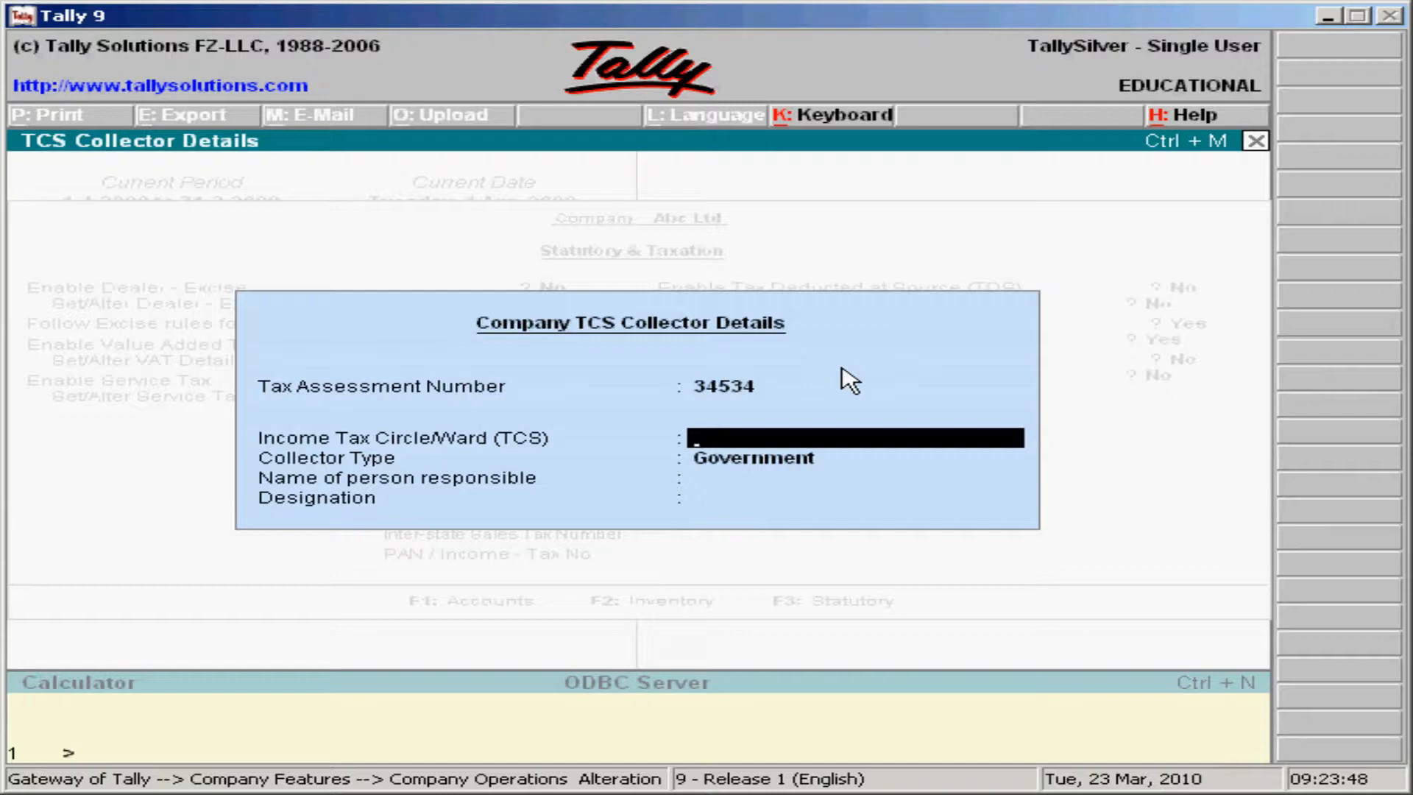
pyautogui.write('Circle 1/')
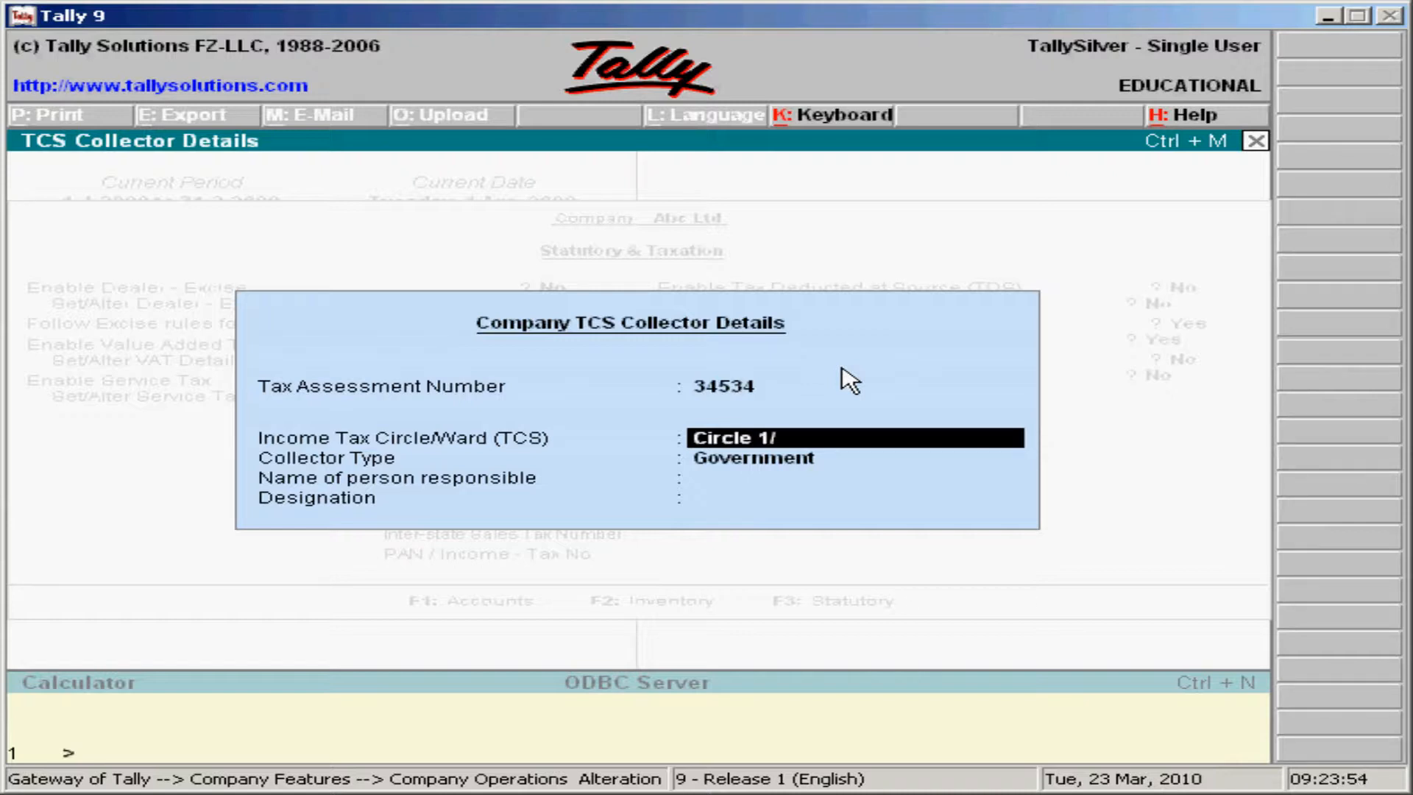
pyautogui.write('ward')
pyautogui.write(' II')
pyautogui.press('BackSpace')
pyautogui.press('BackSpace')
pyautogui.write('2')
pyautogui.press('Return')
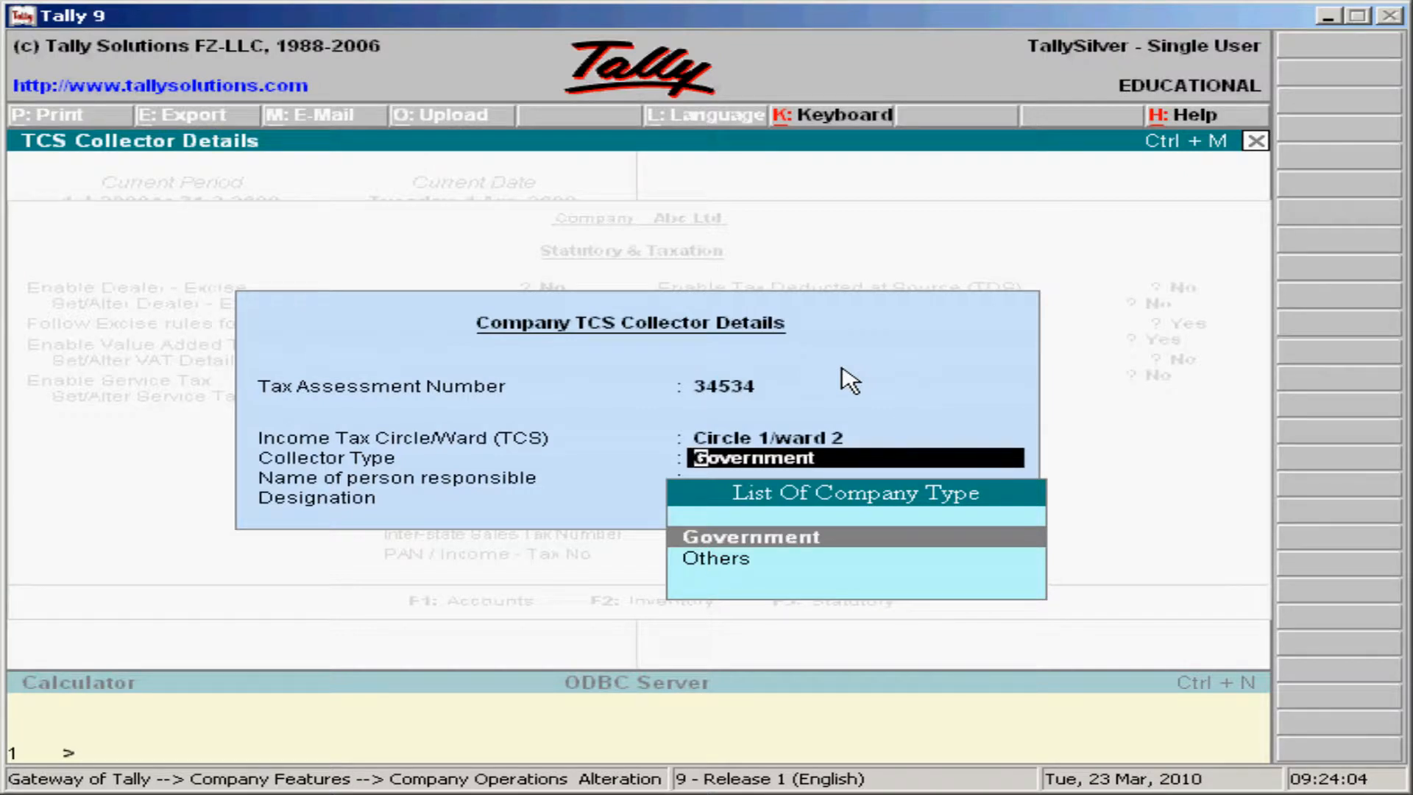
# - Set the collector type to Others, enter the responsible person's name with designation Manager, and complete the TCS collector details
pyautogui.press('Down')
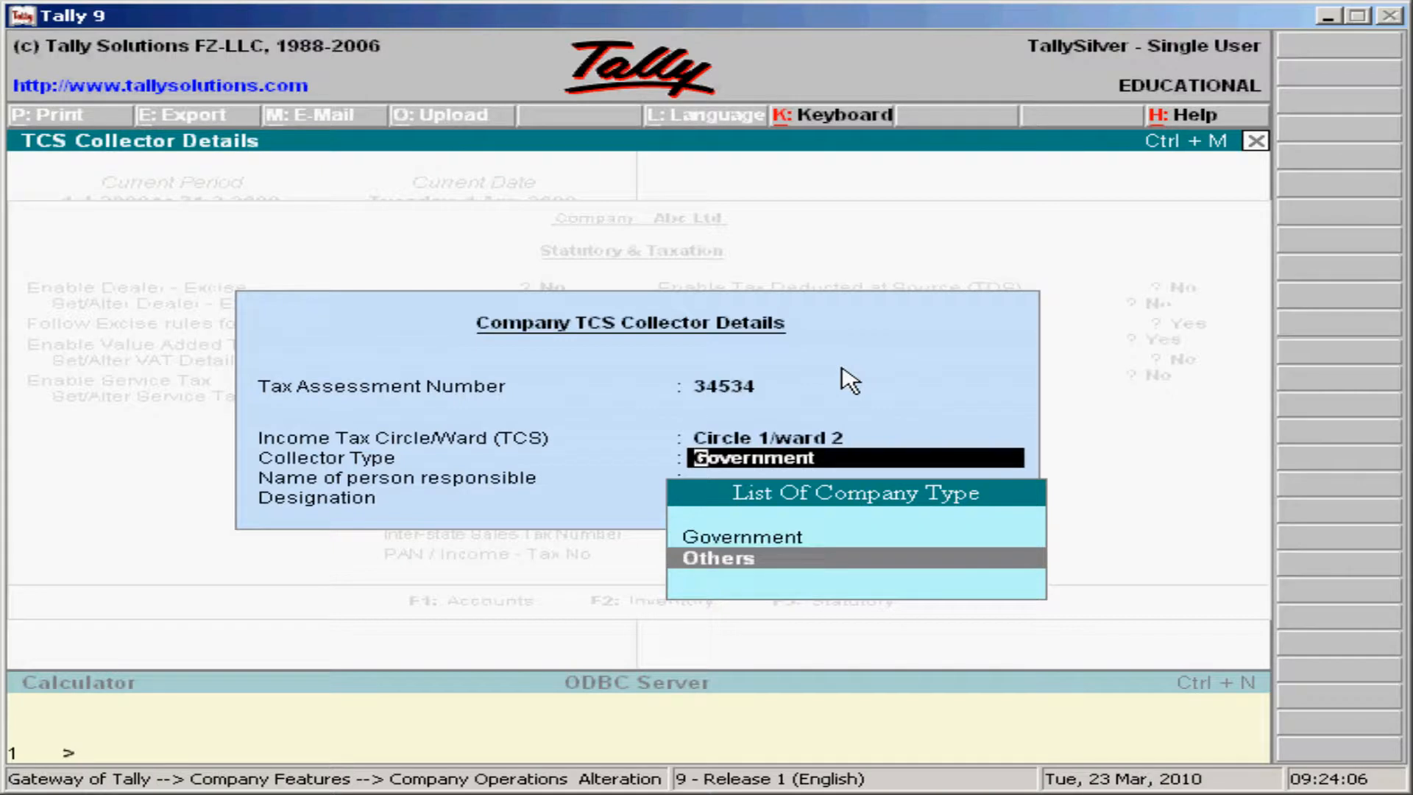
pyautogui.press('Return')
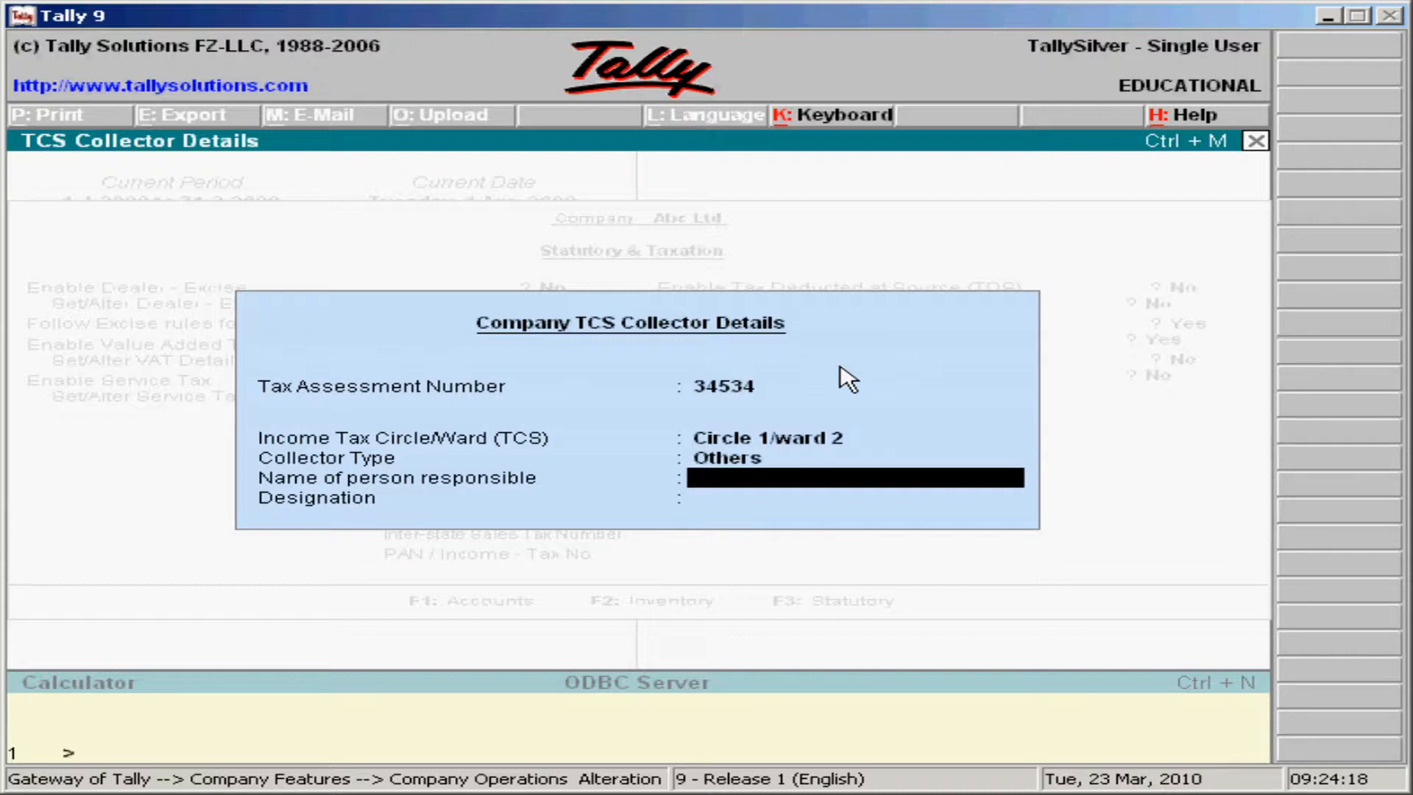
pyautogui.write('Kumar')
pyautogui.press('Return')
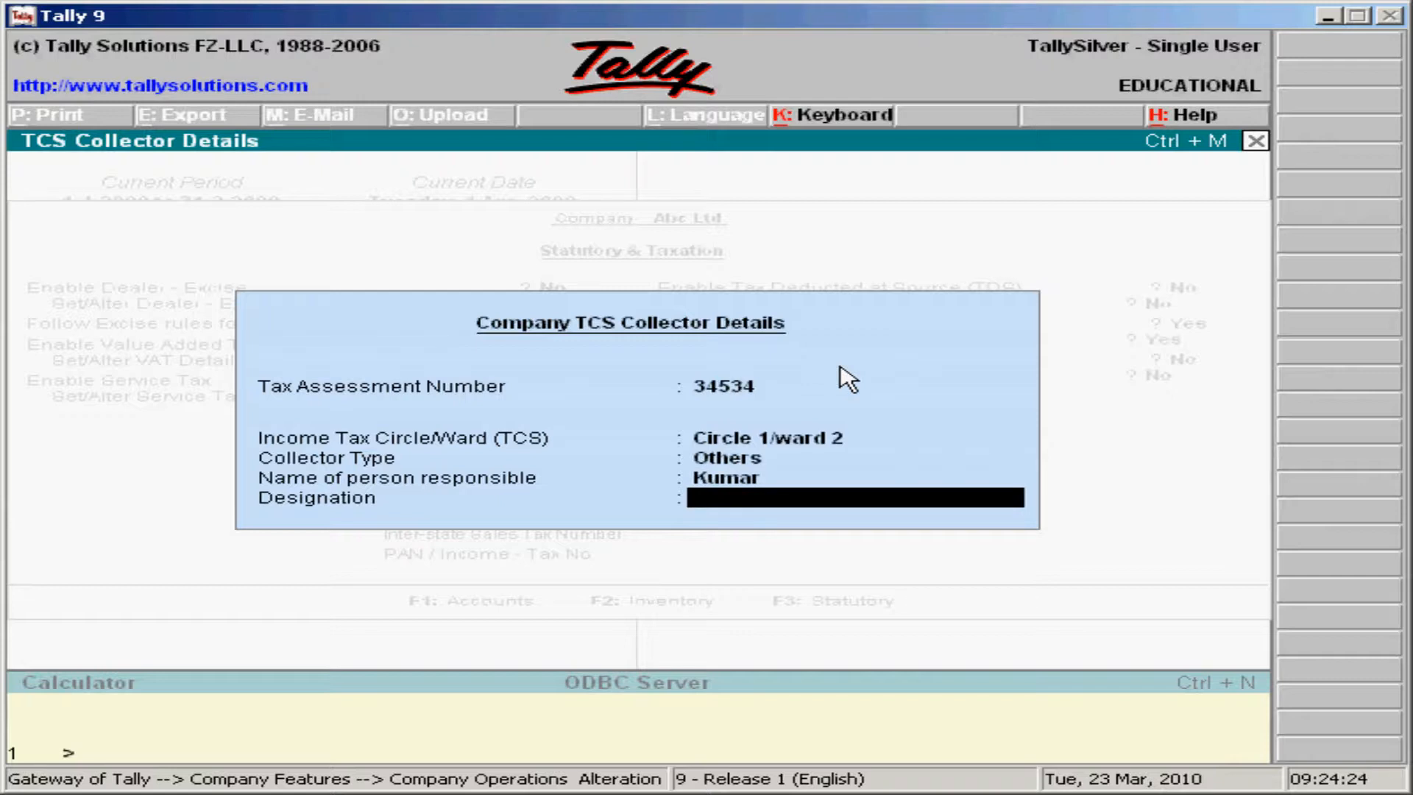
pyautogui.write('Manager')
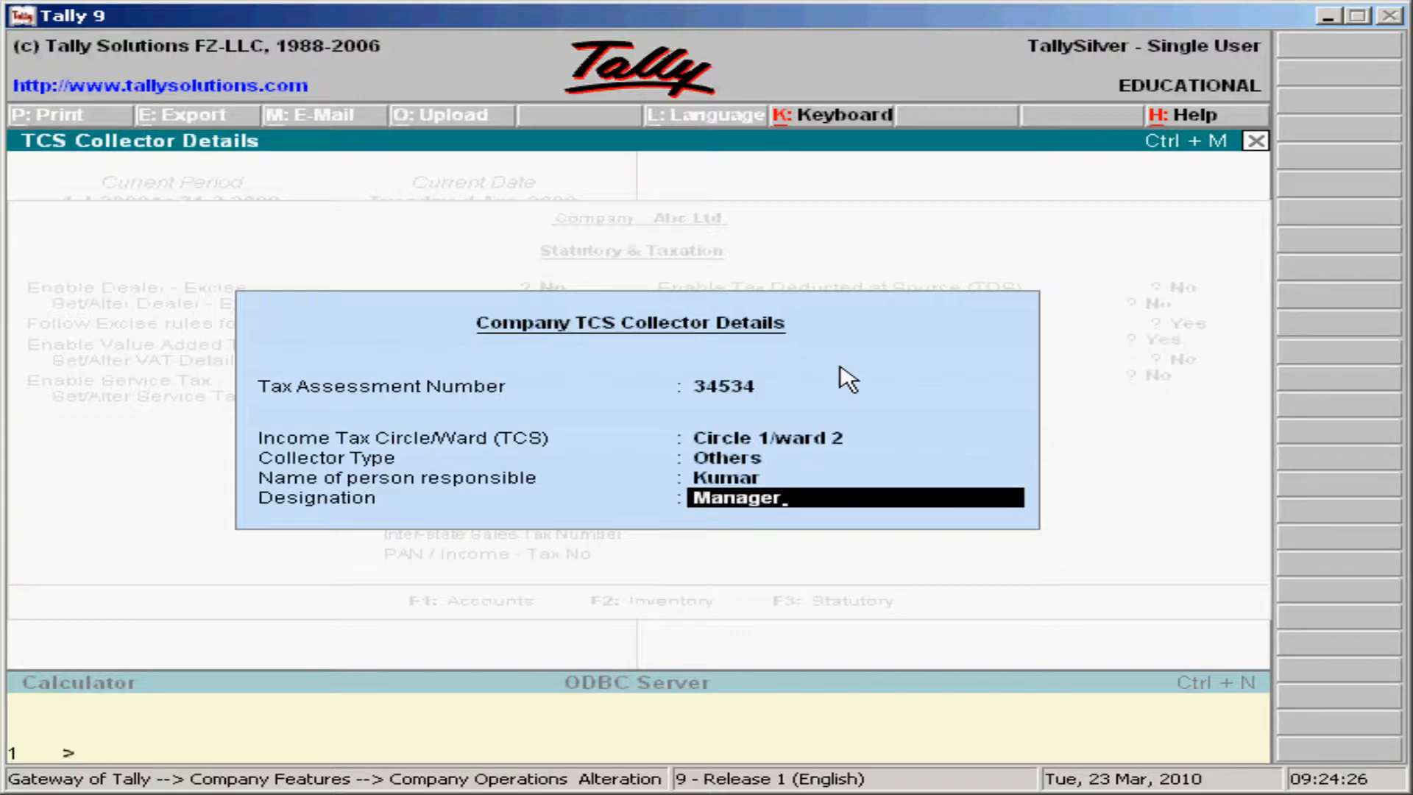
pyautogui.press('Return')
pyautogui.press('Return')
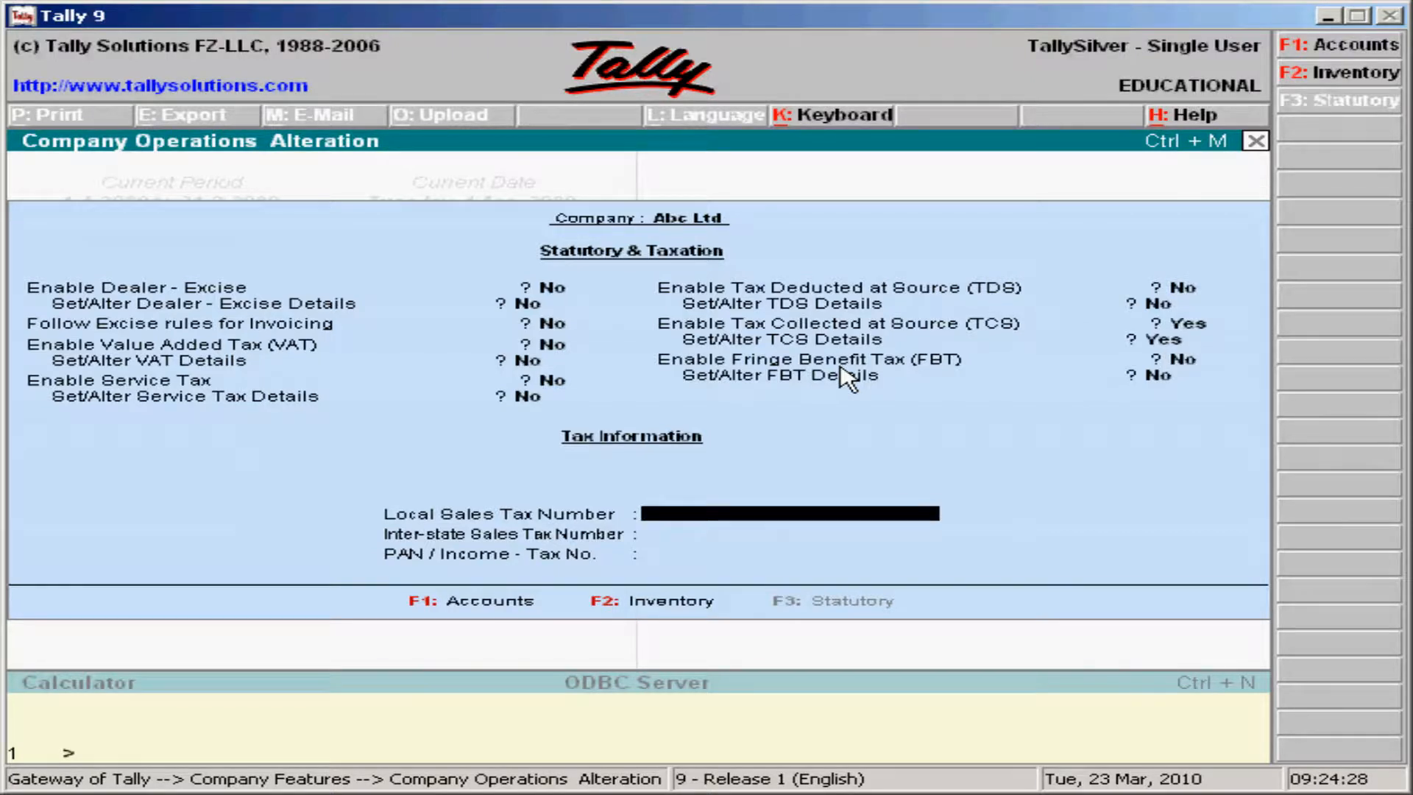
# - Leave the sales tax and PAN numbers blank, save the statutory features, and return to the Gateway of Tally
pyautogui.press('Return')
pyautogui.press('Return')
pyautogui.press('Return')
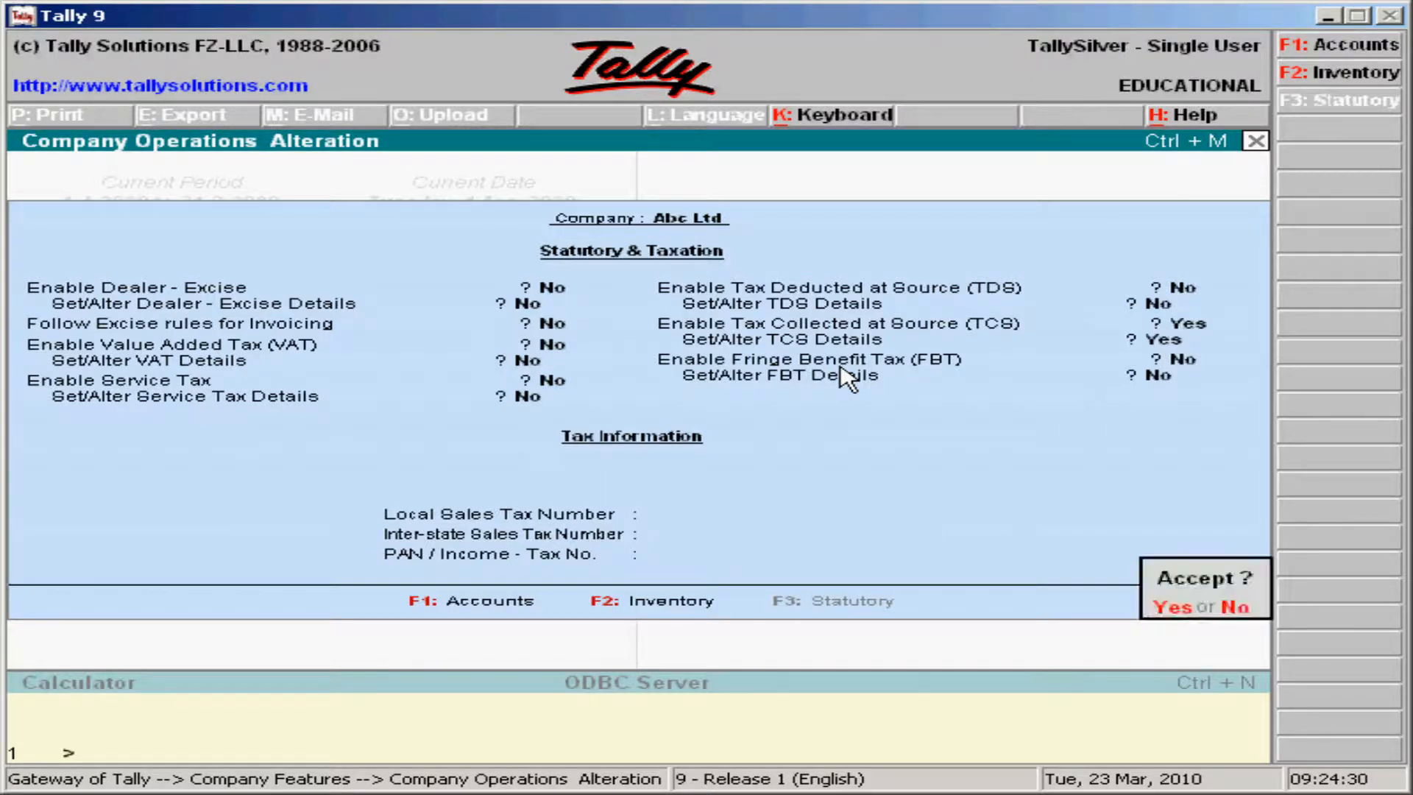
pyautogui.press('Return')
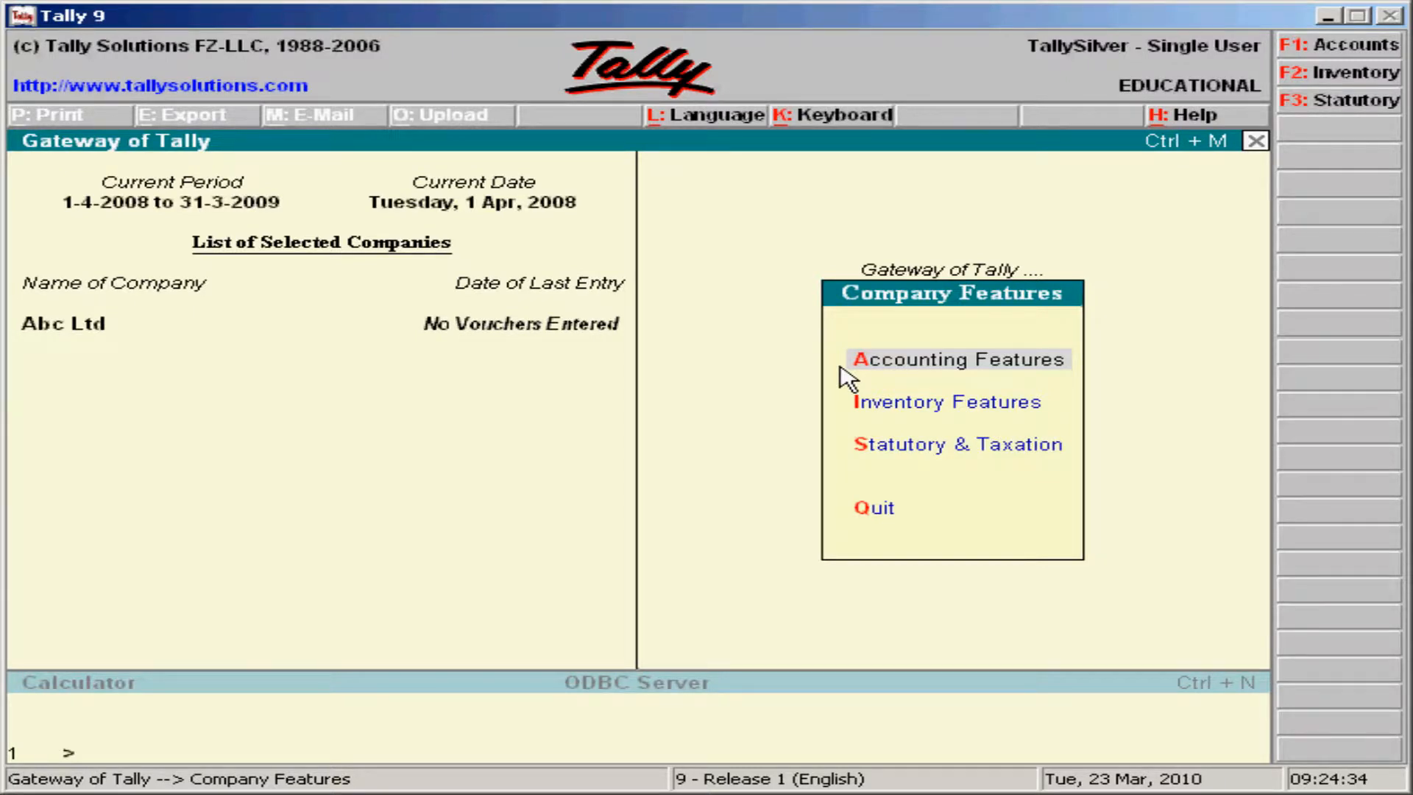
pyautogui.press('Escape')
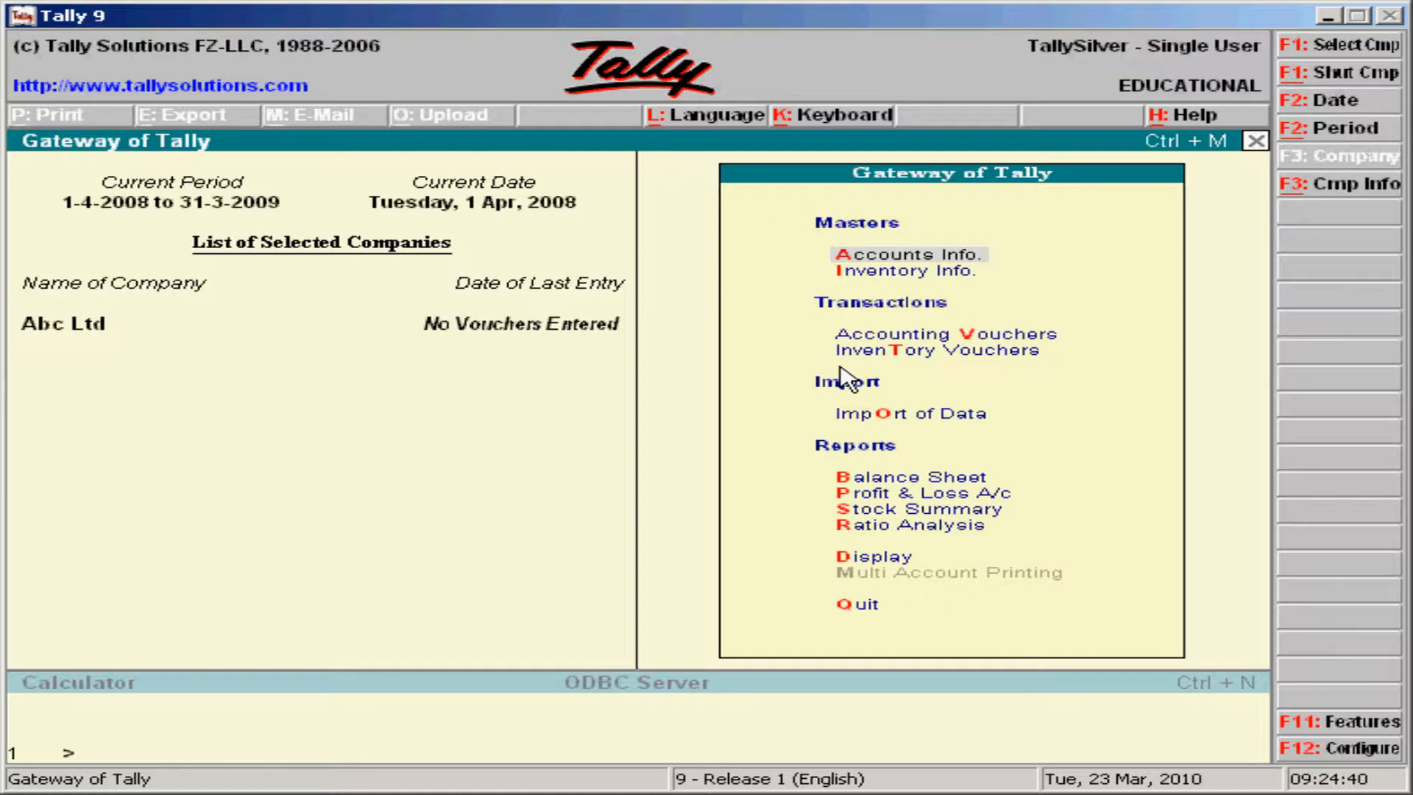
pyautogui.press('Down')
pyautogui.press('Down')
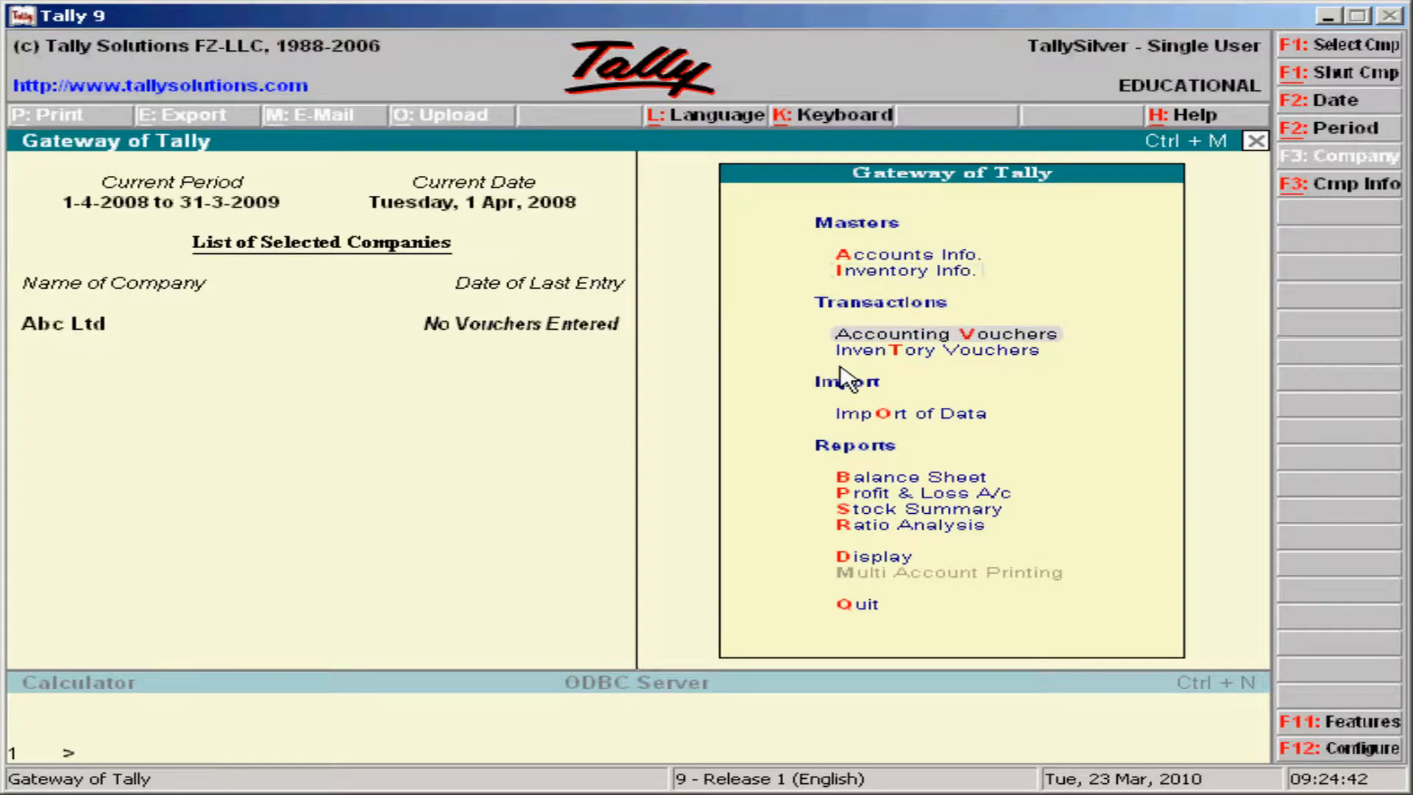
pyautogui.press('Up')
pyautogui.press('Up')
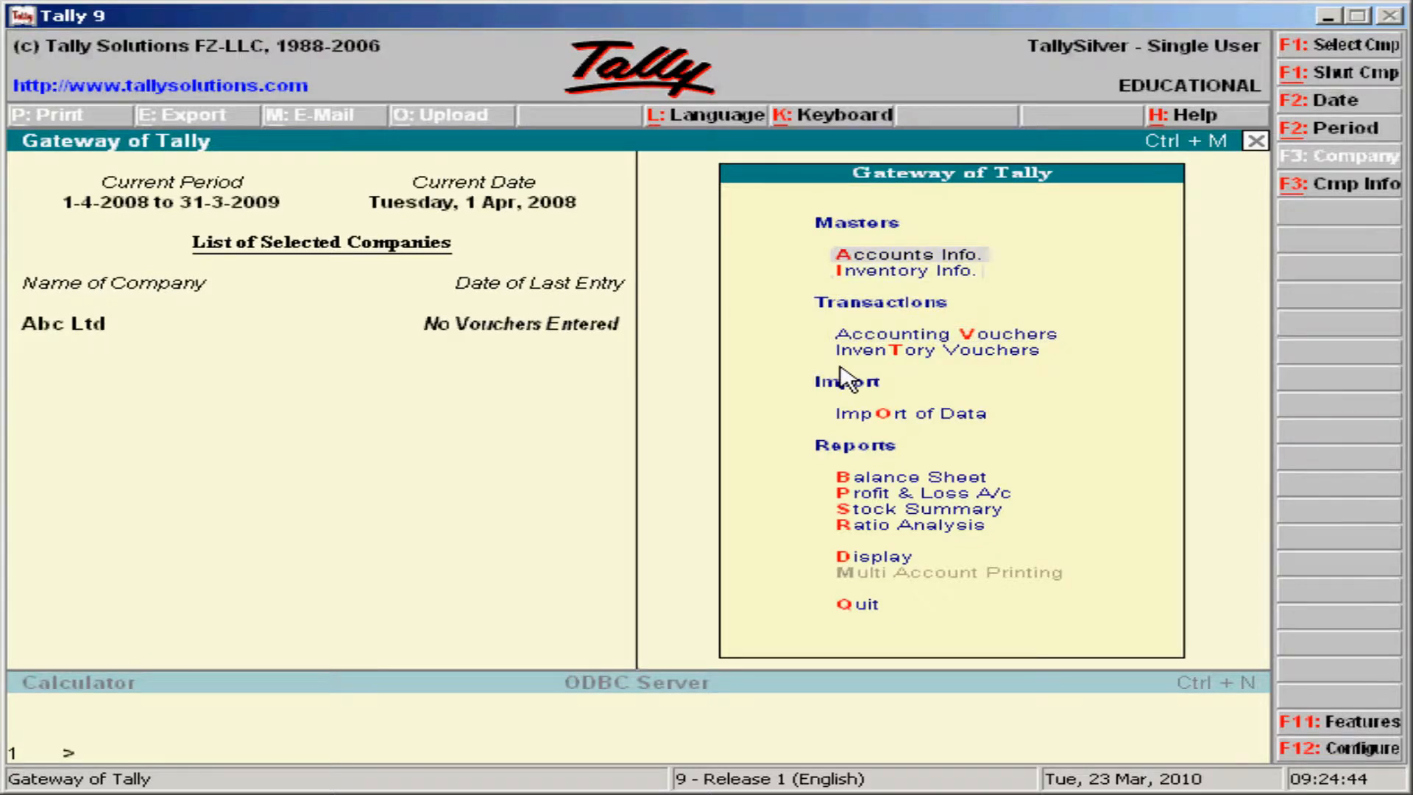
# - Start a new single ledger named Tcs on Forest Produce, leaving its alias blank
pyautogui.press('Return')
pyautogui.press('Down')
pyautogui.press('Return')
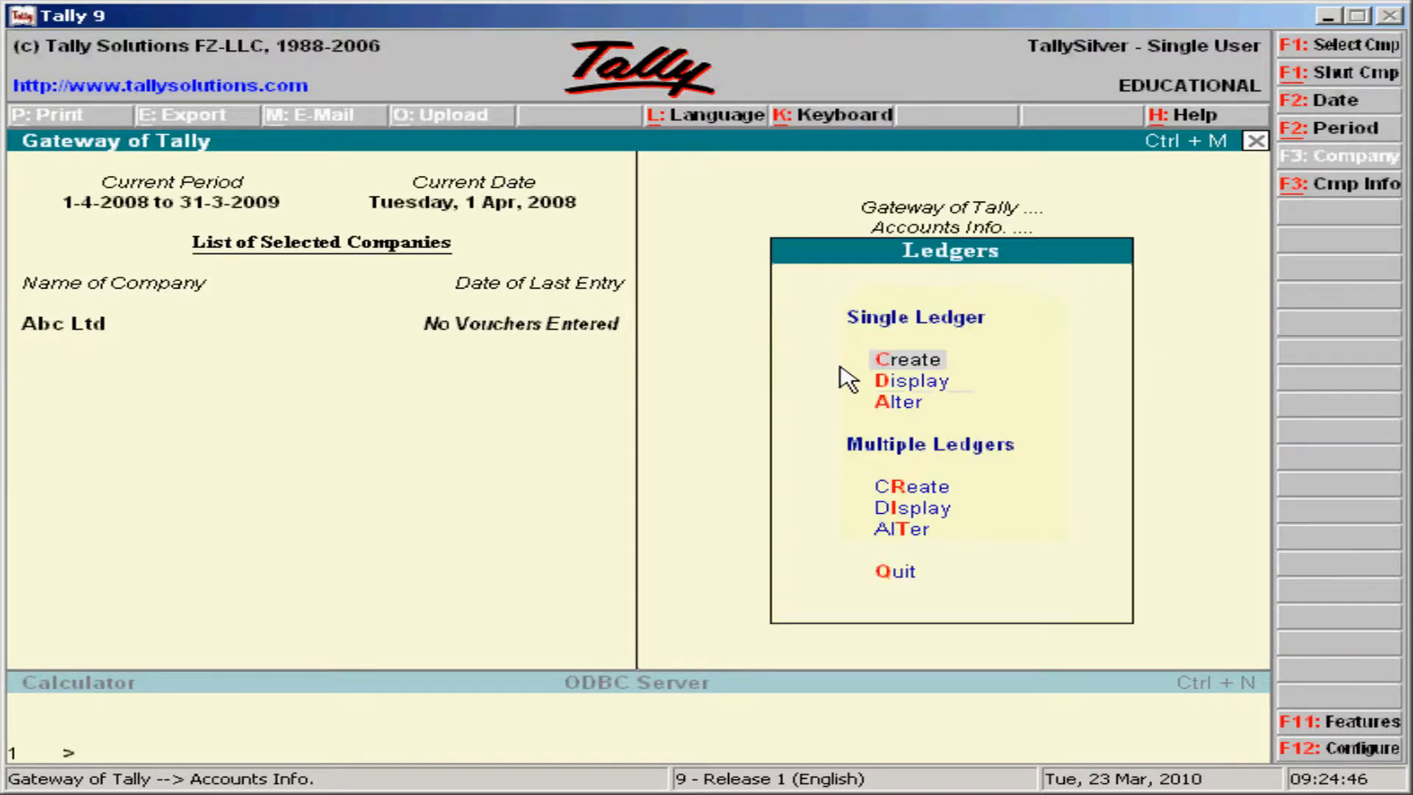
pyautogui.press('Return')
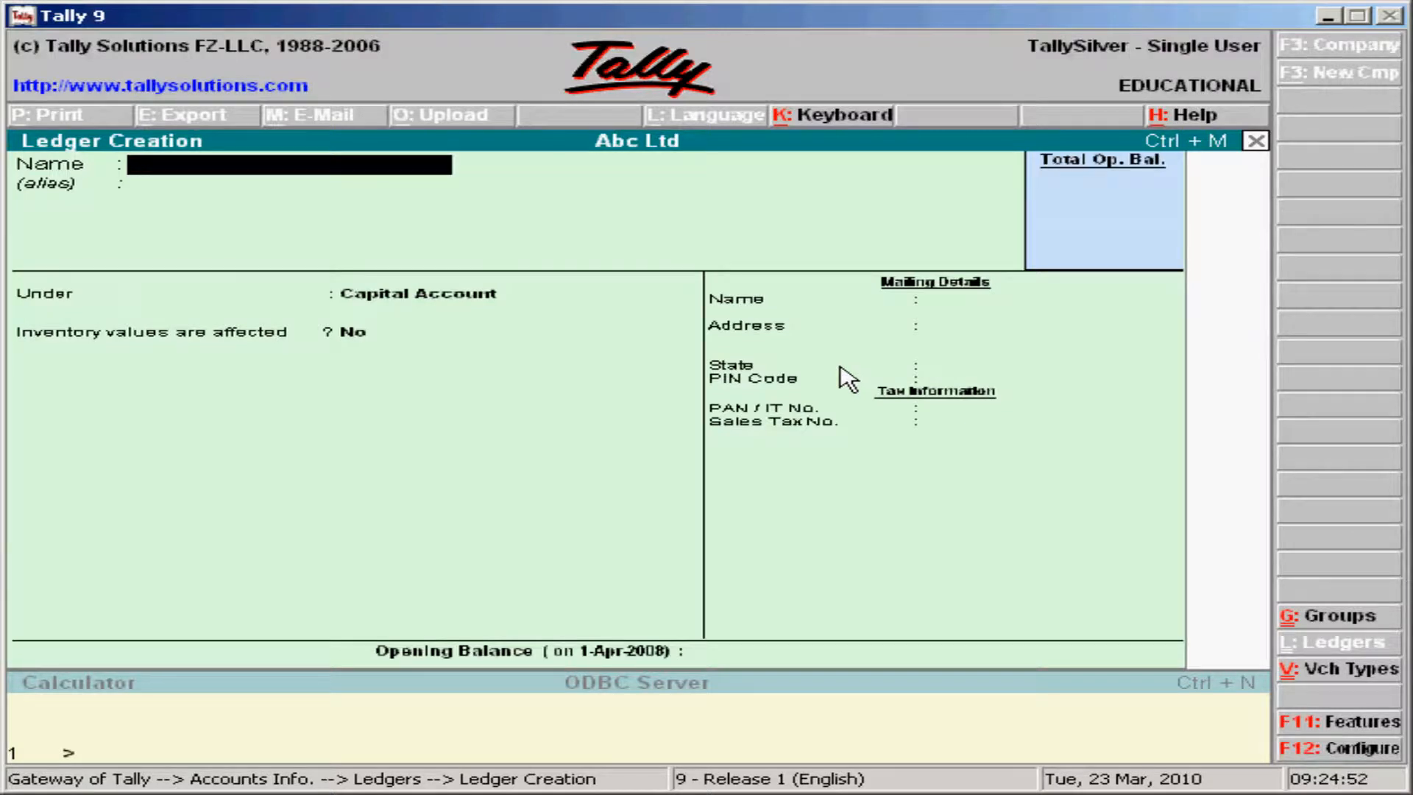
pyautogui.write('Tcs on forest')
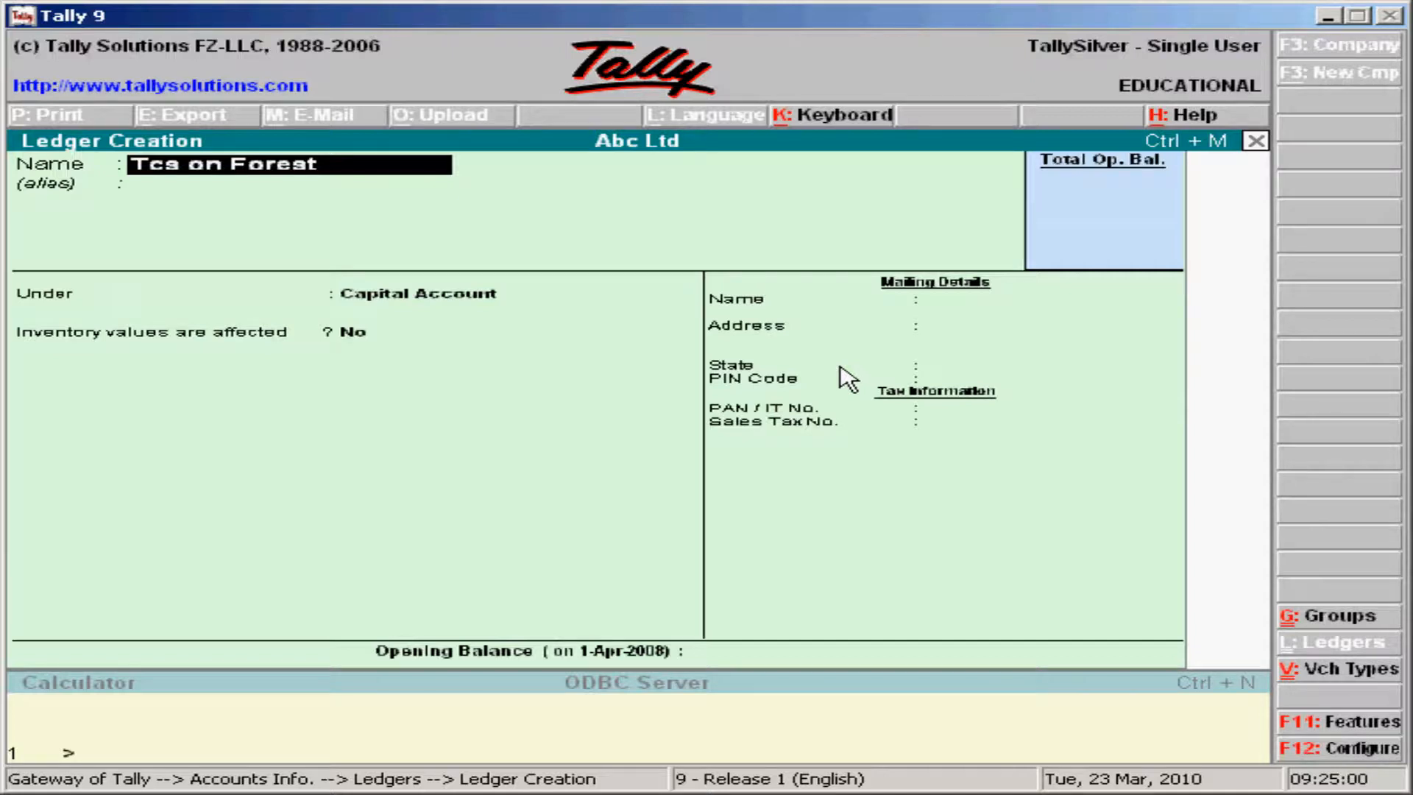
pyautogui.write(' produce')
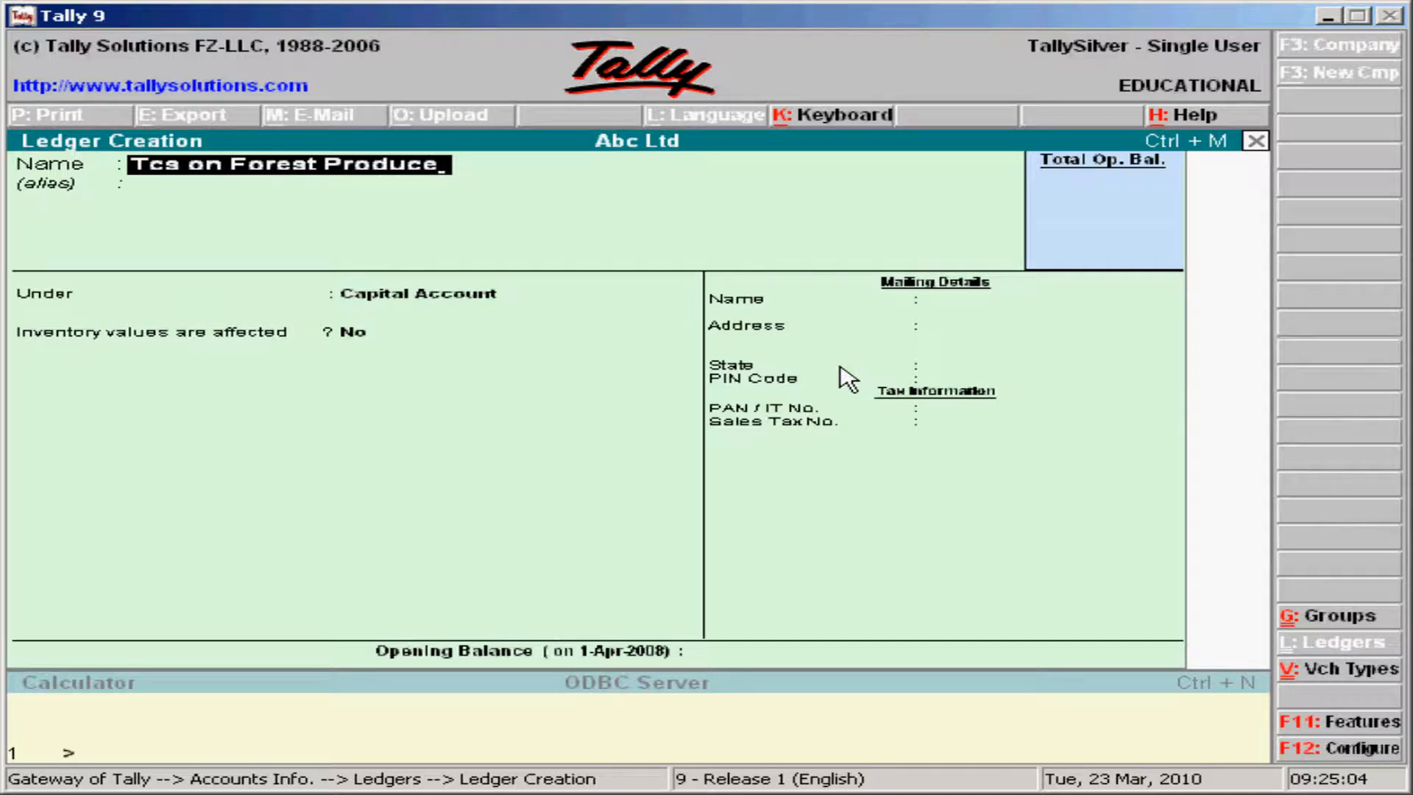
pyautogui.press('Return')
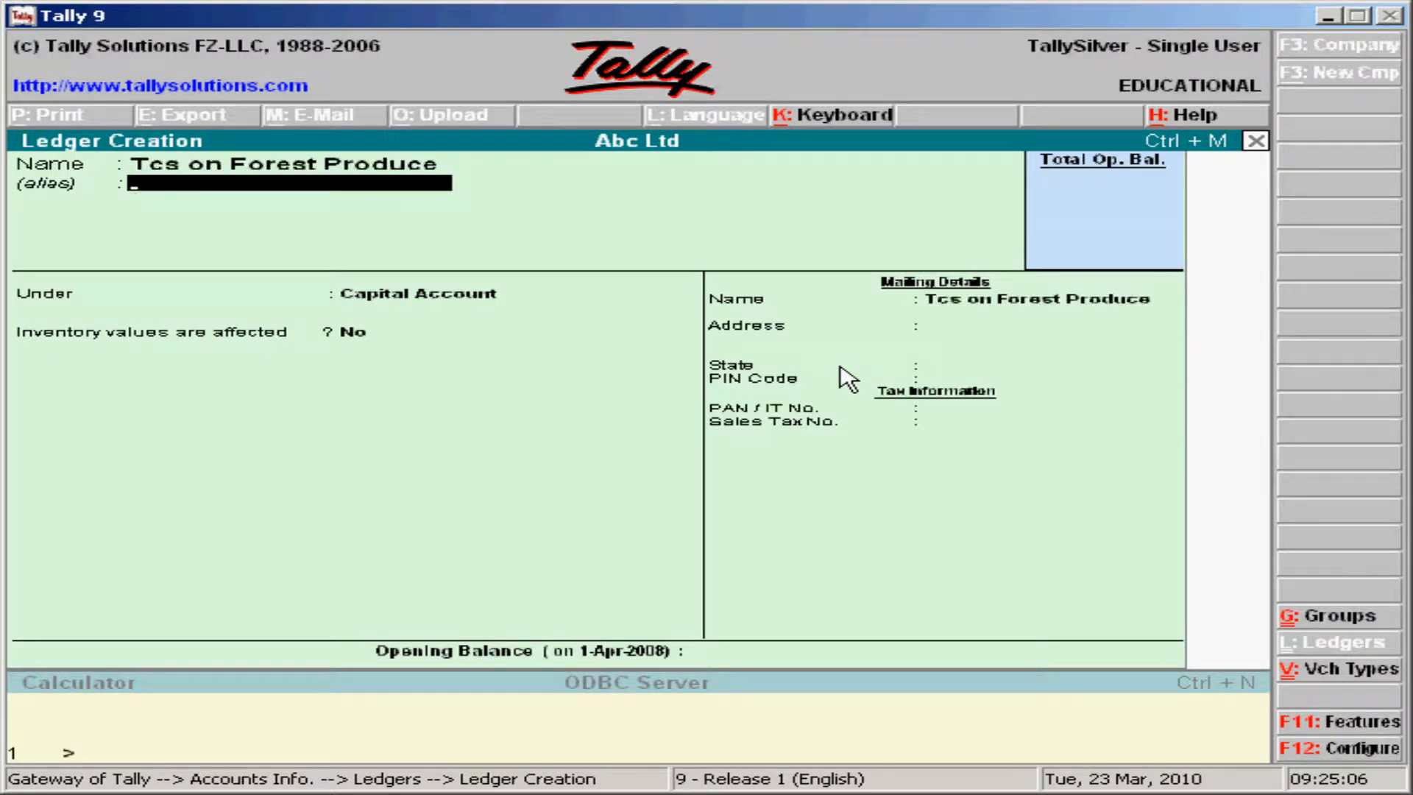
pyautogui.press('Return')
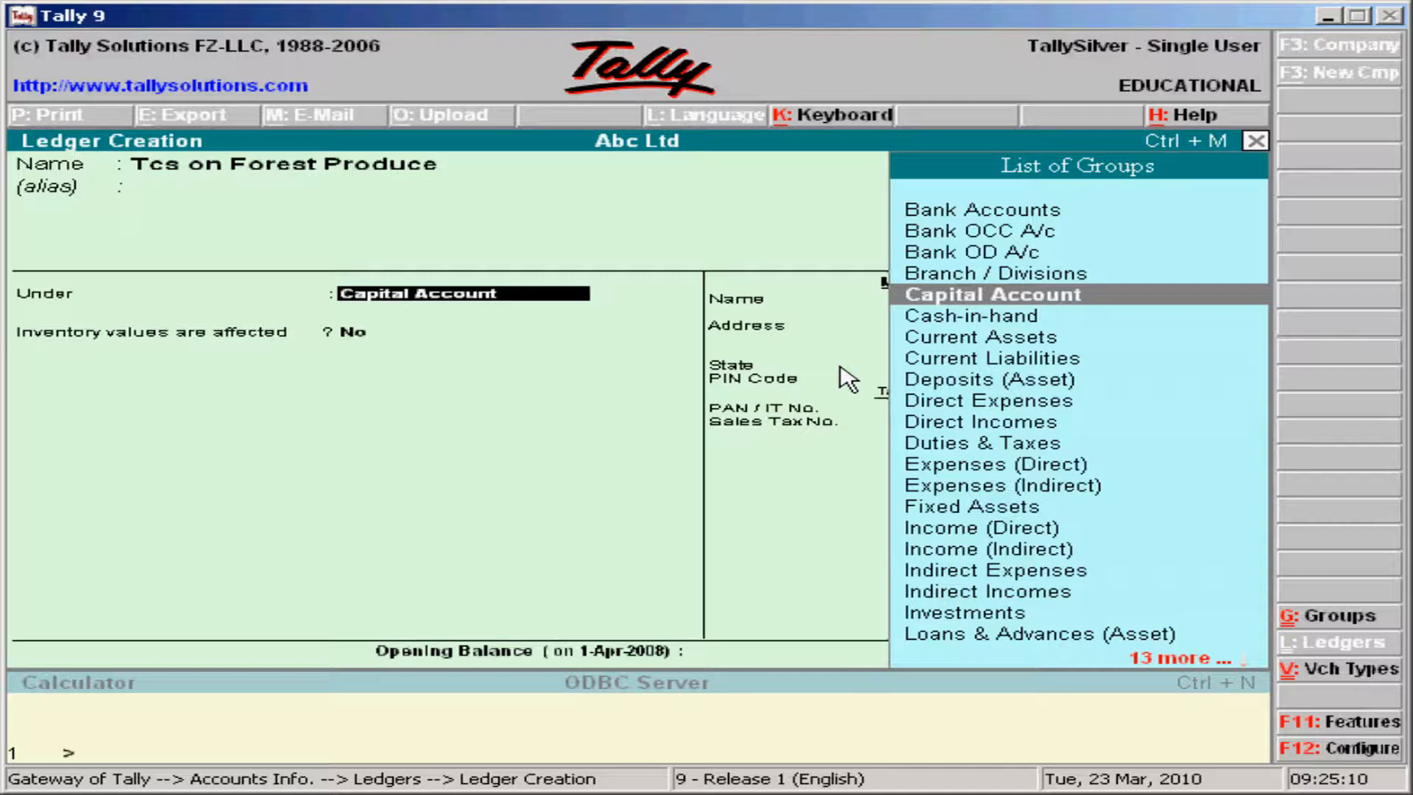
# - Place the Tcs on Forest Produce ledger under Duties & Taxes and set its type of duty/tax to TCS
pyautogui.write('D')
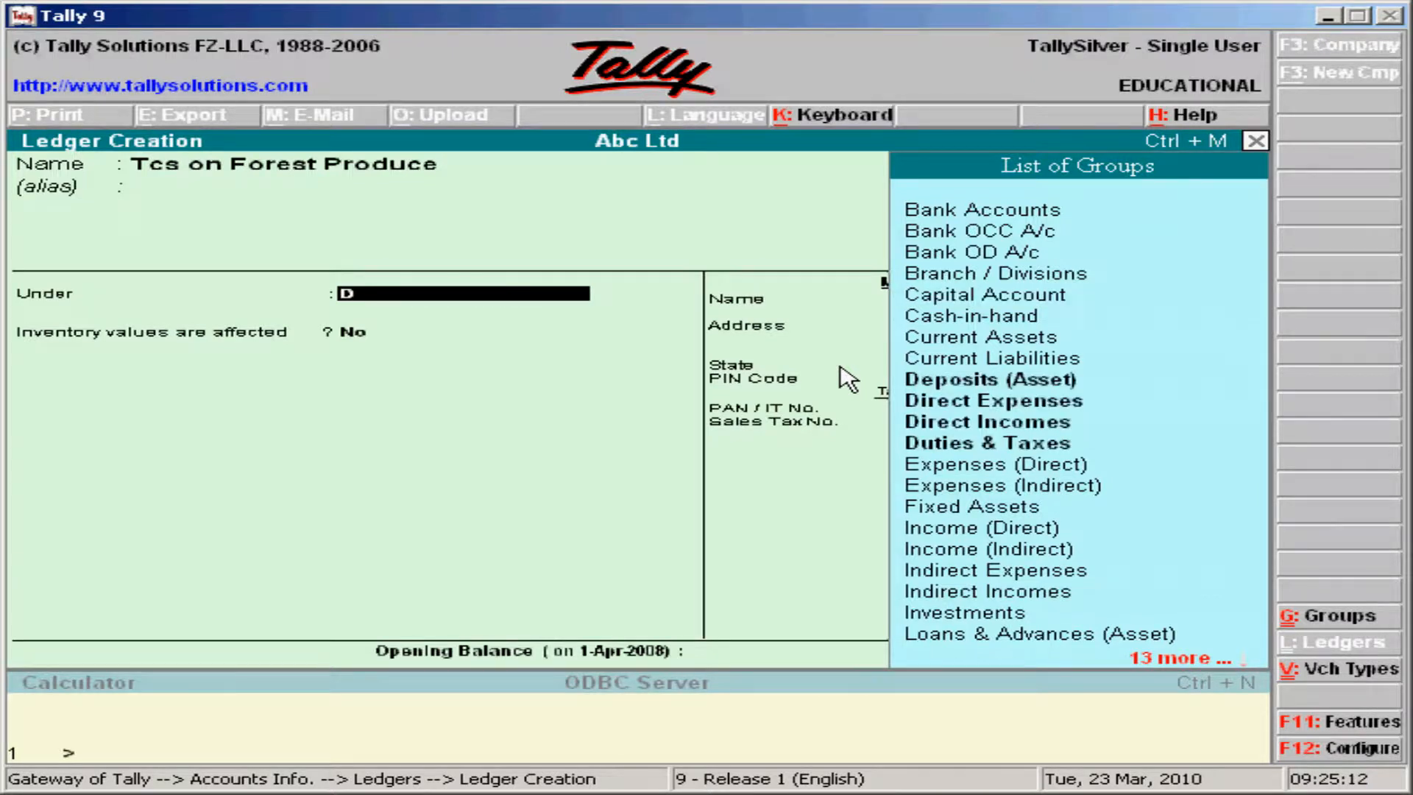
pyautogui.press('Down')
pyautogui.press('Down')
pyautogui.press('Down')
pyautogui.press('Down')
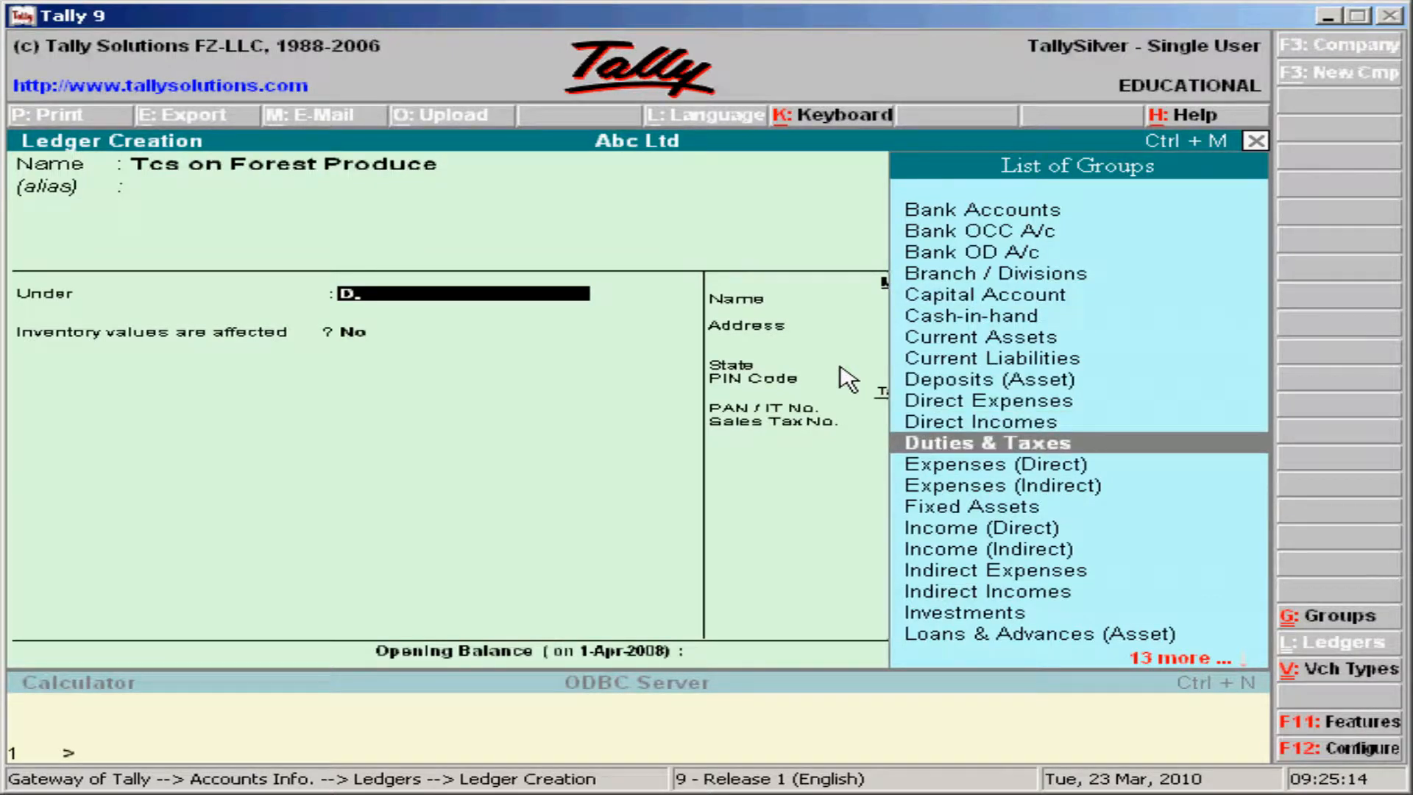
pyautogui.press('Return')
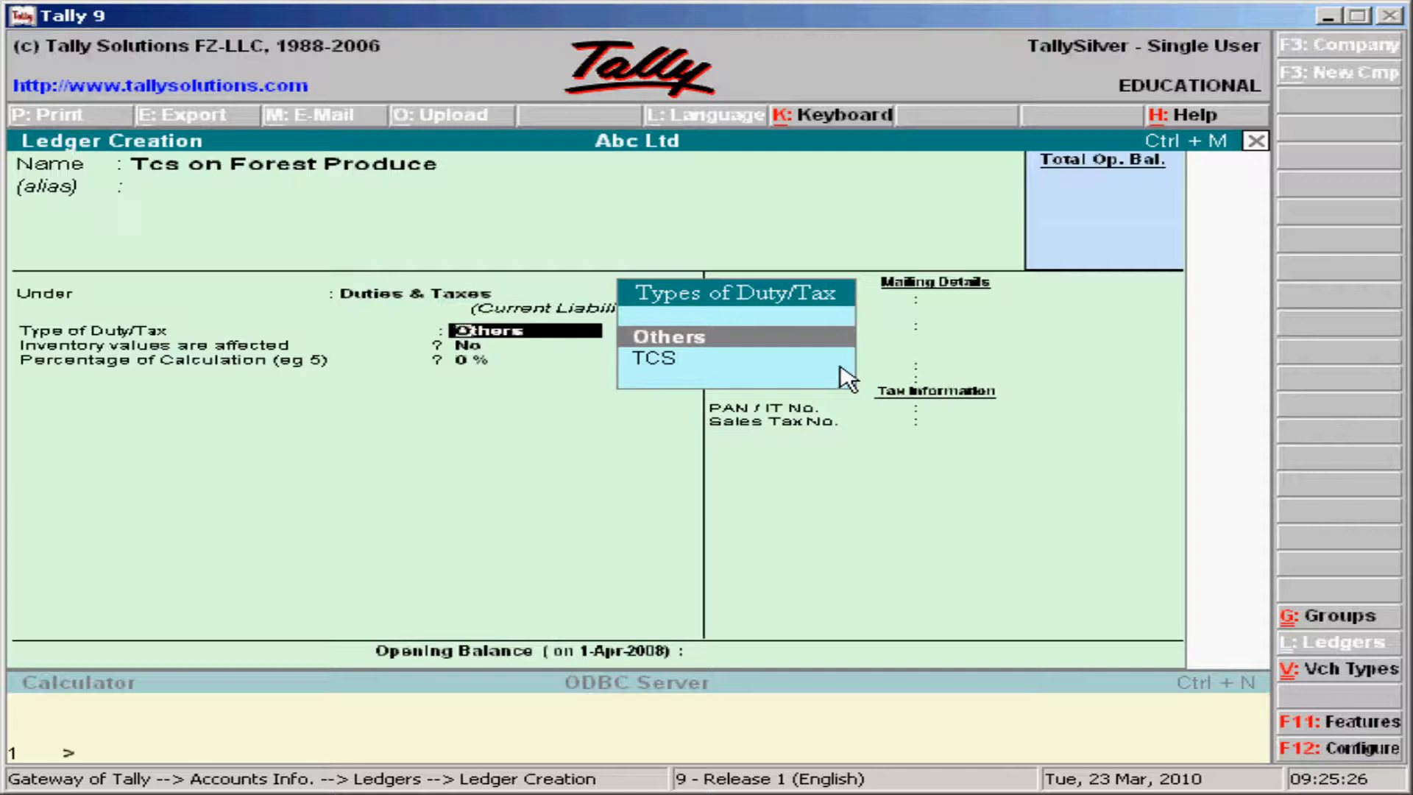
pyautogui.press('Down')
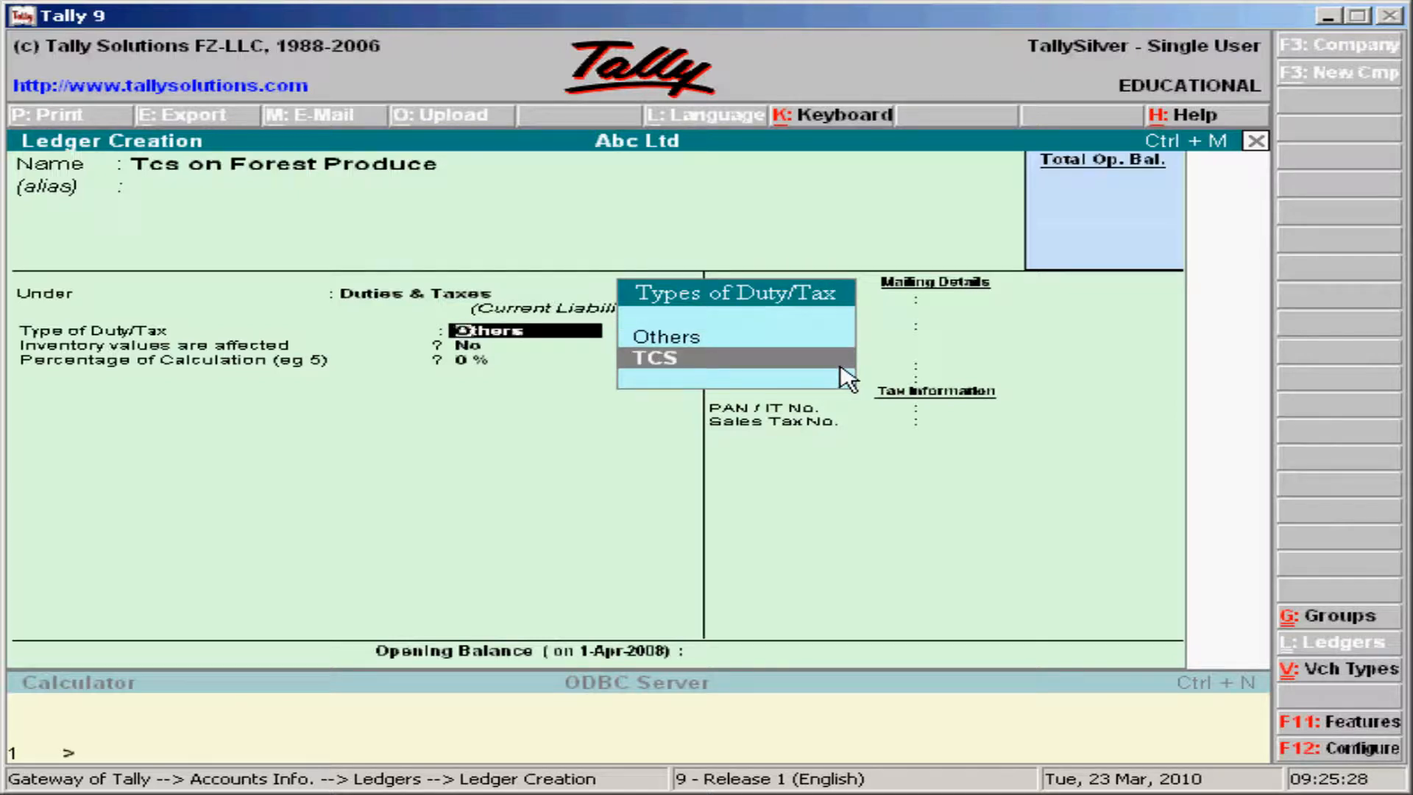
pyautogui.press('Return')
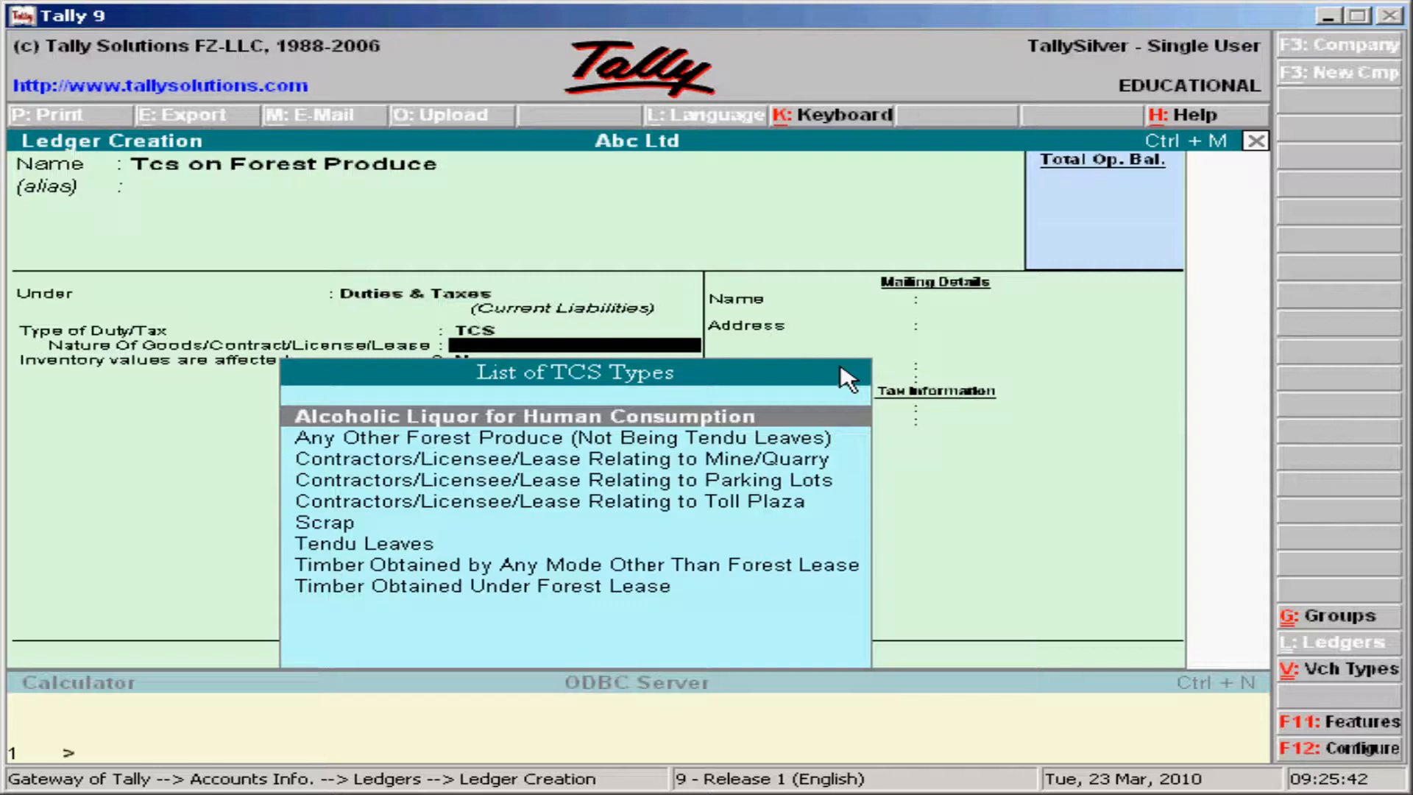
# - Set the nature of goods to Tendu Leaves, keep inventory values unaffected, and save the TCS ledger without an opening balance
pyautogui.press('Down')
pyautogui.press('Down')
pyautogui.press('Down')
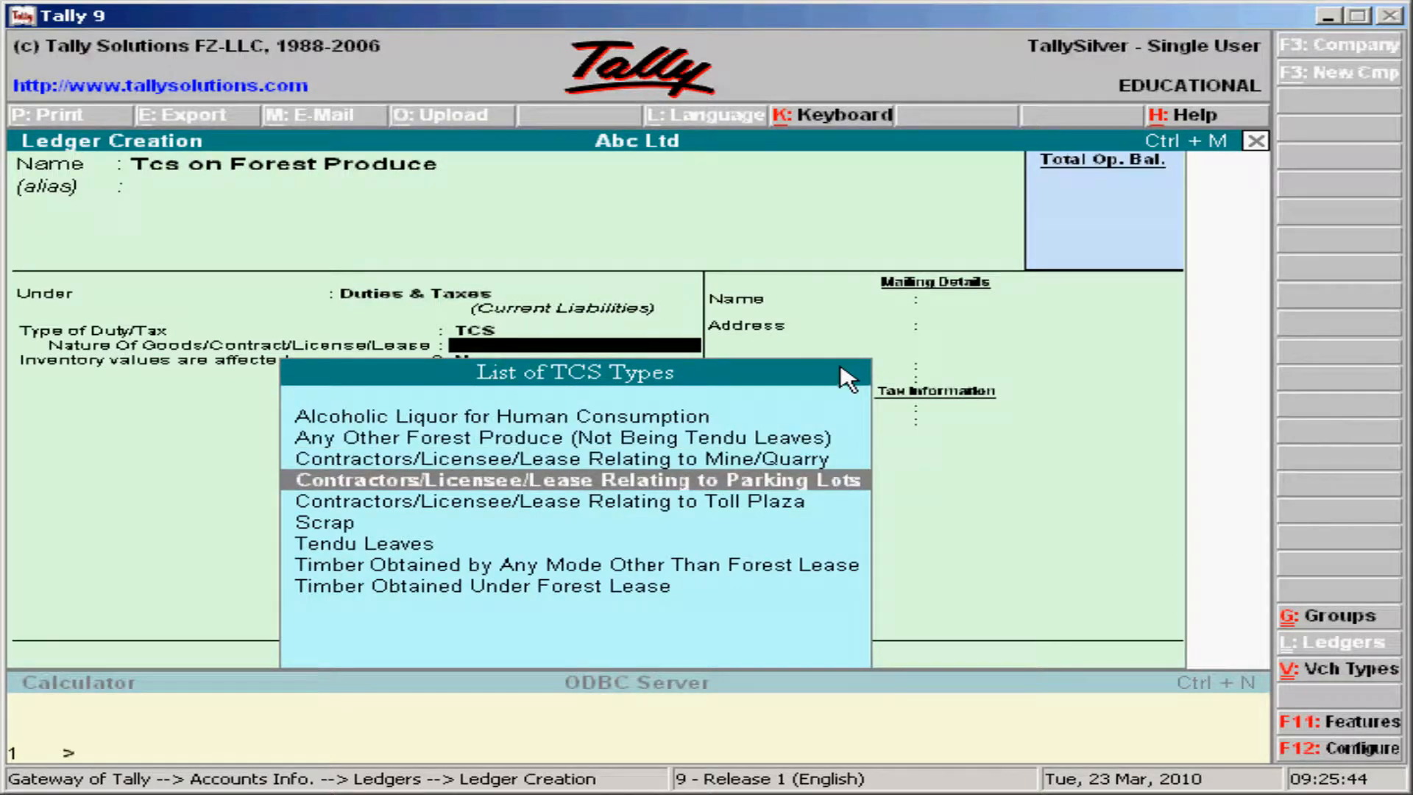
pyautogui.press('Down')
pyautogui.press('Down')
pyautogui.press('Down')
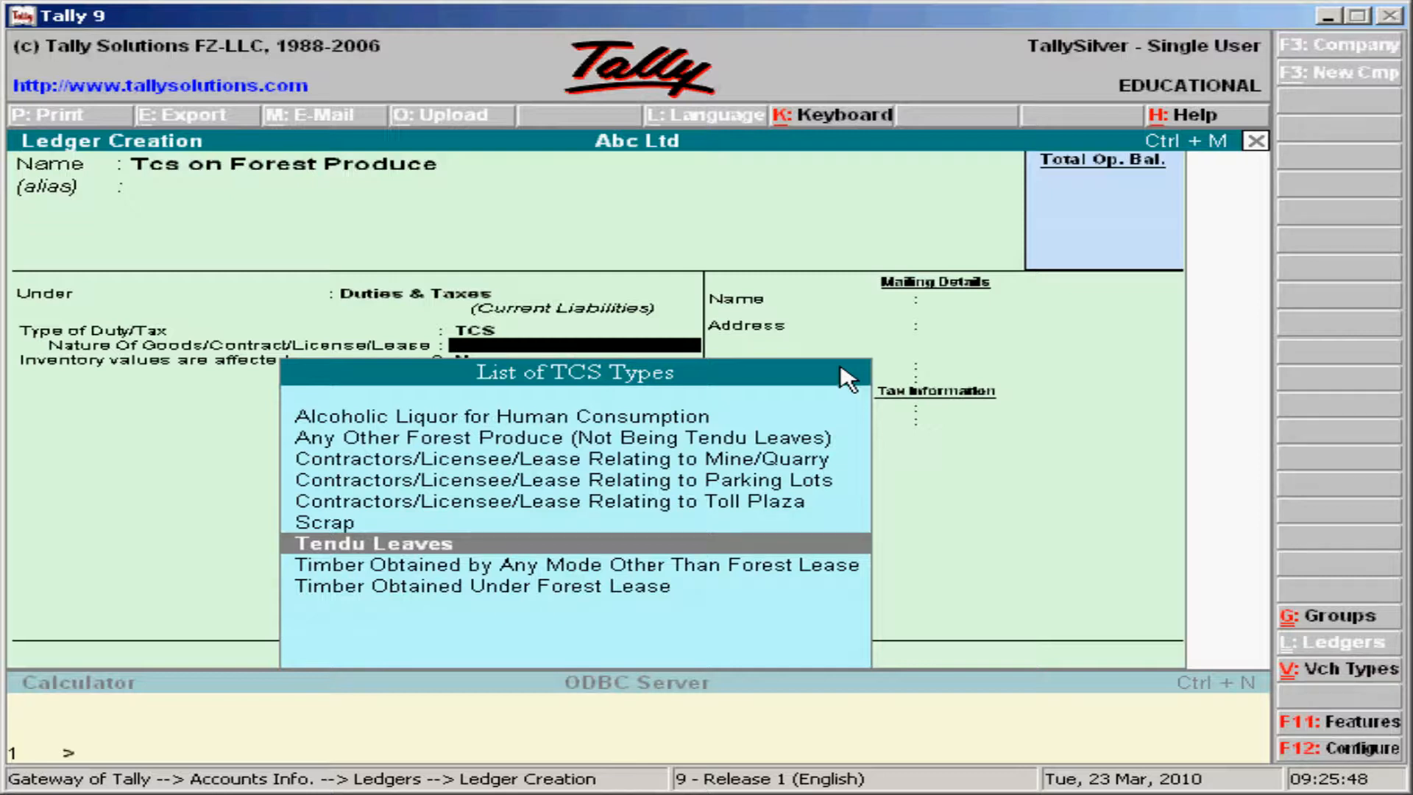
pyautogui.press('Return')
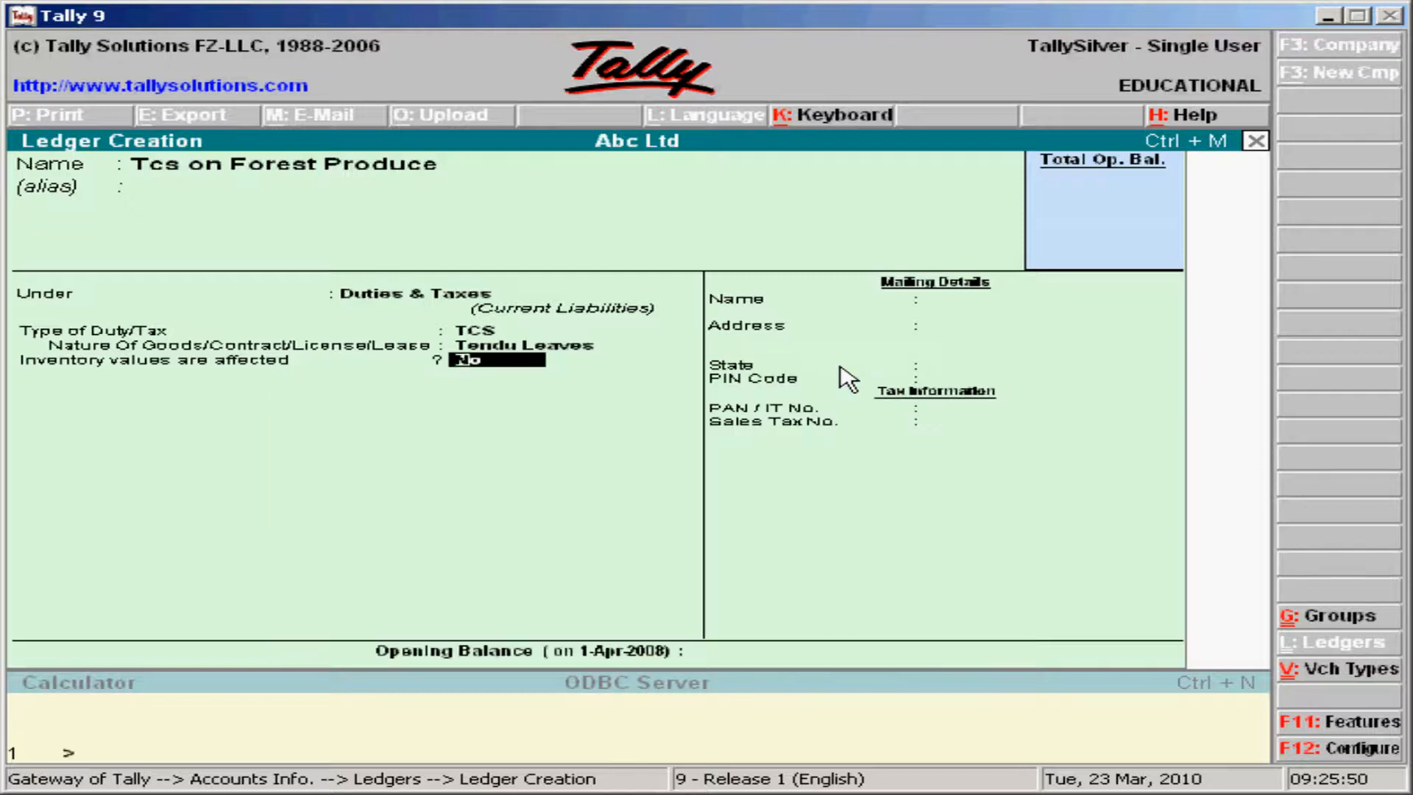
pyautogui.press('Return')
pyautogui.press('Return')
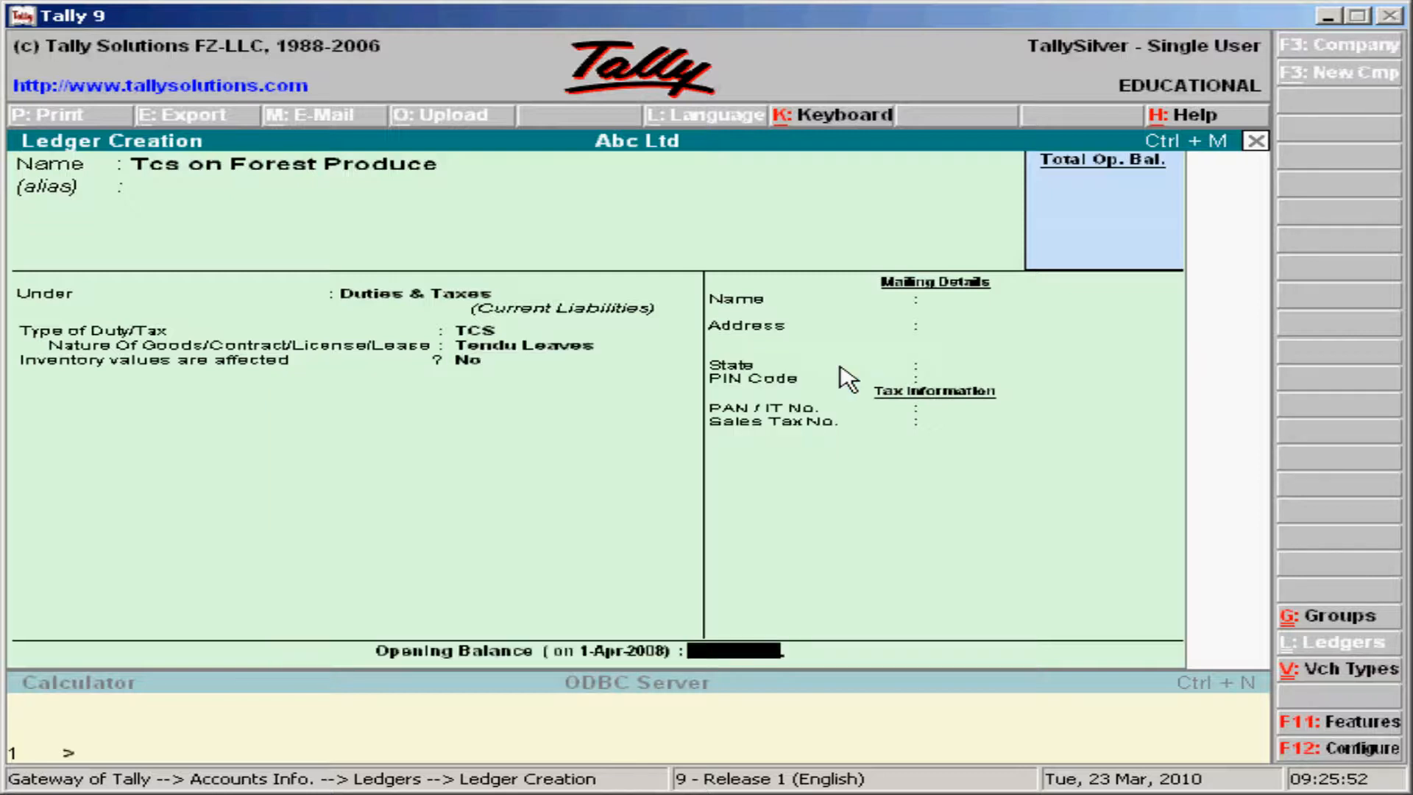
pyautogui.press('Return')
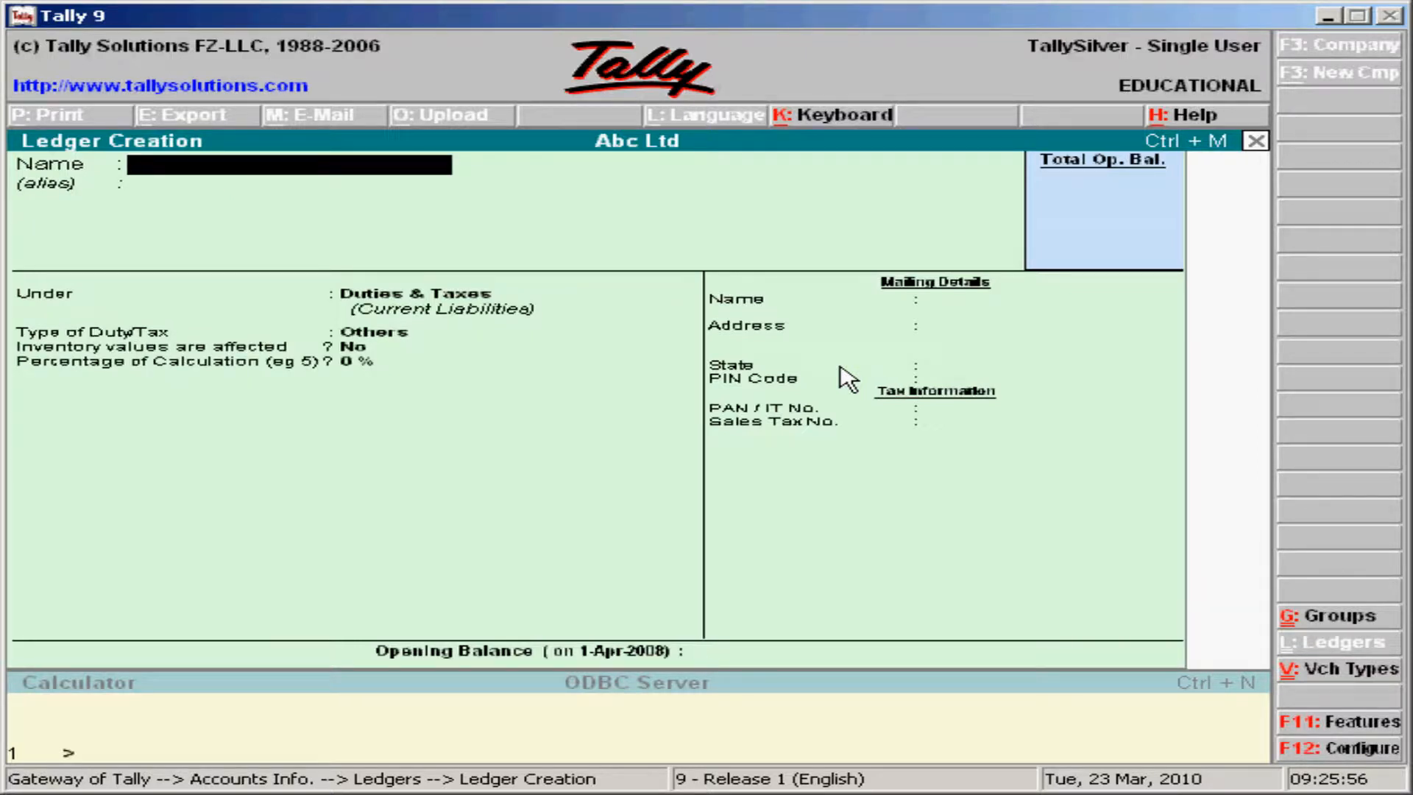
# - Start a ledger named XYZ & Co without an alias and place it under Sundry Debtors
pyautogui.write('XYZ & Co')
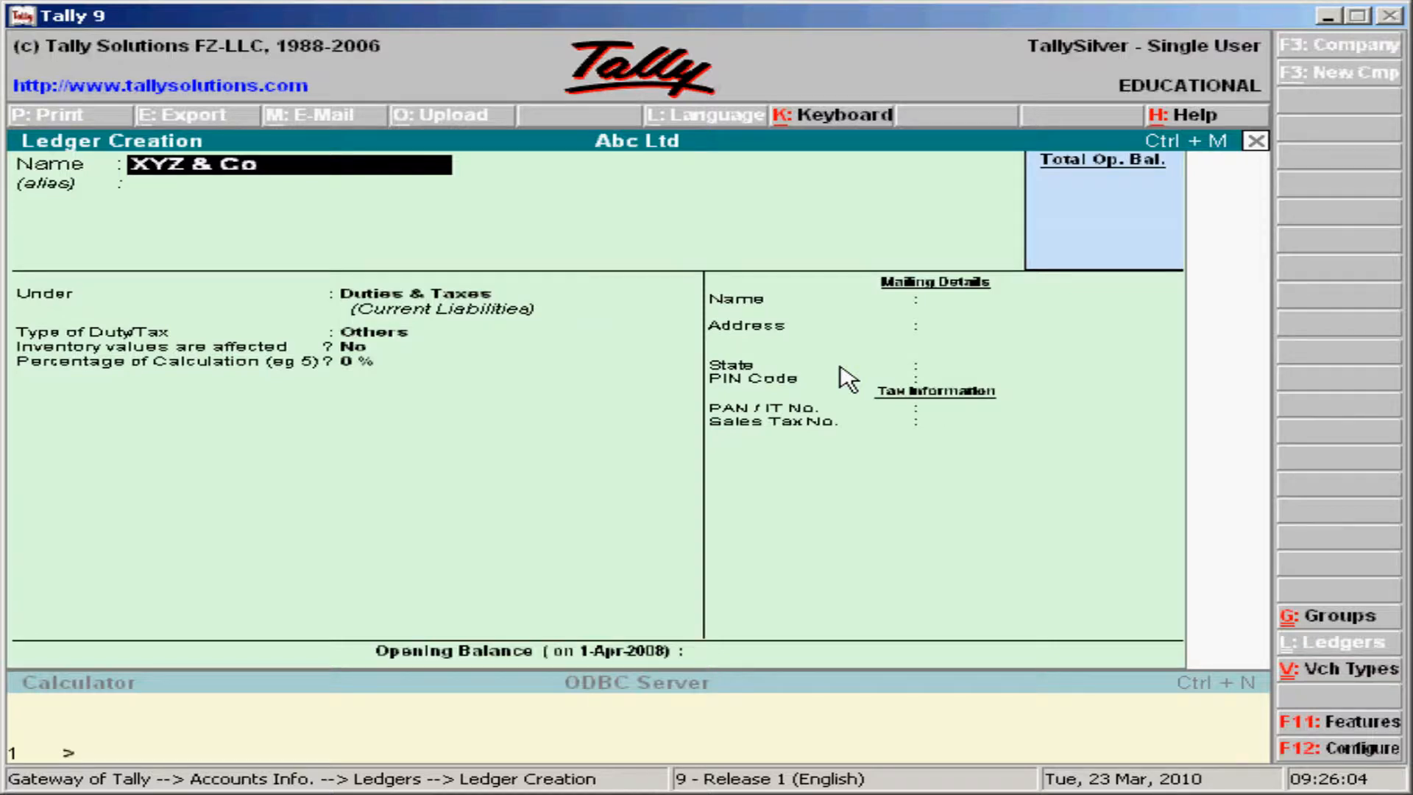
pyautogui.press('Return')
pyautogui.press('Return')
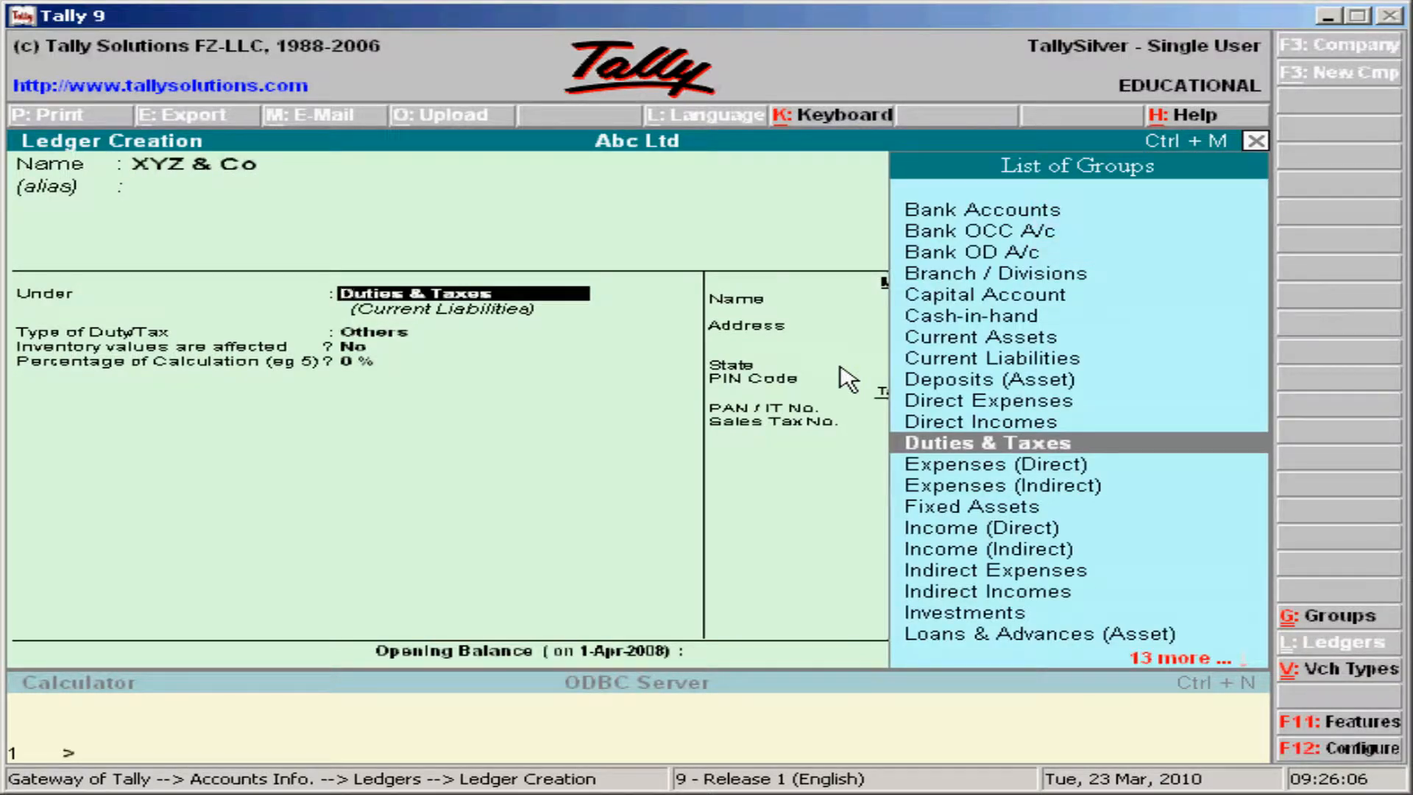
pyautogui.write('St')
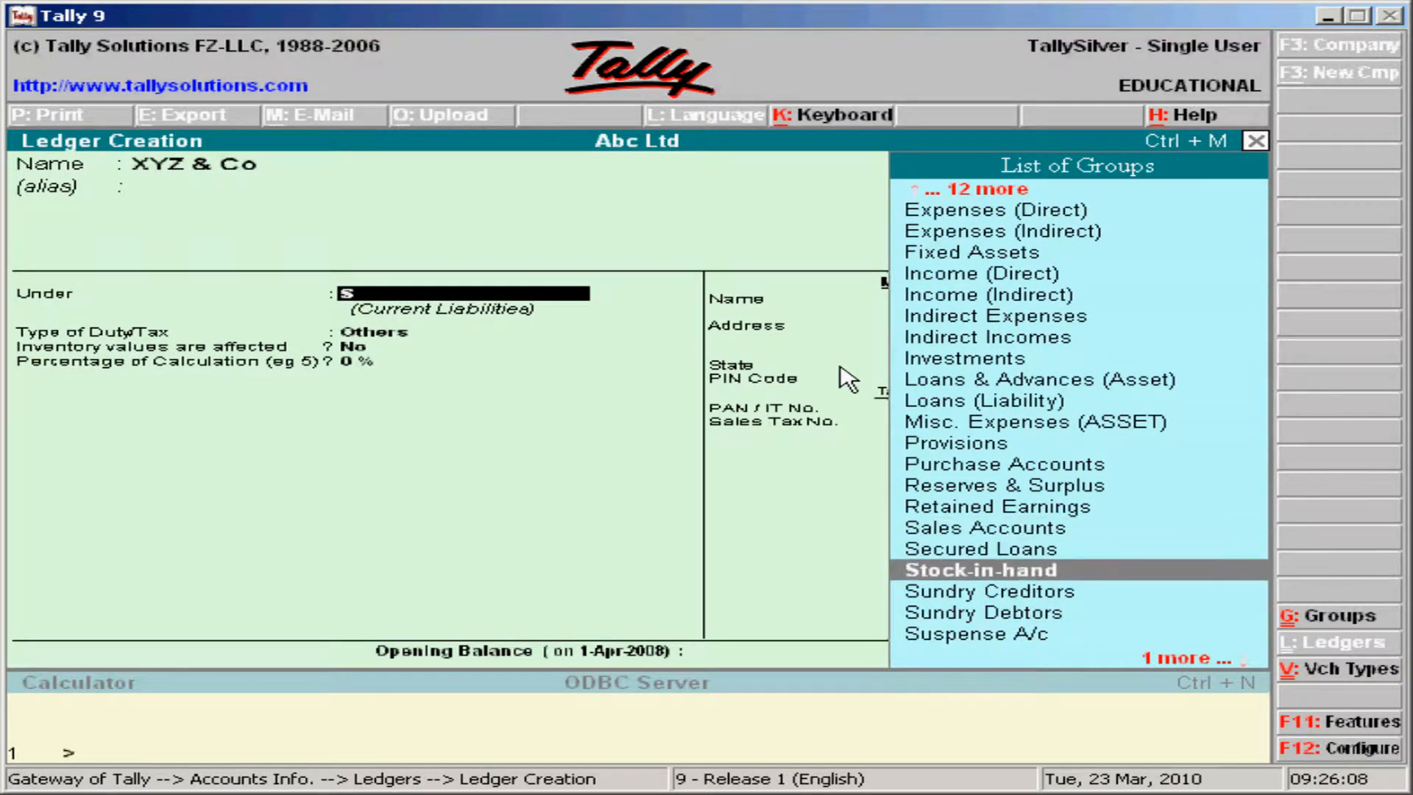
pyautogui.press('Down')
pyautogui.press('Down')
pyautogui.press('Return')
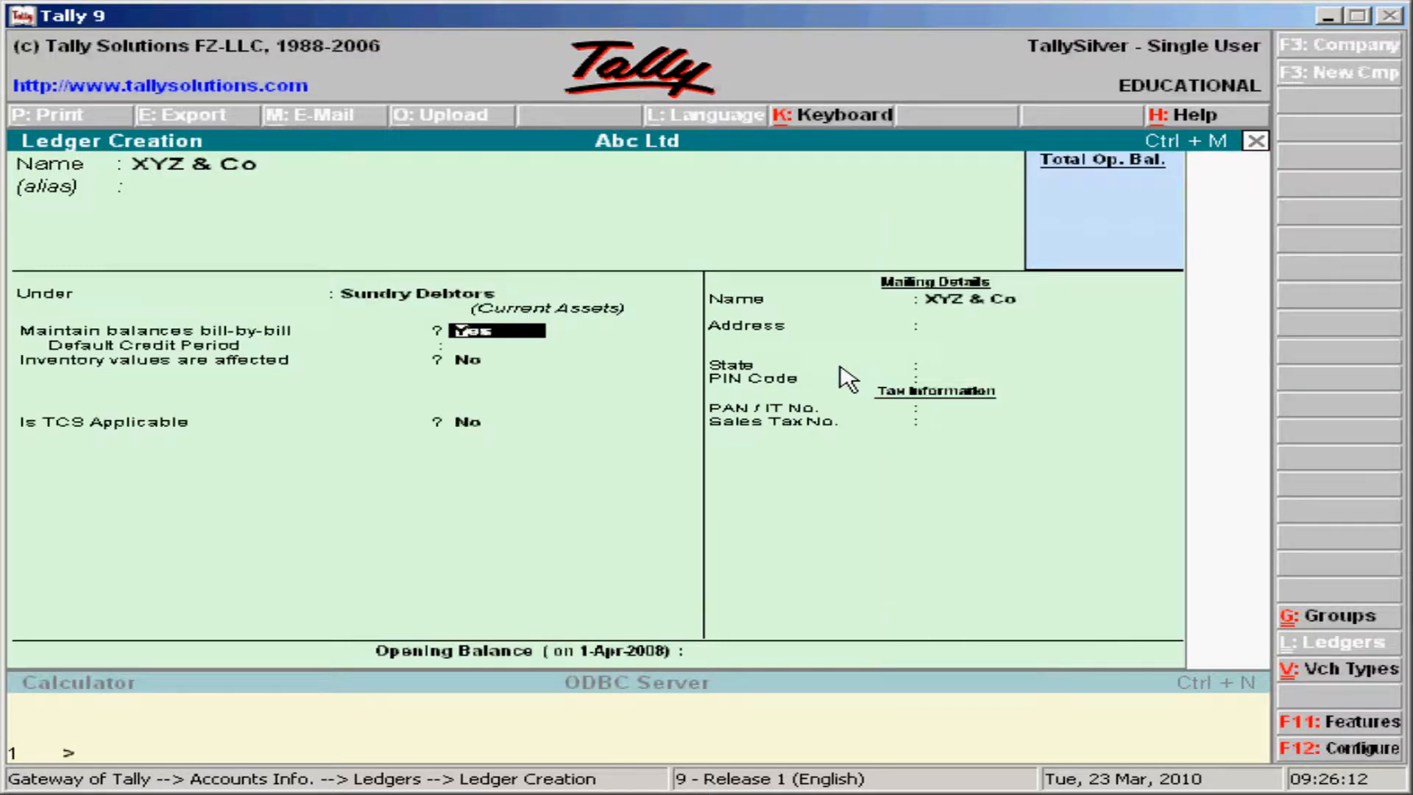
# - Keep bill-by-bill balances on for XYZ & Co and set TCS as applicable
pyautogui.press('Return')
pyautogui.press('Return')
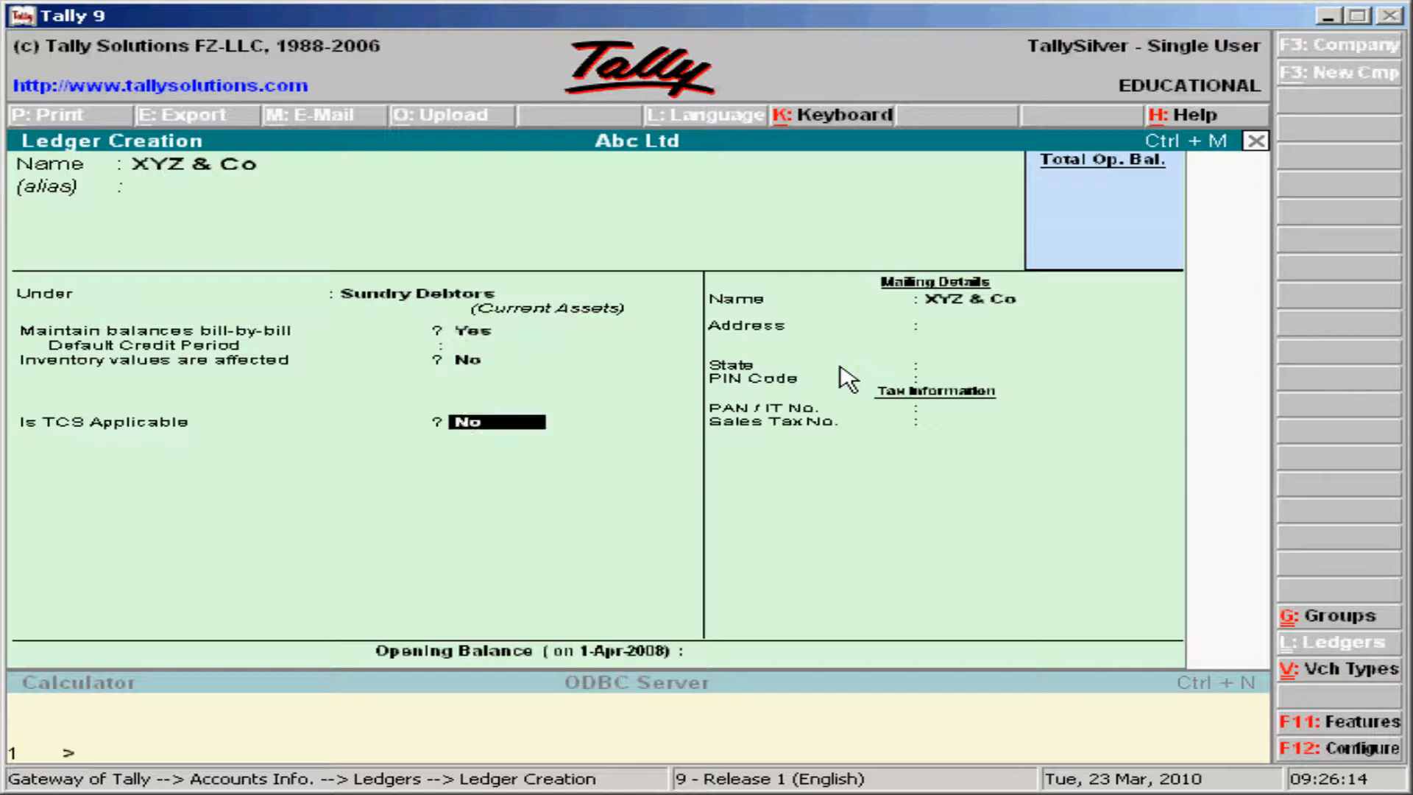
pyautogui.write('yes')
pyautogui.press('Return')
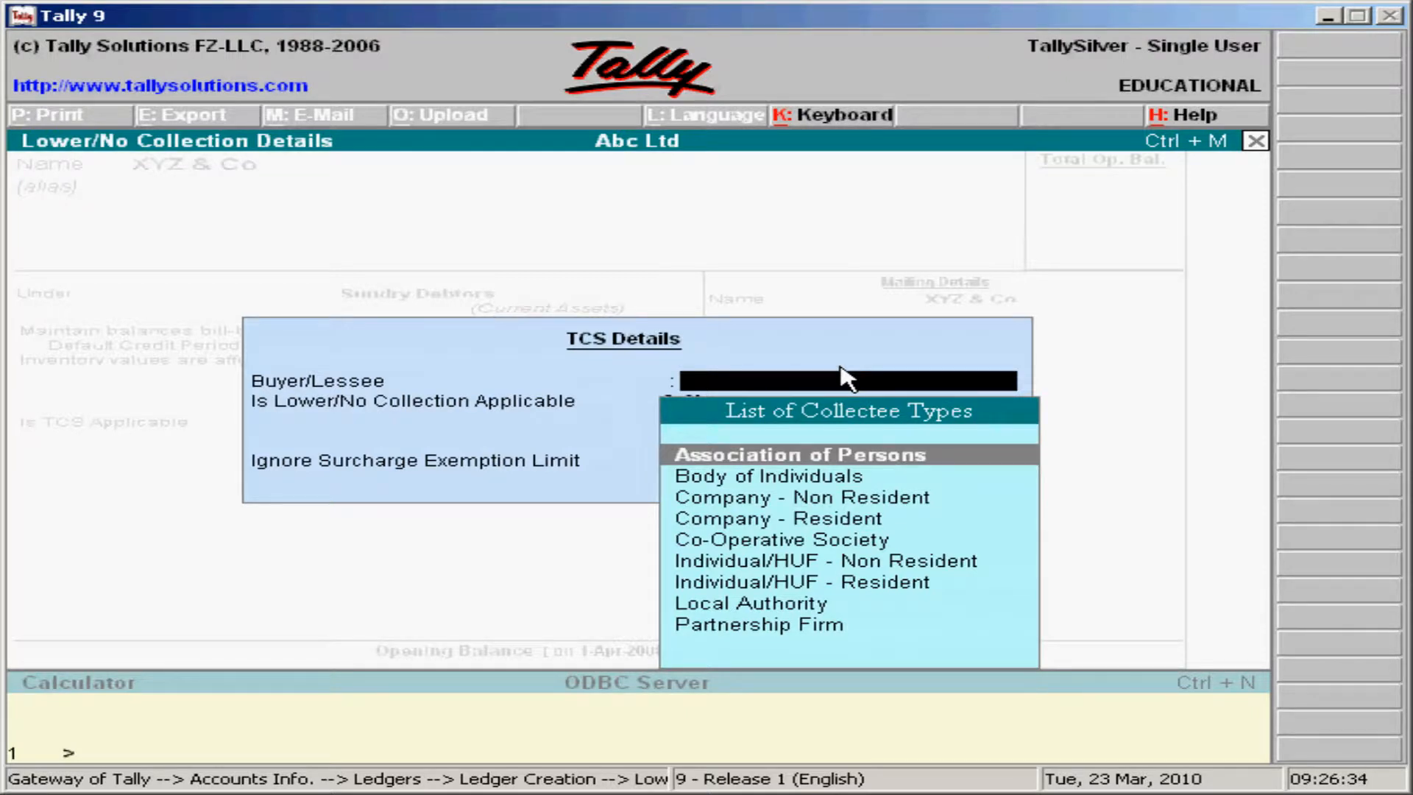
# - Set the buyer type to Association of Persons with lower collection under section 206C at 2.5%, ignoring the surcharge exemption limit
pyautogui.press('Return')
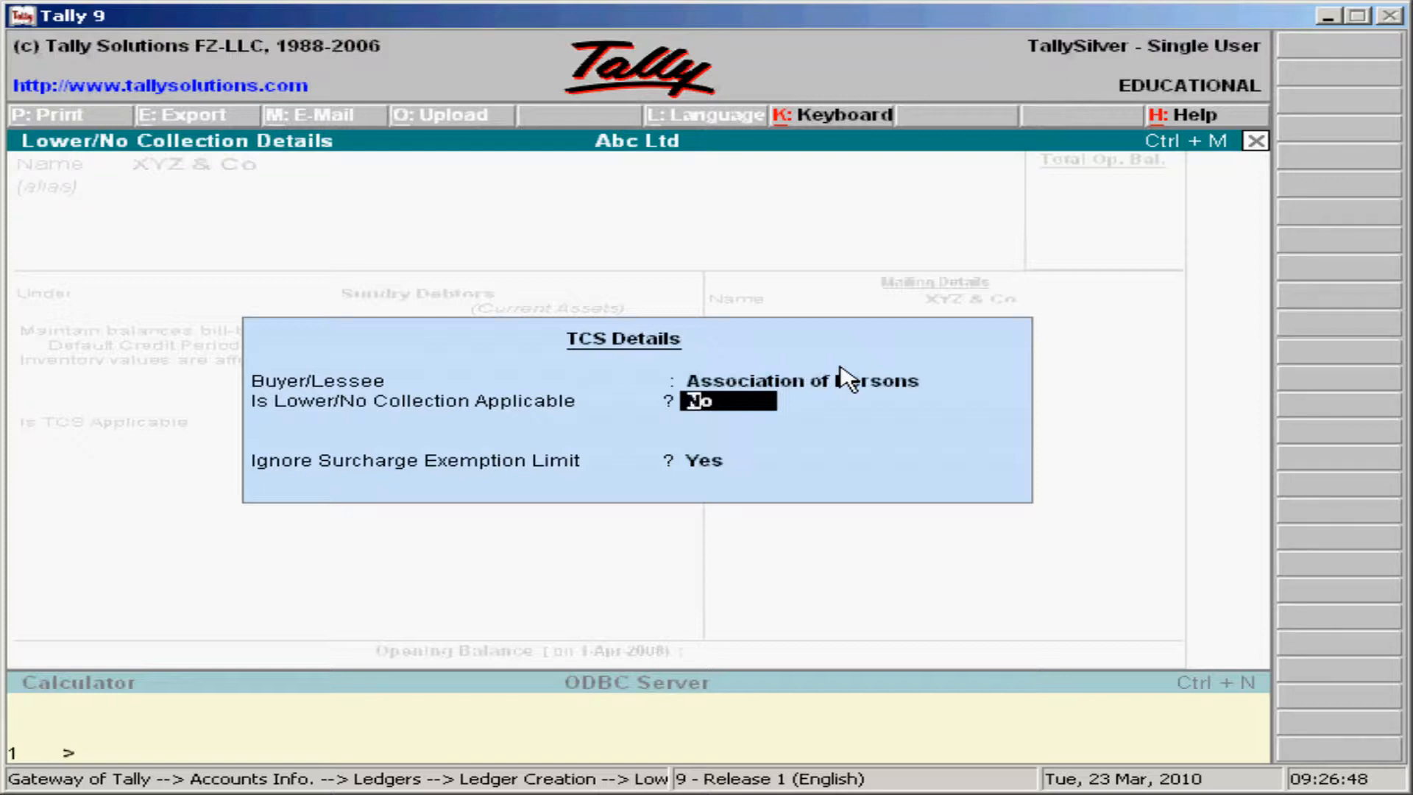
pyautogui.write('yes')
pyautogui.press('Return')
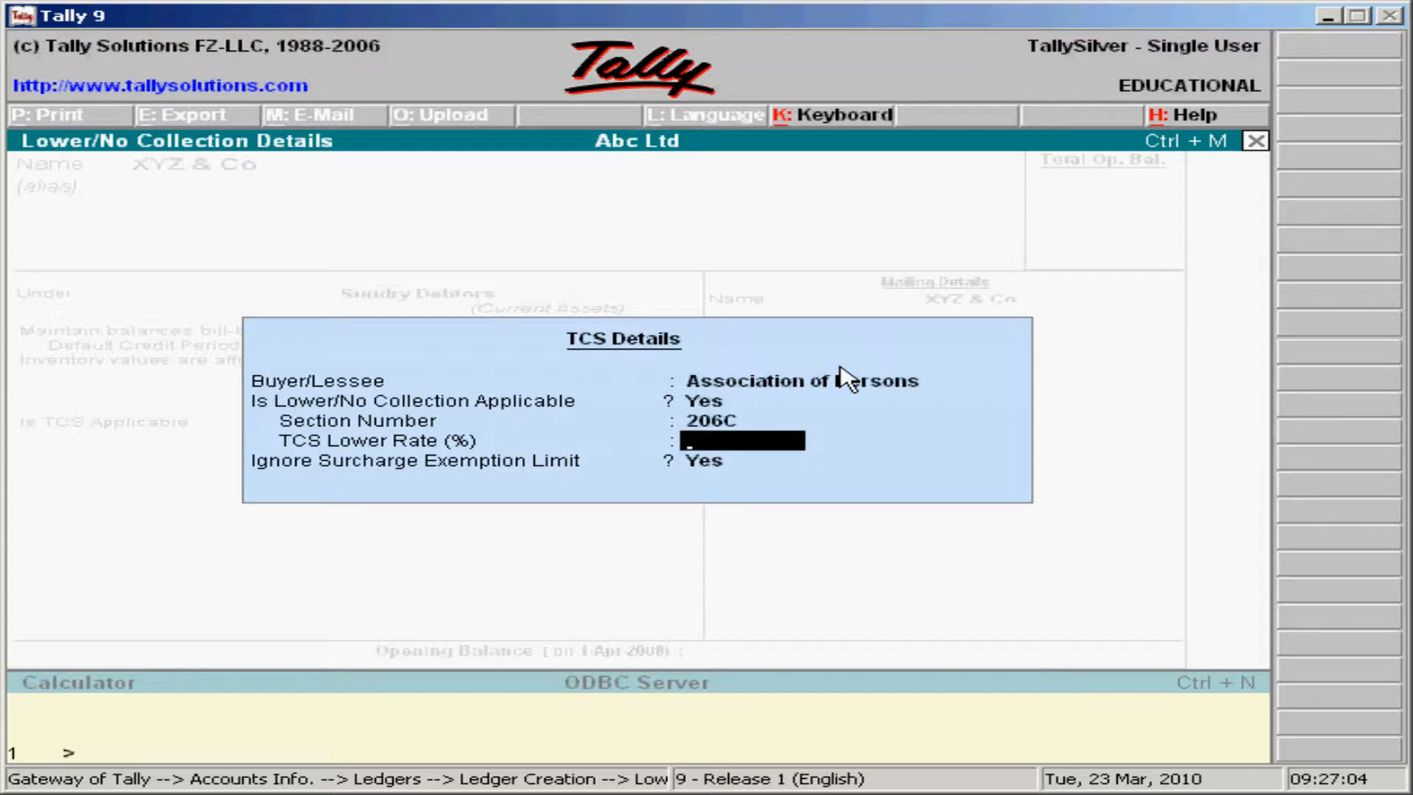
pyautogui.write('2.5')
pyautogui.press('Return')
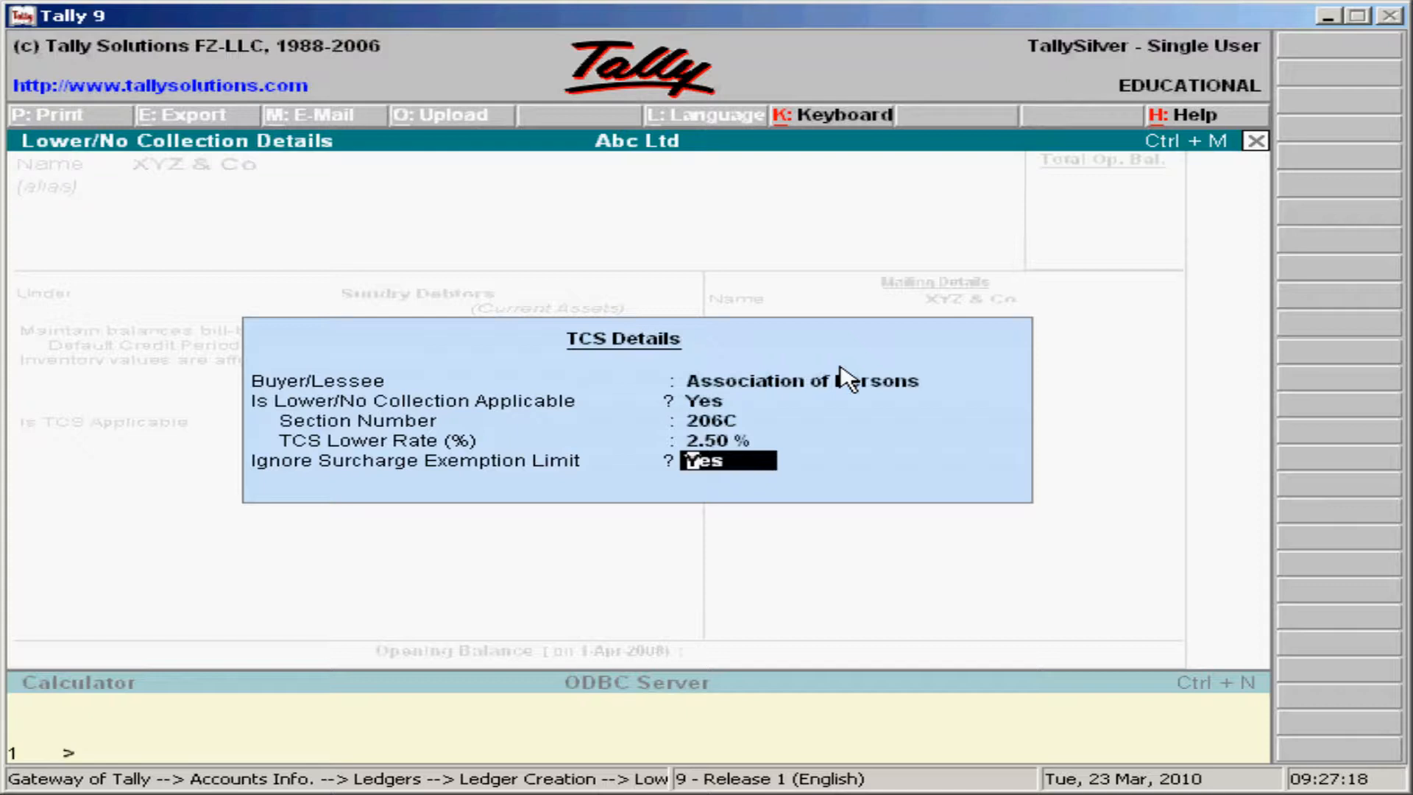
pyautogui.press('Return')
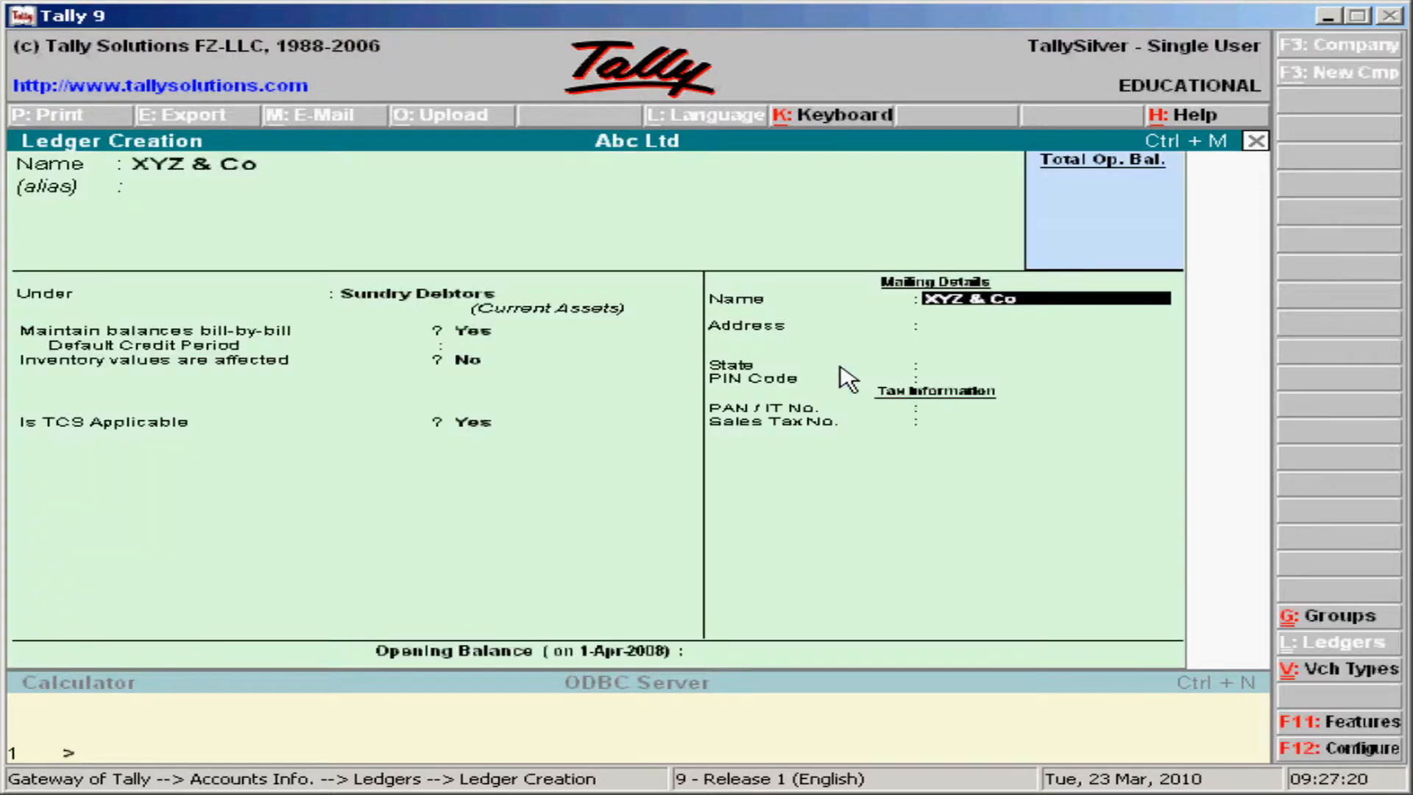
# - Keep the mailing name, set the state to Not Applicable, leave the address and tax fields blank, and save the XYZ & Co ledger
pyautogui.press('Return')
pyautogui.press('Return')
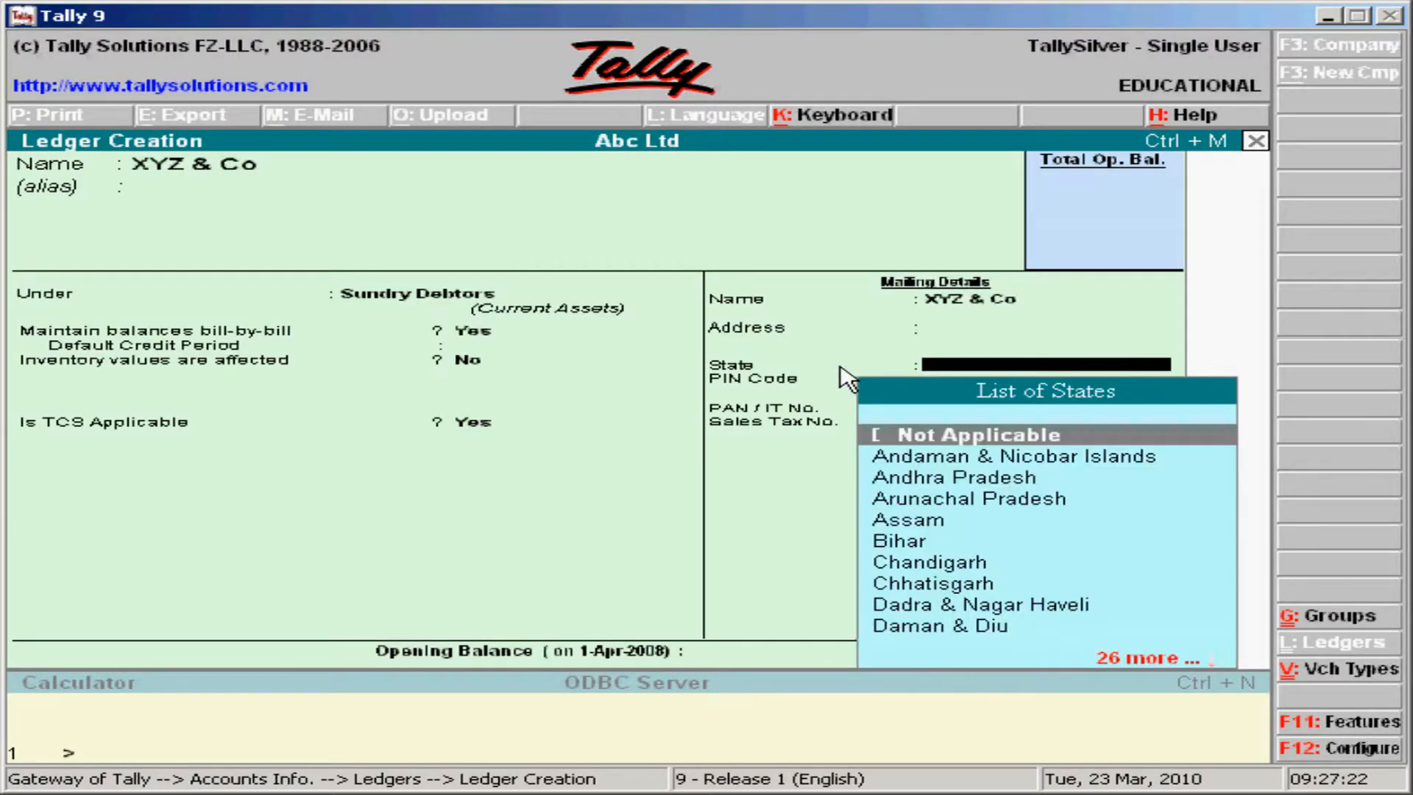
pyautogui.press('Return')
pyautogui.press('Return')
pyautogui.press('Return')
pyautogui.press('Return')
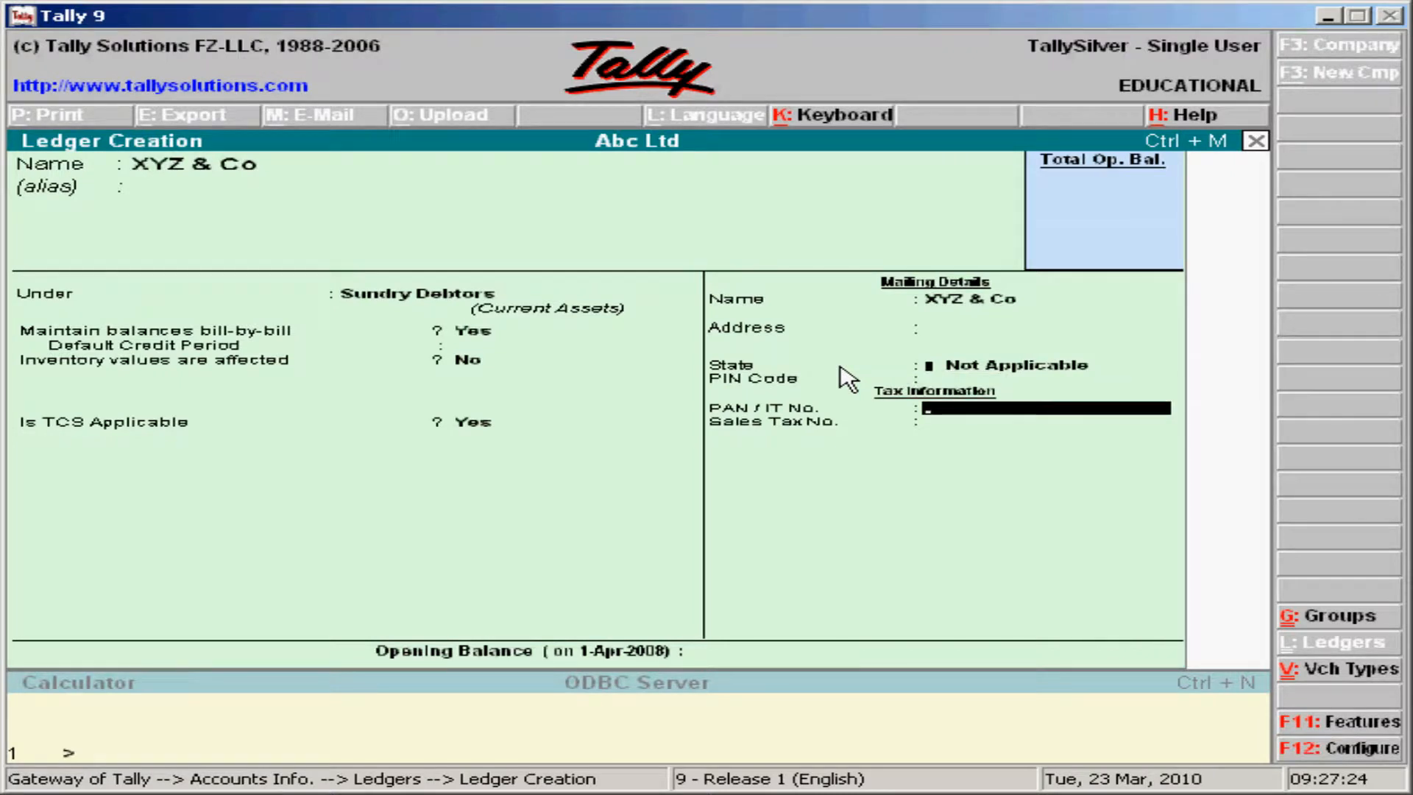
pyautogui.press('Return')
pyautogui.press('Return')
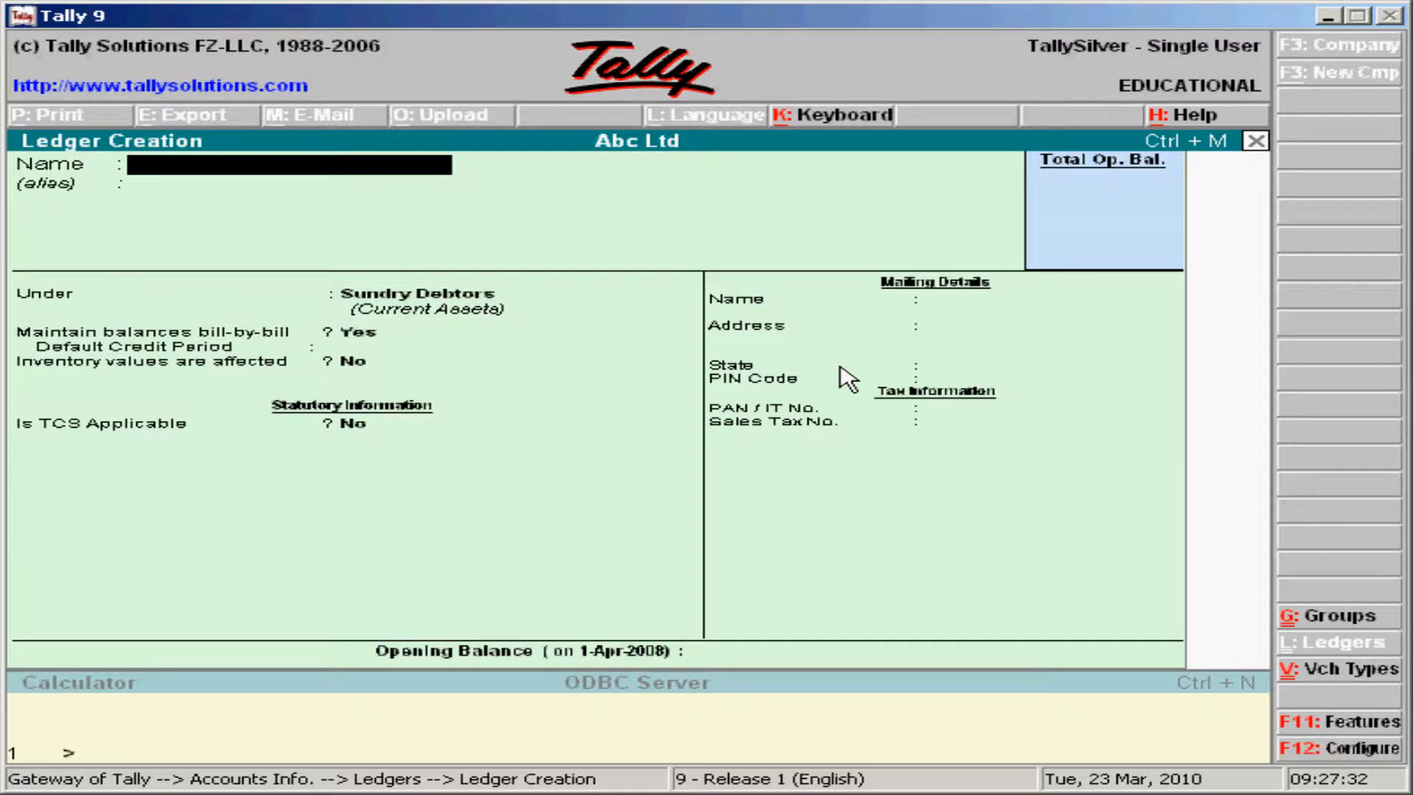
# - Create a ledger named Lease on Forest under Indirect Incomes, with inventory values unaffected and no alias or opening balance
pyautogui.write('Lease on')
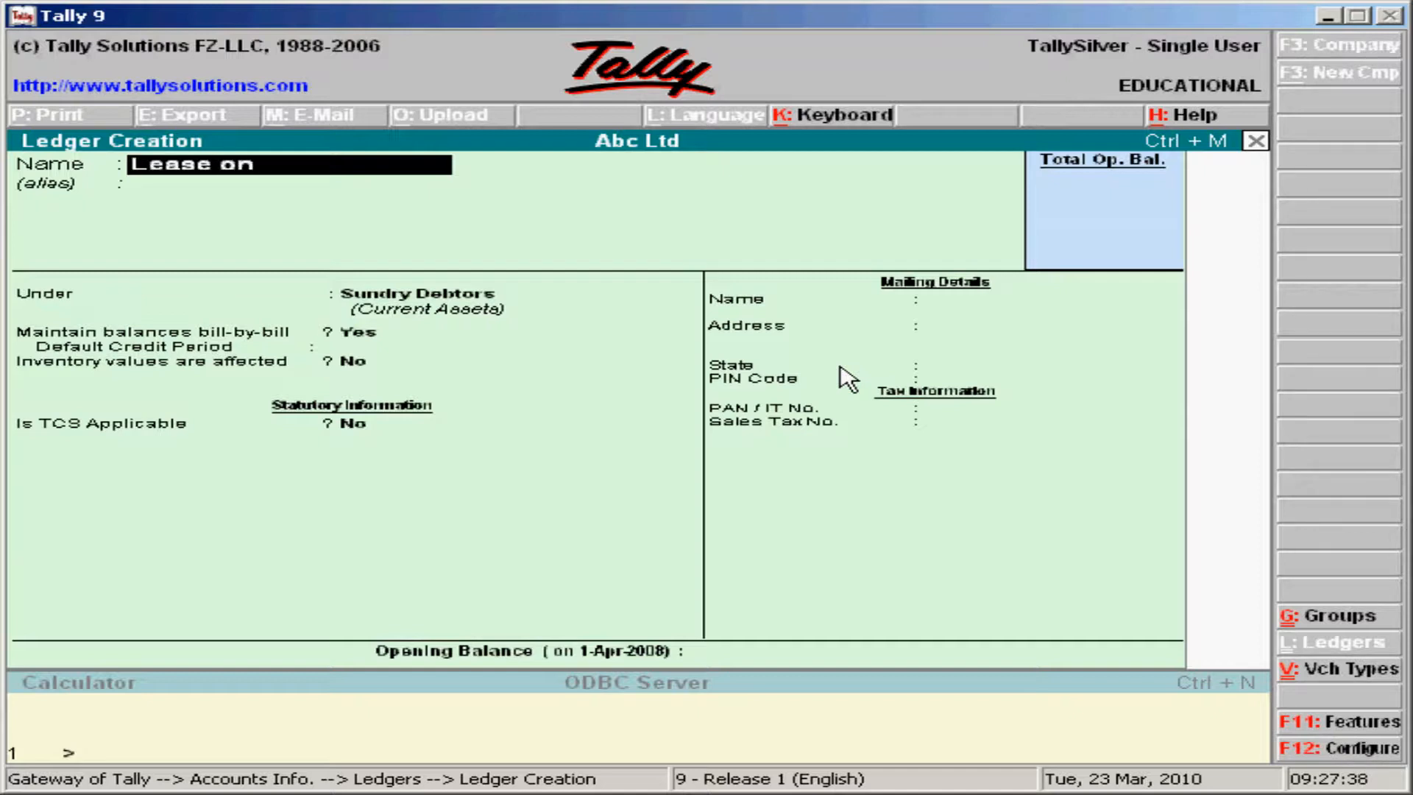
pyautogui.write(' Forest')
pyautogui.press('Return')
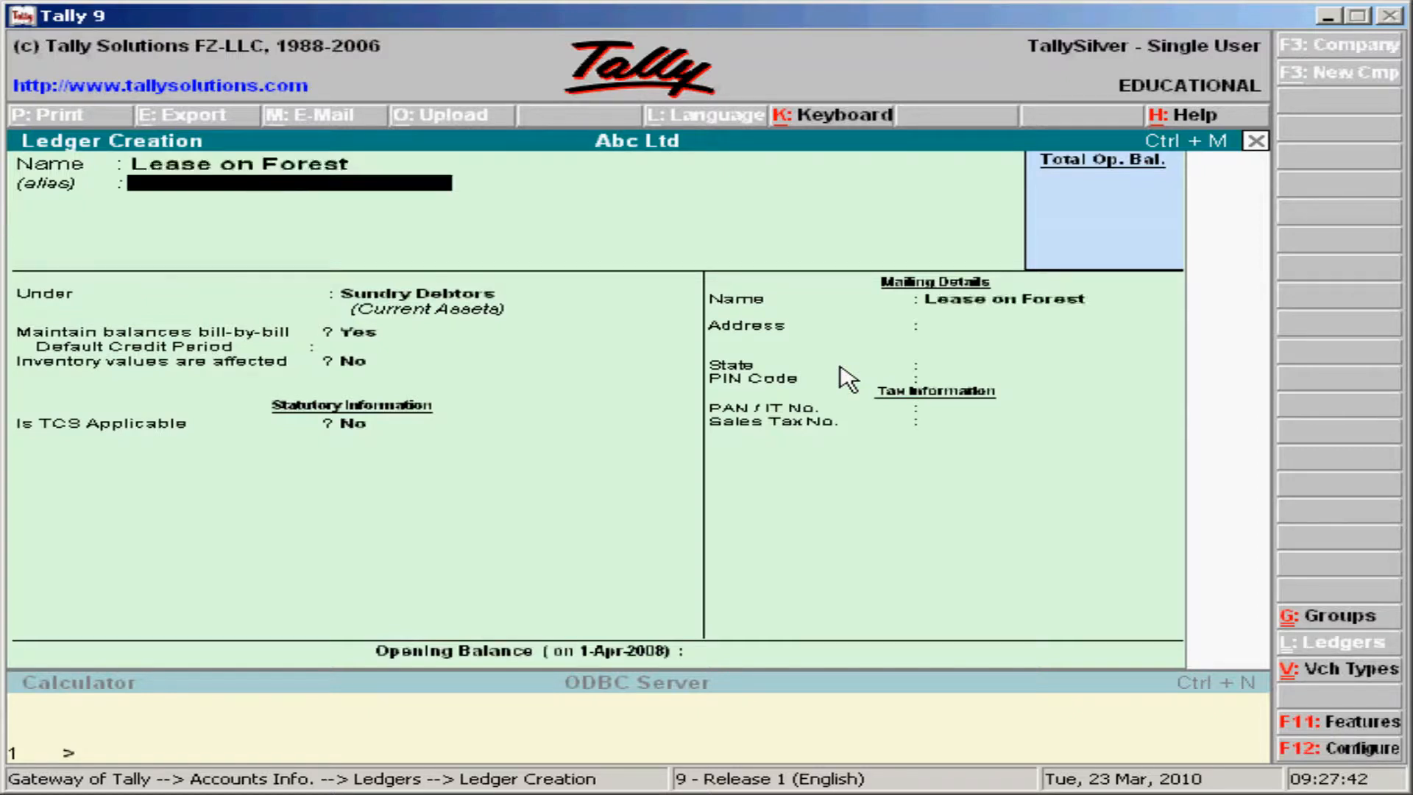
pyautogui.press('Return')
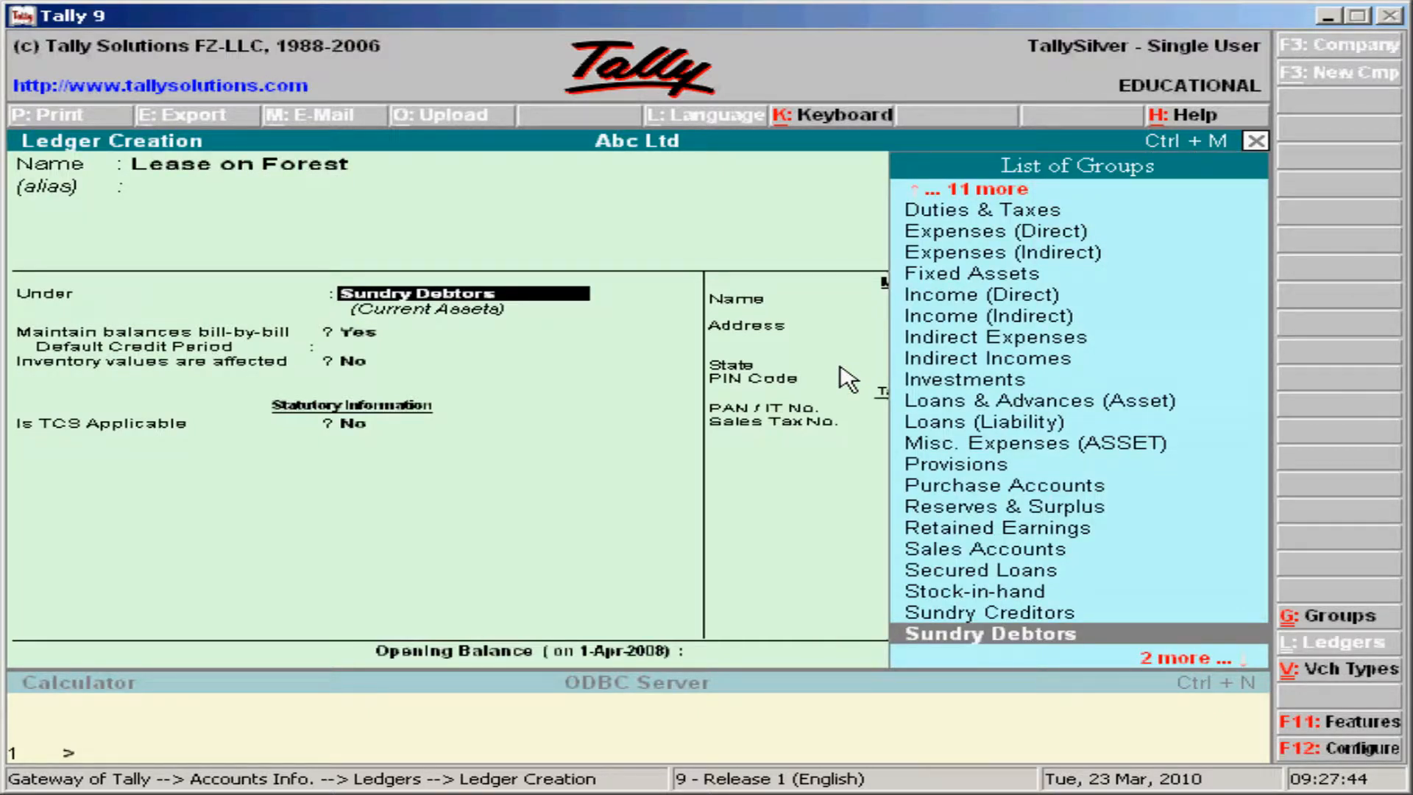
pyautogui.write('I')
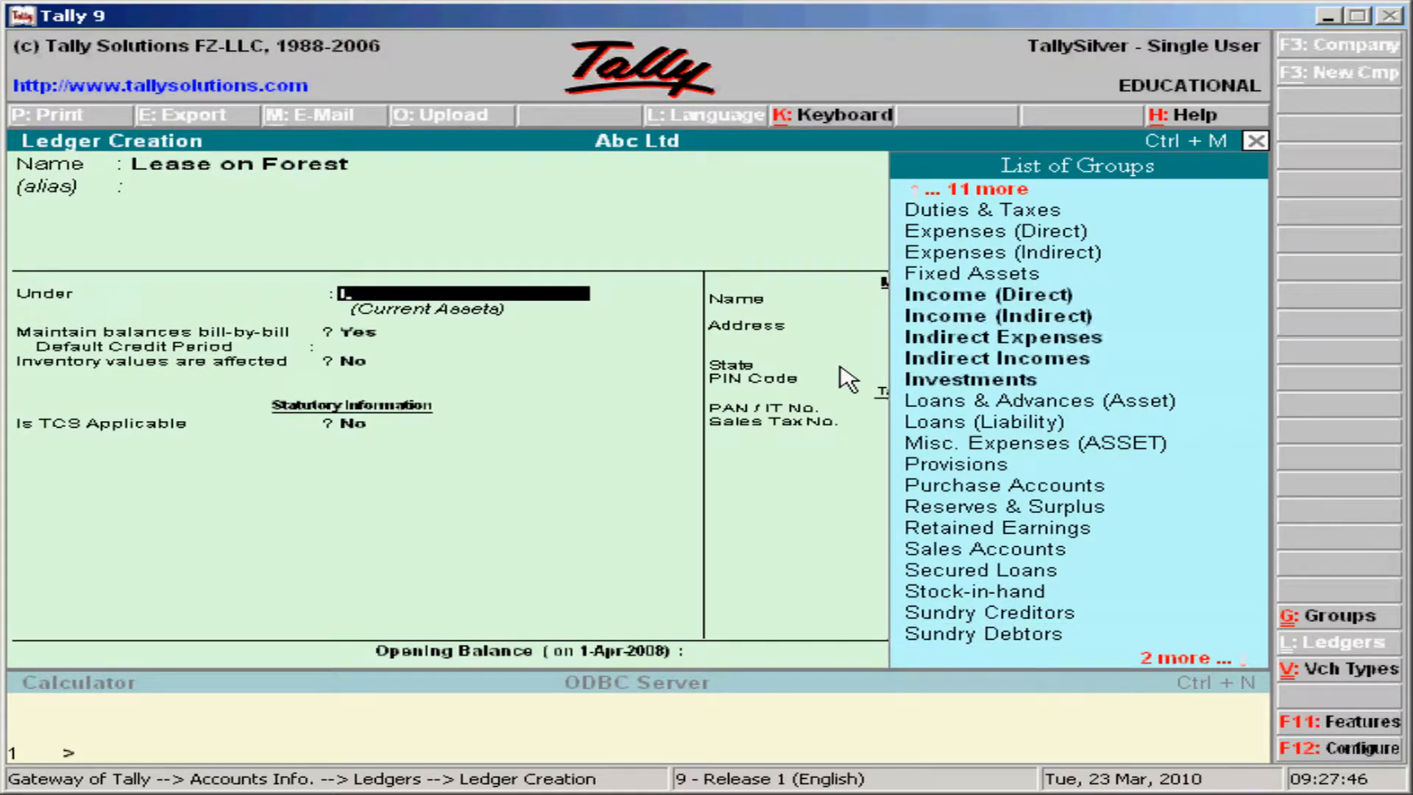
pyautogui.press('Down')
pyautogui.press('Down')
pyautogui.press('Down')
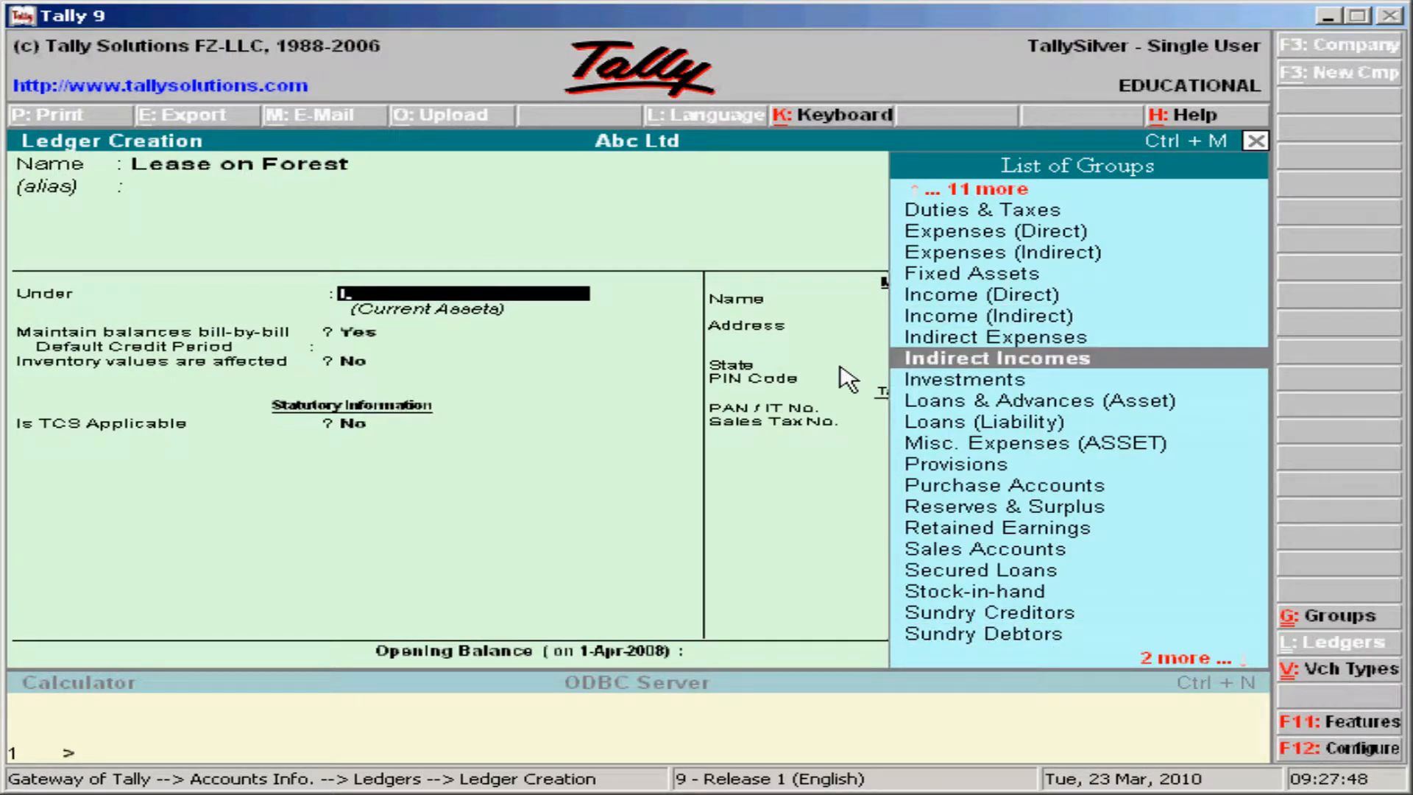
pyautogui.press('Return')
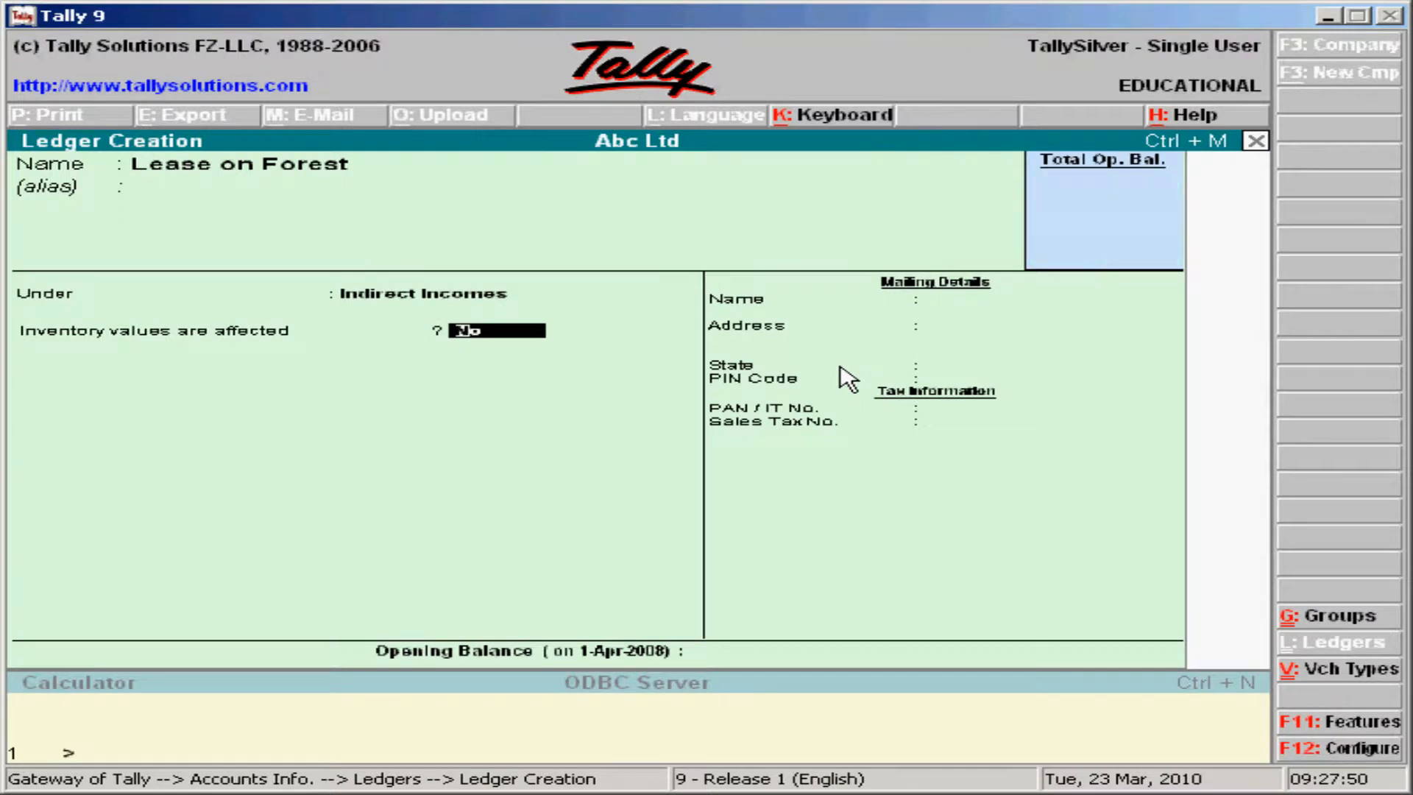
pyautogui.press('Return')
pyautogui.press('Return')
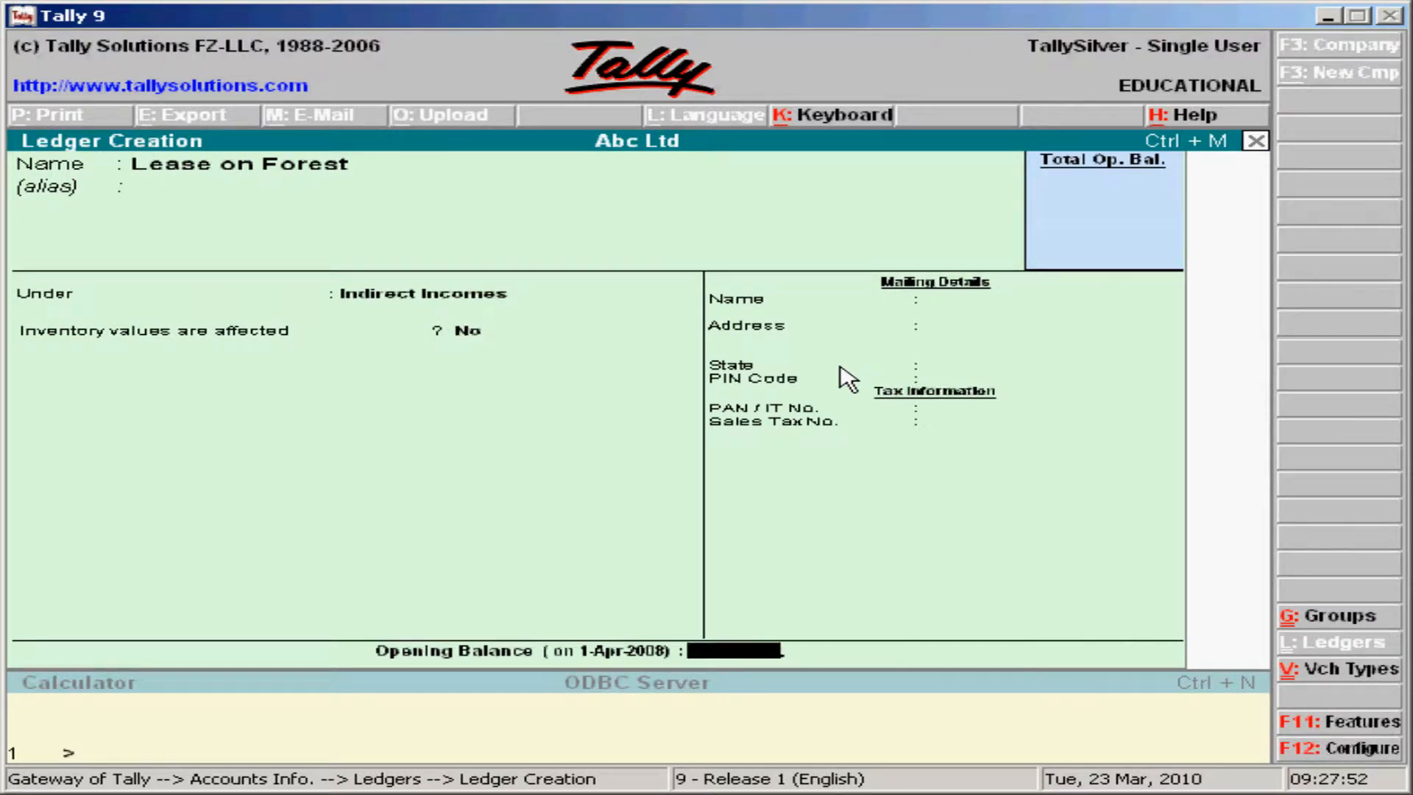
pyautogui.press('Return')
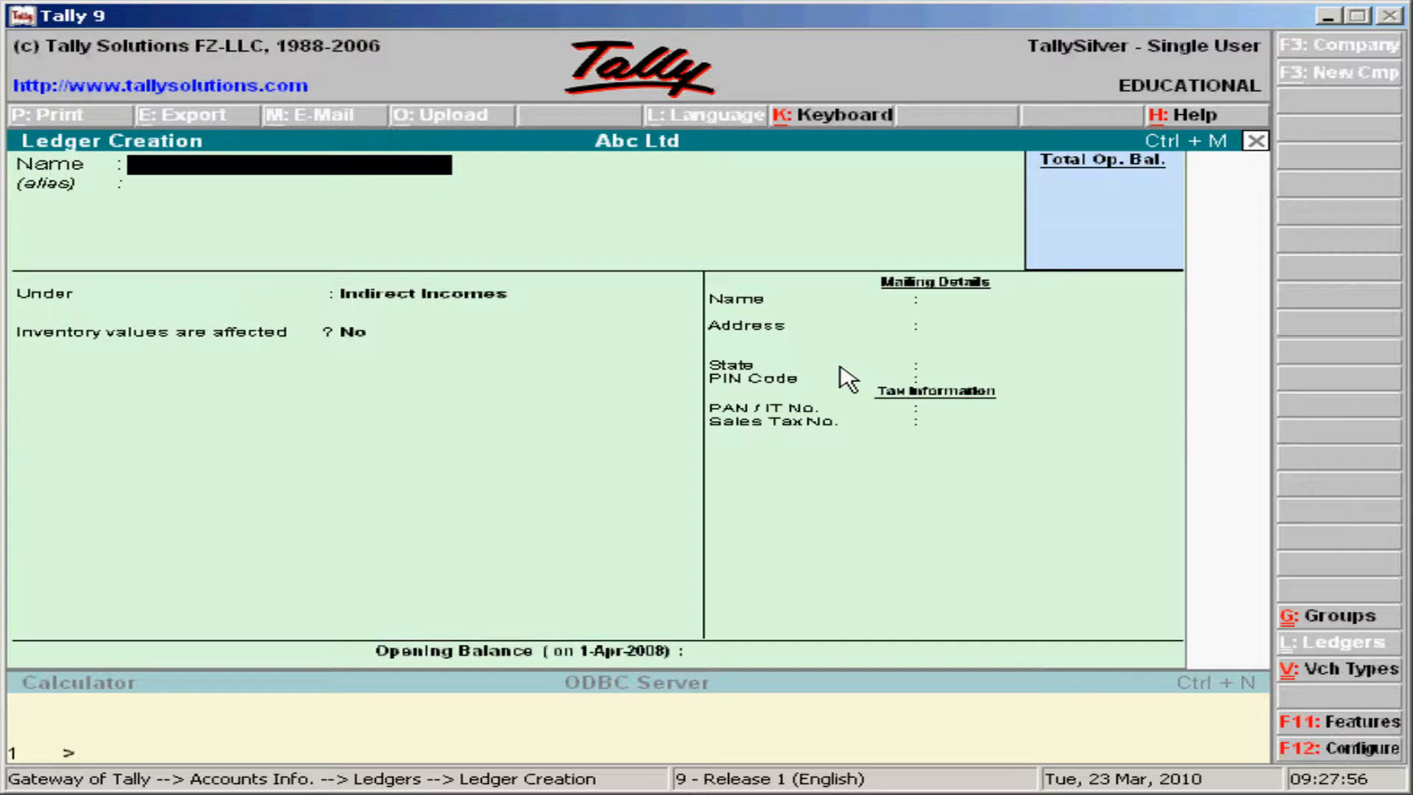
# - Leave ledger creation and start creating a new unit of measure in the inventory masters
pyautogui.press('Escape')
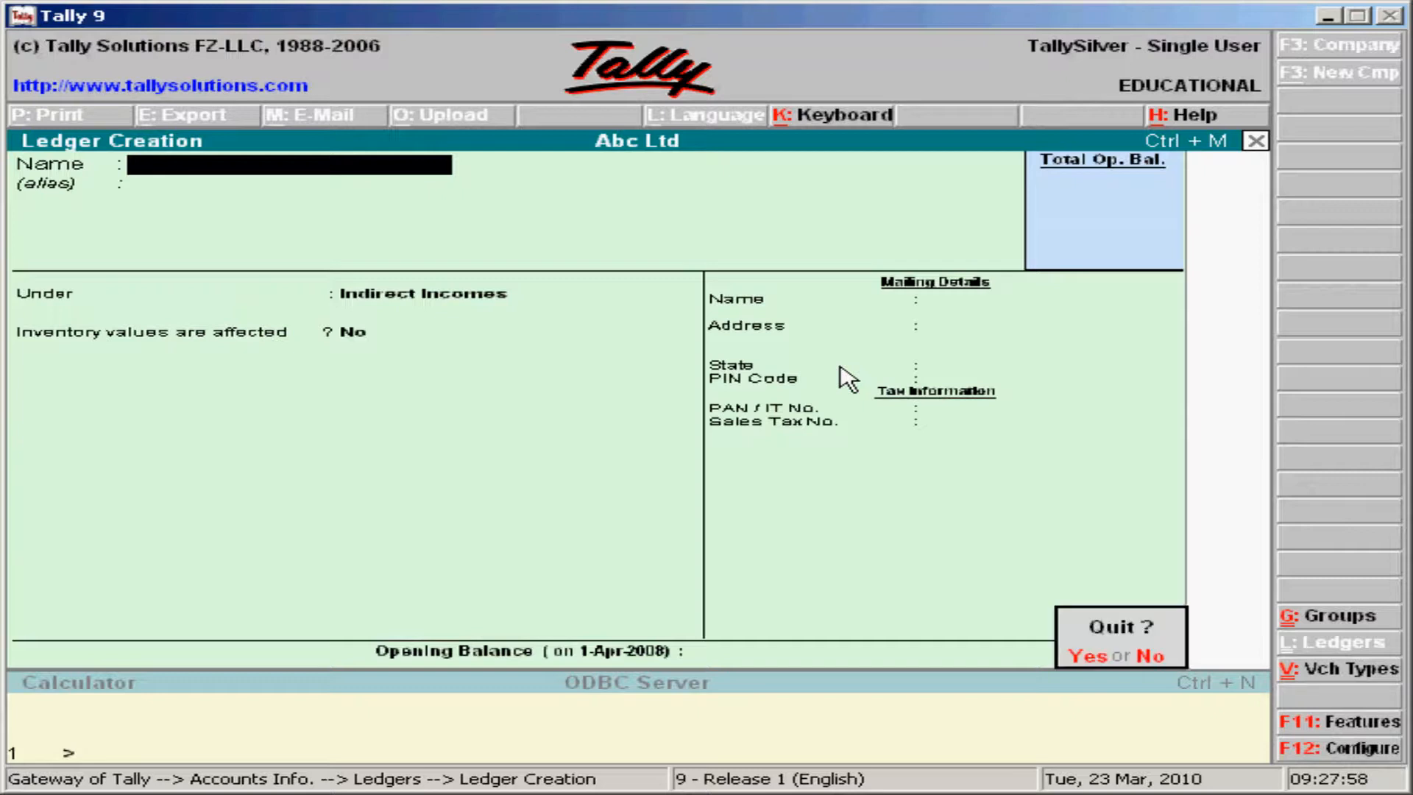
pyautogui.press('y')
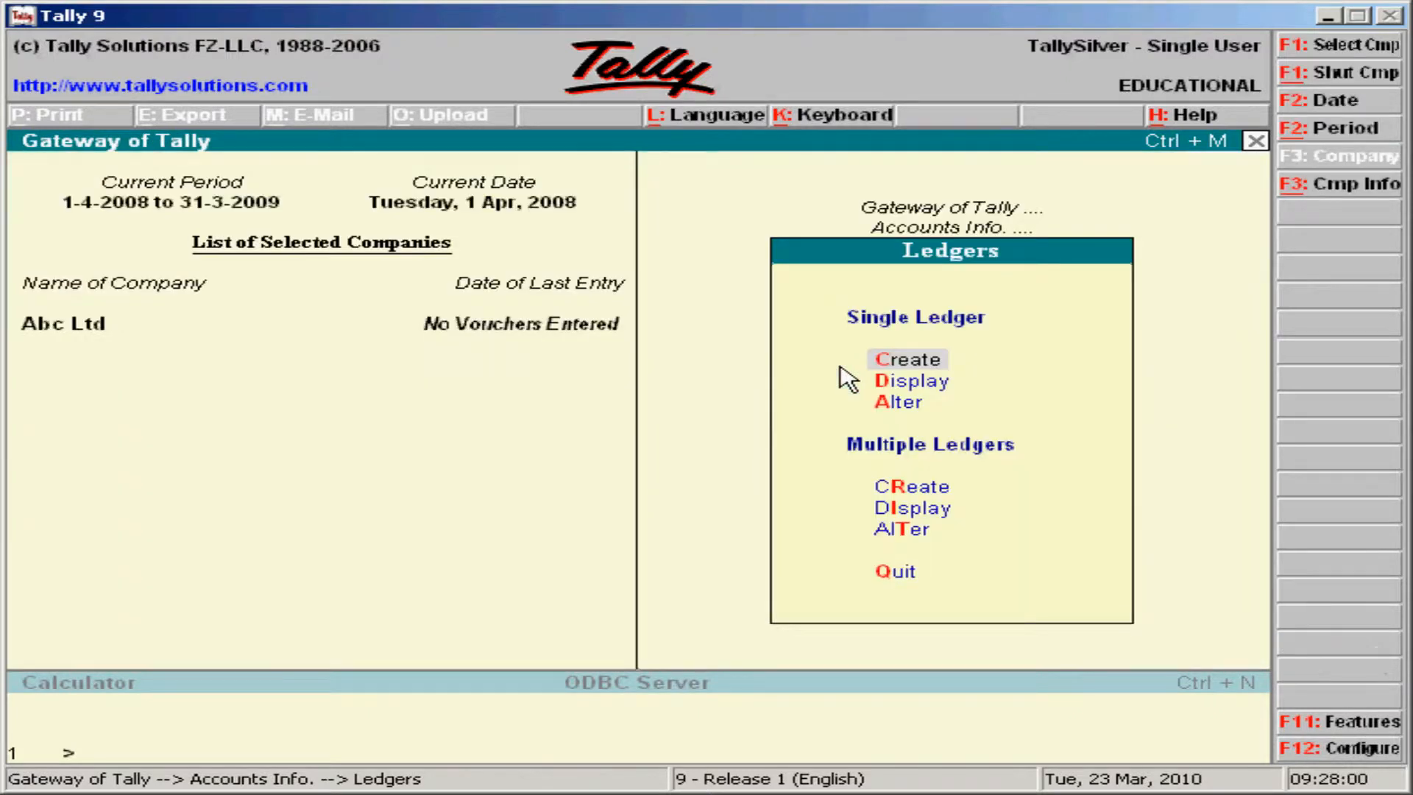
pyautogui.press('Escape')
pyautogui.press('Escape')
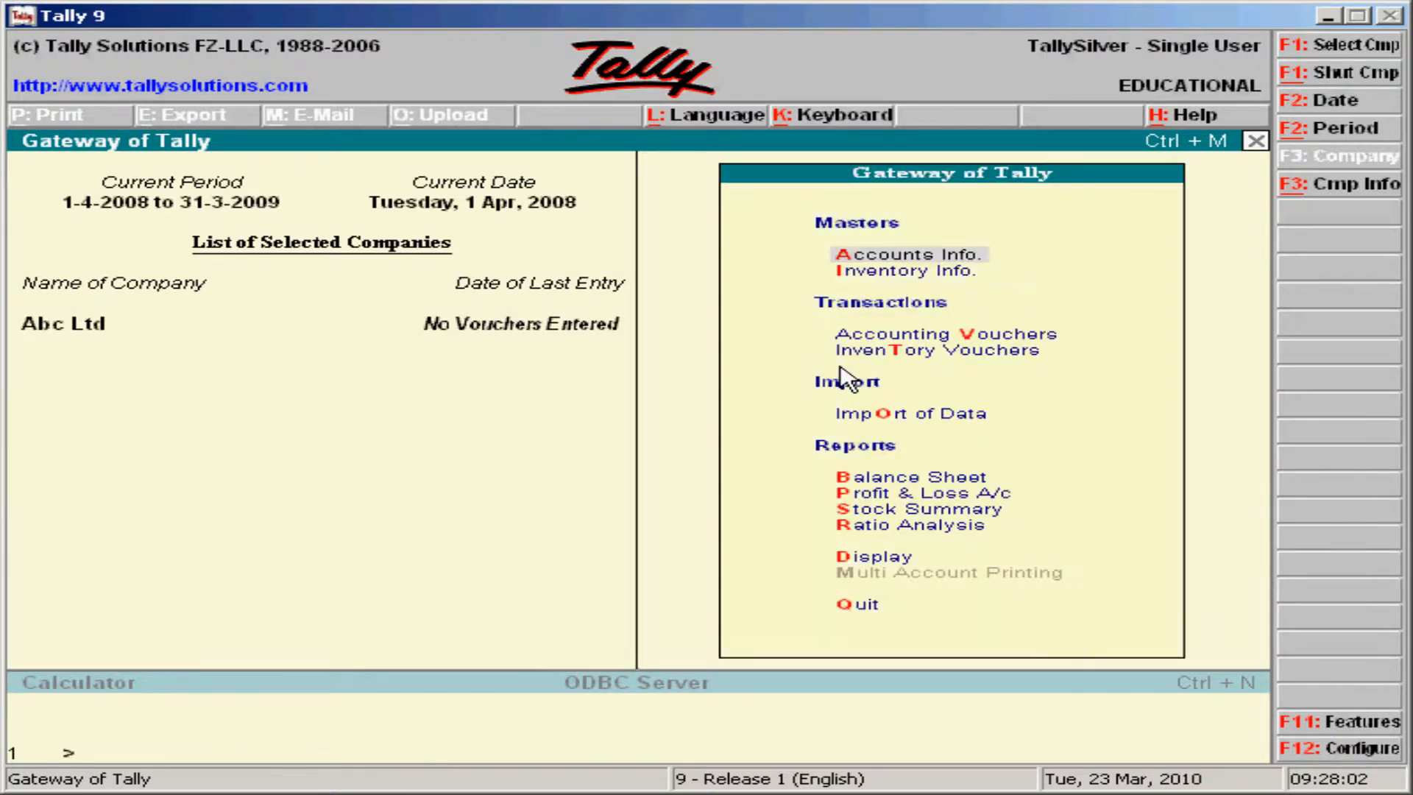
pyautogui.press('Down')
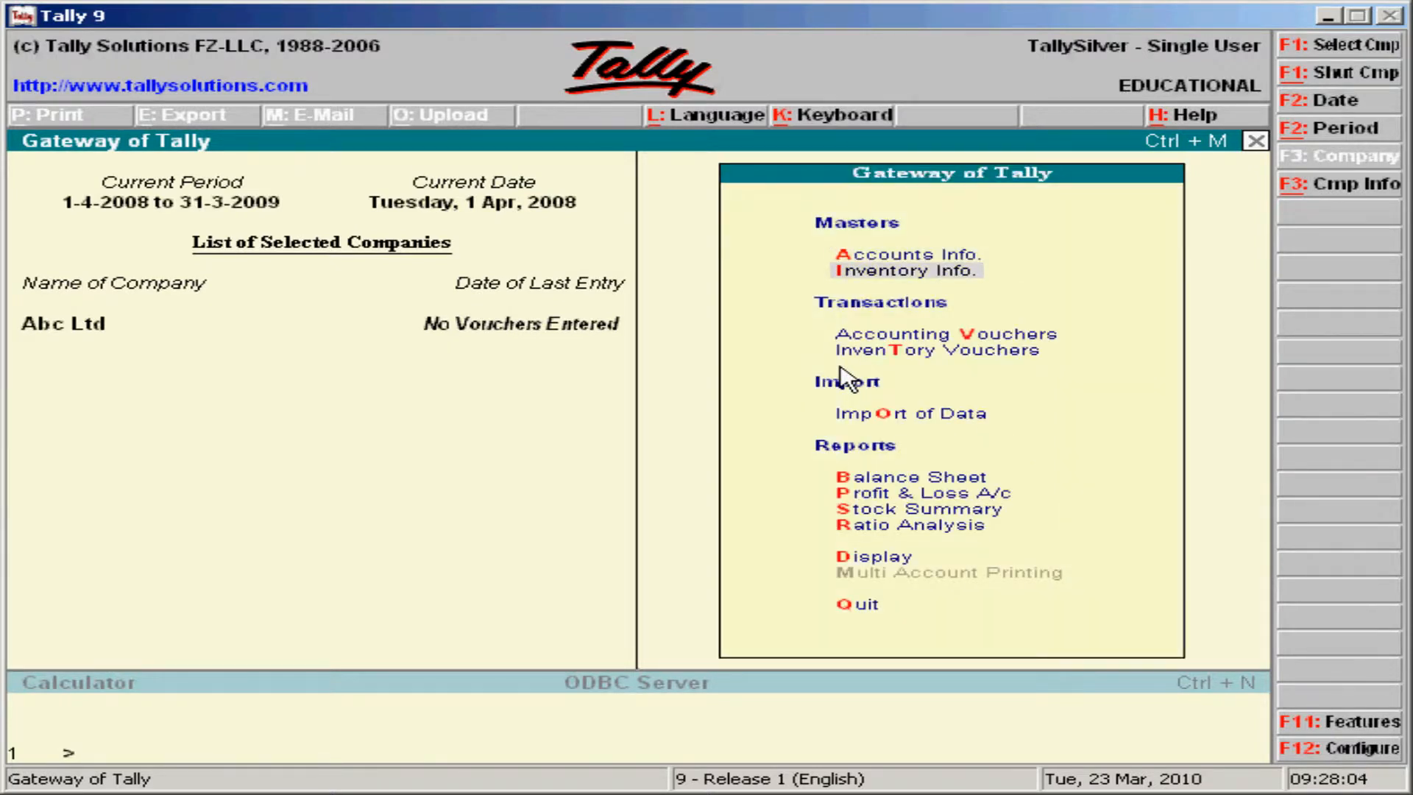
pyautogui.press('Return')
pyautogui.press('Down')
pyautogui.press('Down')
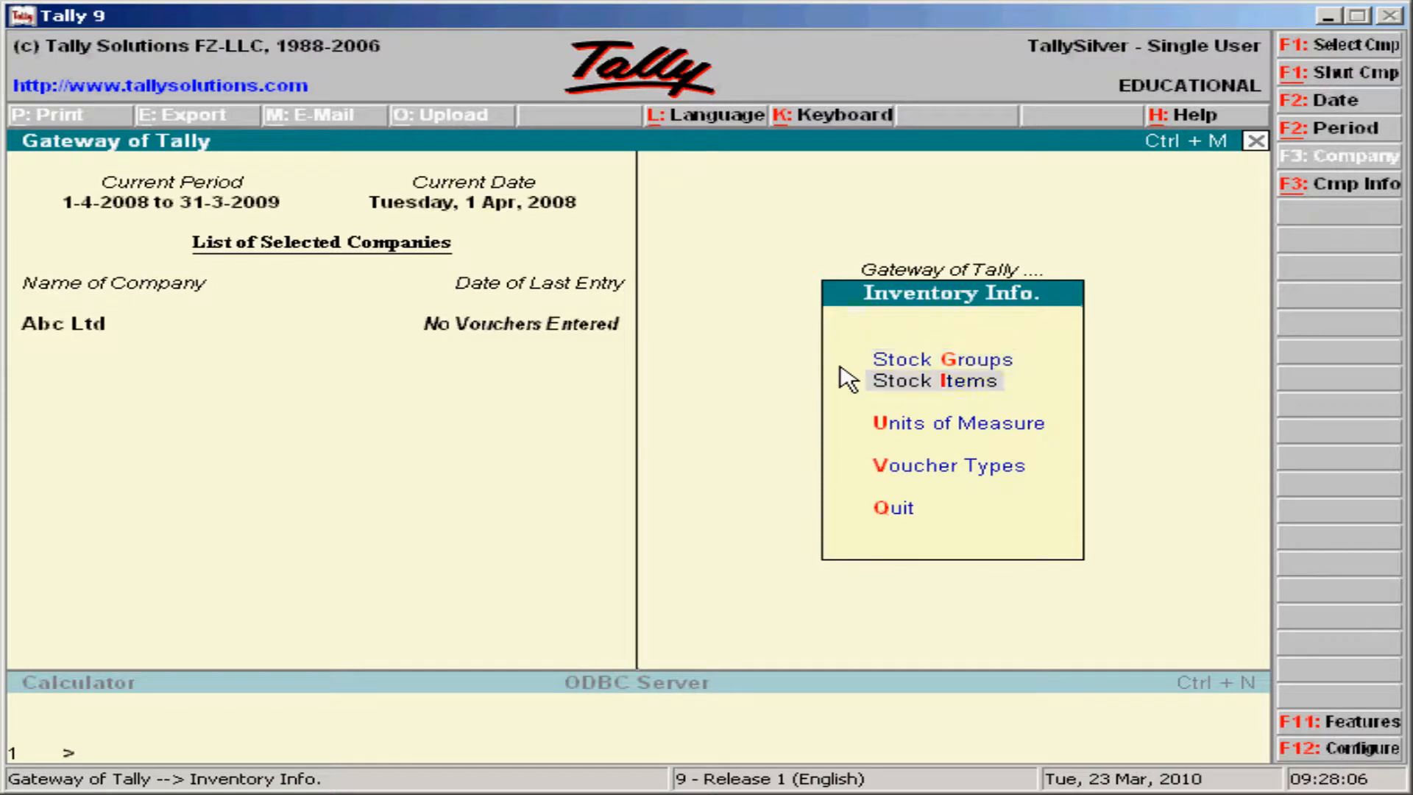
pyautogui.press('Return')
pyautogui.press('Return')
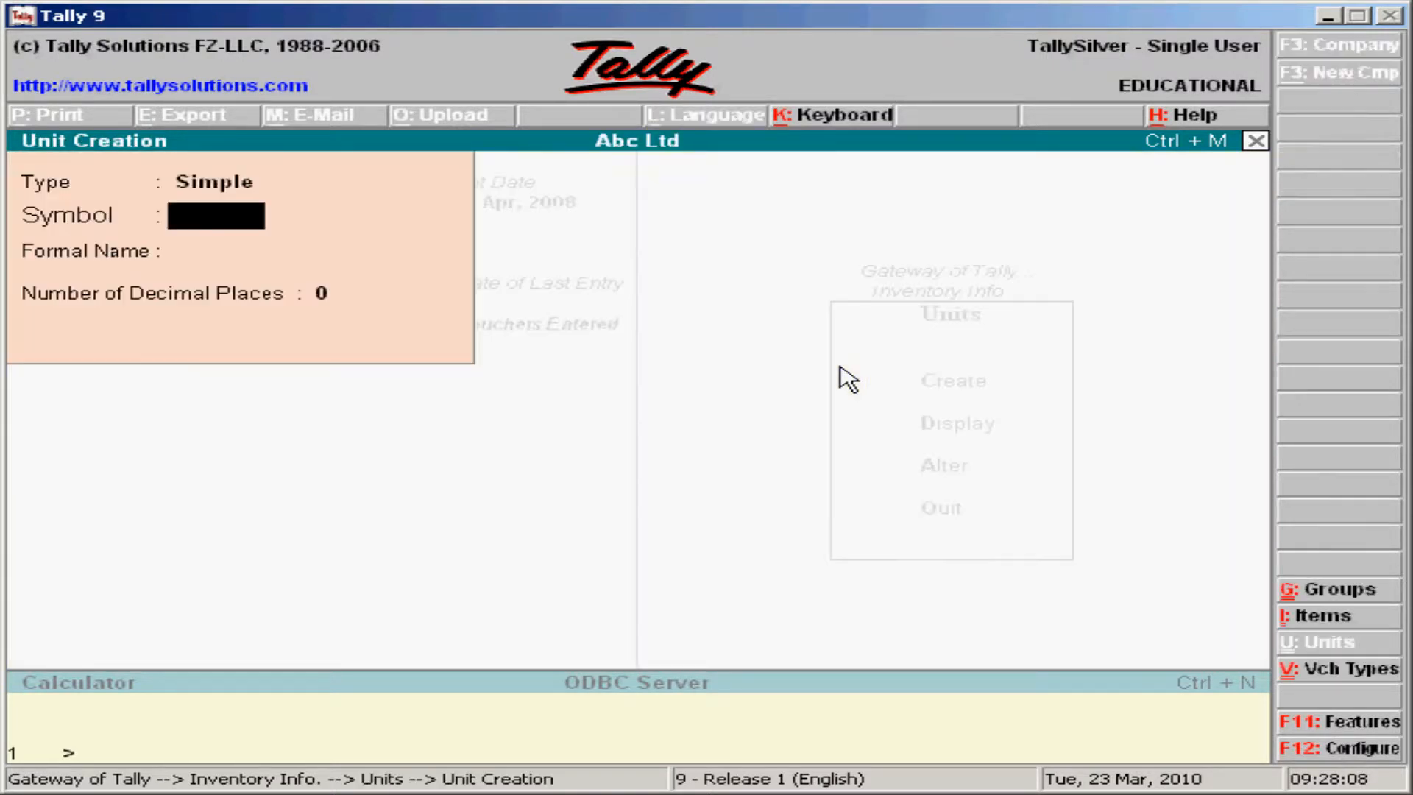
# - Create a simple unit with symbol nos, formal name Numbers and 0 decimal places, and exit unit creation
pyautogui.write('nos')
pyautogui.press('Return')
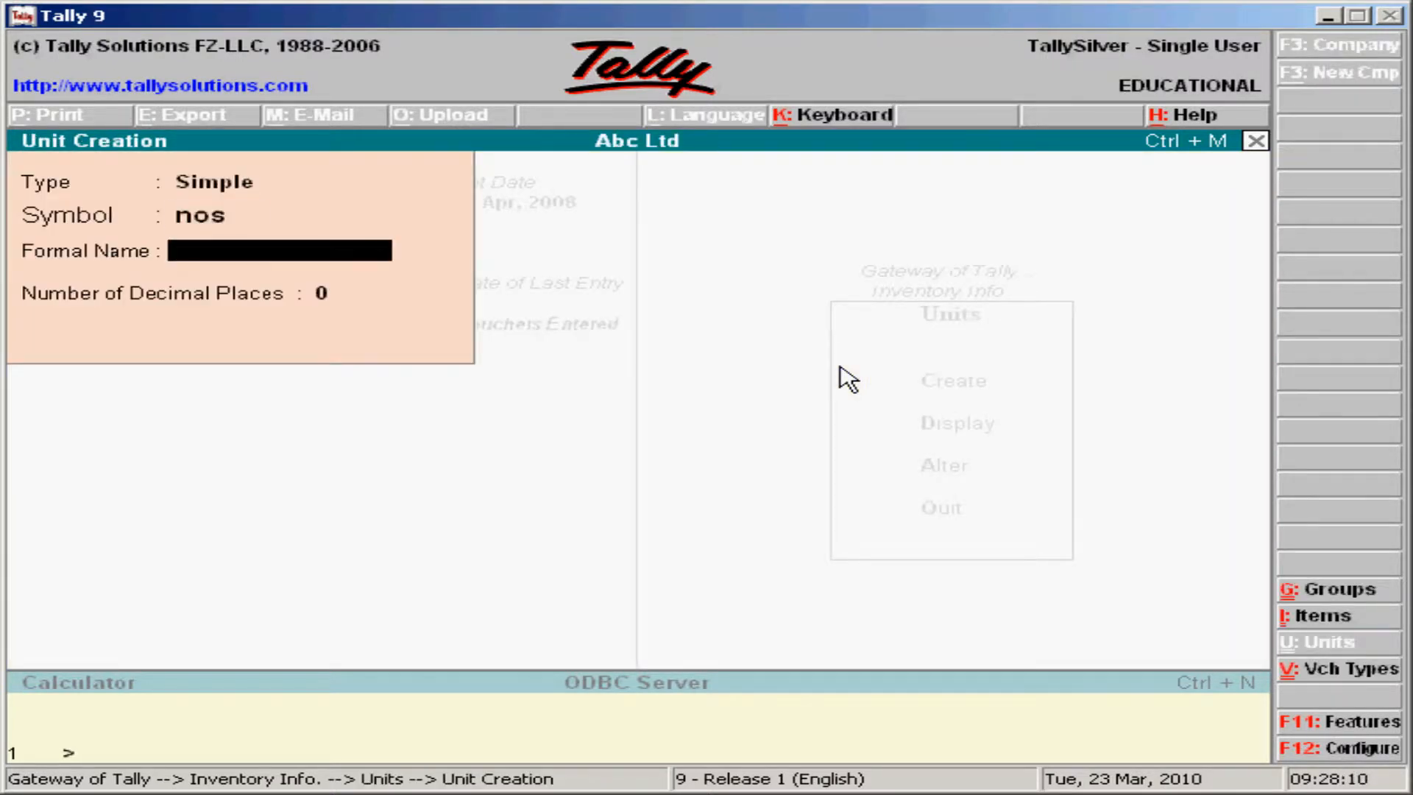
pyautogui.write('Numbers')
pyautogui.press('Return')
pyautogui.press('Return')
pyautogui.press('Return')
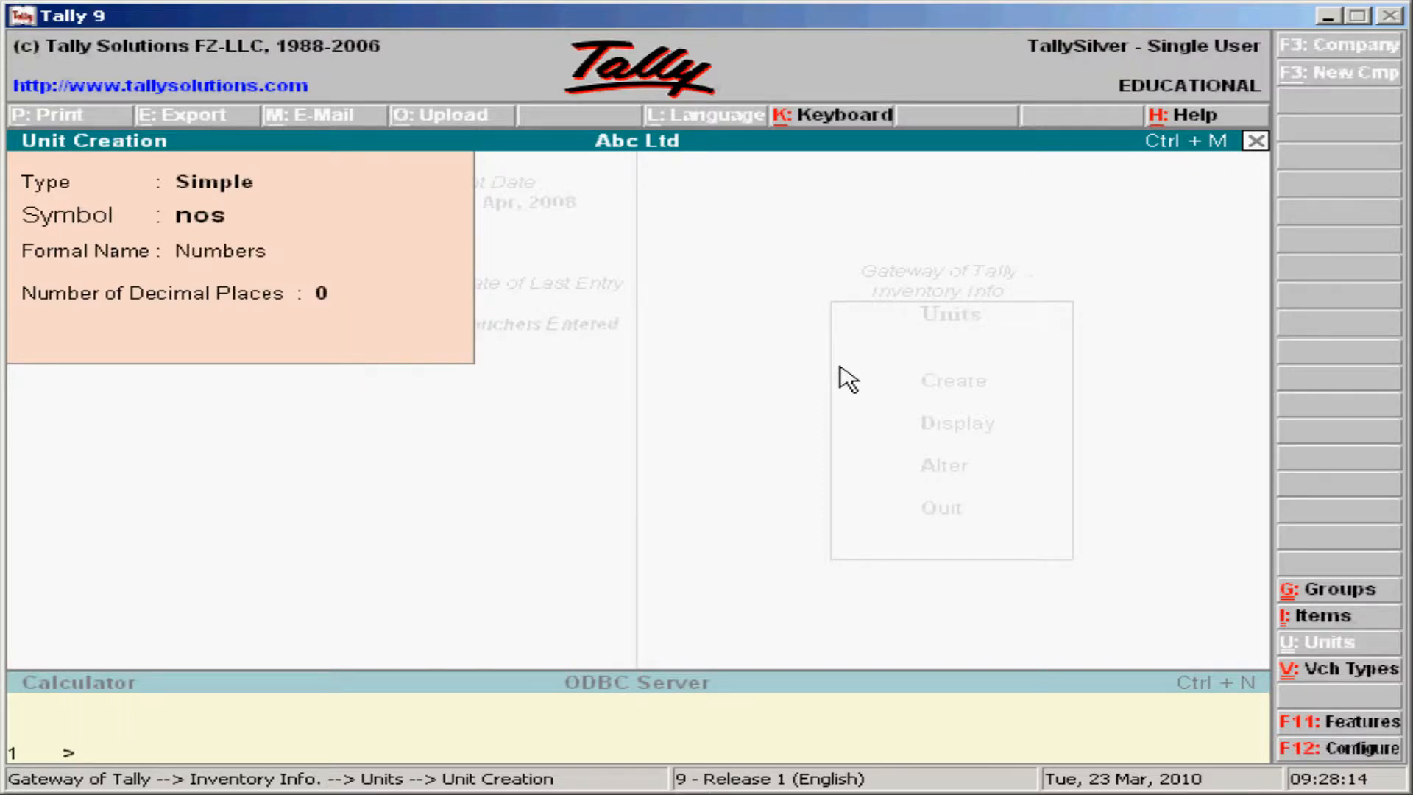
pyautogui.press('Escape')
pyautogui.press('Return')
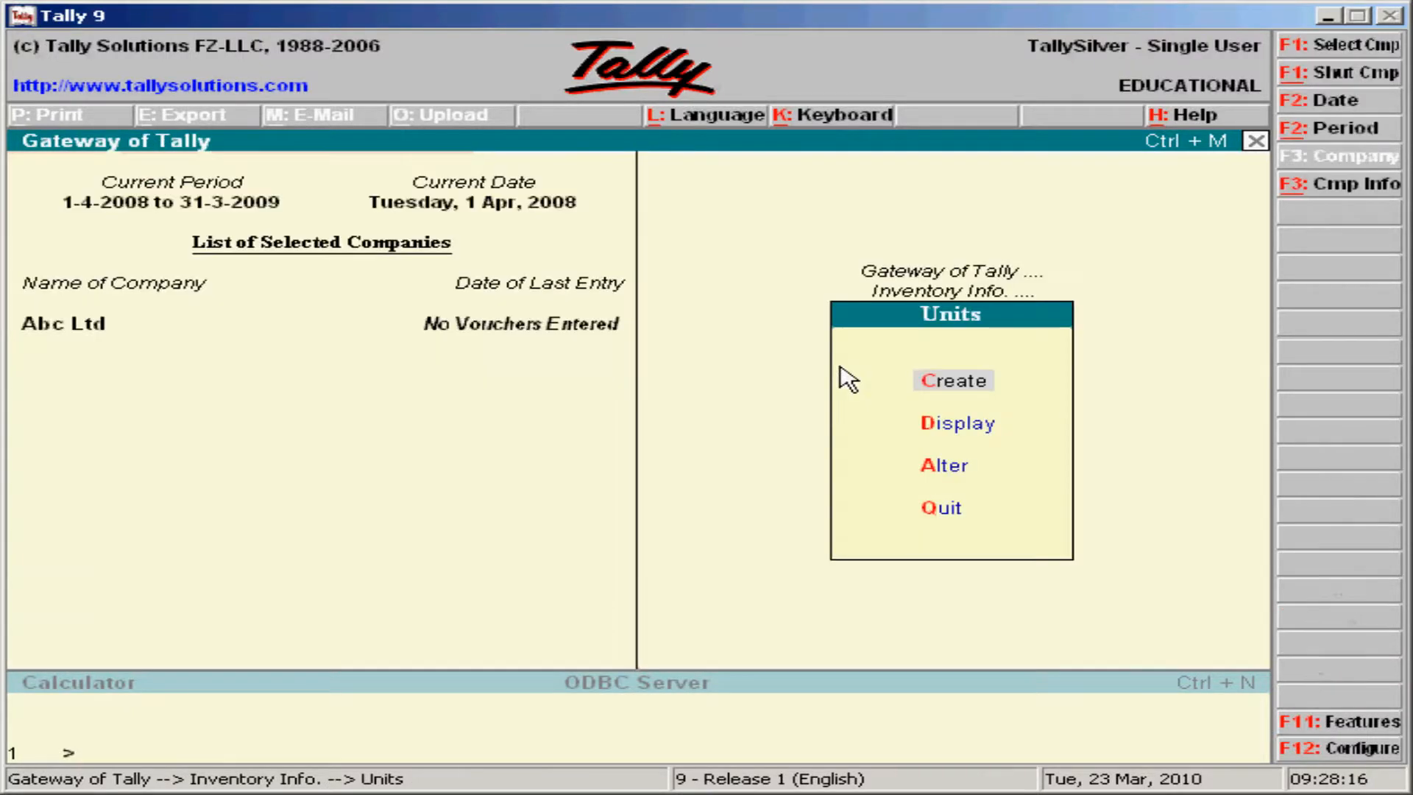
# - Start a single stock item named Tendu Leaves without an alias, under Primary, with nos as its unit
pyautogui.press('Escape')
pyautogui.press('Up')
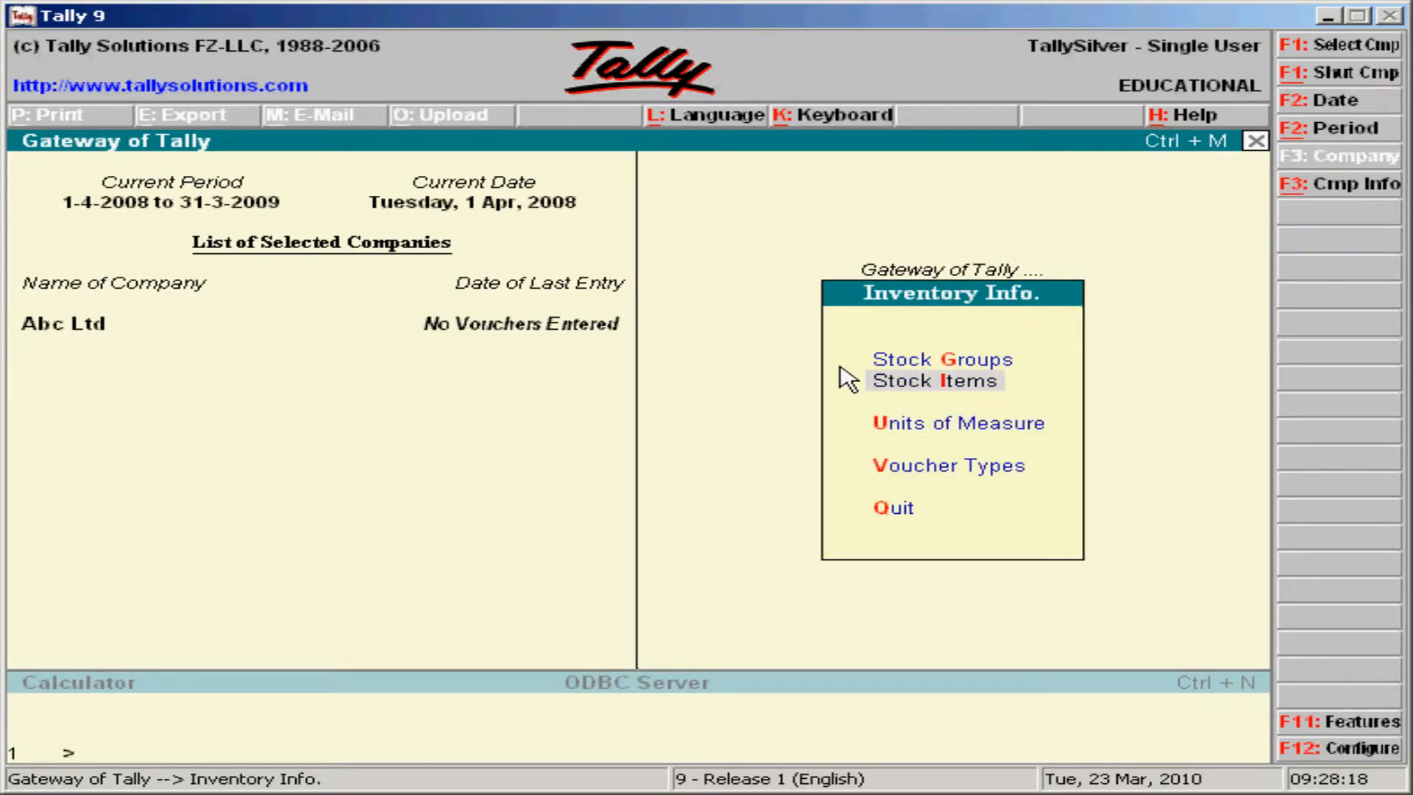
pyautogui.press('Return')
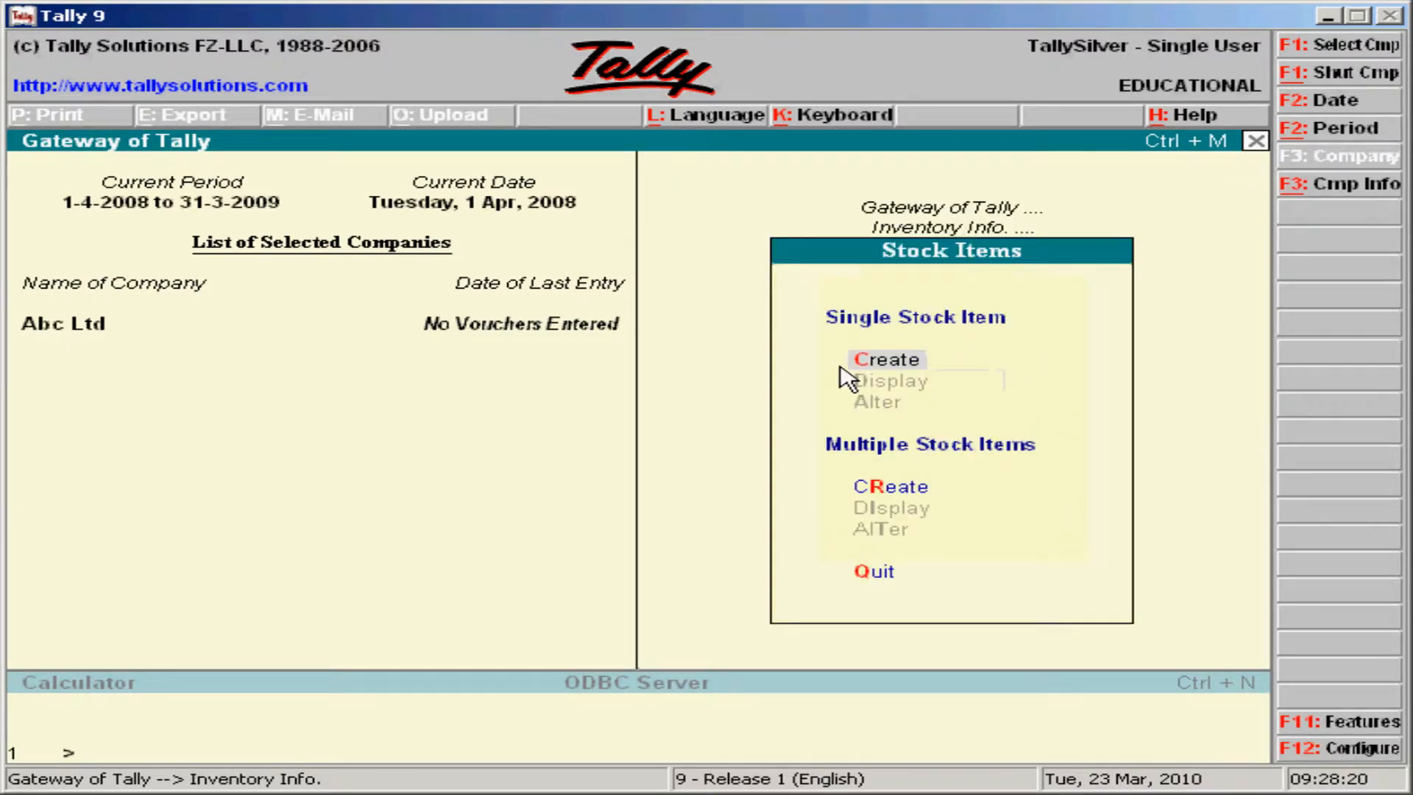
pyautogui.press('Return')
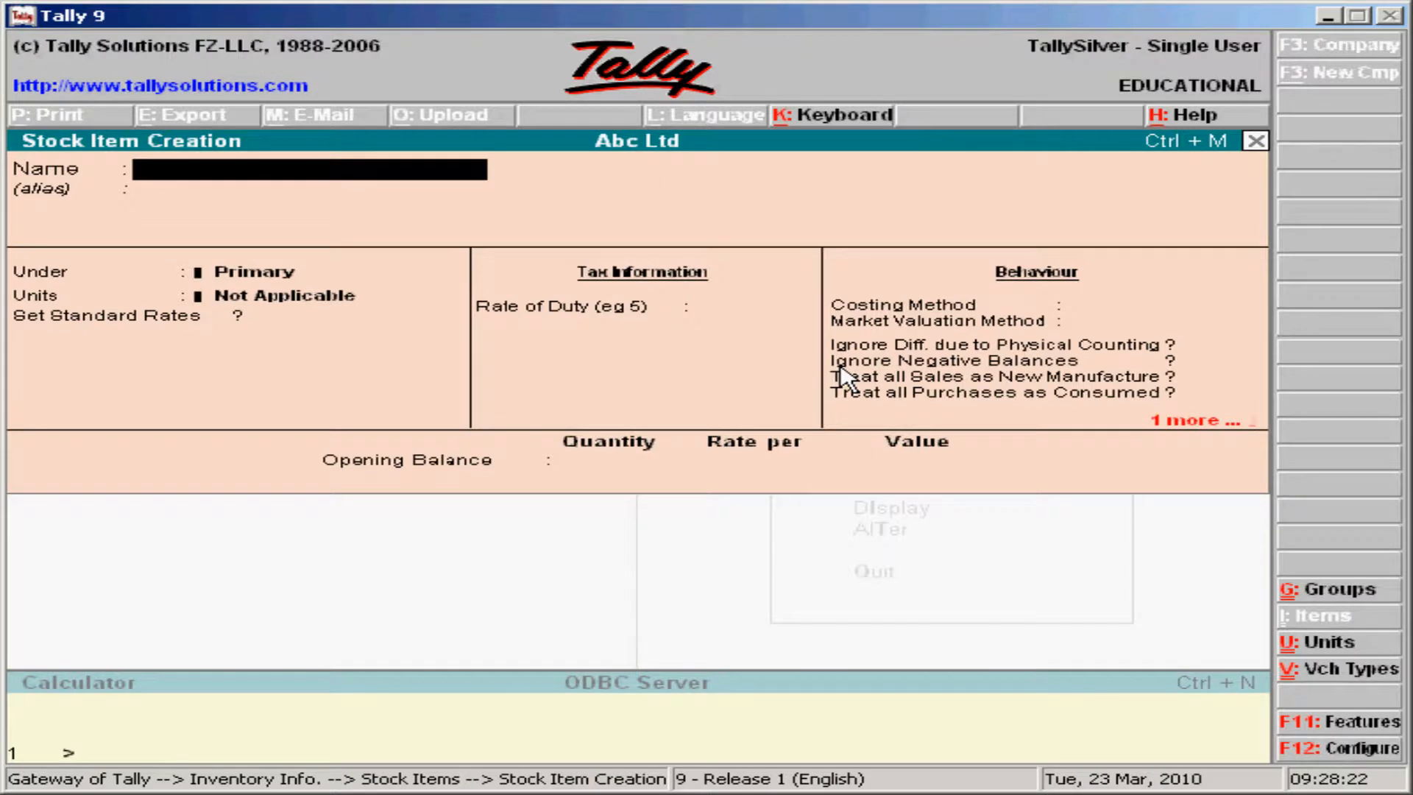
pyautogui.write('Tendu Lea')
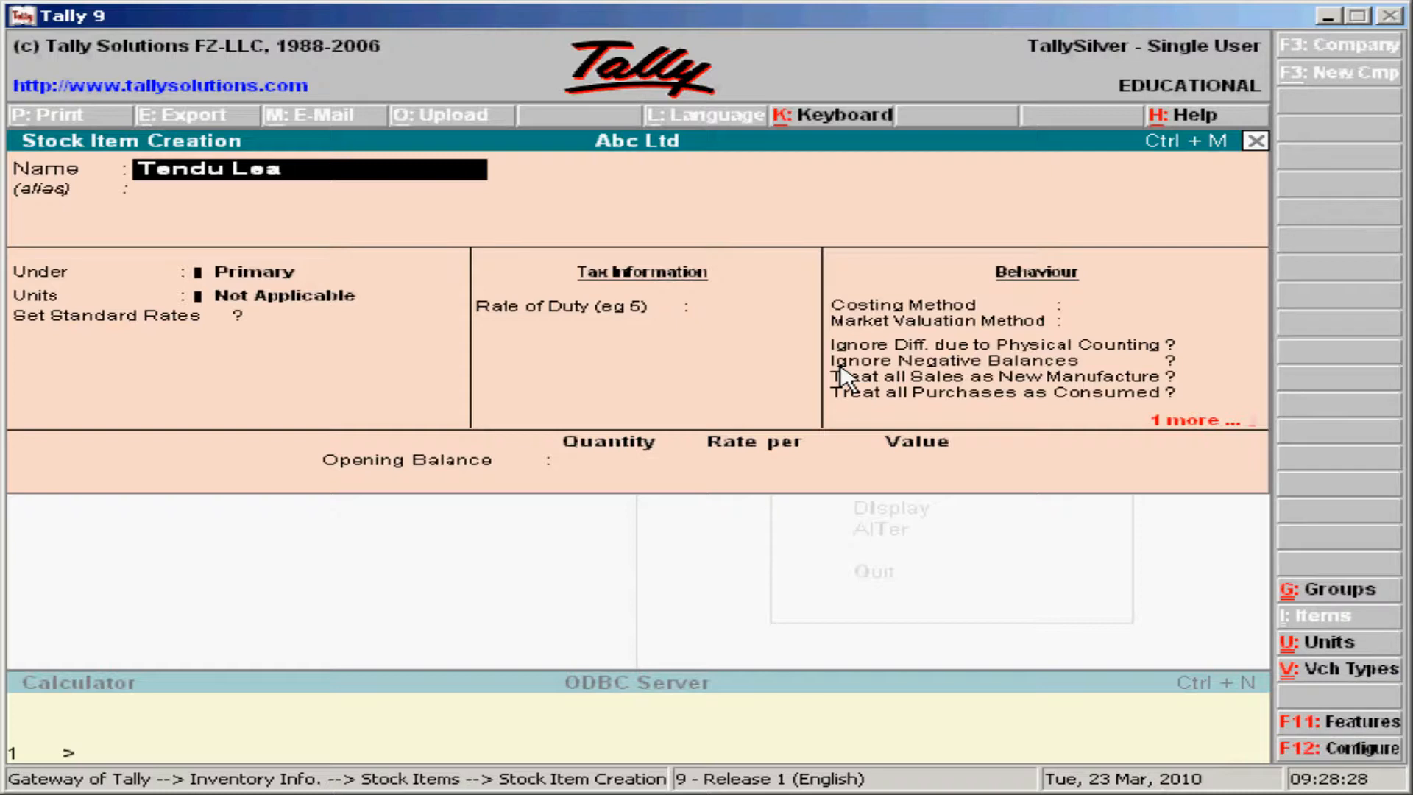
pyautogui.write('ves')
pyautogui.press('Return')
pyautogui.press('Return')
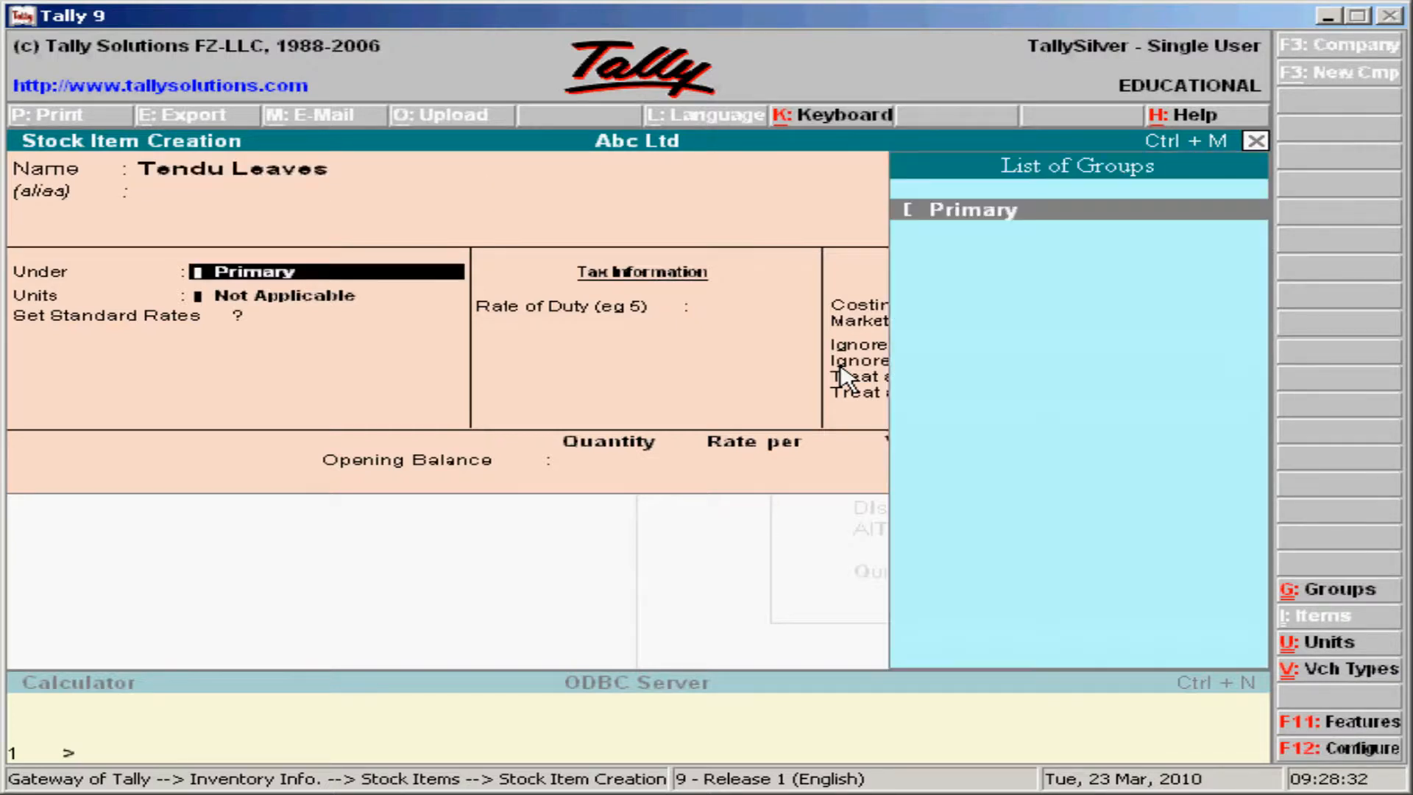
pyautogui.press('Return')
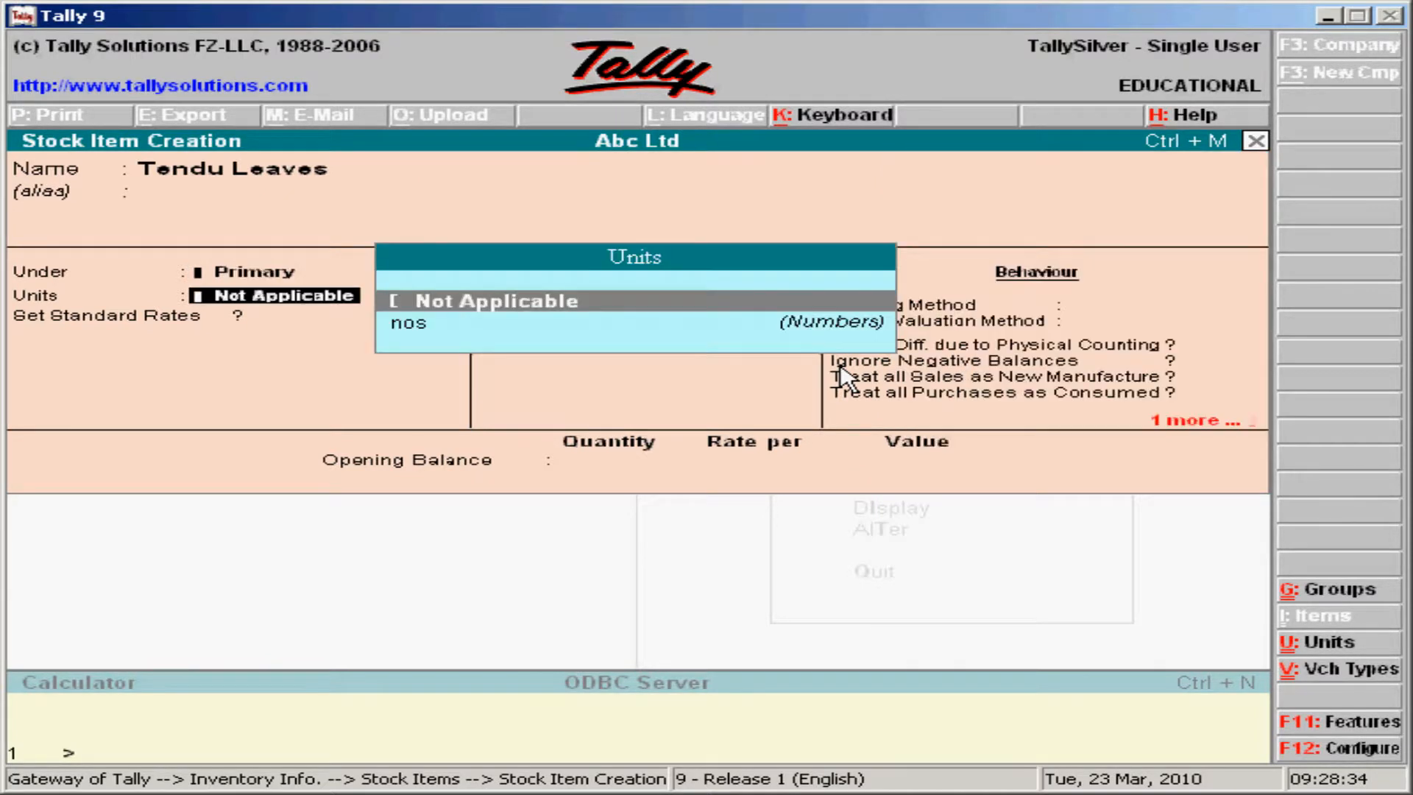
pyautogui.press('Down')
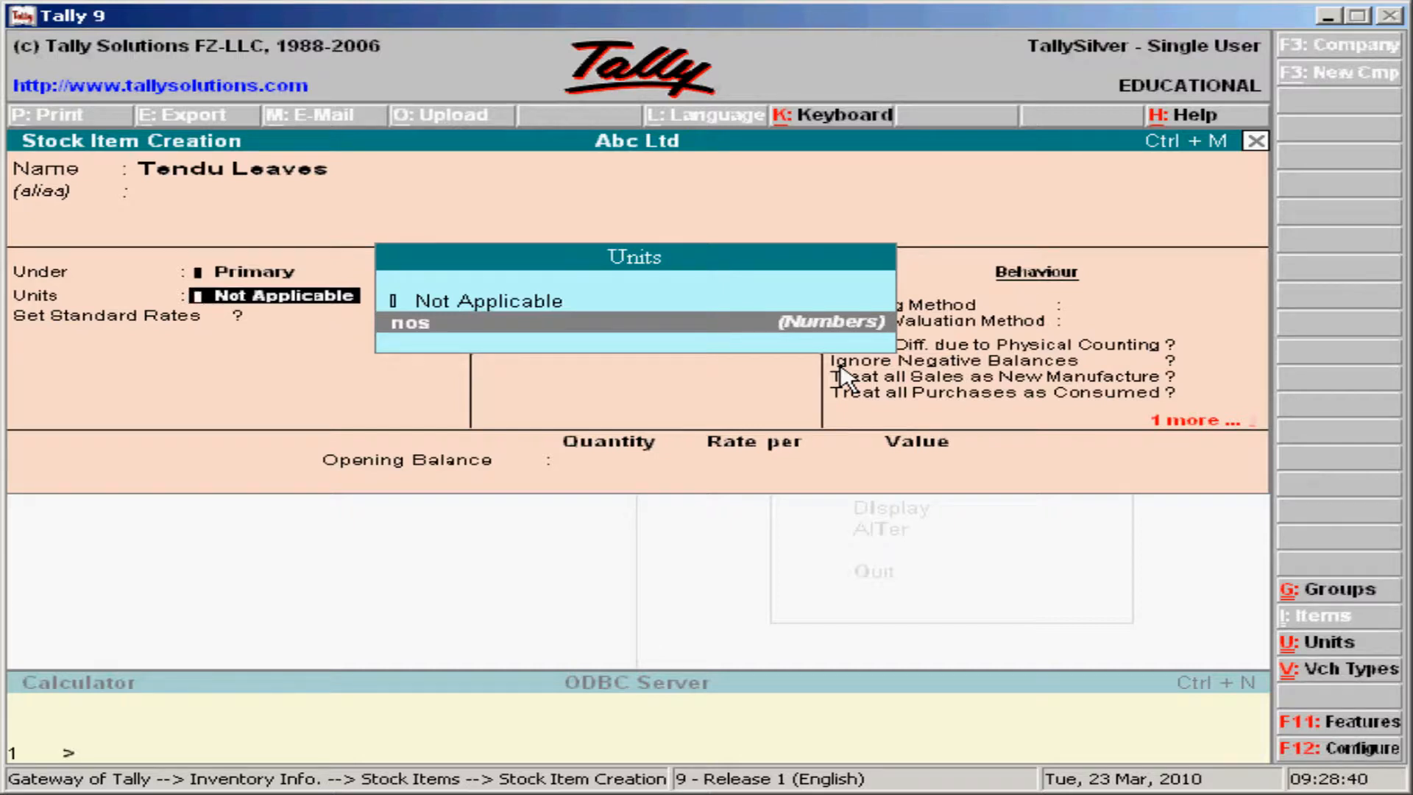
pyautogui.press('Return')
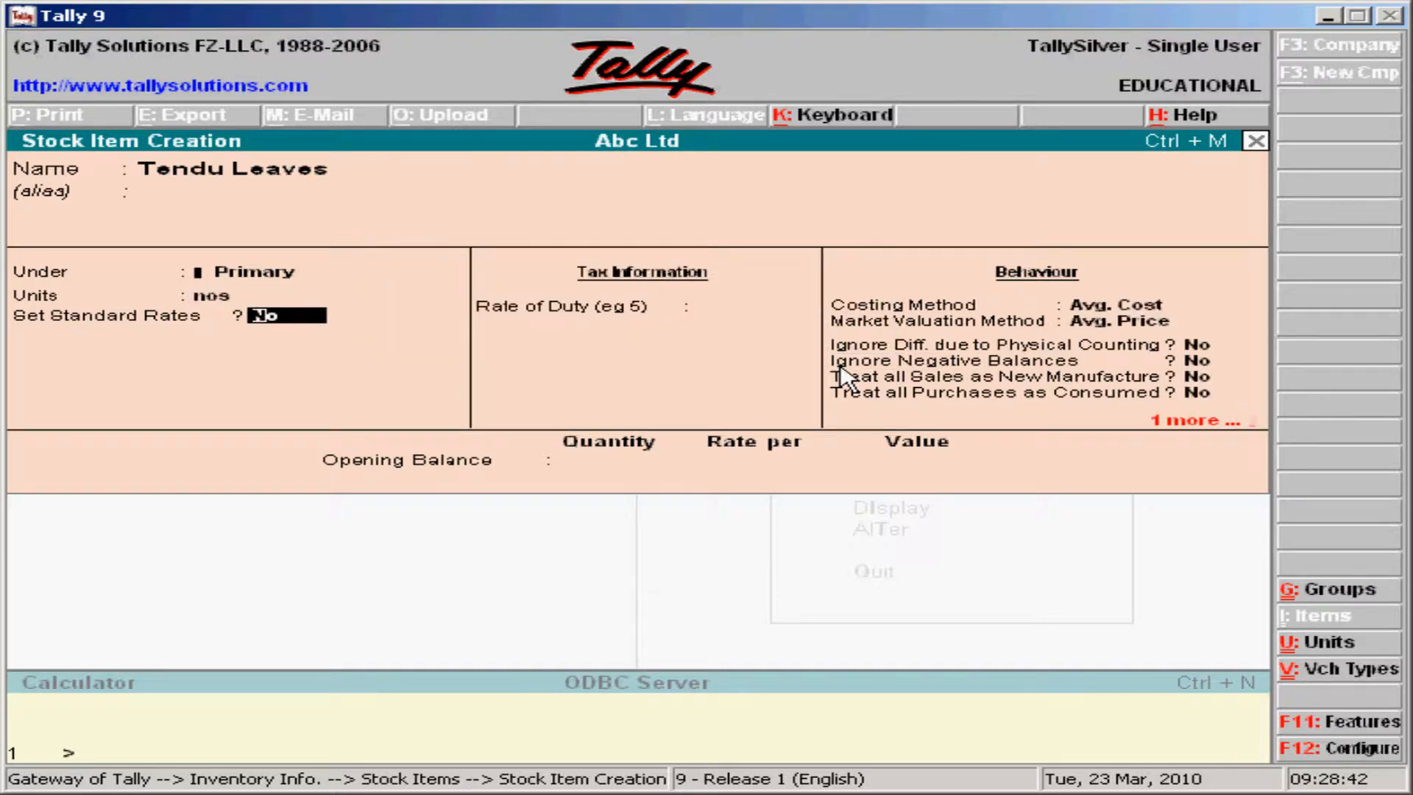
# - Keep standard rates off, duty at 0, Avg. Cost costing and Avg. Price valuation, with all other behaviour options set to No
pyautogui.press('Return')
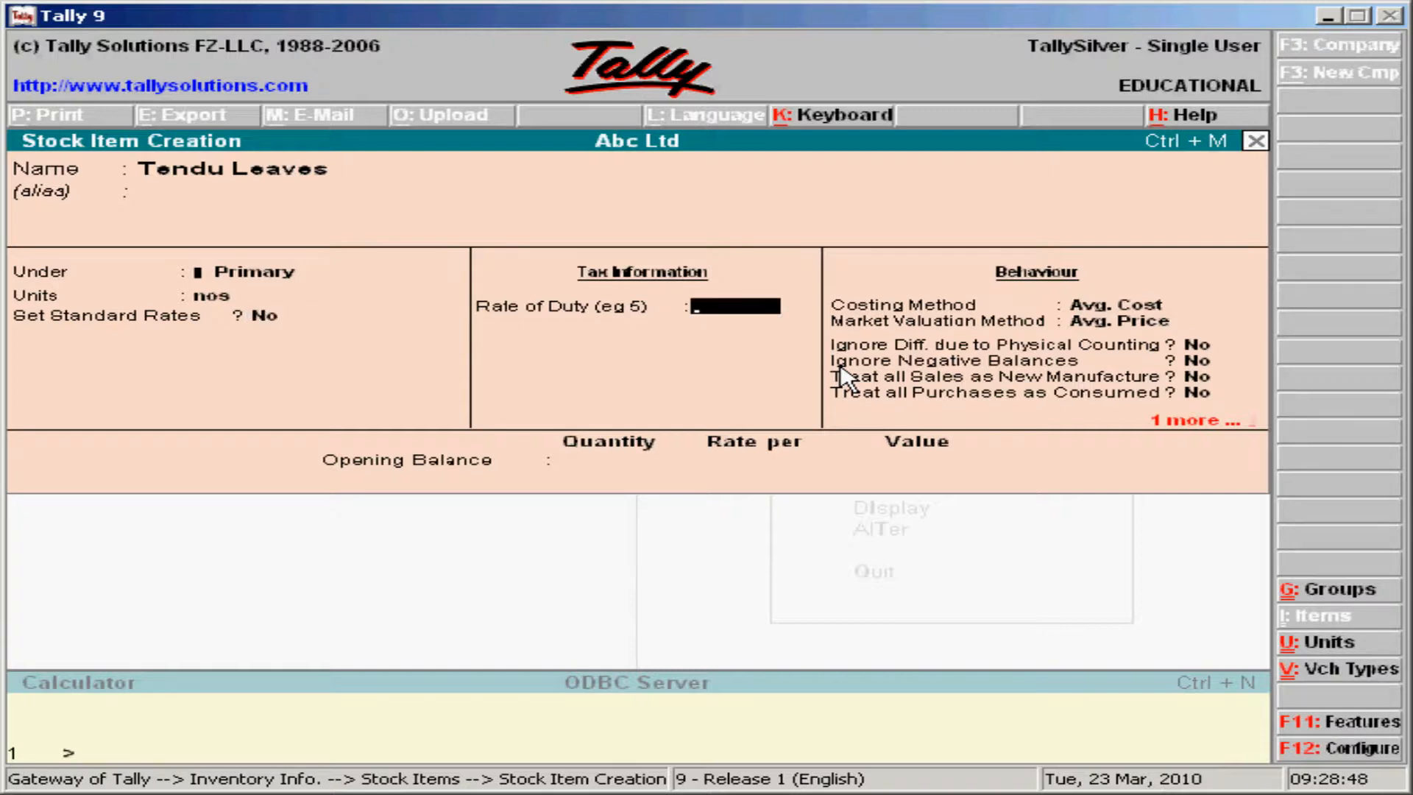
pyautogui.press('Return')
pyautogui.press('Return')
pyautogui.press('Return')
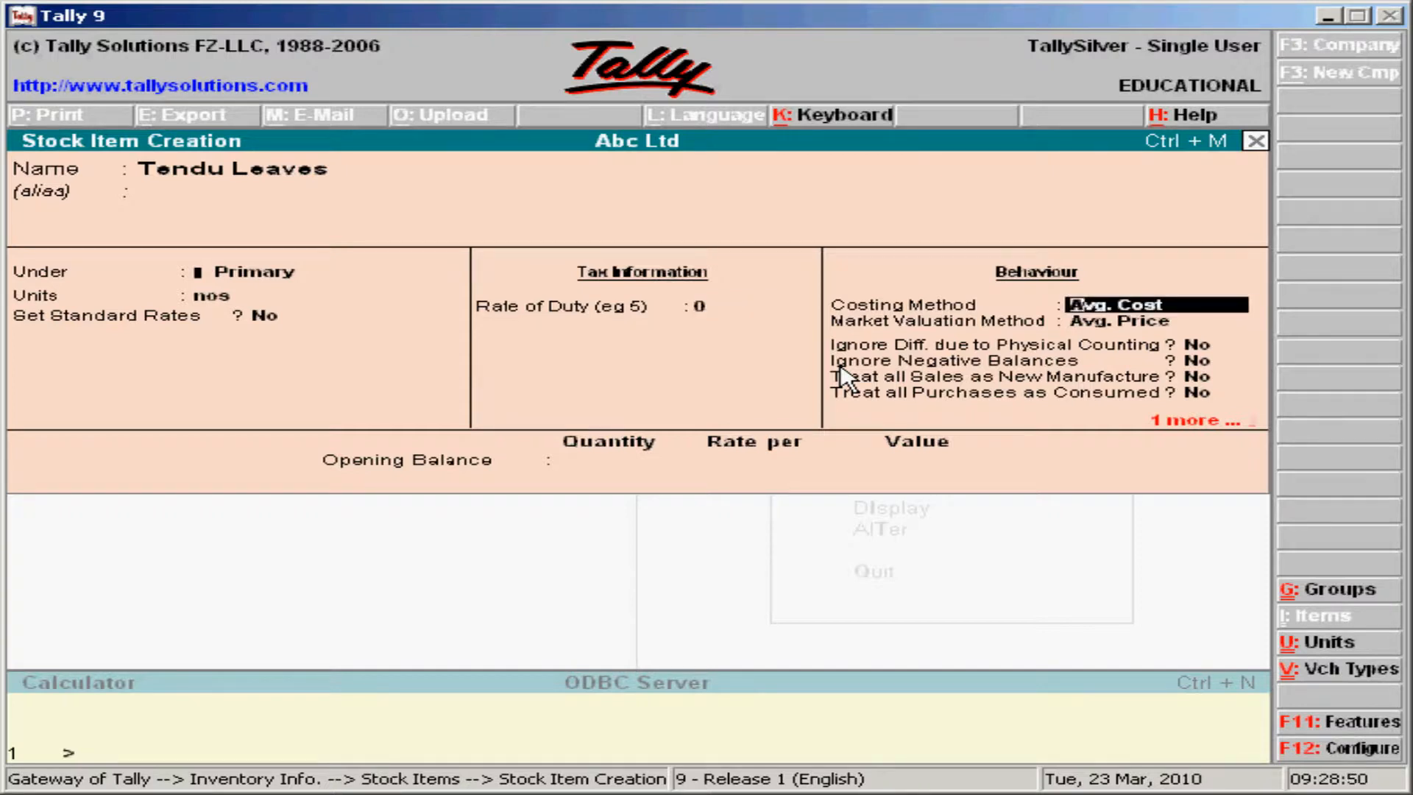
pyautogui.press('Return')
pyautogui.press('Return')
pyautogui.press('Return')
pyautogui.press('Return')
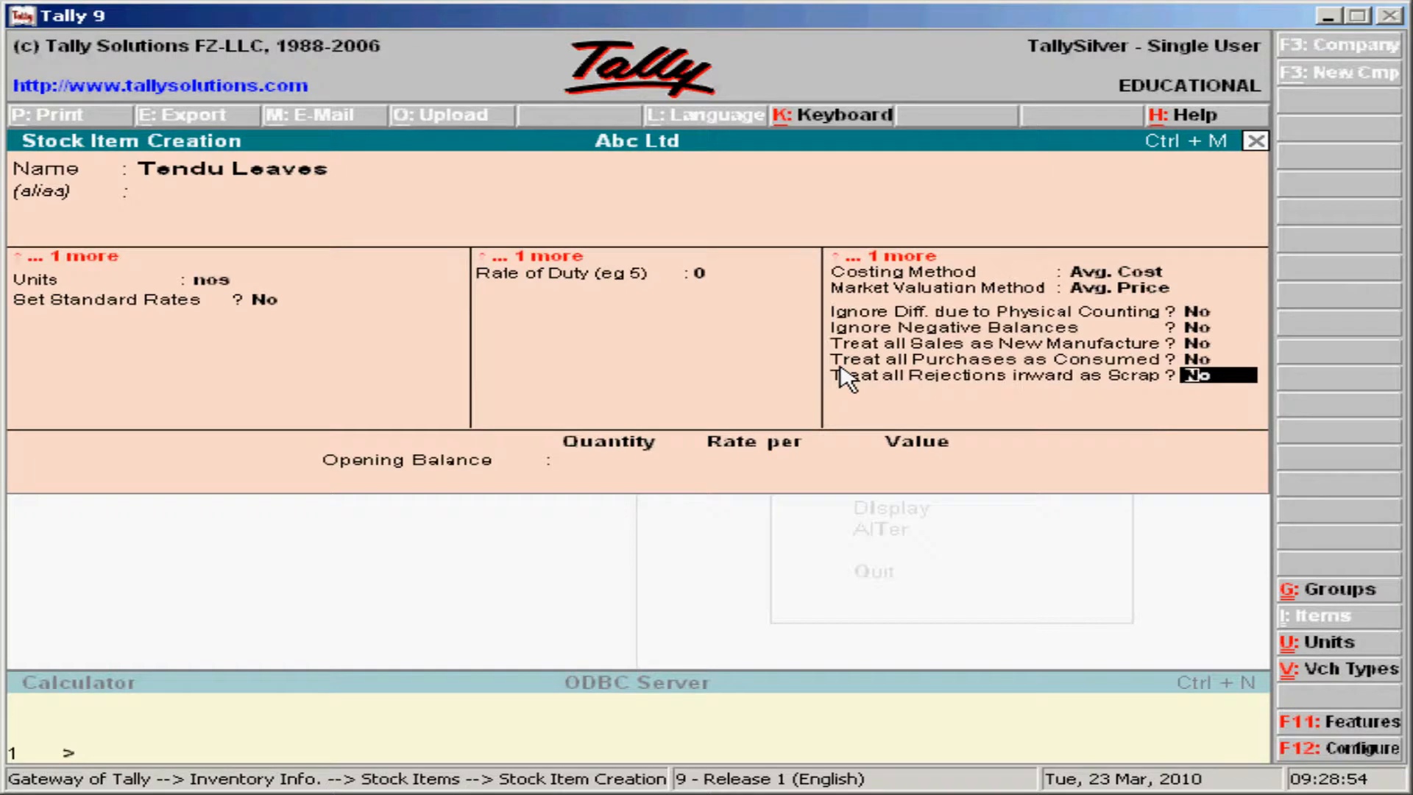
pyautogui.press('Return')
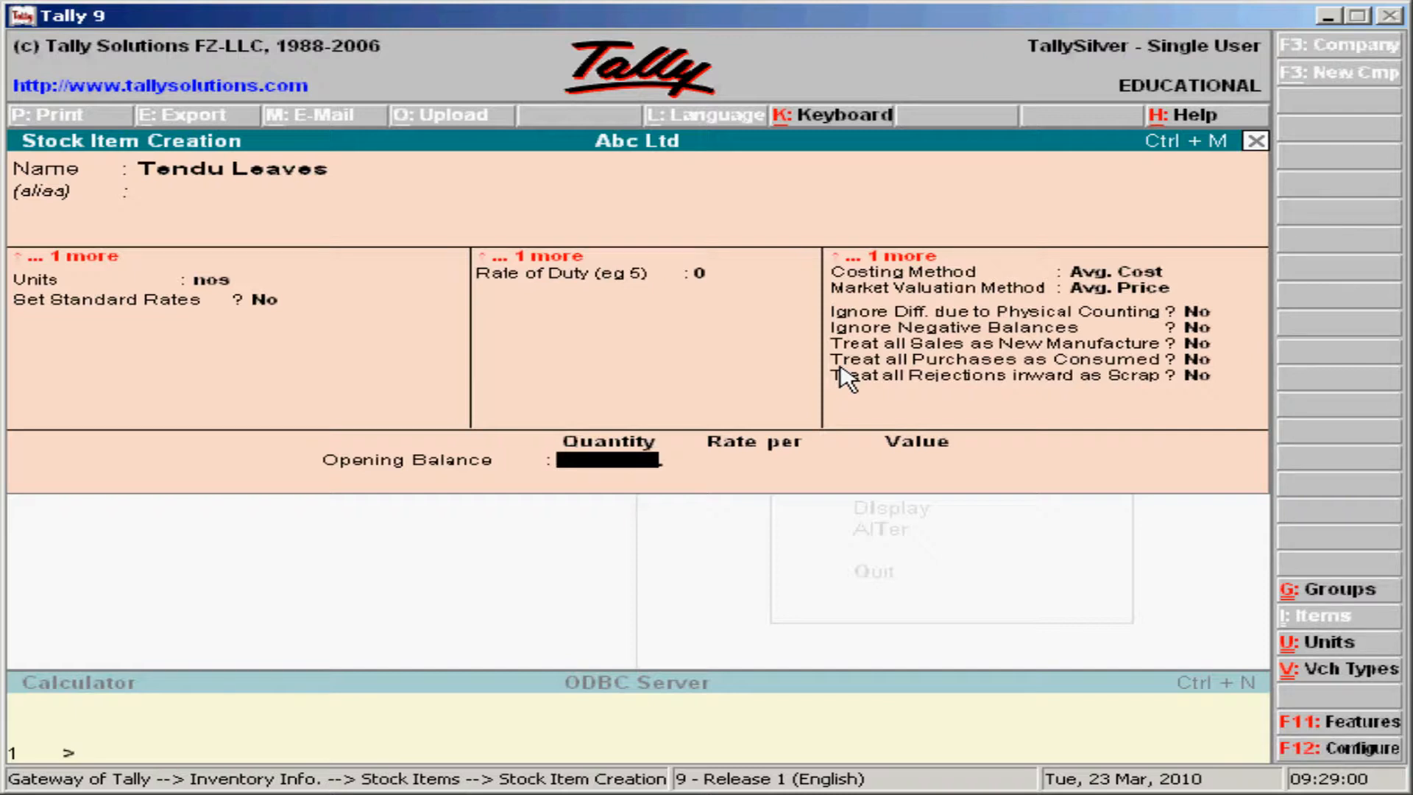
# - Enter an opening balance of 2,000 nos at a rate of 60 per nos and save the Tendu Leaves item
pyautogui.write('2000')
pyautogui.press('Return')
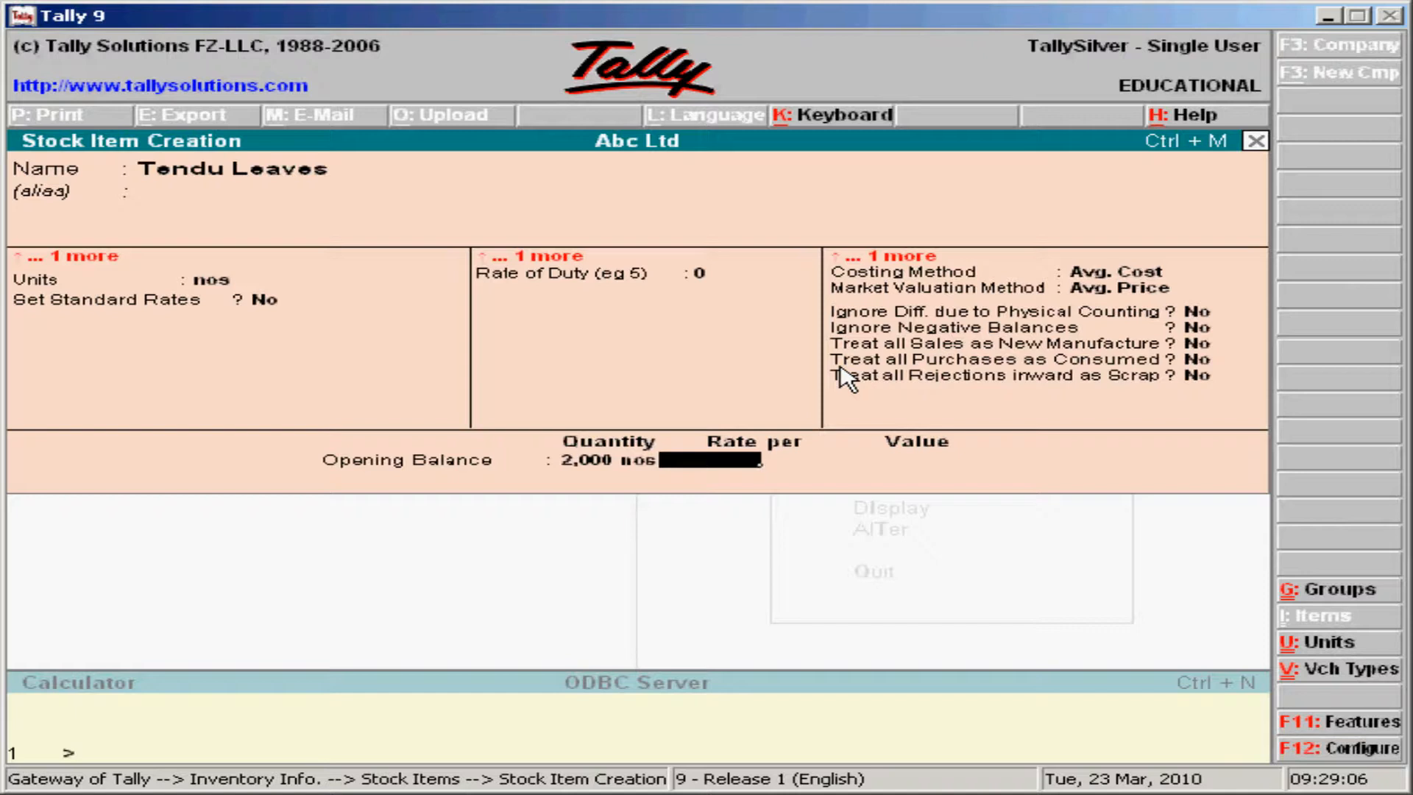
pyautogui.write('60')
pyautogui.press('Return')
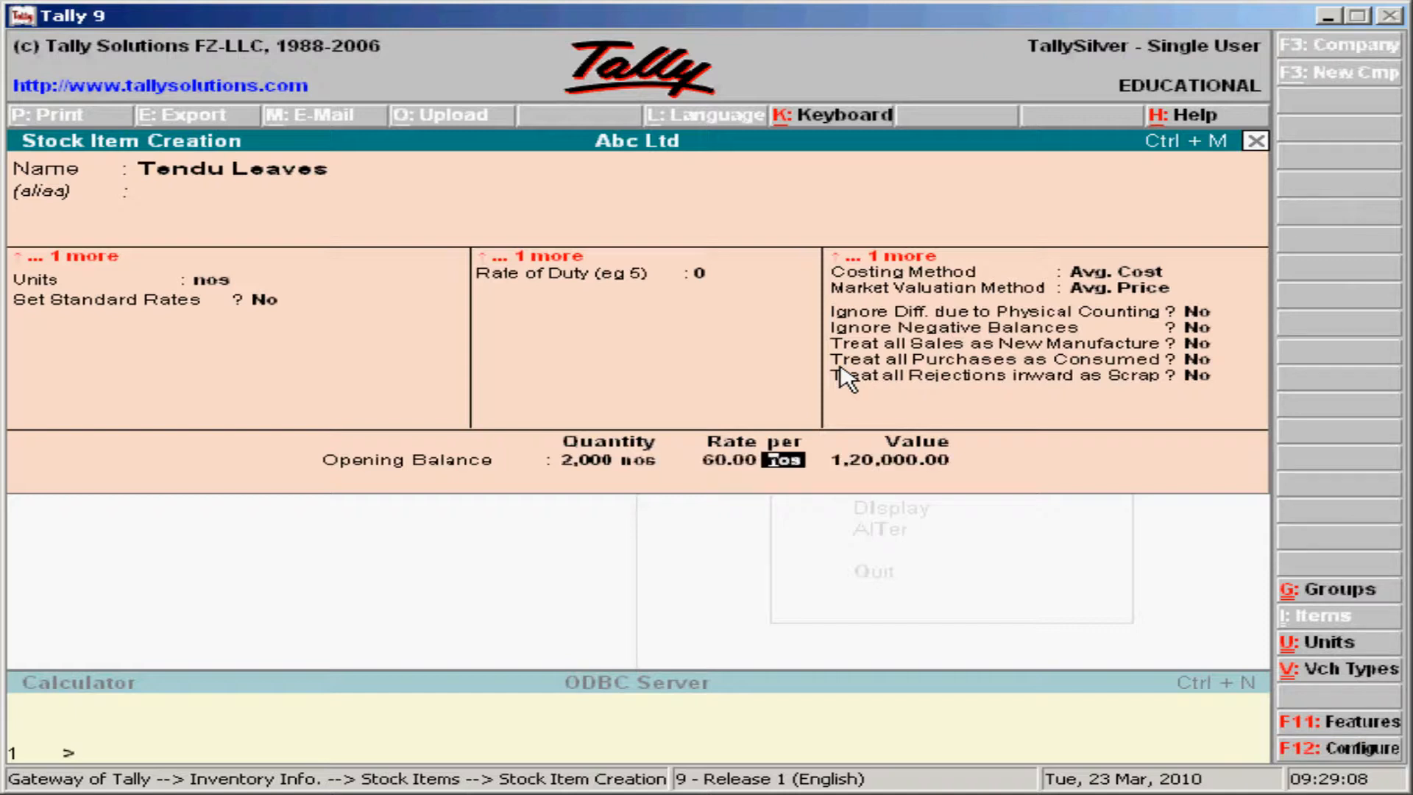
pyautogui.press('Return')
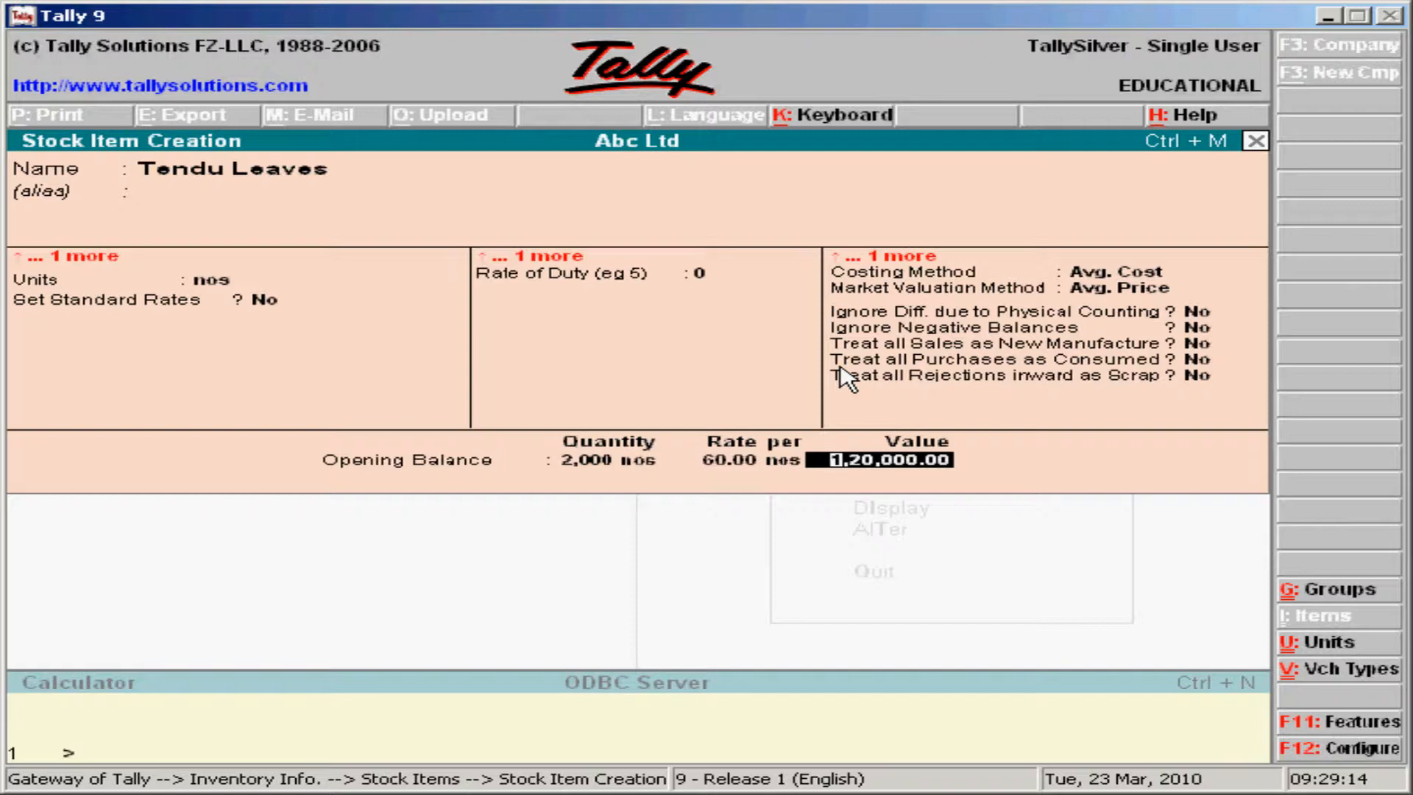
pyautogui.press('Return')
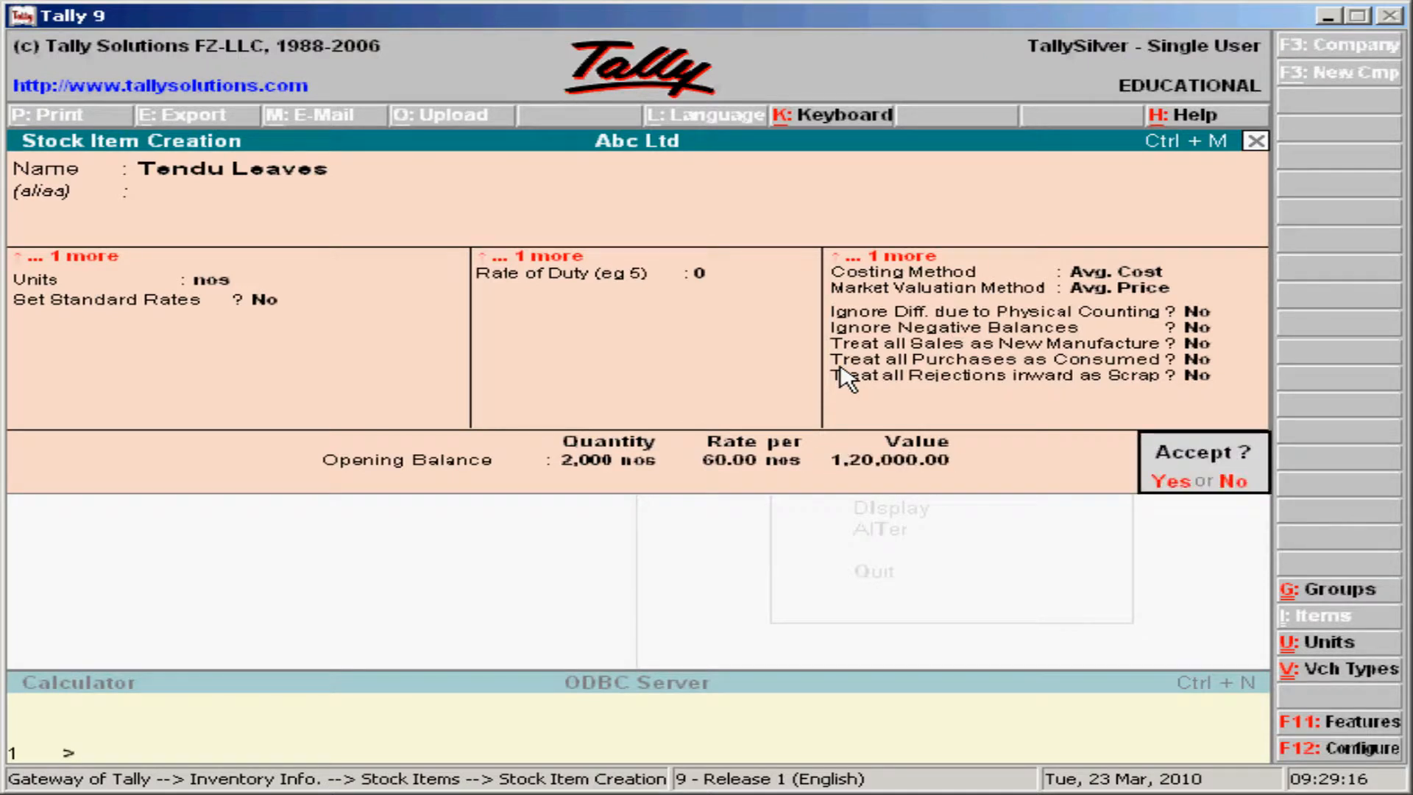
pyautogui.press('Return')
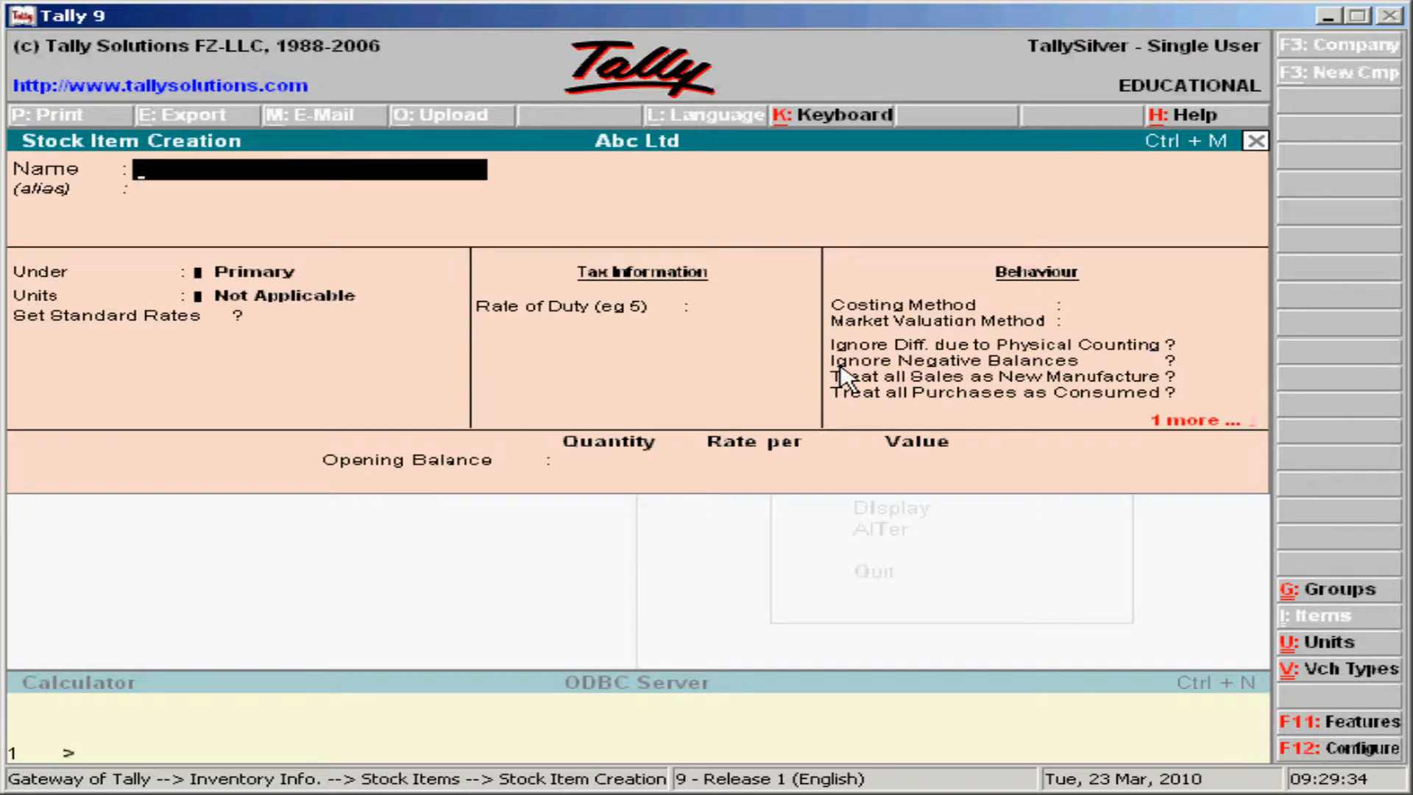
# - Leave stock item creation and open a new Sales accounting voucher in item invoice mode
pyautogui.press('Escape')
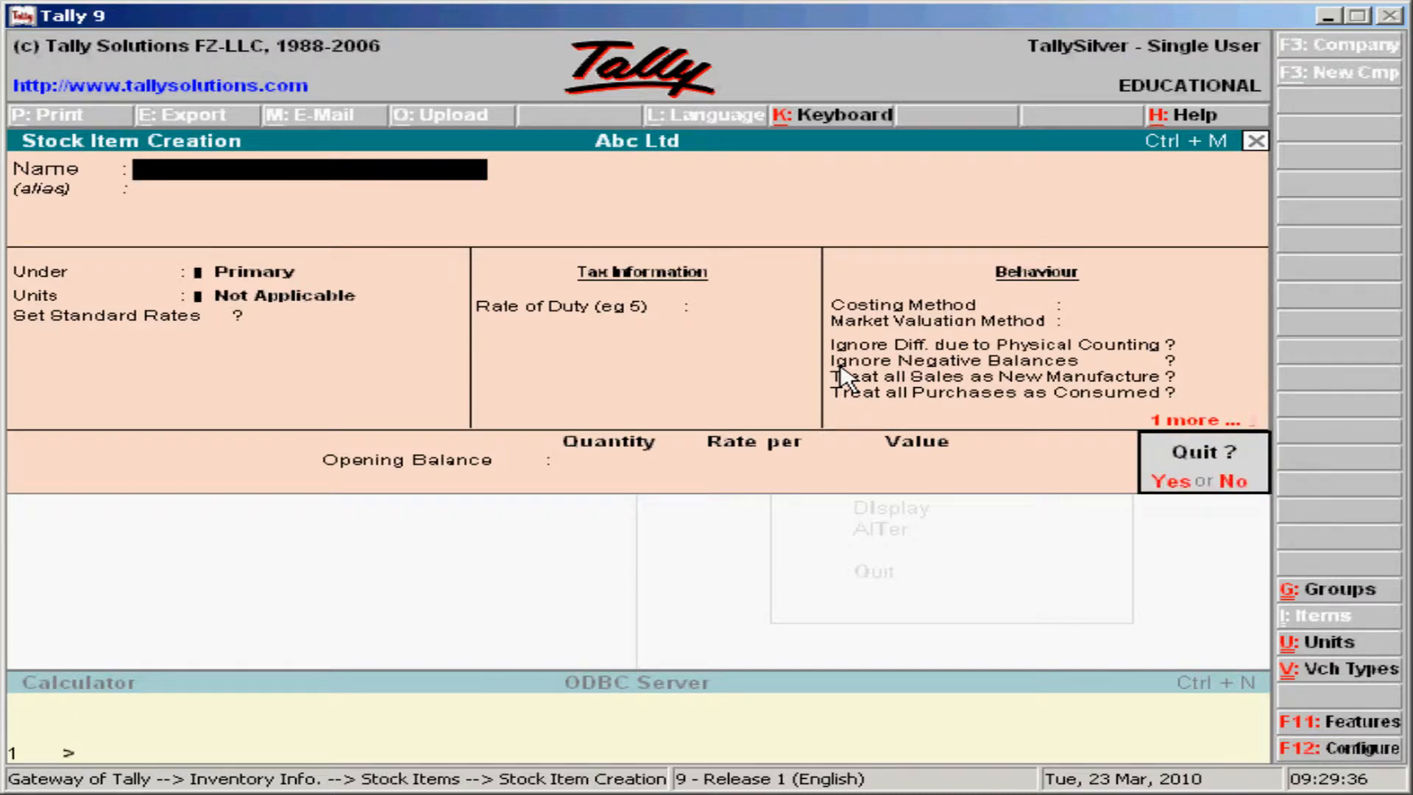
pyautogui.press('y')
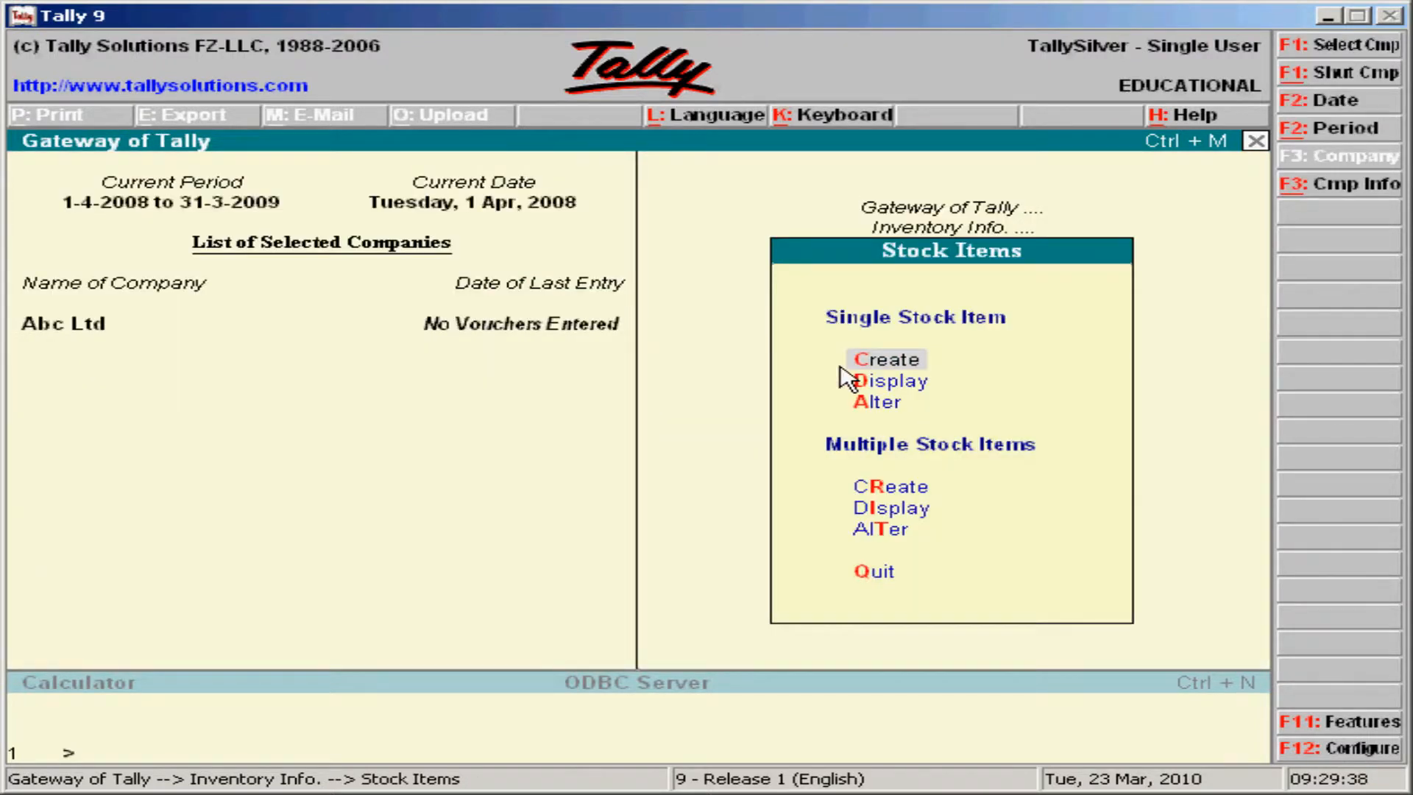
pyautogui.press('Escape')
pyautogui.press('Escape')
pyautogui.press('Down')
pyautogui.press('Down')
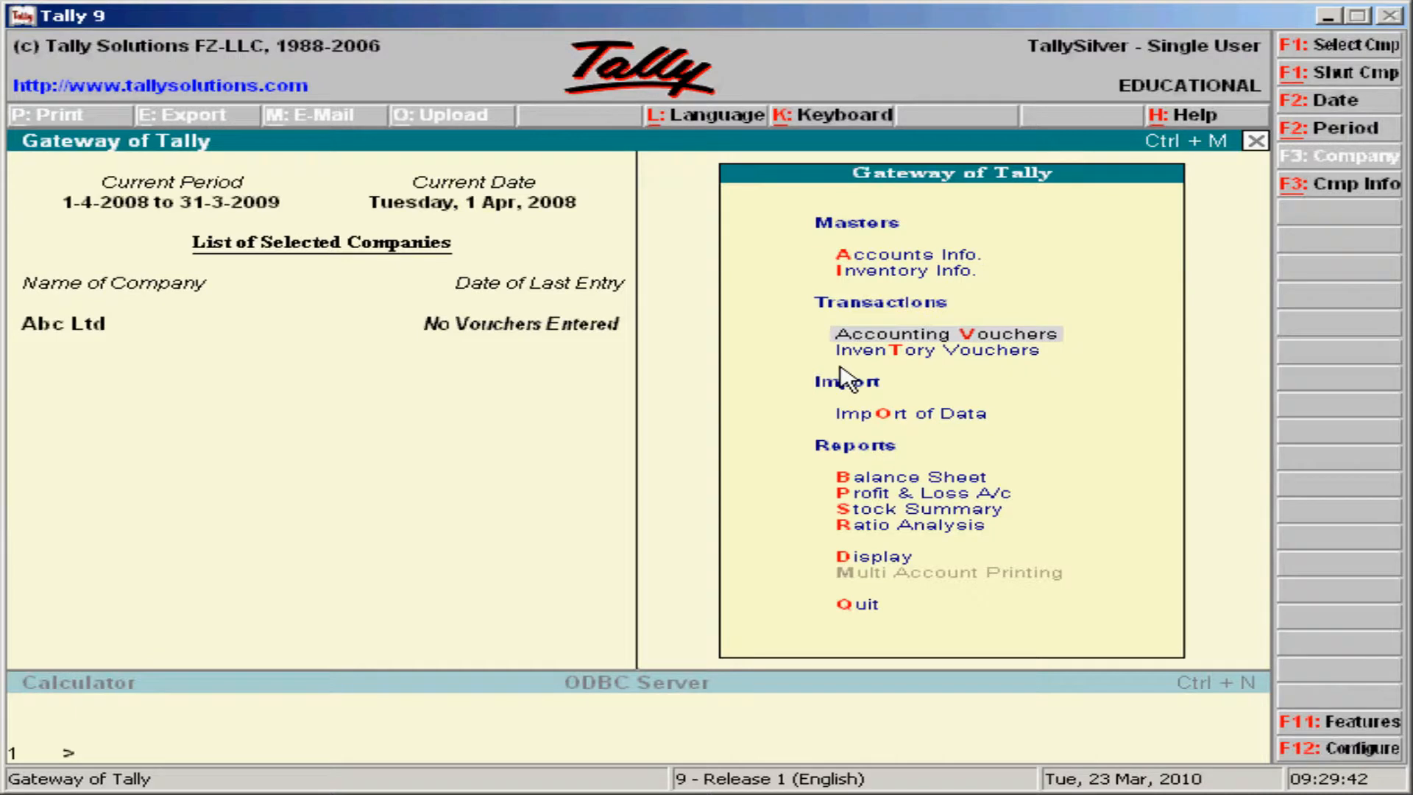
pyautogui.press('Return')
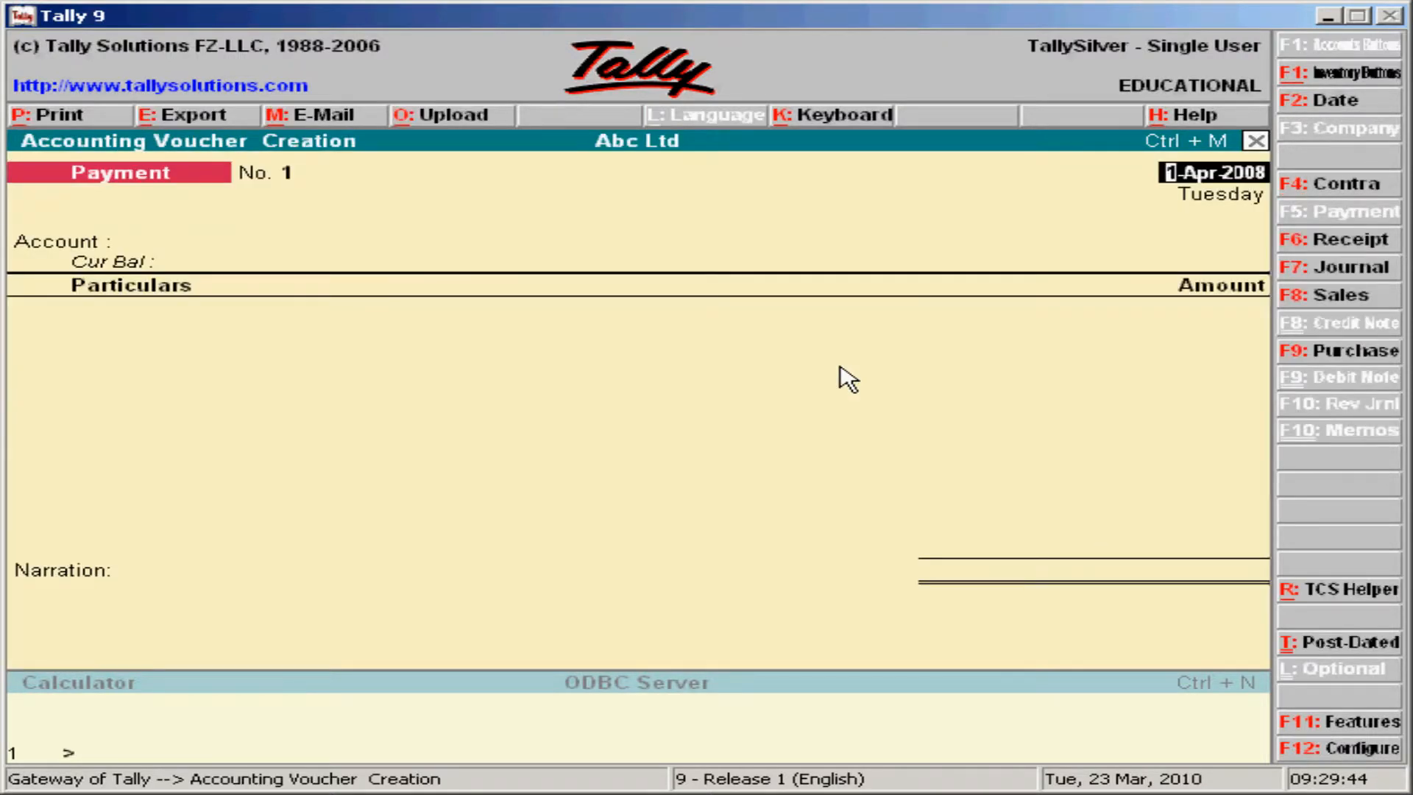
pyautogui.click(1346, 298)
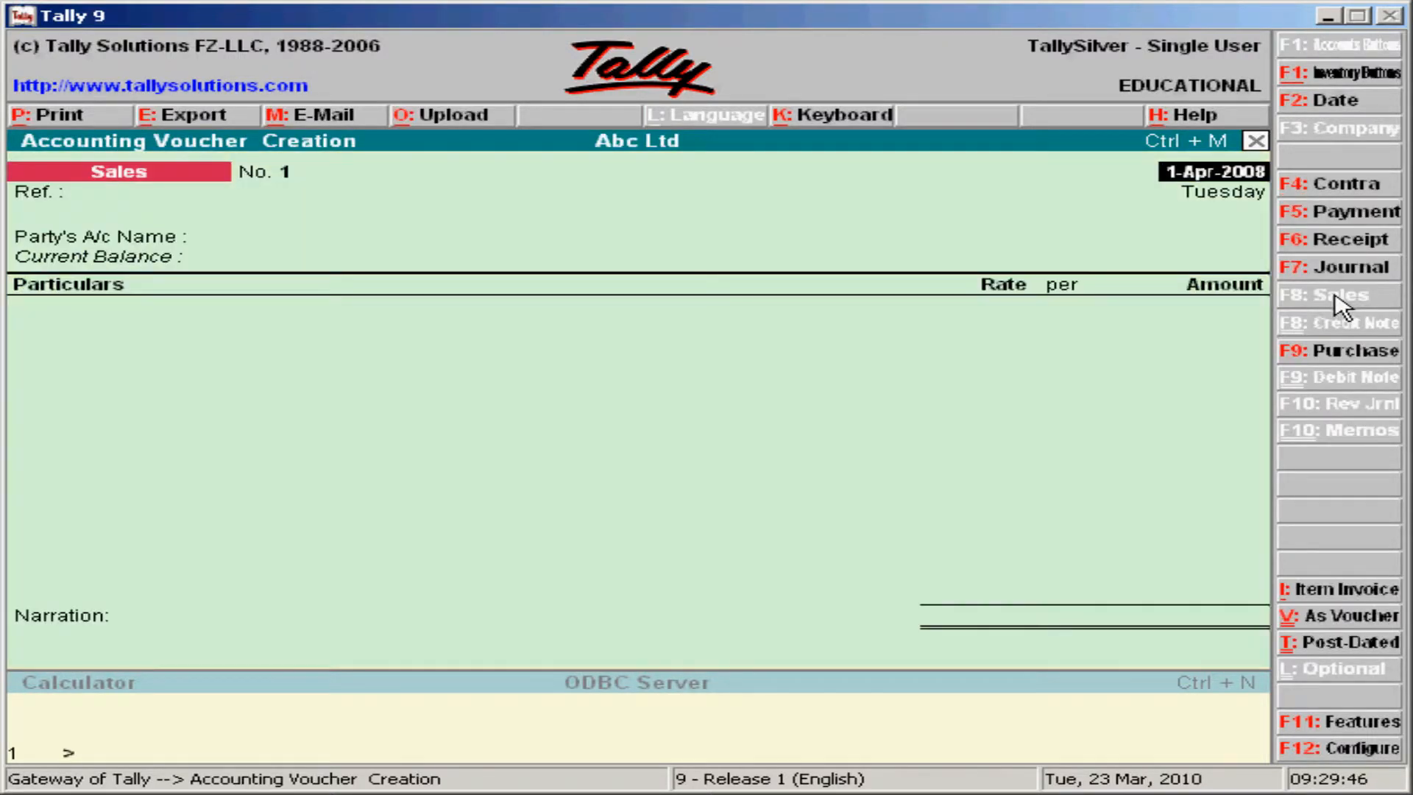
pyautogui.click(1345, 592)
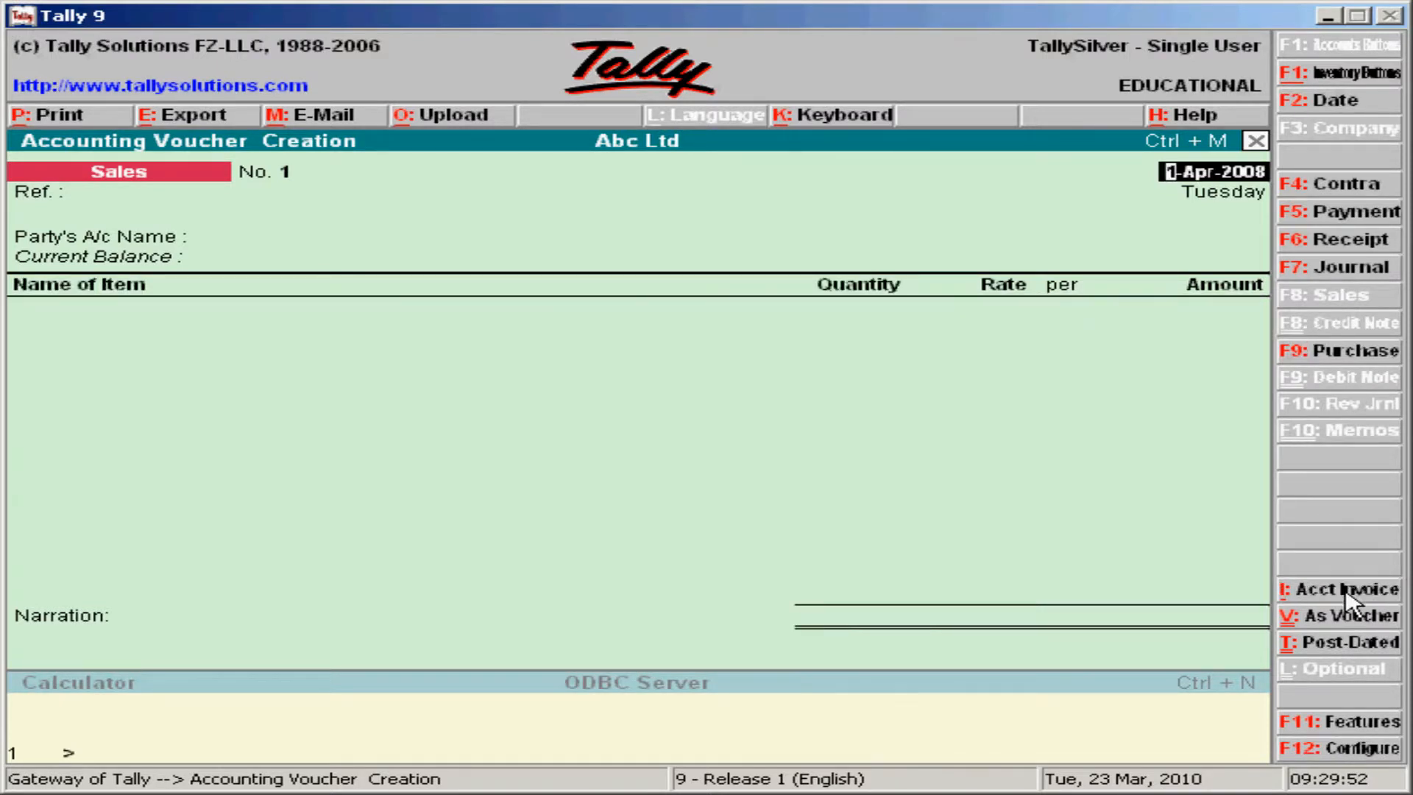
# - Keep the voucher date 1-Apr-2008, leave the reference blank and choose XYZ & Co as the party account
pyautogui.press('Return')
pyautogui.press('Return')
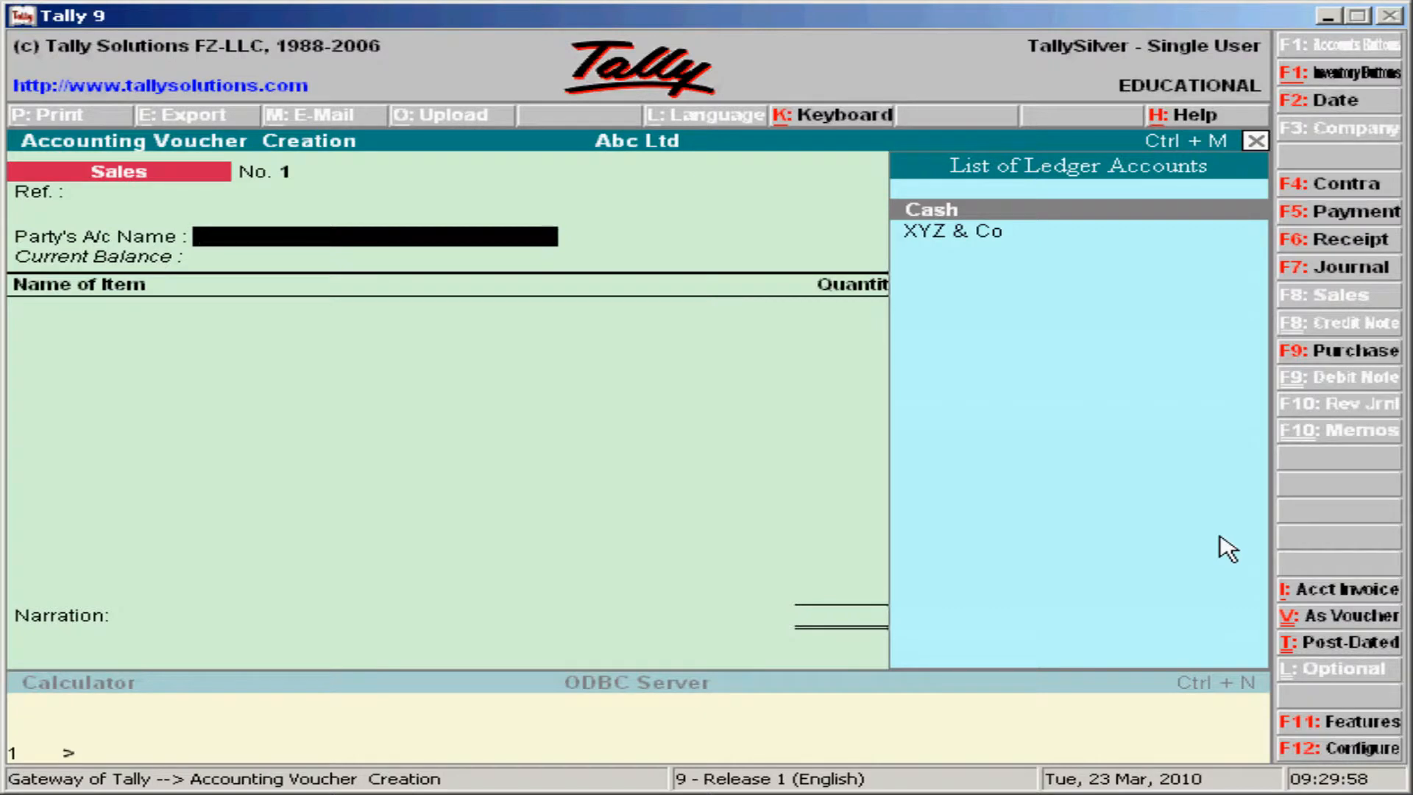
pyautogui.press('Down')
pyautogui.press('Return')
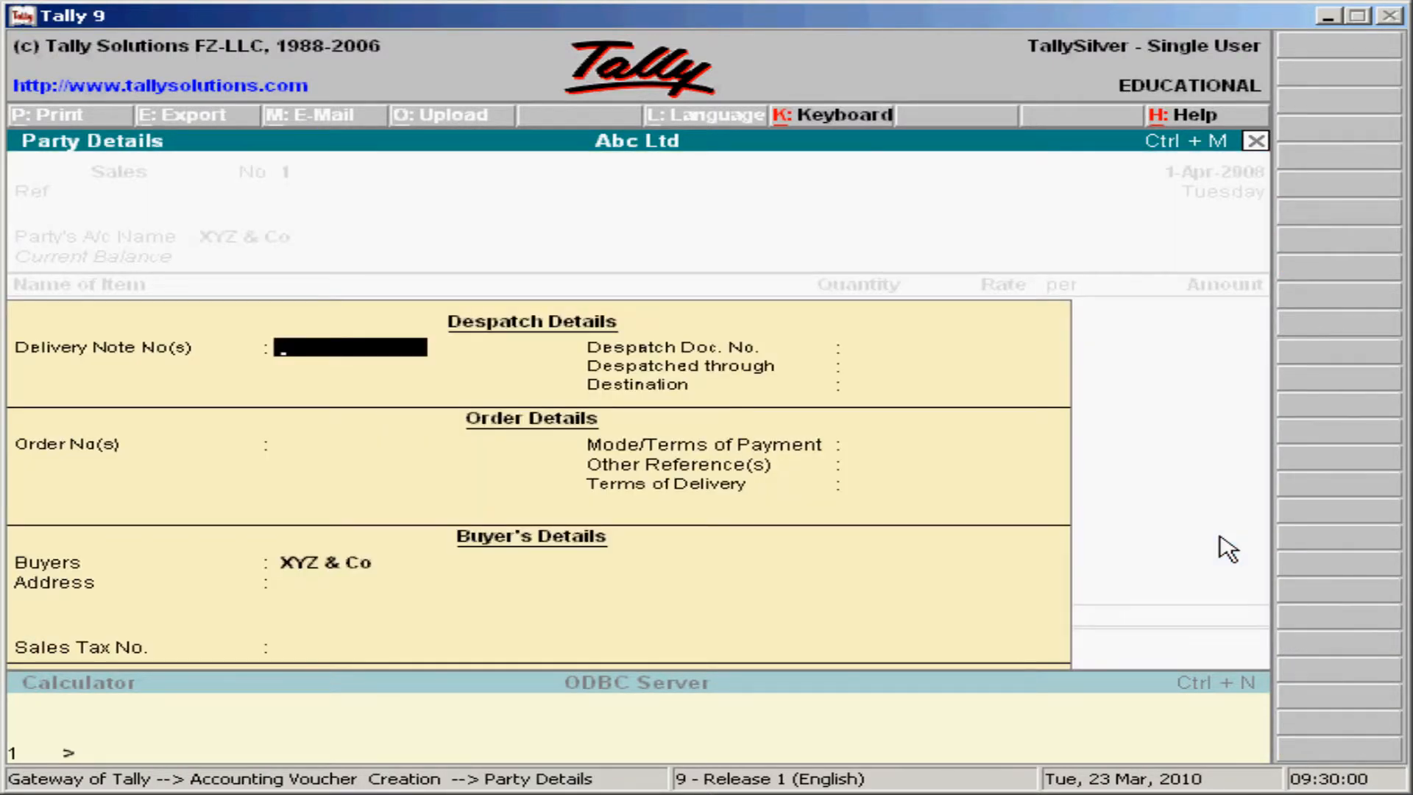
# - Accept the party details with the despatch, order, address and sales tax fields left blank and XYZ & Co as buyer
pyautogui.press('Return')
pyautogui.press('Return')
pyautogui.press('Return')
pyautogui.press('Return')
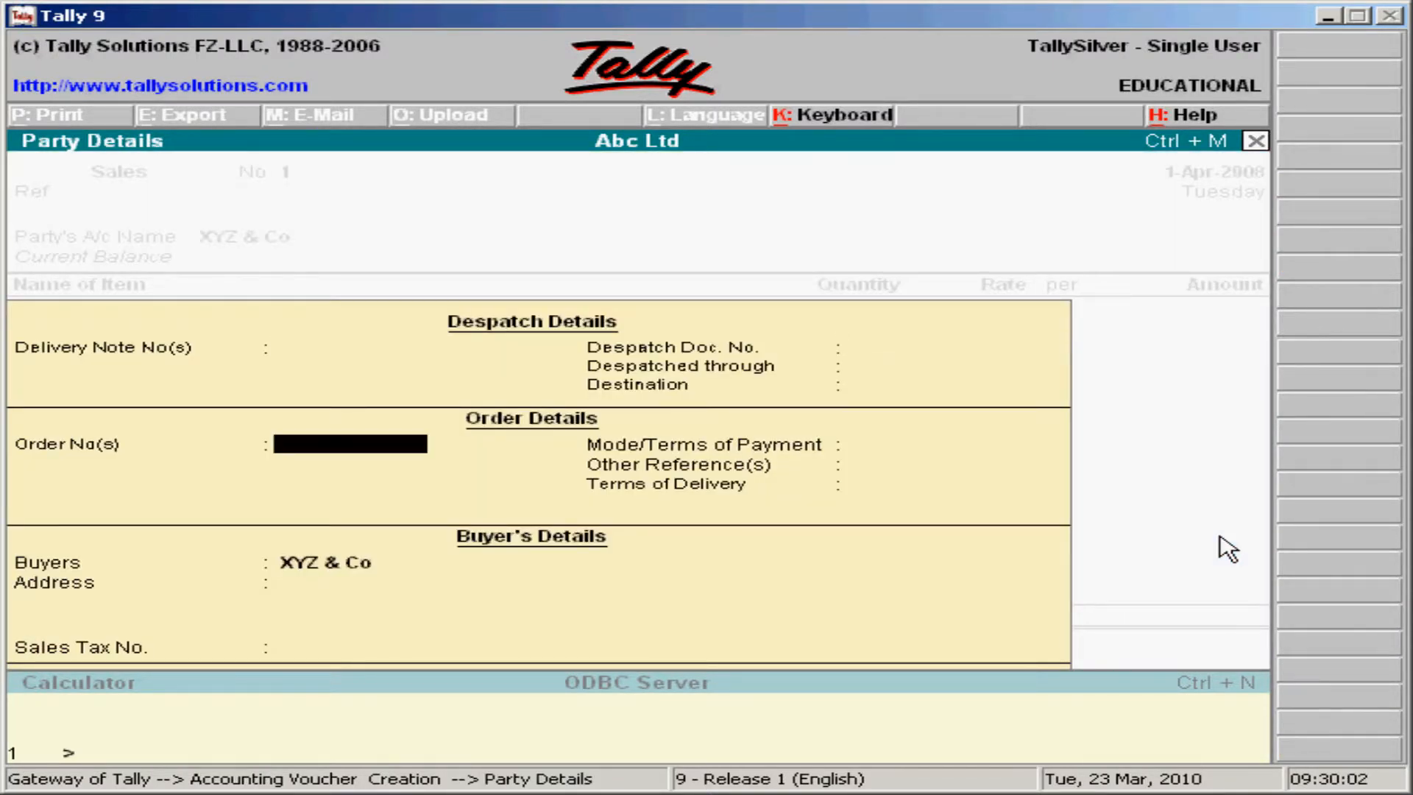
pyautogui.press('Return')
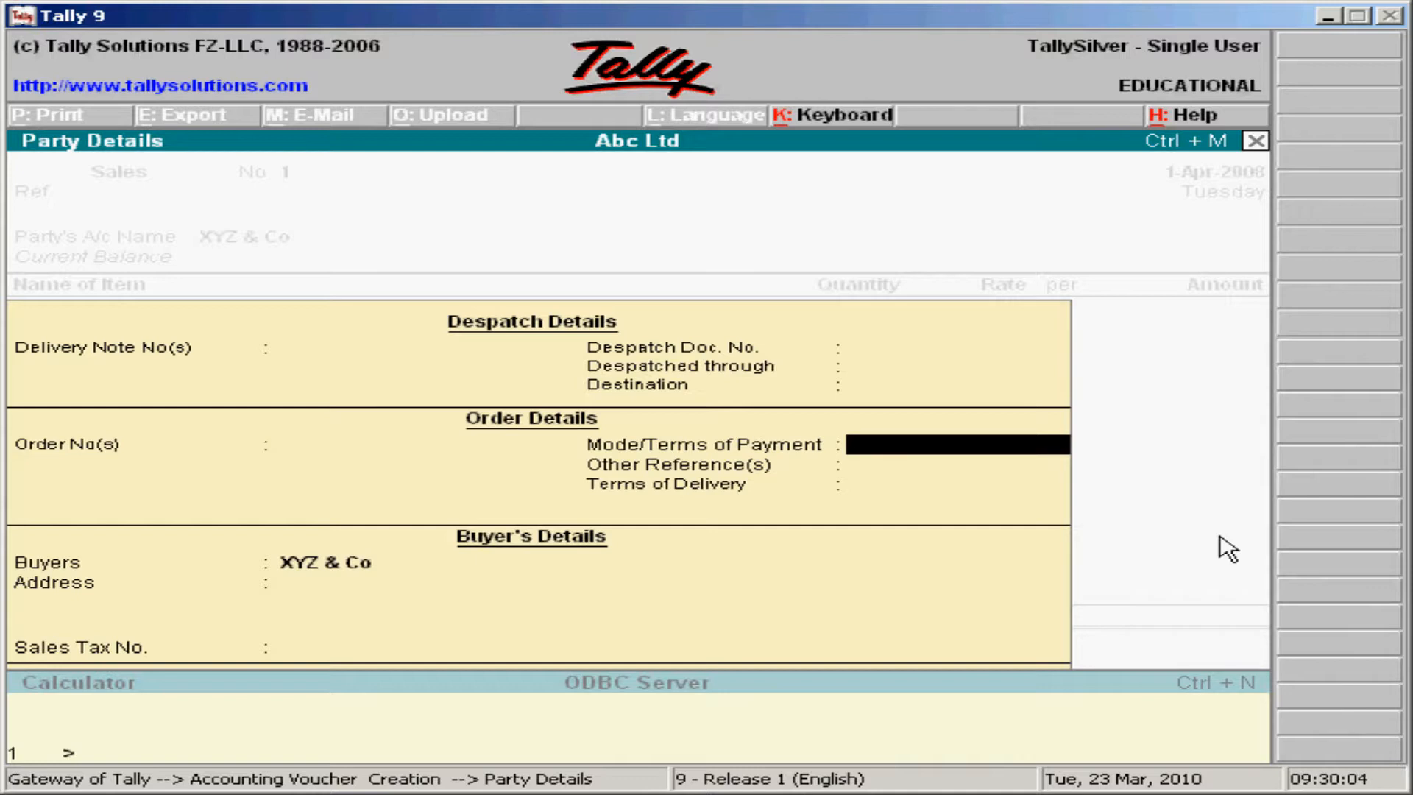
pyautogui.press('Return')
pyautogui.press('Return')
pyautogui.press('Return')
pyautogui.press('Return')
pyautogui.press('Return')
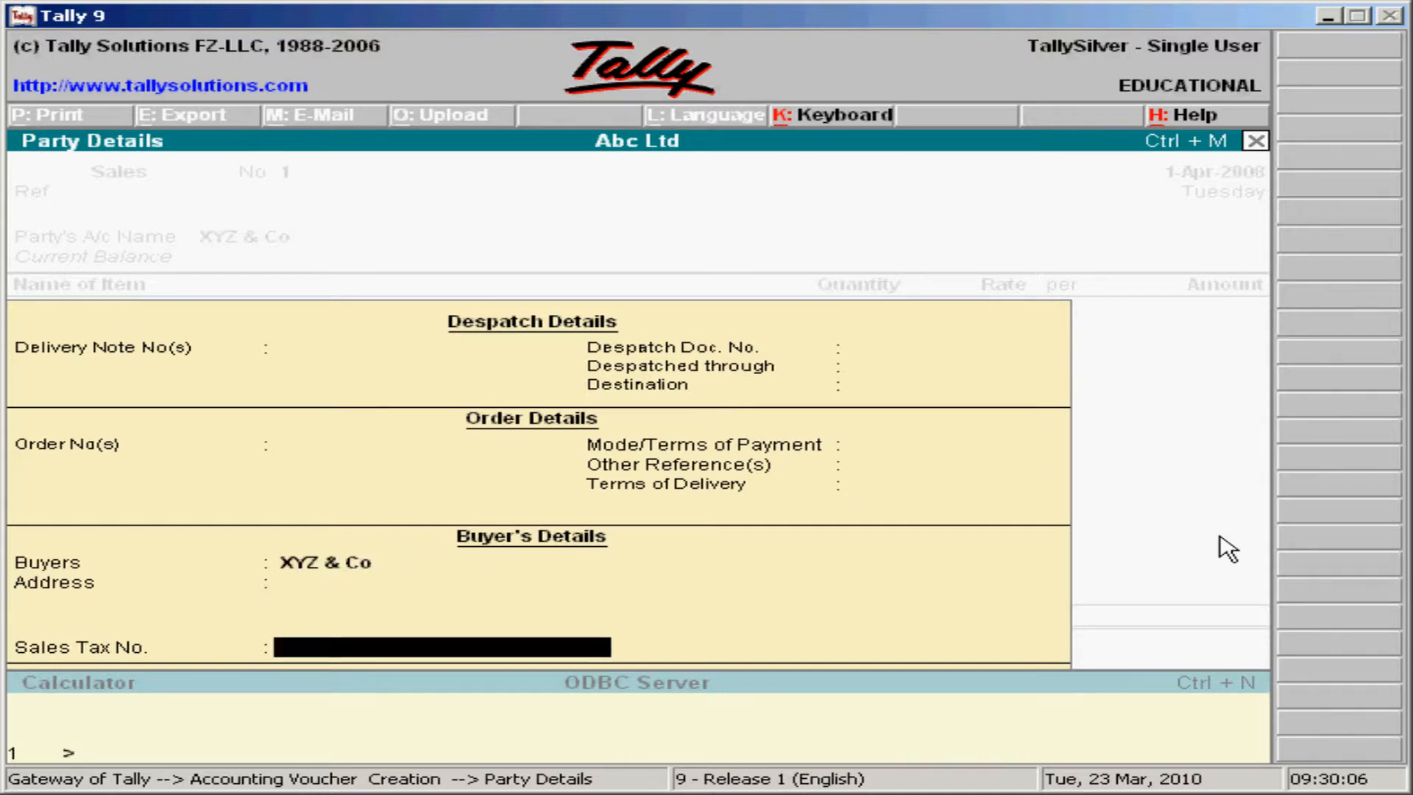
pyautogui.press('Return')
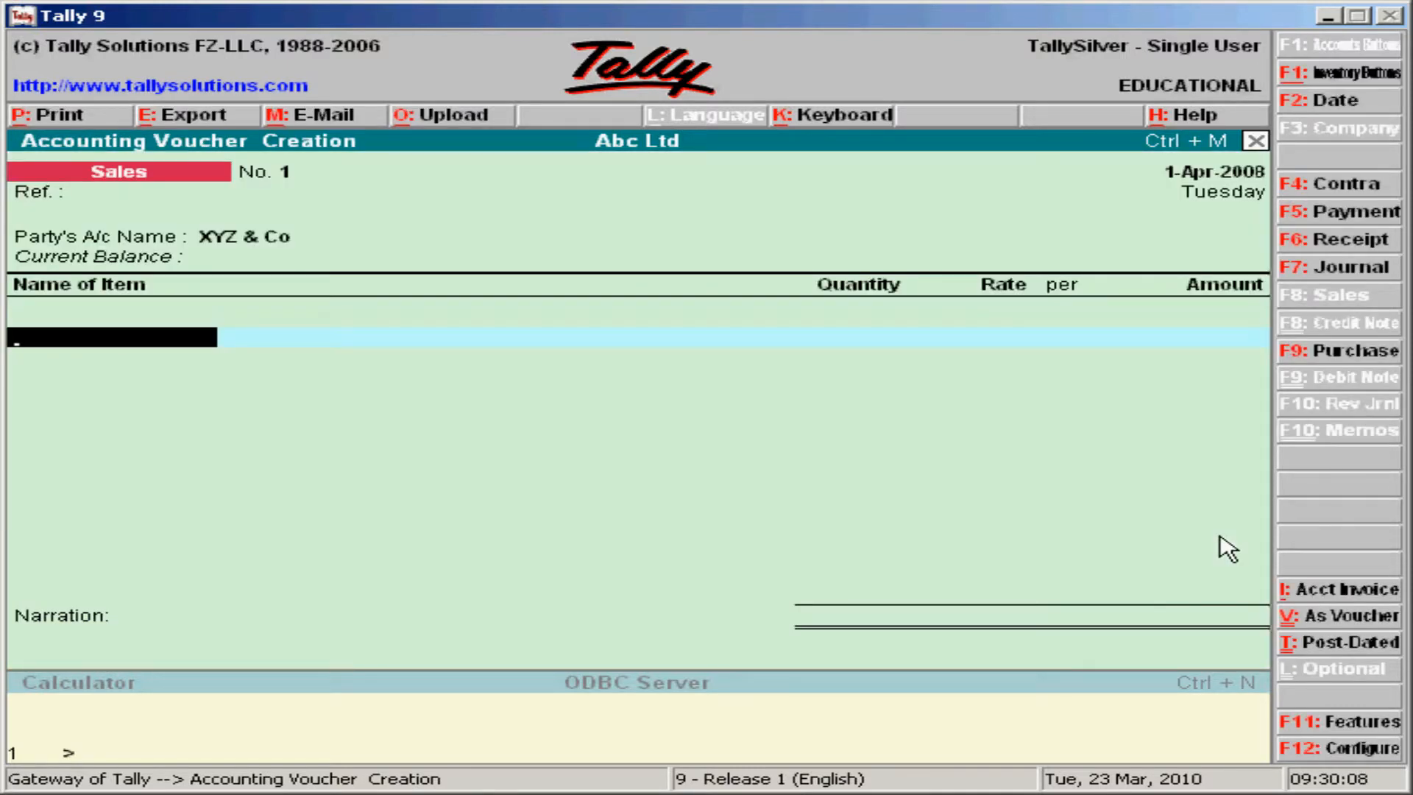
# - Enter the item line Tendu Leaves with a quantity of 500 nos at a rate of 70 per nos
pyautogui.press('Return')
pyautogui.press('Down')
pyautogui.press('Down')
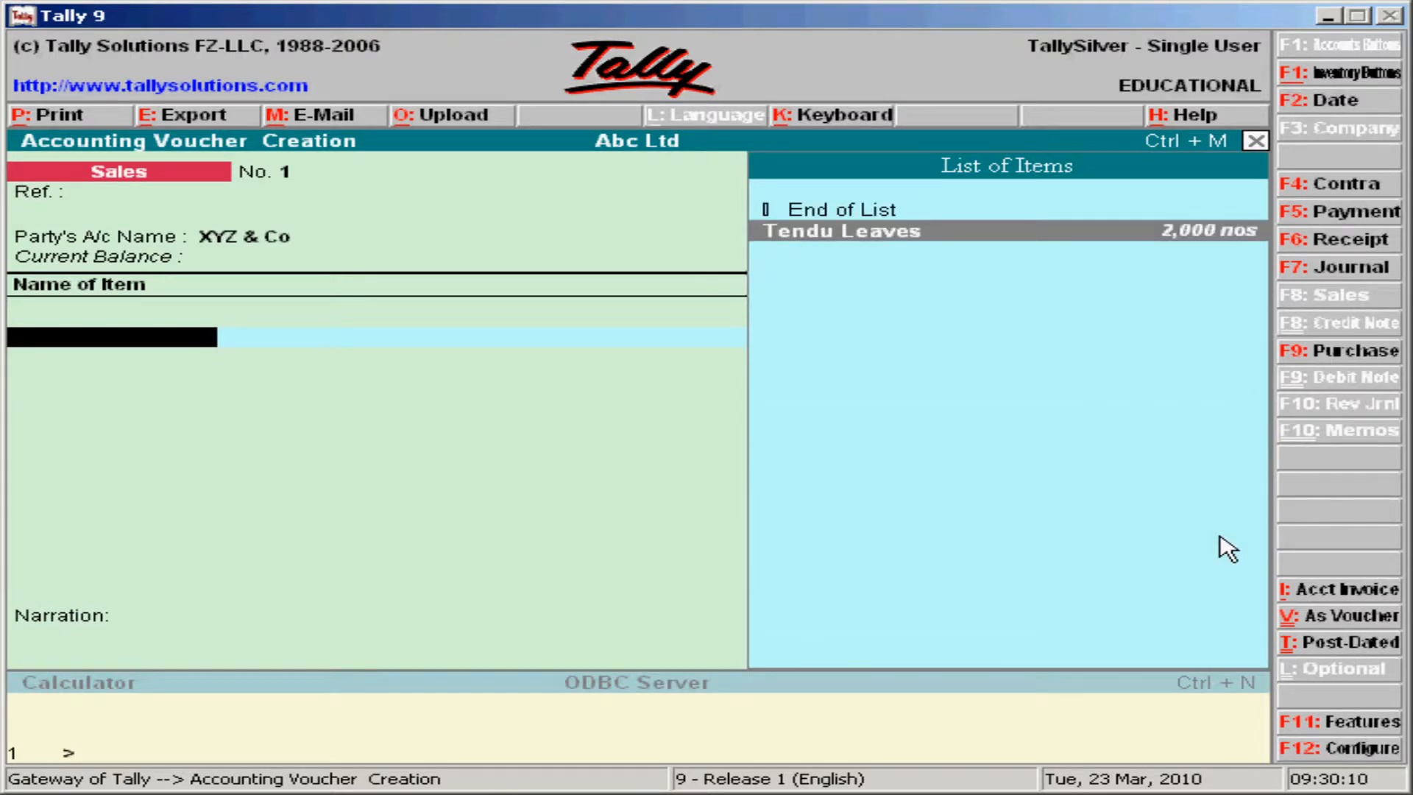
pyautogui.press('Return')
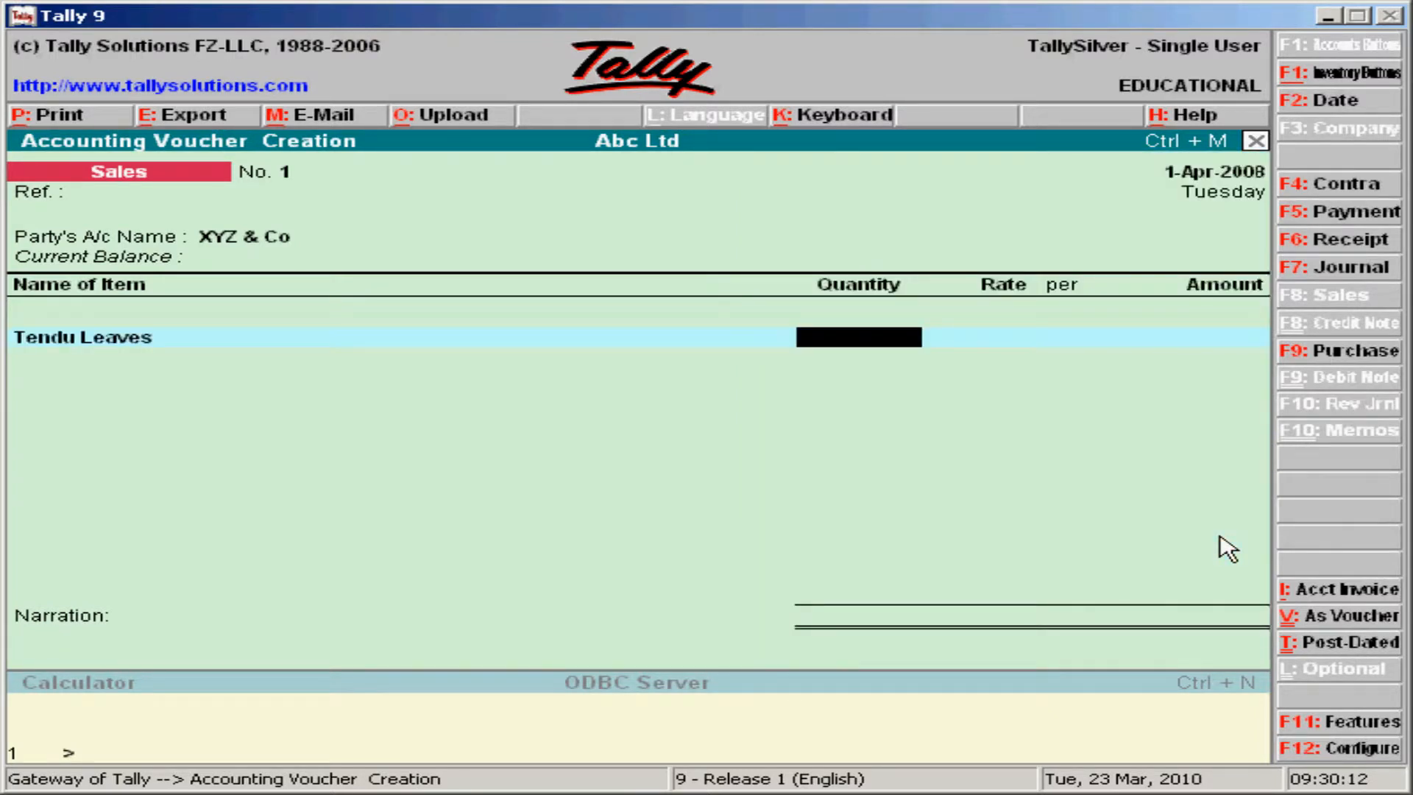
pyautogui.write('500')
pyautogui.press('Return')
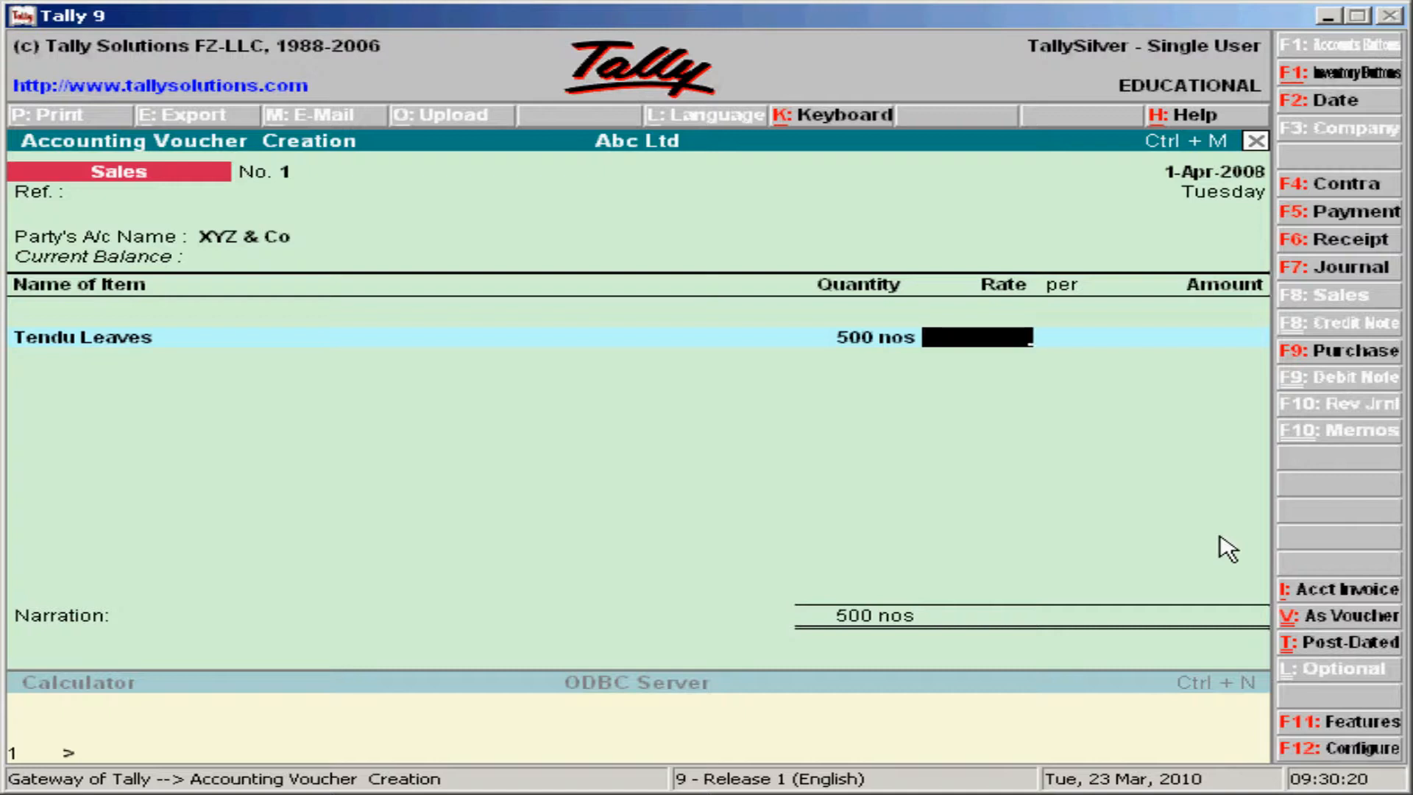
pyautogui.write('70')
pyautogui.press('Return')
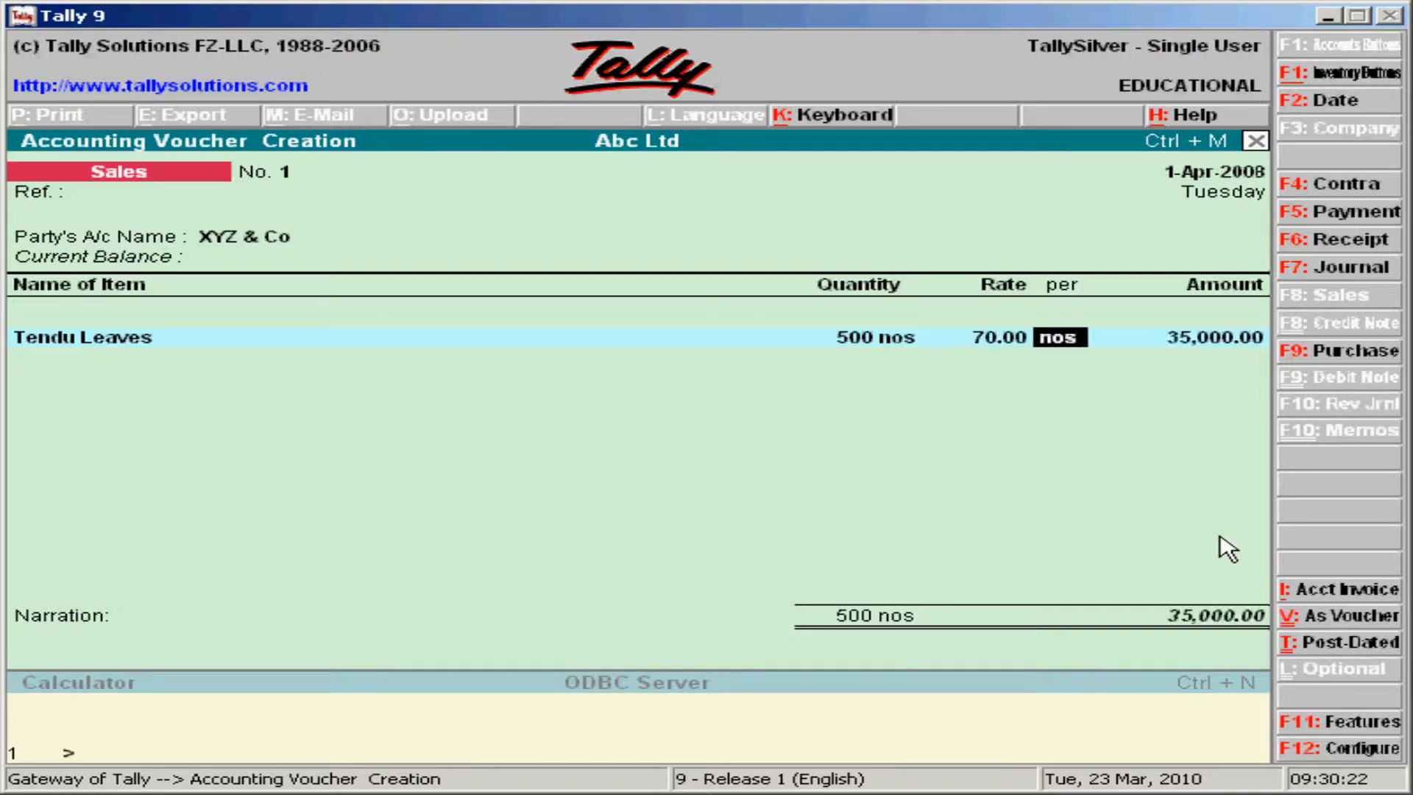
pyautogui.press('Return')
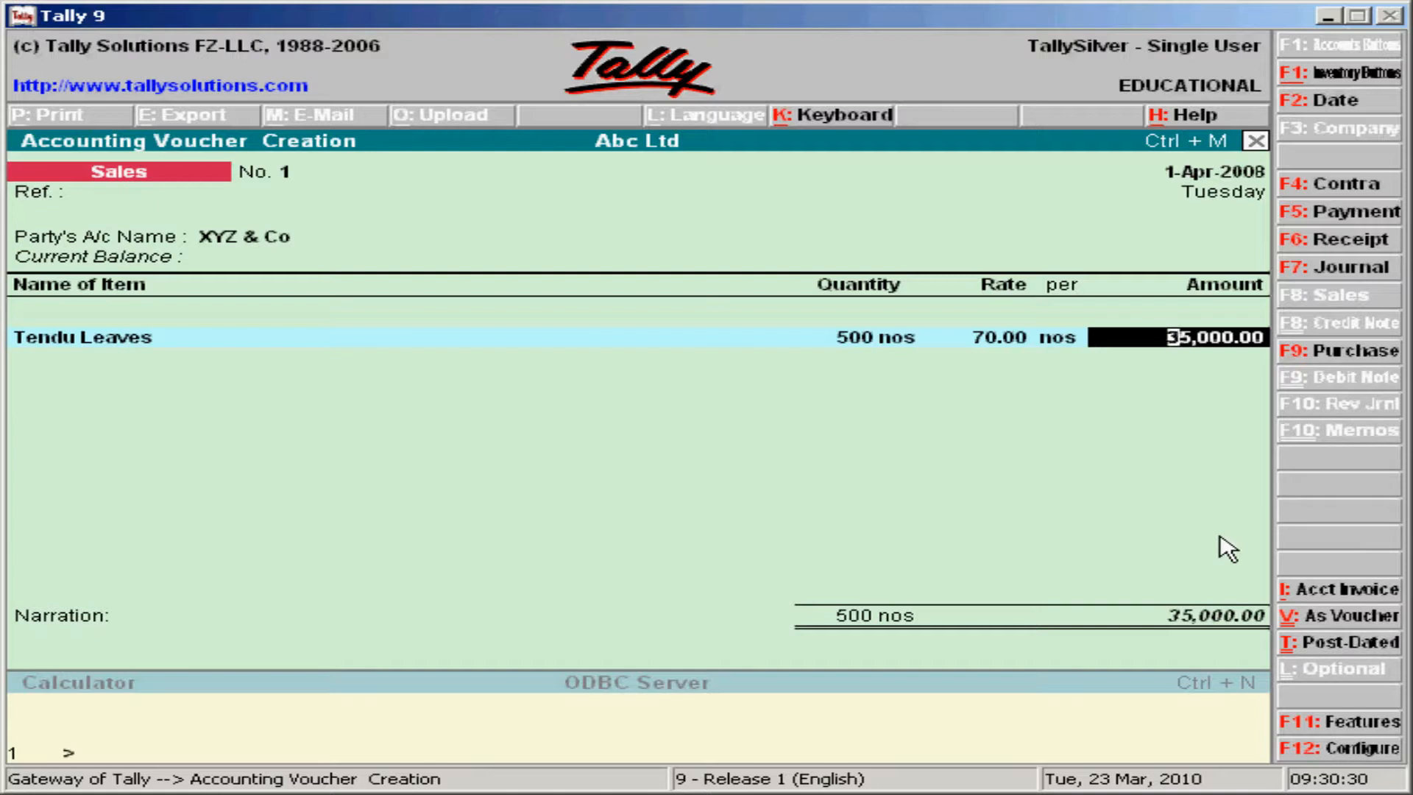
# - Accept the Tendu Leaves amount, leave its accounting allocation blank and end the item list
pyautogui.press('Return')
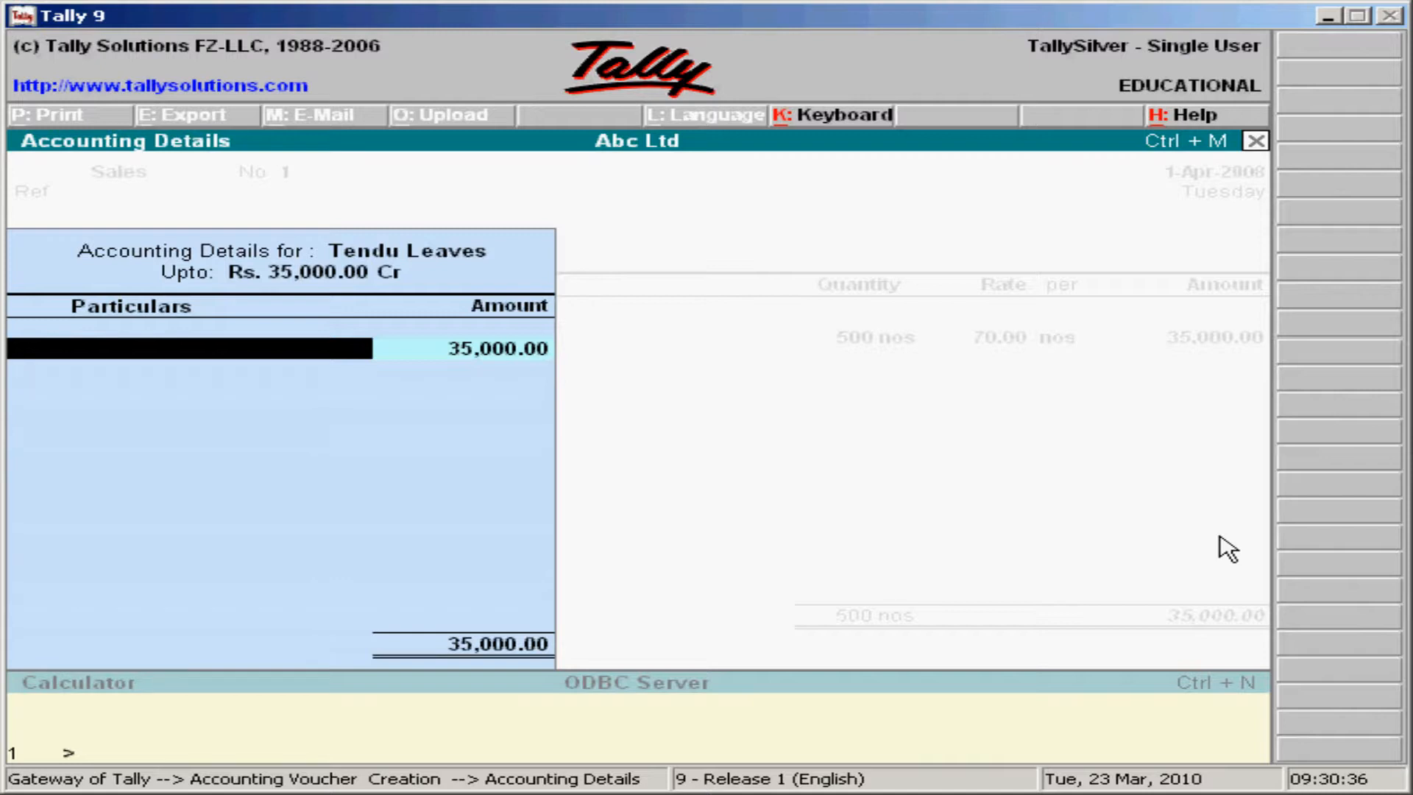
pyautogui.press('Return')
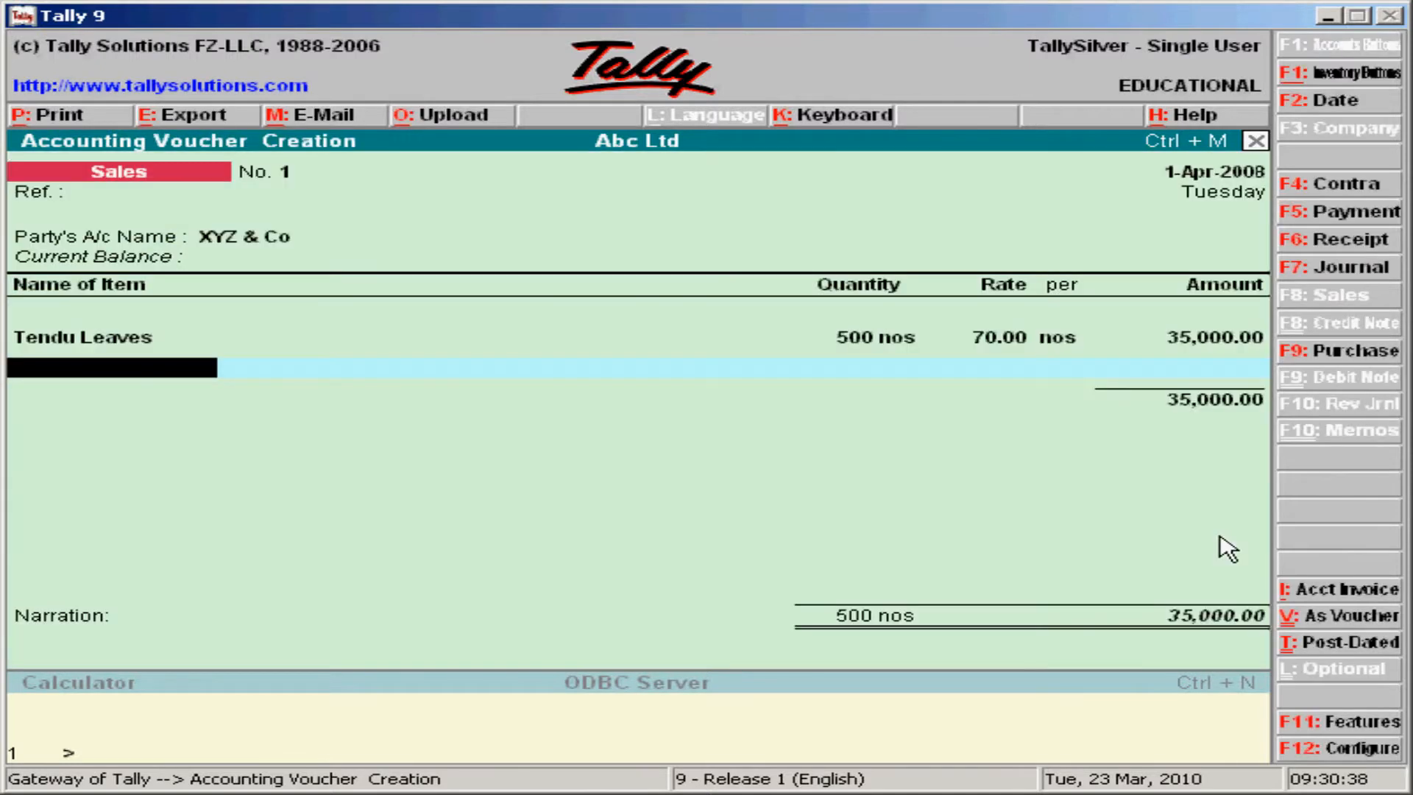
pyautogui.press('Return')
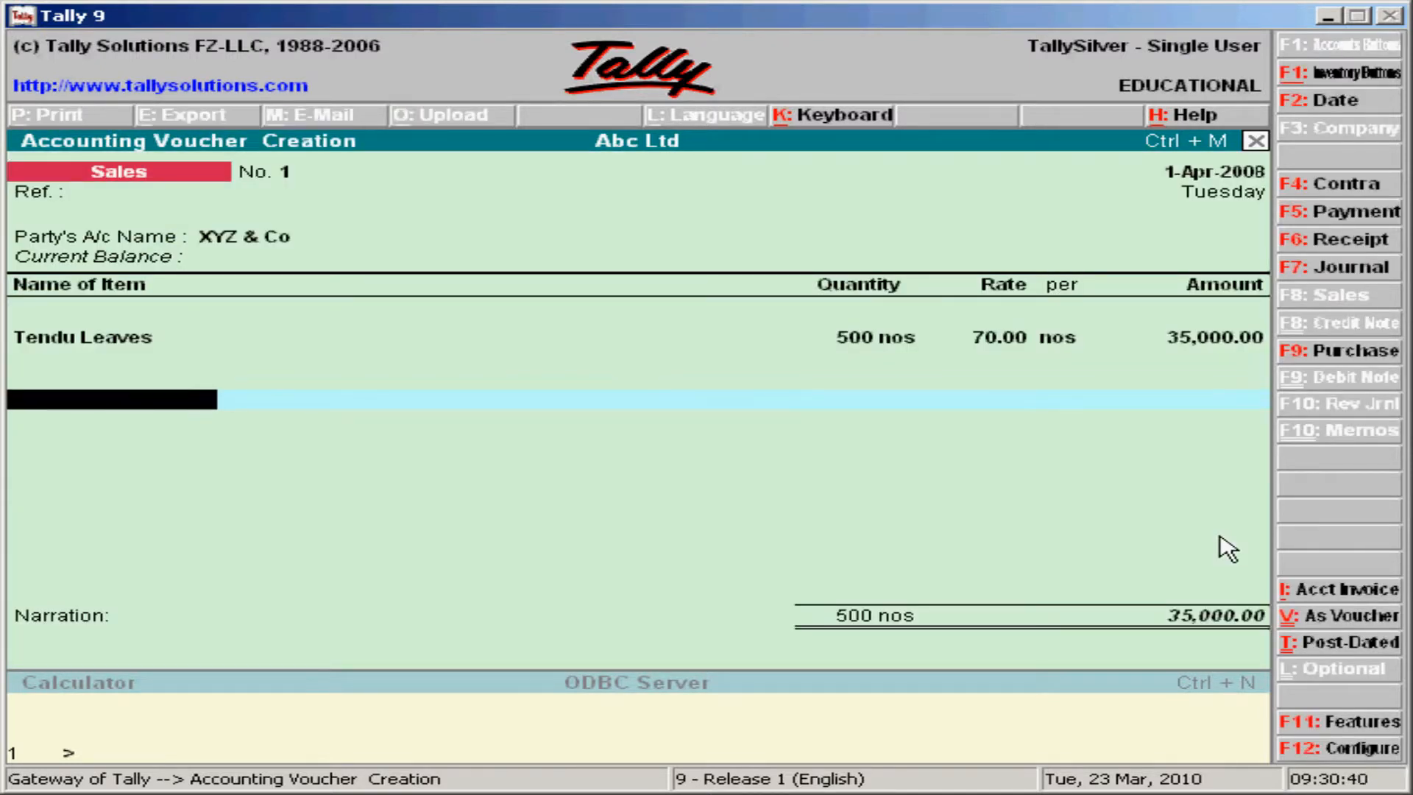
# - Add the Tcs on Forest Produce ledger to the invoice and accept its TCS computation with new reference Sale/1
pyautogui.write('.')
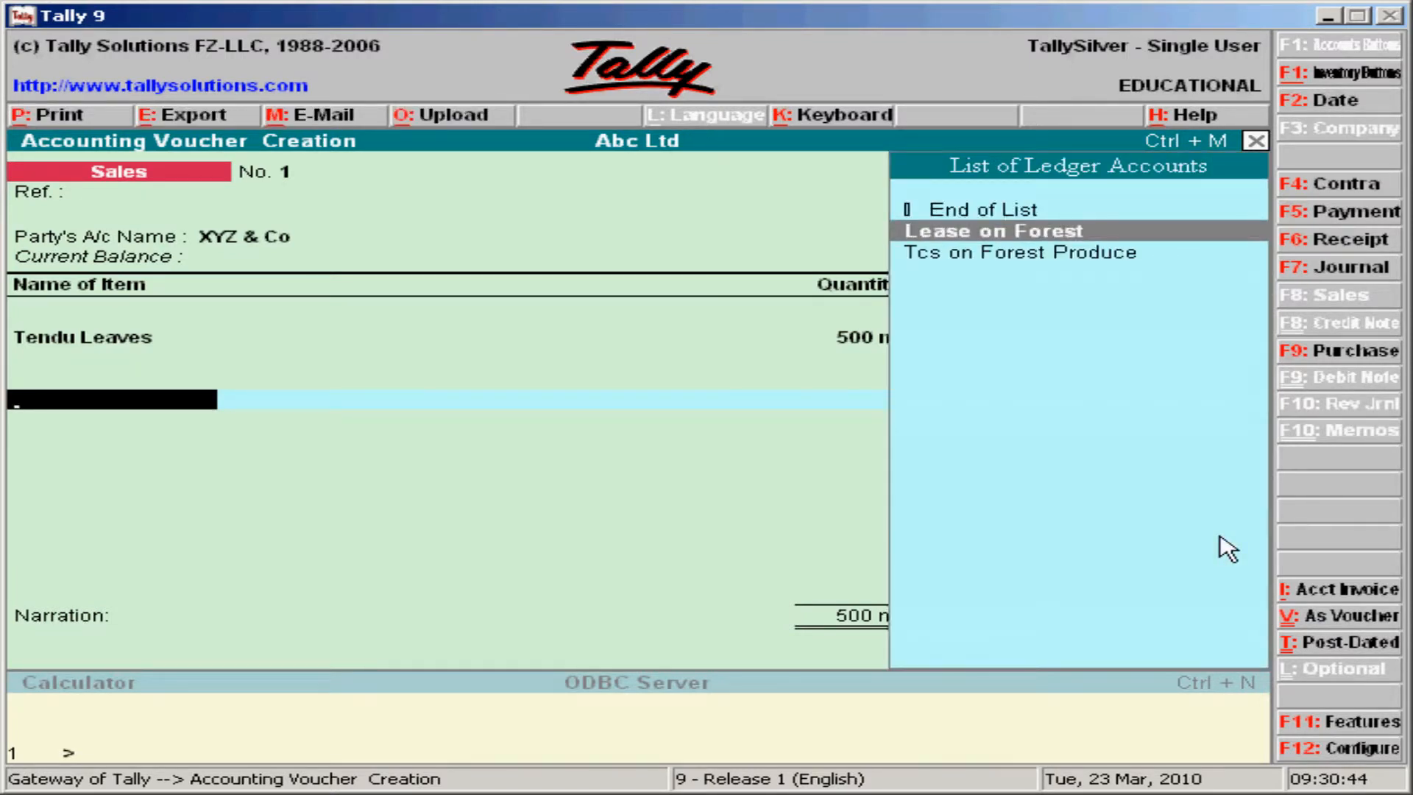
pyautogui.press('Down')
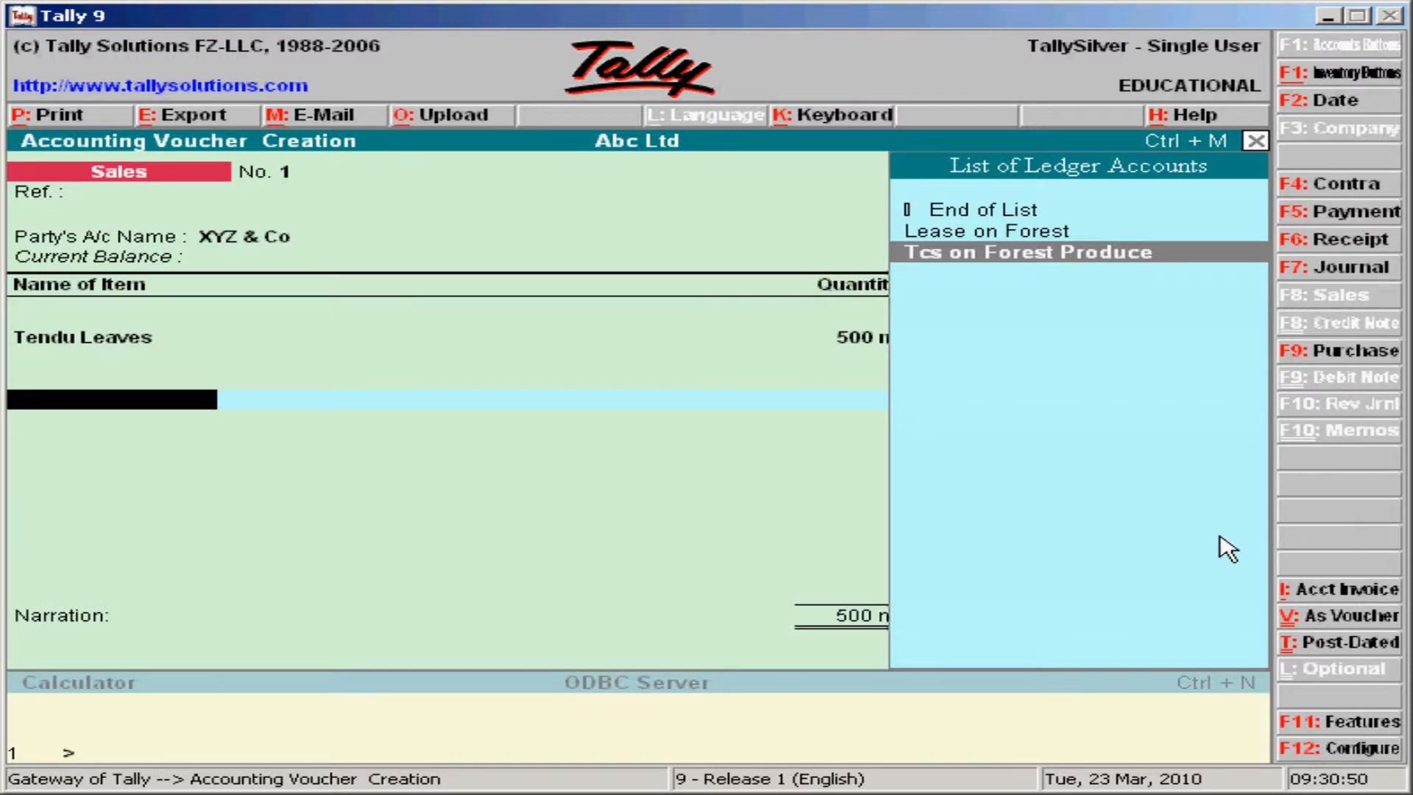
pyautogui.press('Return')
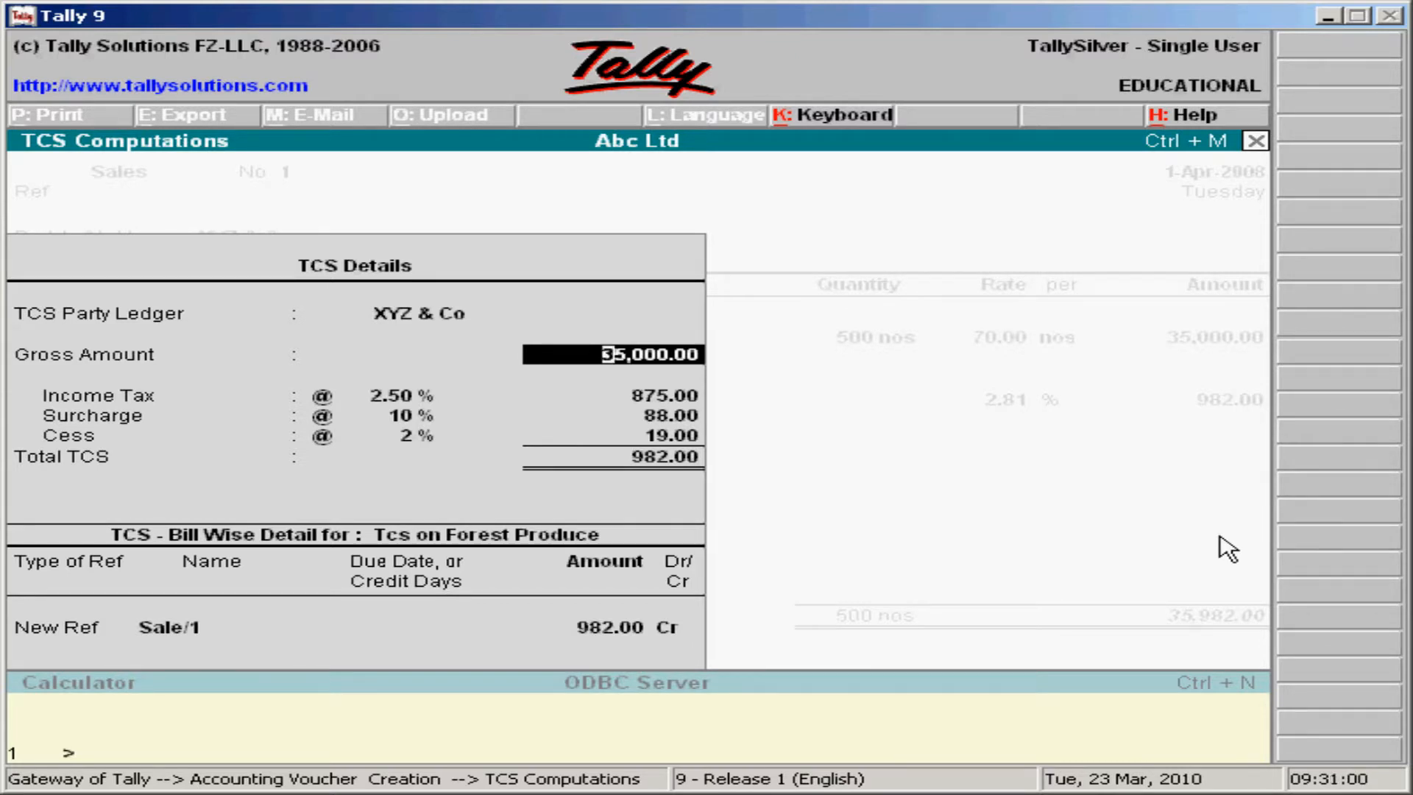
pyautogui.press('Return')
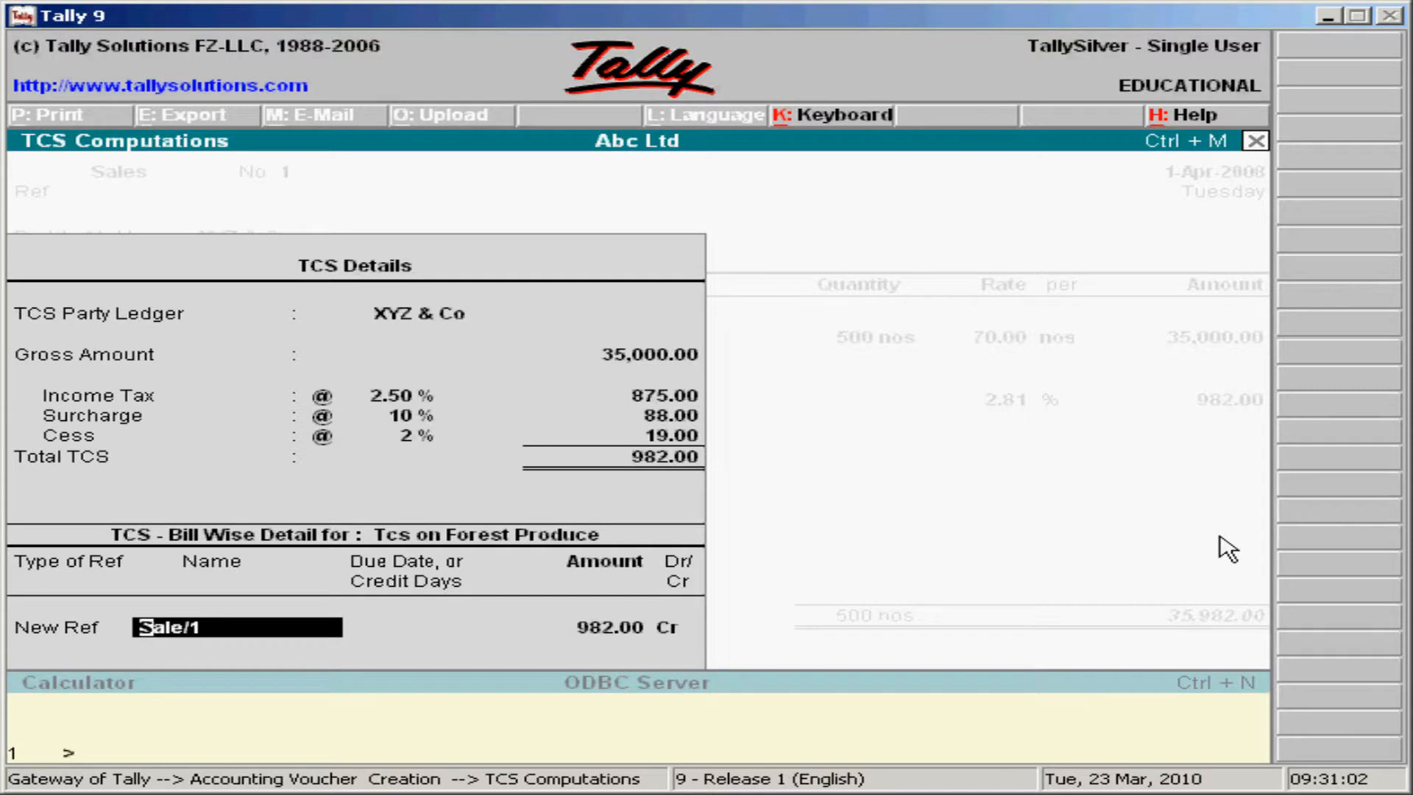
pyautogui.press('Return')
pyautogui.press('Return')
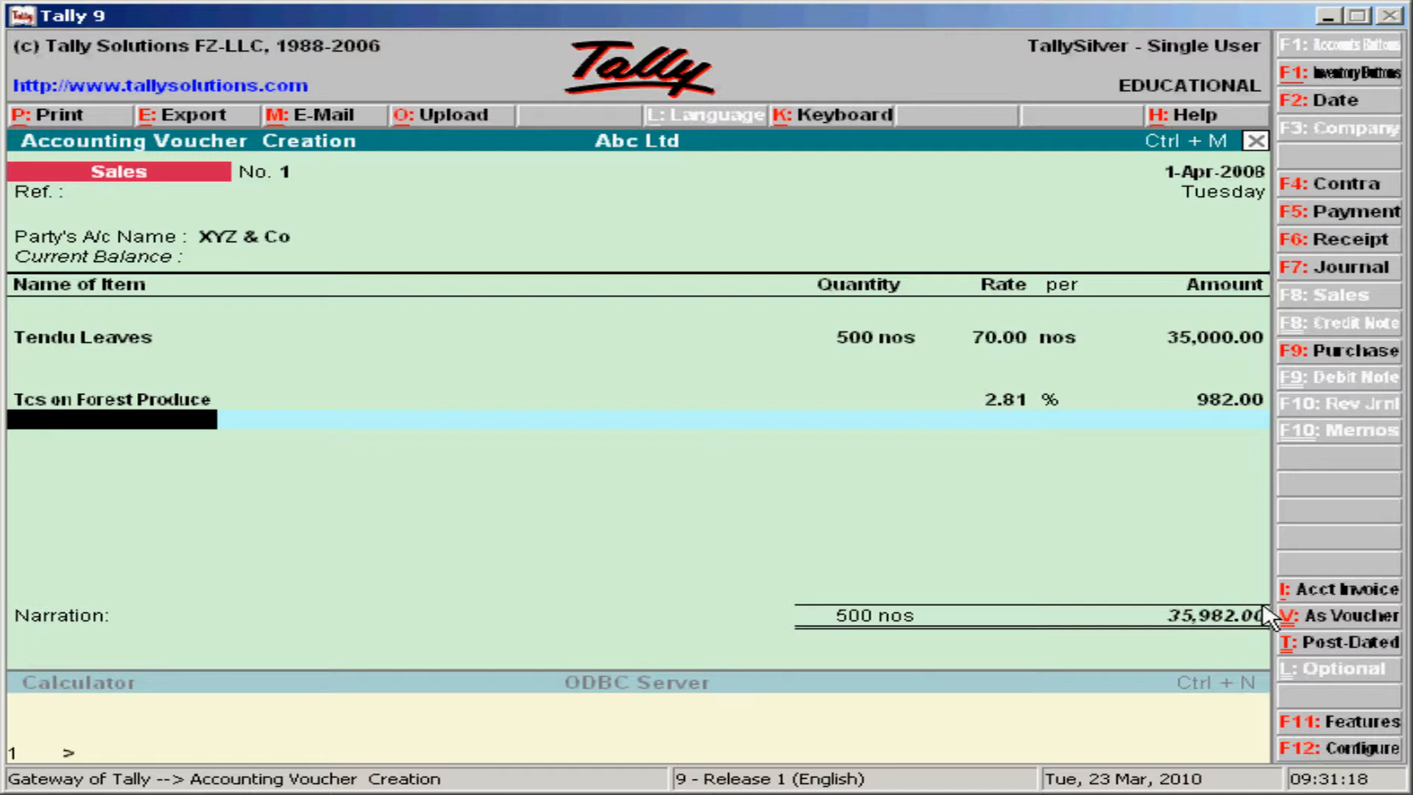
# - End the ledger list and try to save the sales invoice without a narration
pyautogui.press('Return')
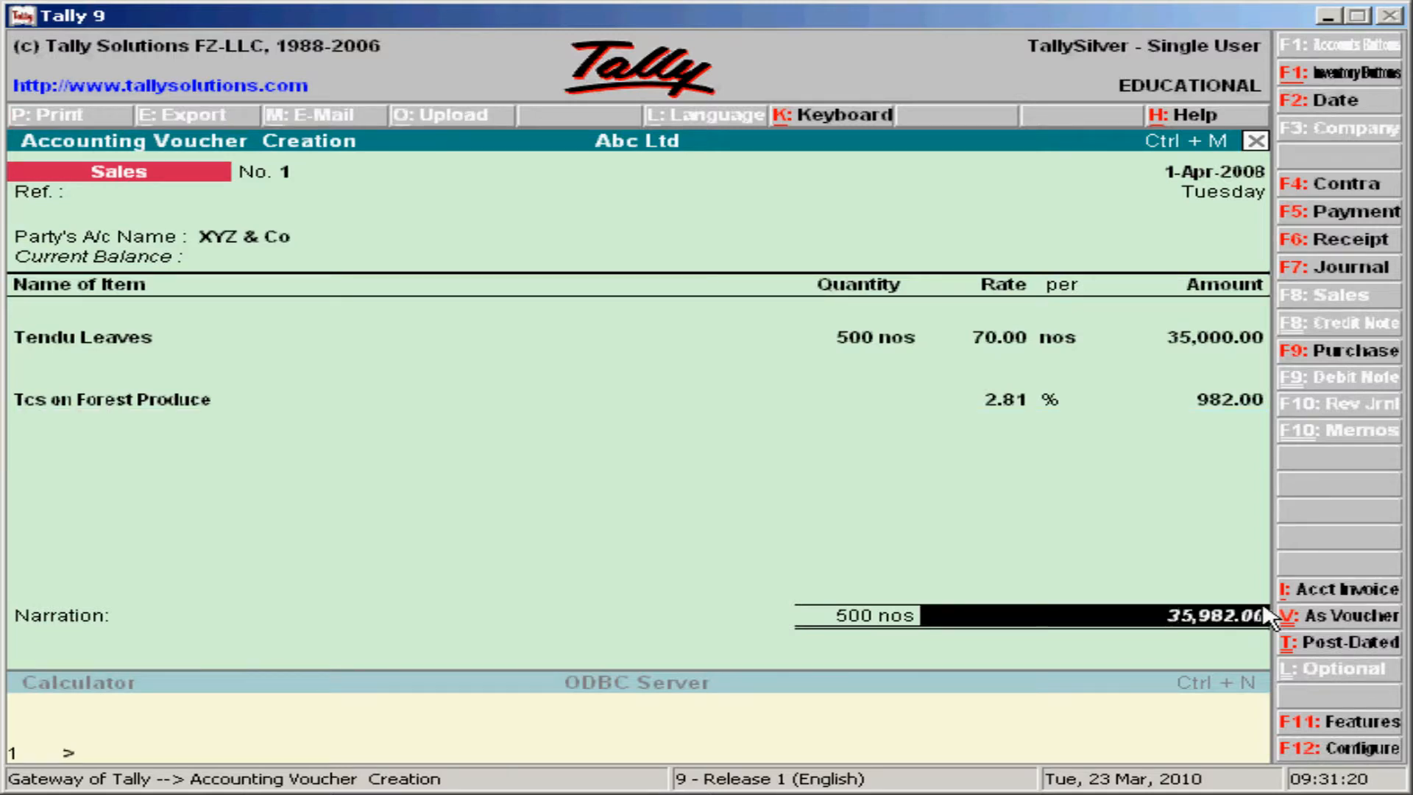
pyautogui.press('Return')
pyautogui.press('Return')
pyautogui.press('Return')
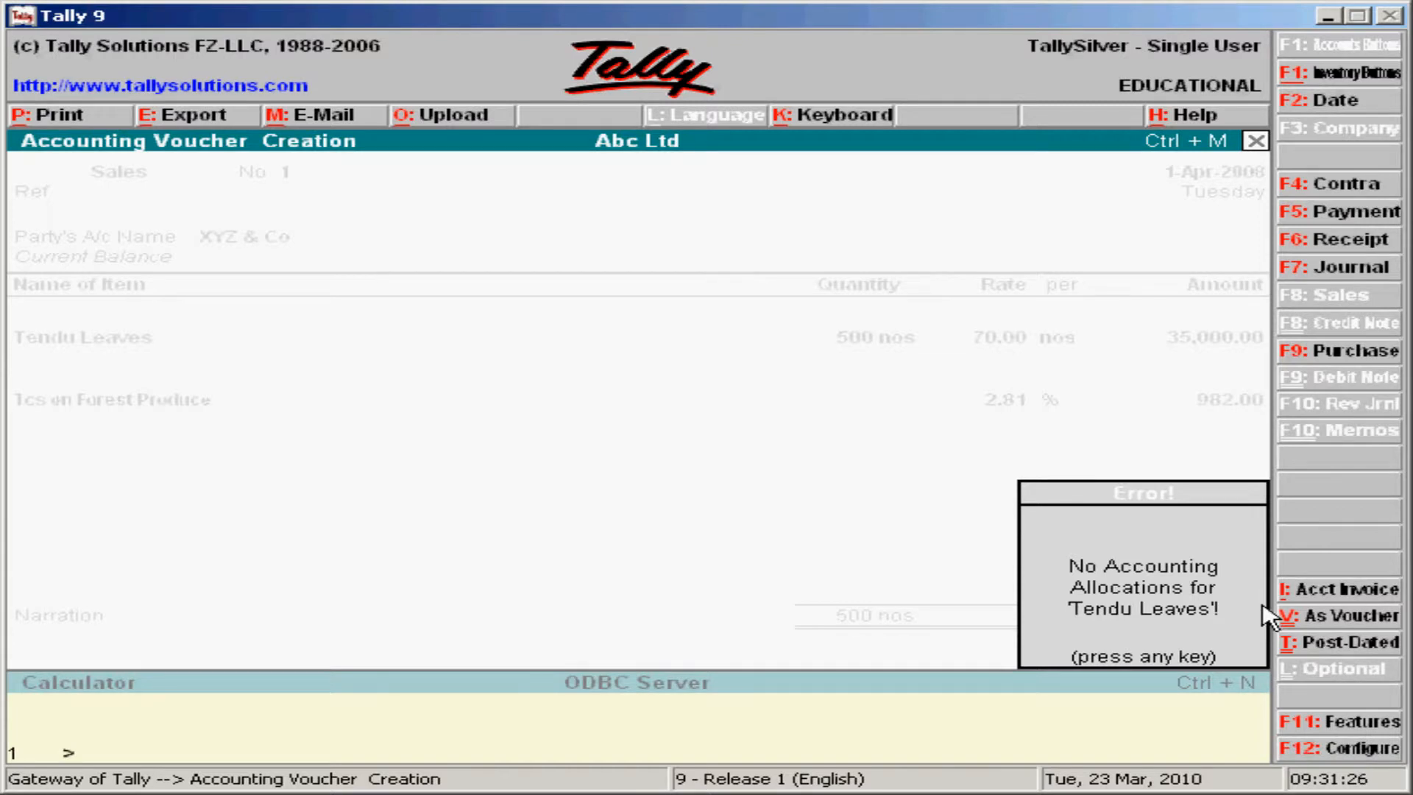
pyautogui.press('Return')
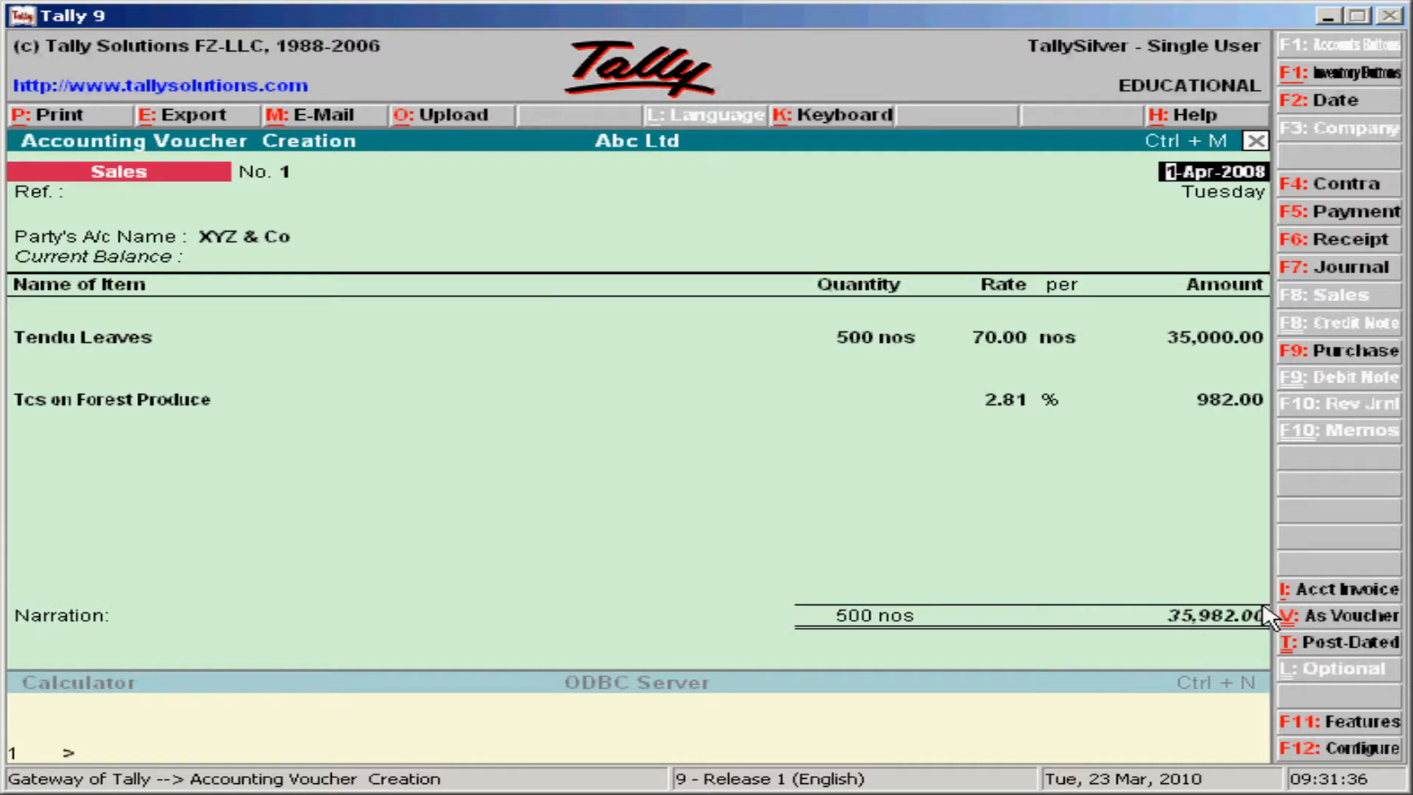
# - Return to the Tendu Leaves item line, keeping the date, the XYZ & Co party and the blank party details
pyautogui.press('Return')
pyautogui.press('Return')
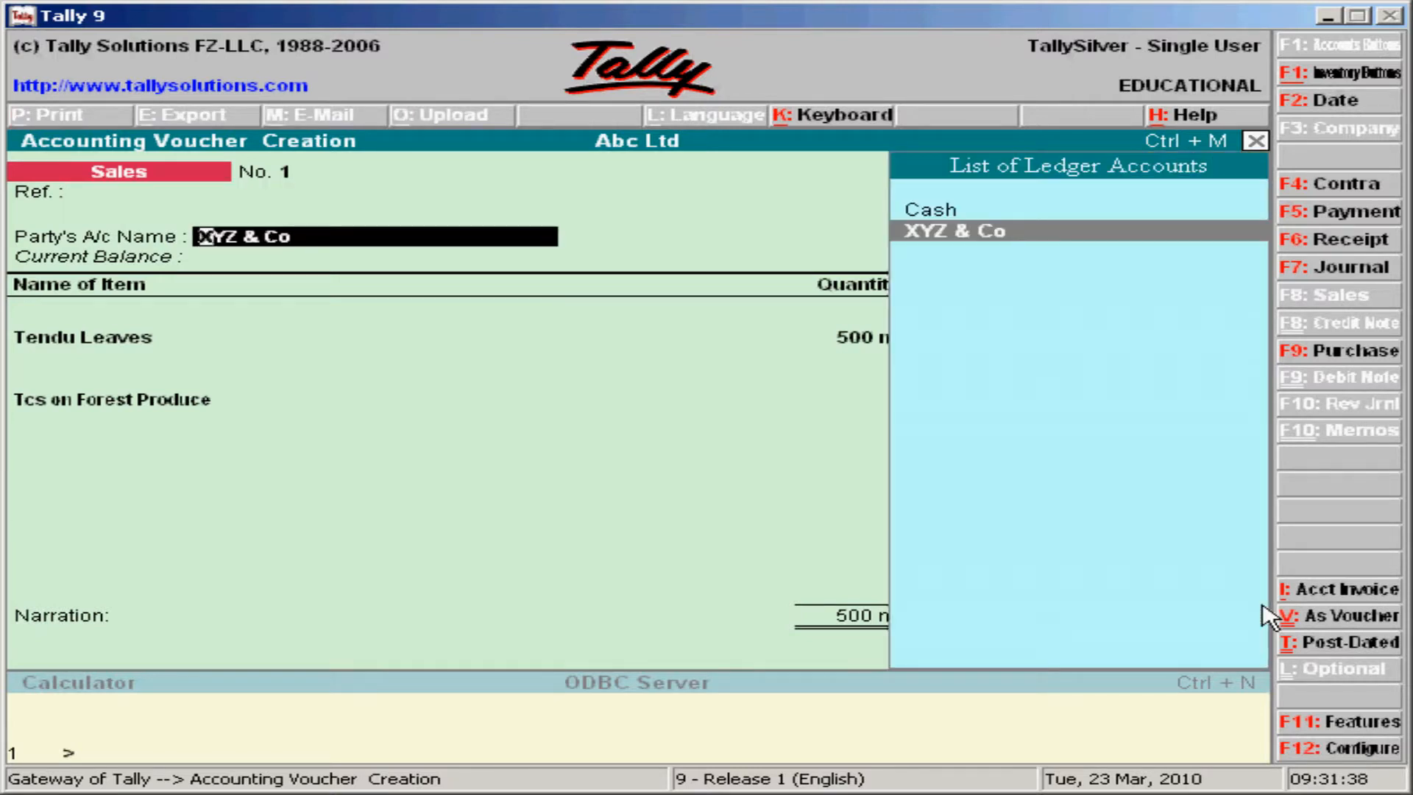
pyautogui.press('Return')
pyautogui.press('Return')
pyautogui.press('Return')
pyautogui.press('Return')
pyautogui.press('Return')
pyautogui.press('Return')
pyautogui.press('Return')
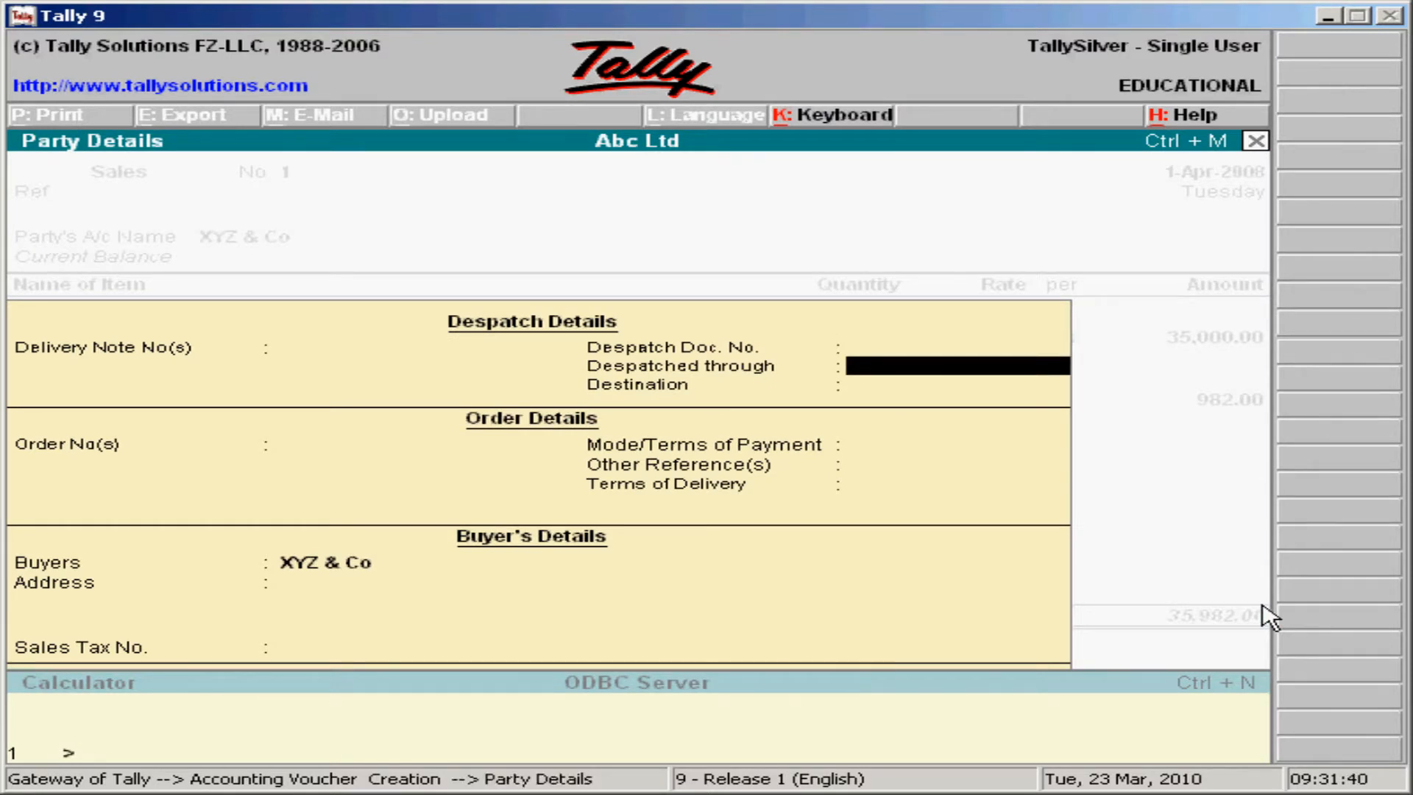
pyautogui.press('Return')
pyautogui.press('Return')
pyautogui.press('Return')
pyautogui.press('Return')
pyautogui.press('Return')
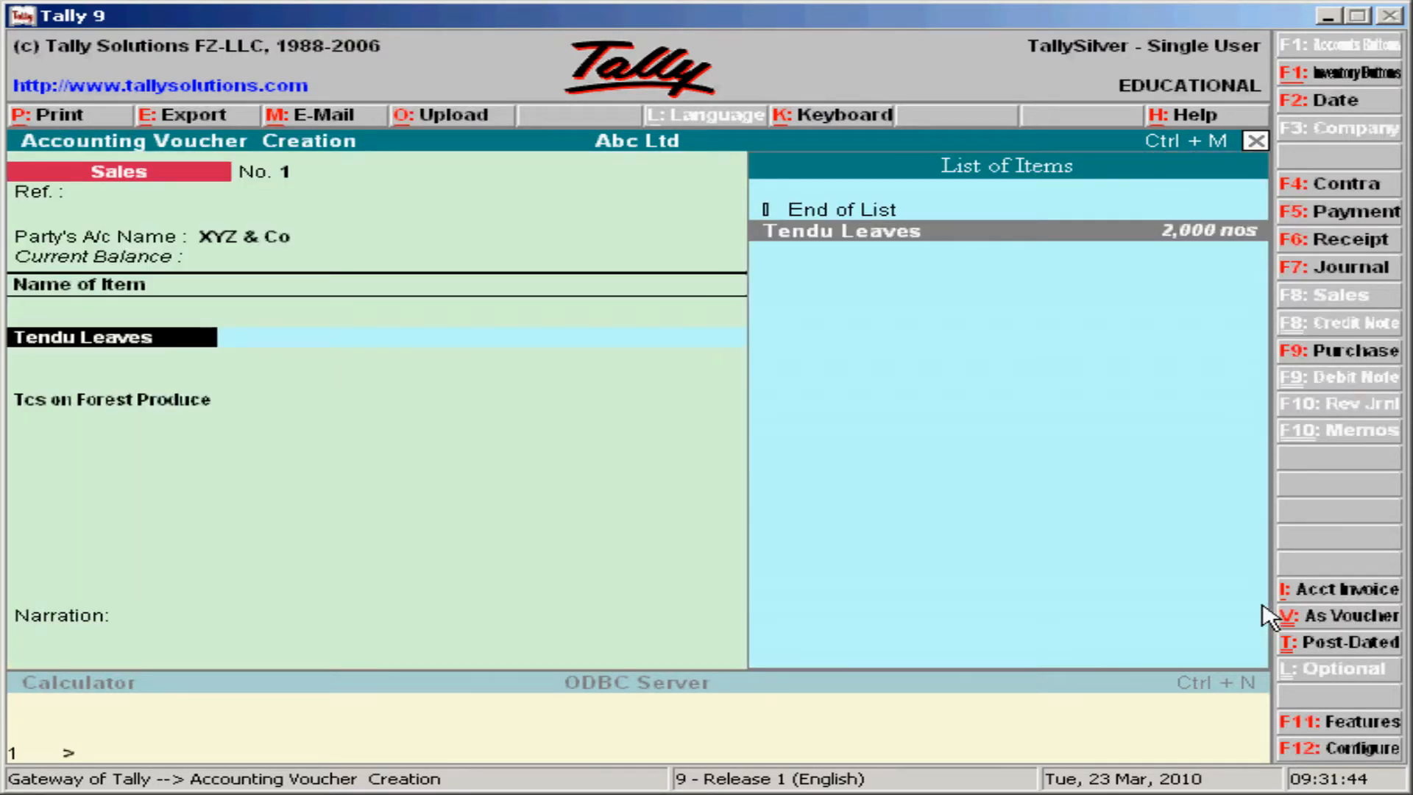
# - Keep Tendu Leaves at 500 nos and 70 per nos, and open its accounting allocation
pyautogui.press('Return')
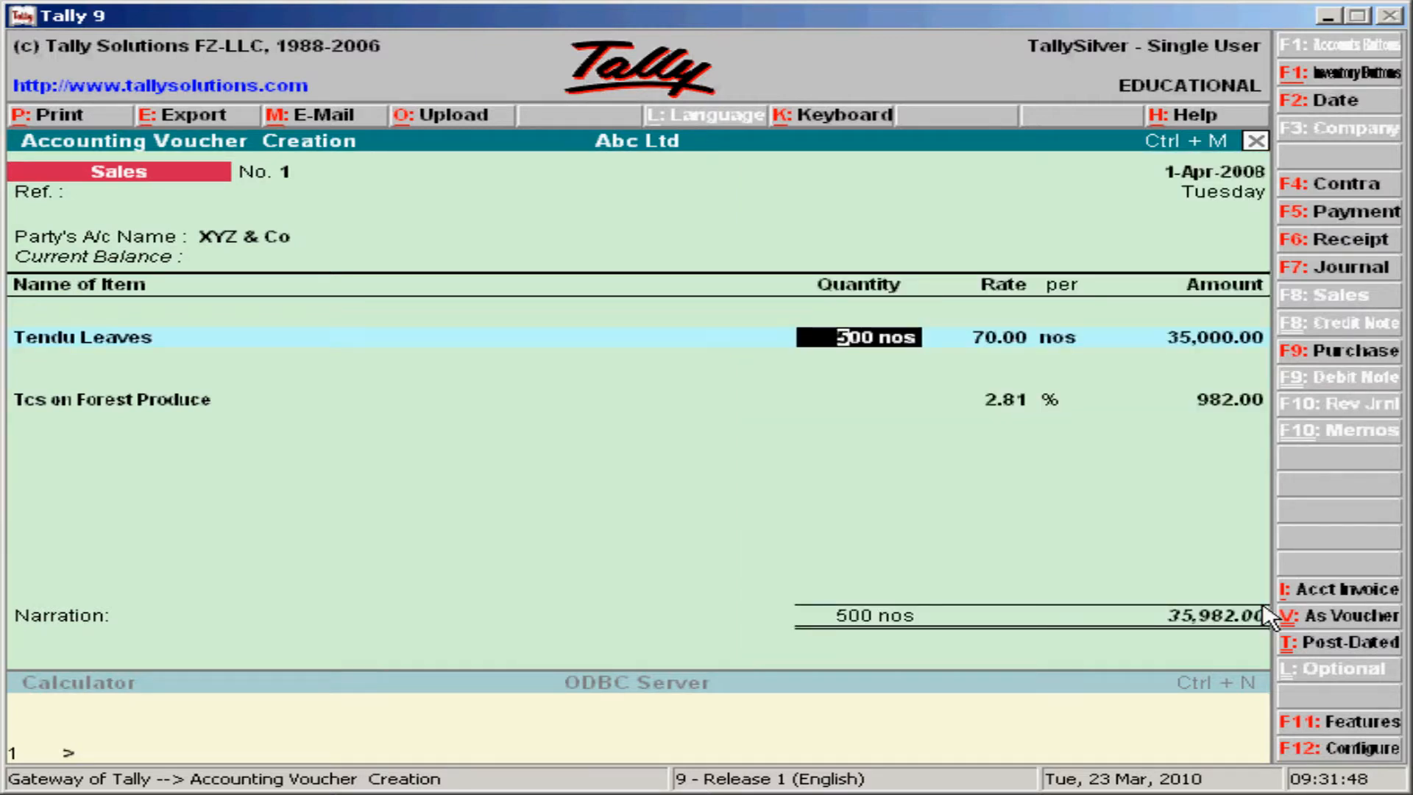
pyautogui.press('Return')
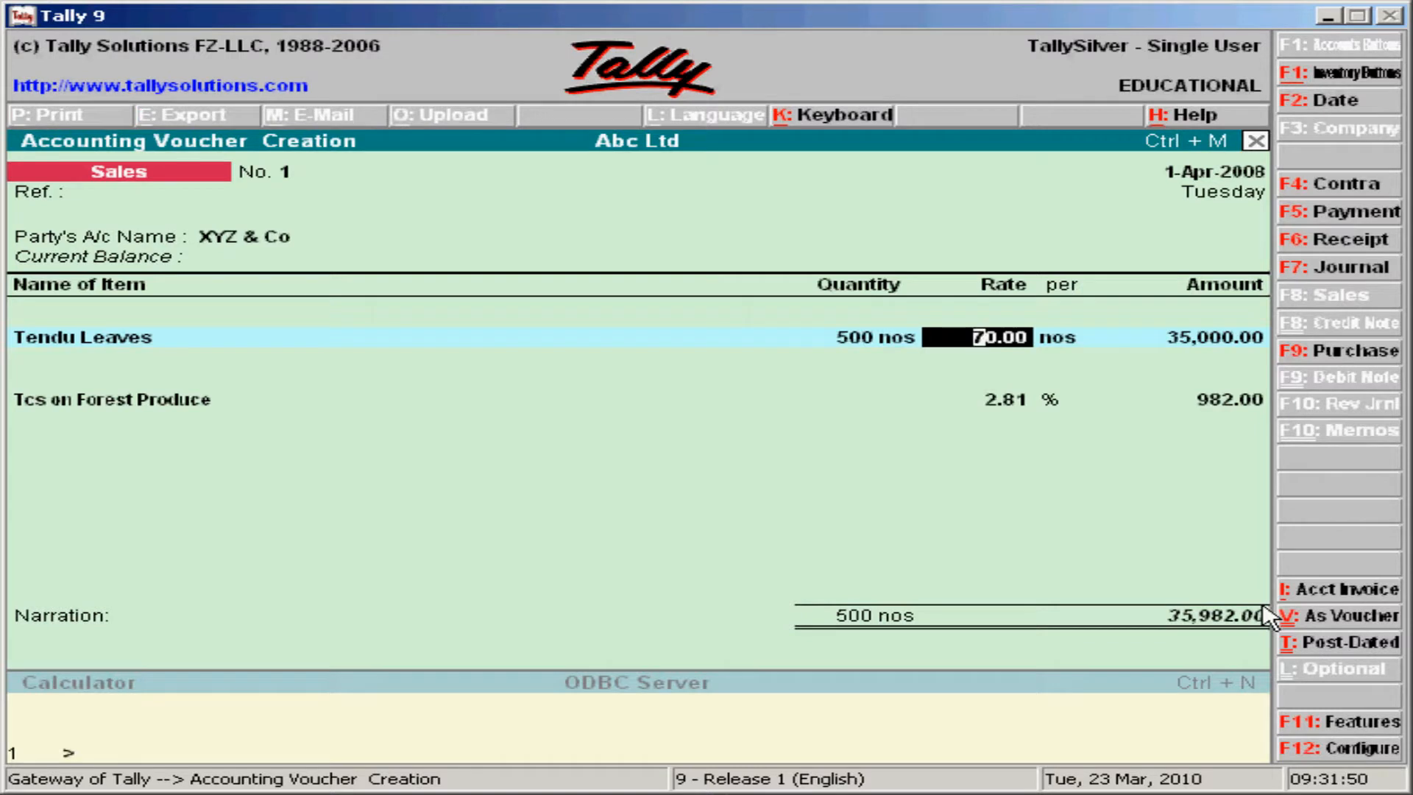
pyautogui.press('Return')
pyautogui.press('Return')
pyautogui.press('Return')
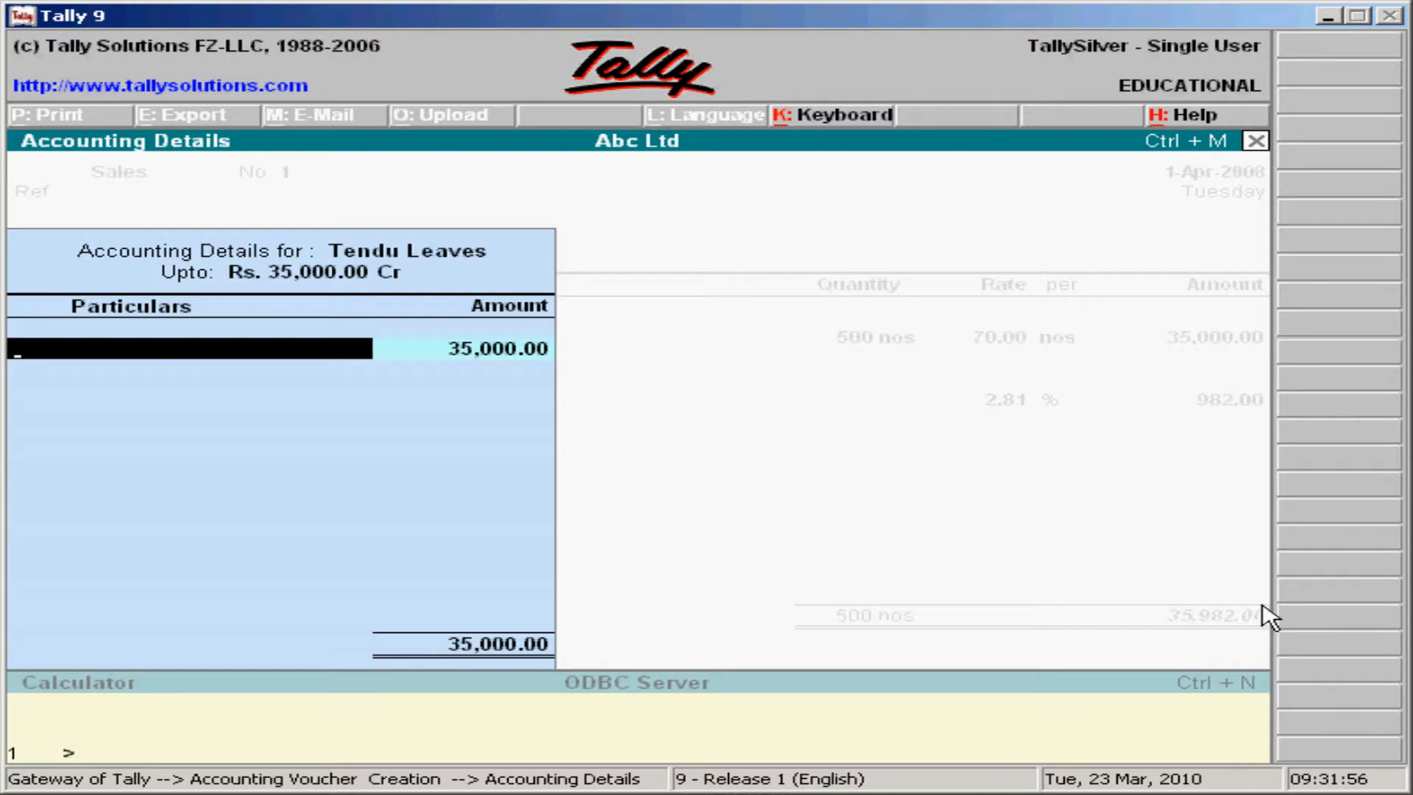
# - Try to continue past the Tendu Leaves accounting allocation without choosing a ledger
pyautogui.press('Return')
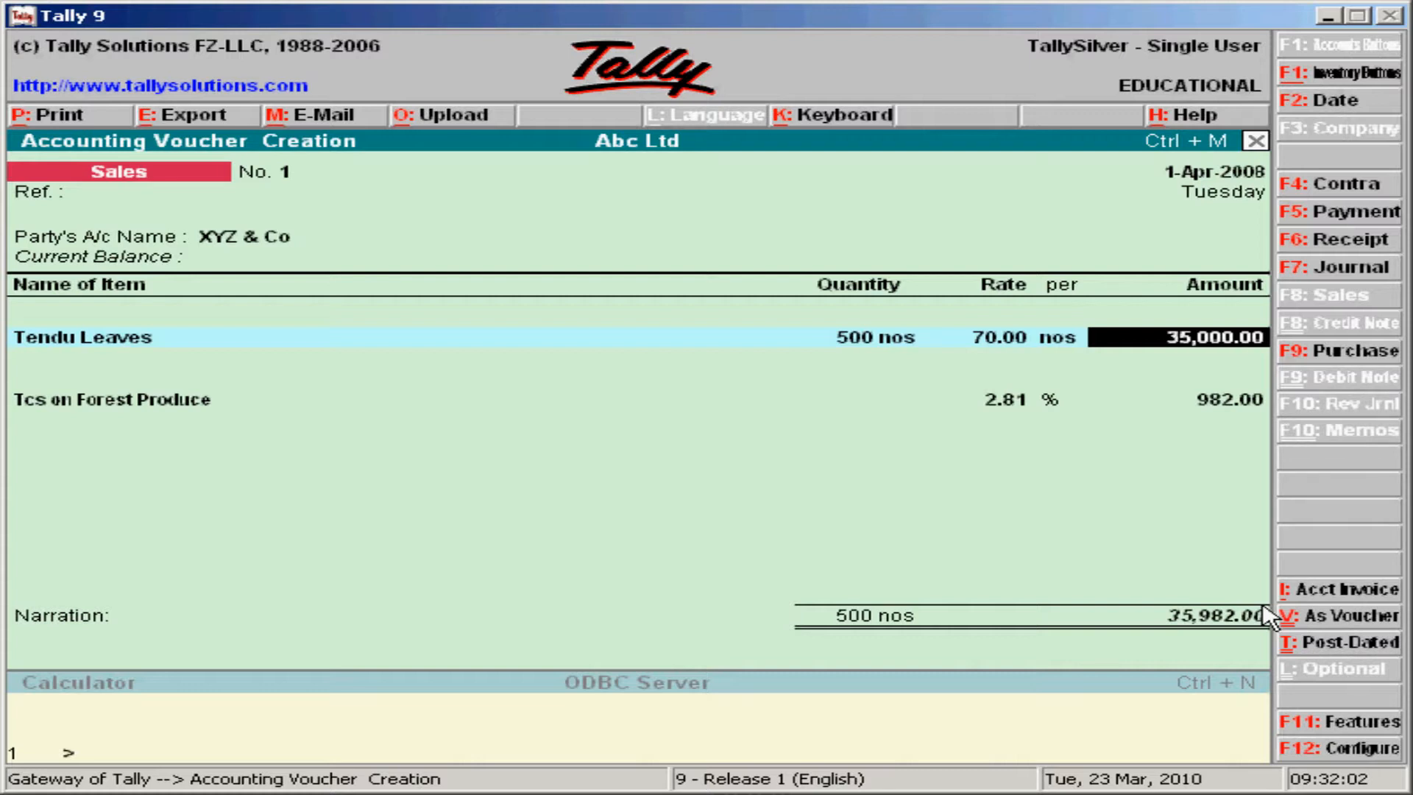
pyautogui.press('Return')
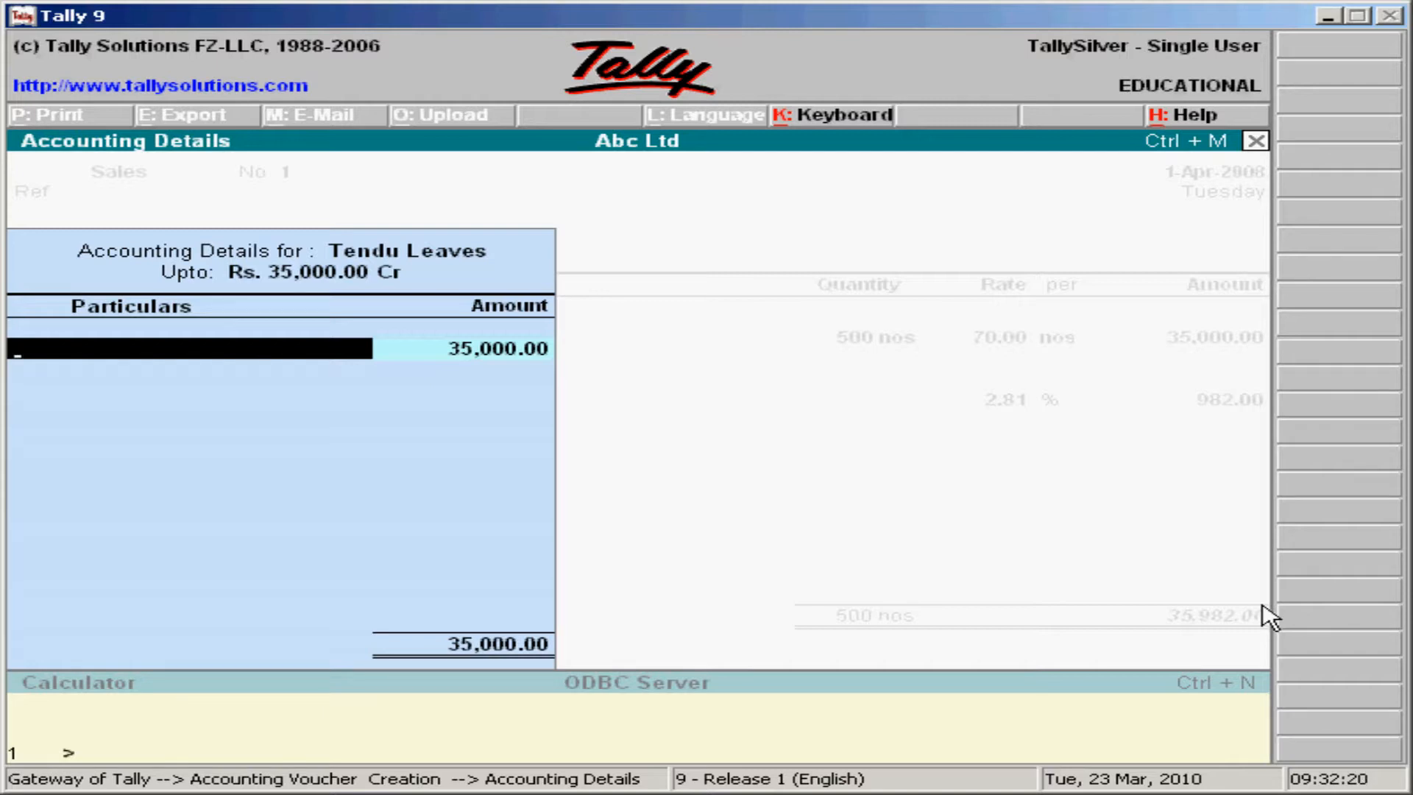
pyautogui.press('Return')
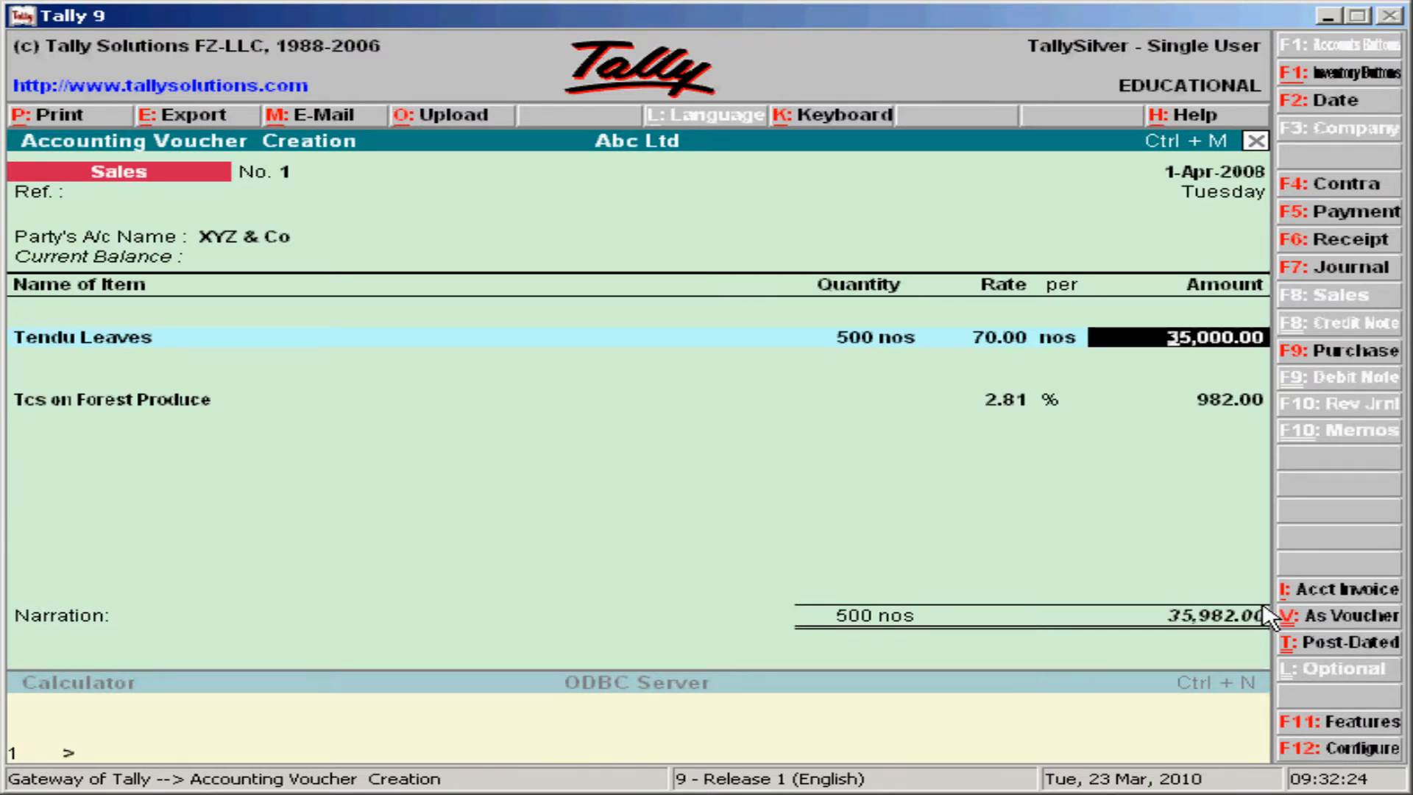
pyautogui.press('Return')
# - Create a ledger named Sales without an alias under Sales Accounts and allocate the Tendu Leaves amount to it
pyautogui.hotkey('alt', 'c')
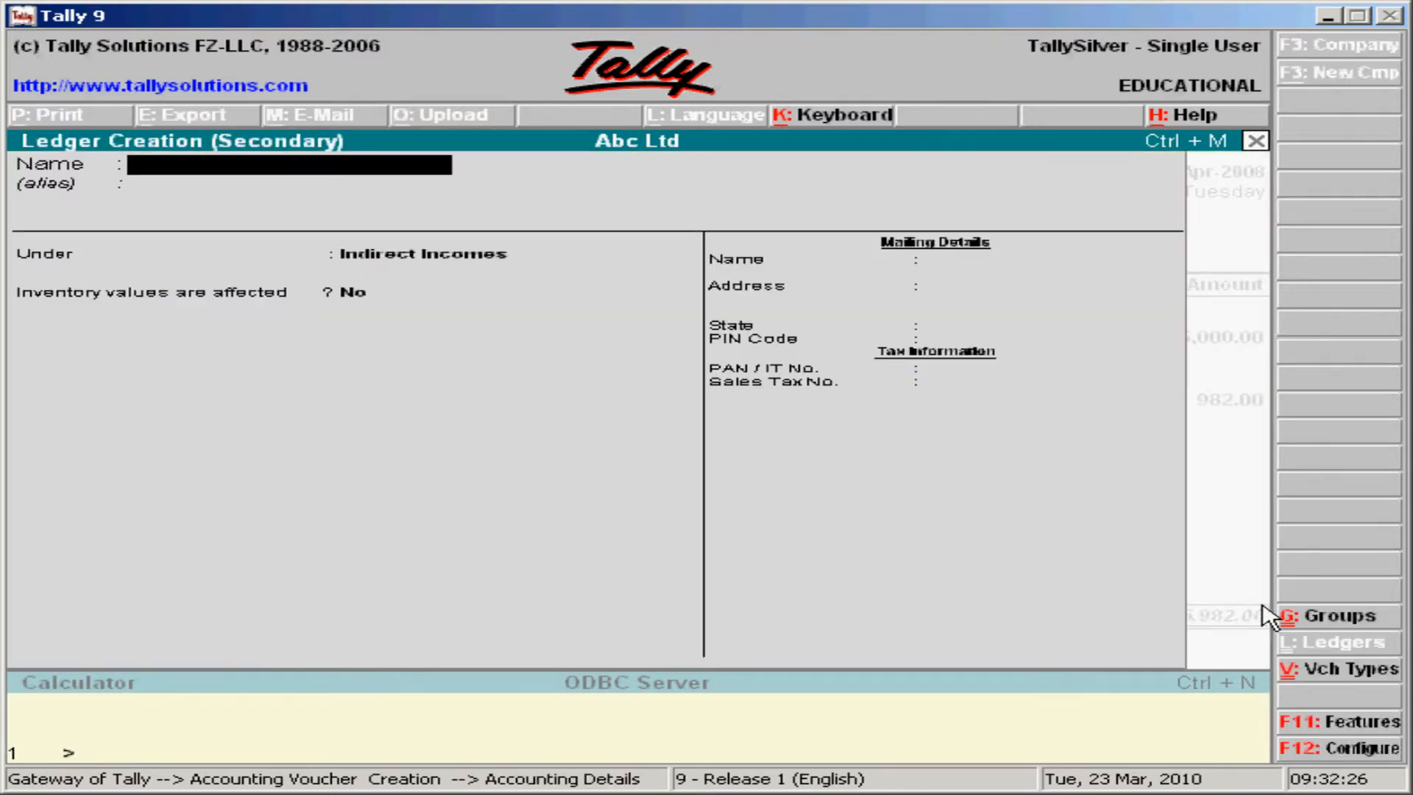
pyautogui.write('Sales')
pyautogui.press('Return')
pyautogui.press('Return')
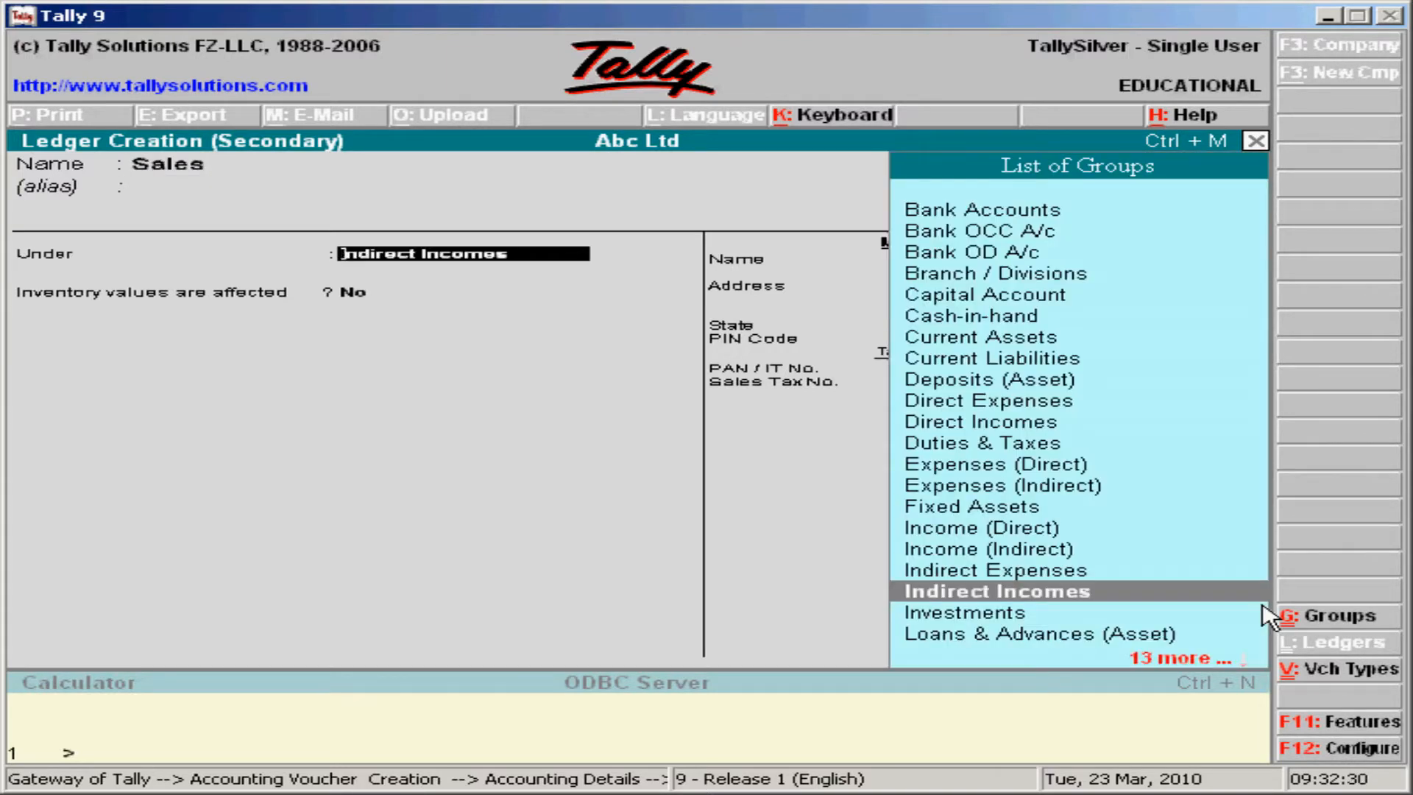
pyautogui.write('S')
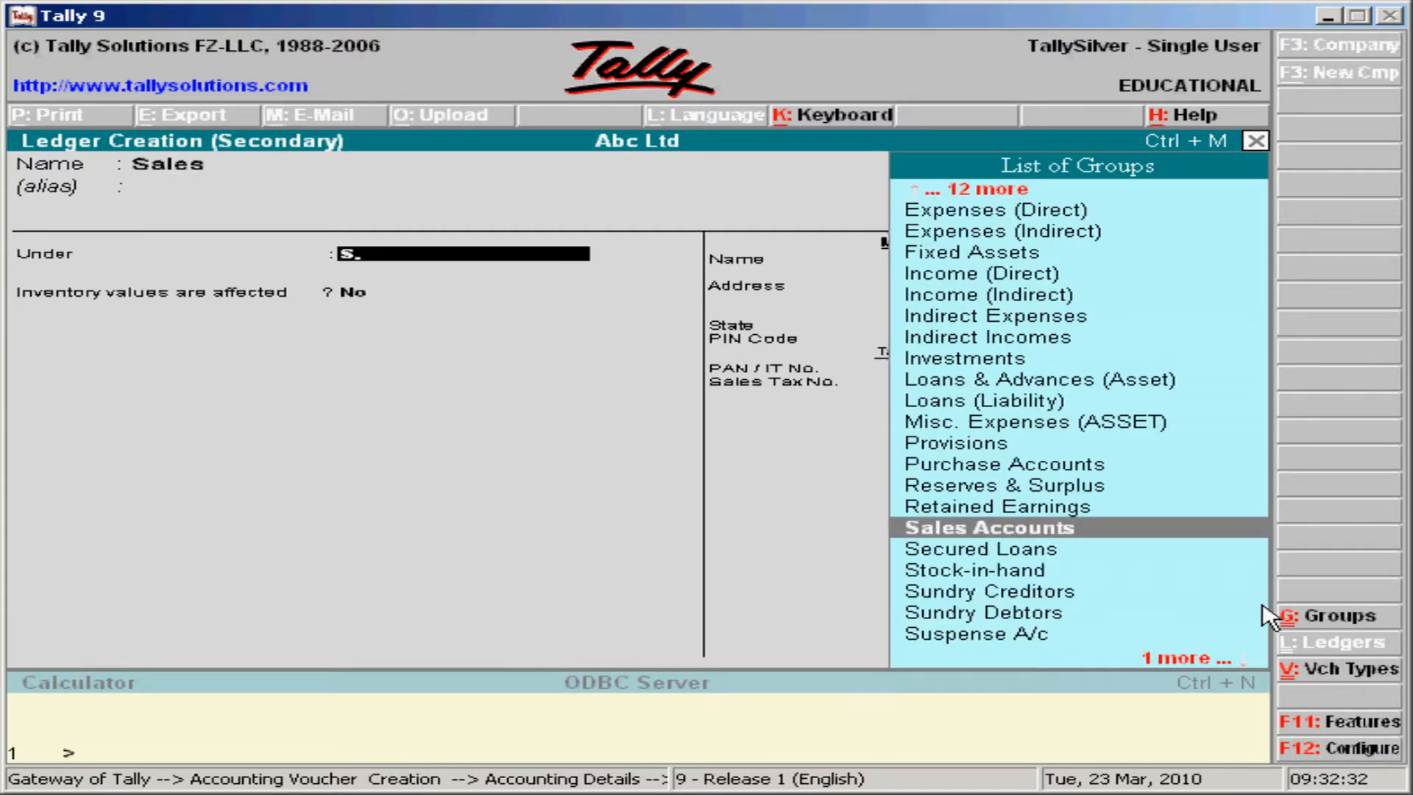
pyautogui.press('Return')
pyautogui.press('Return')
pyautogui.press('y')
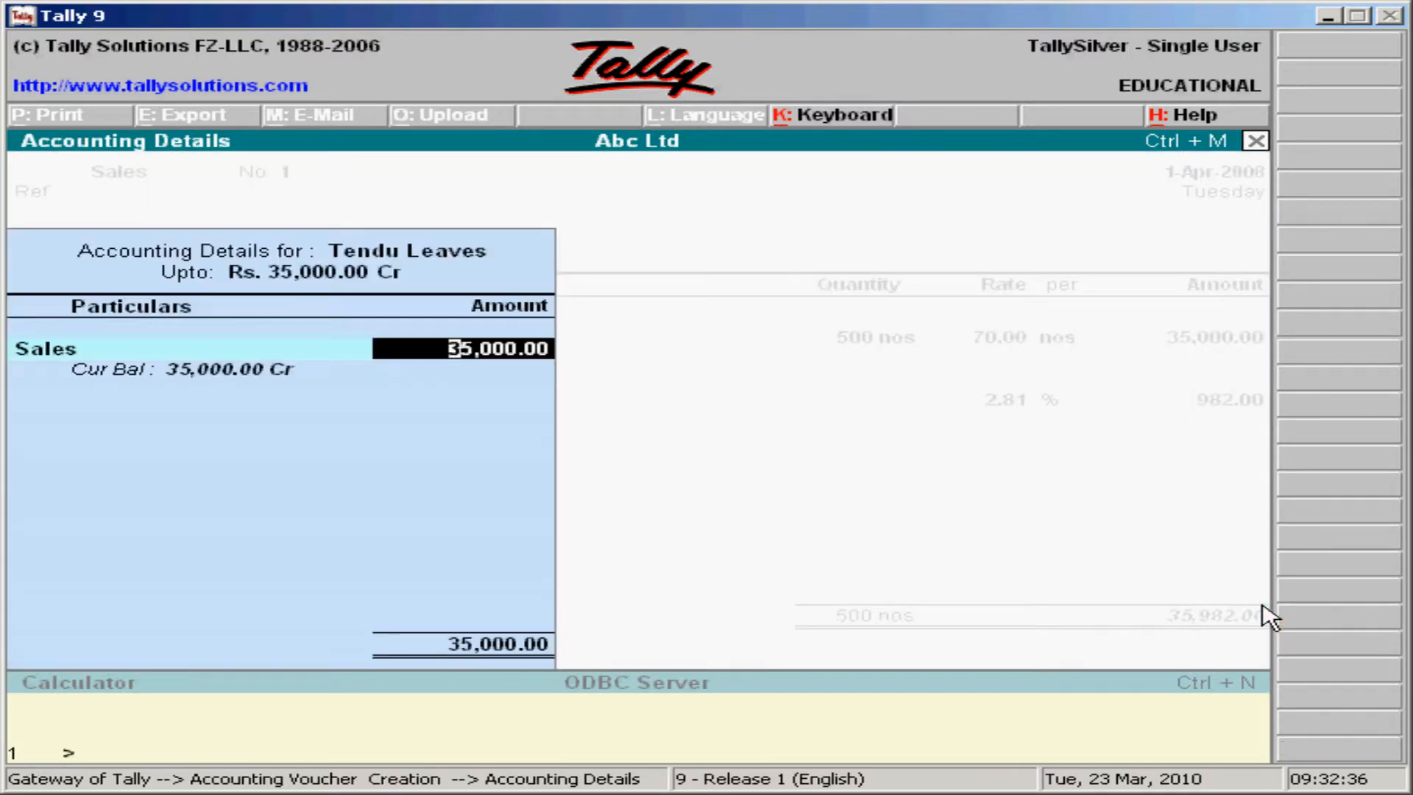
# - Keep the full 35,000 Tendu Leaves amount allocated to Sales and finish the invoice's item and ledger entries
pyautogui.press('Return')
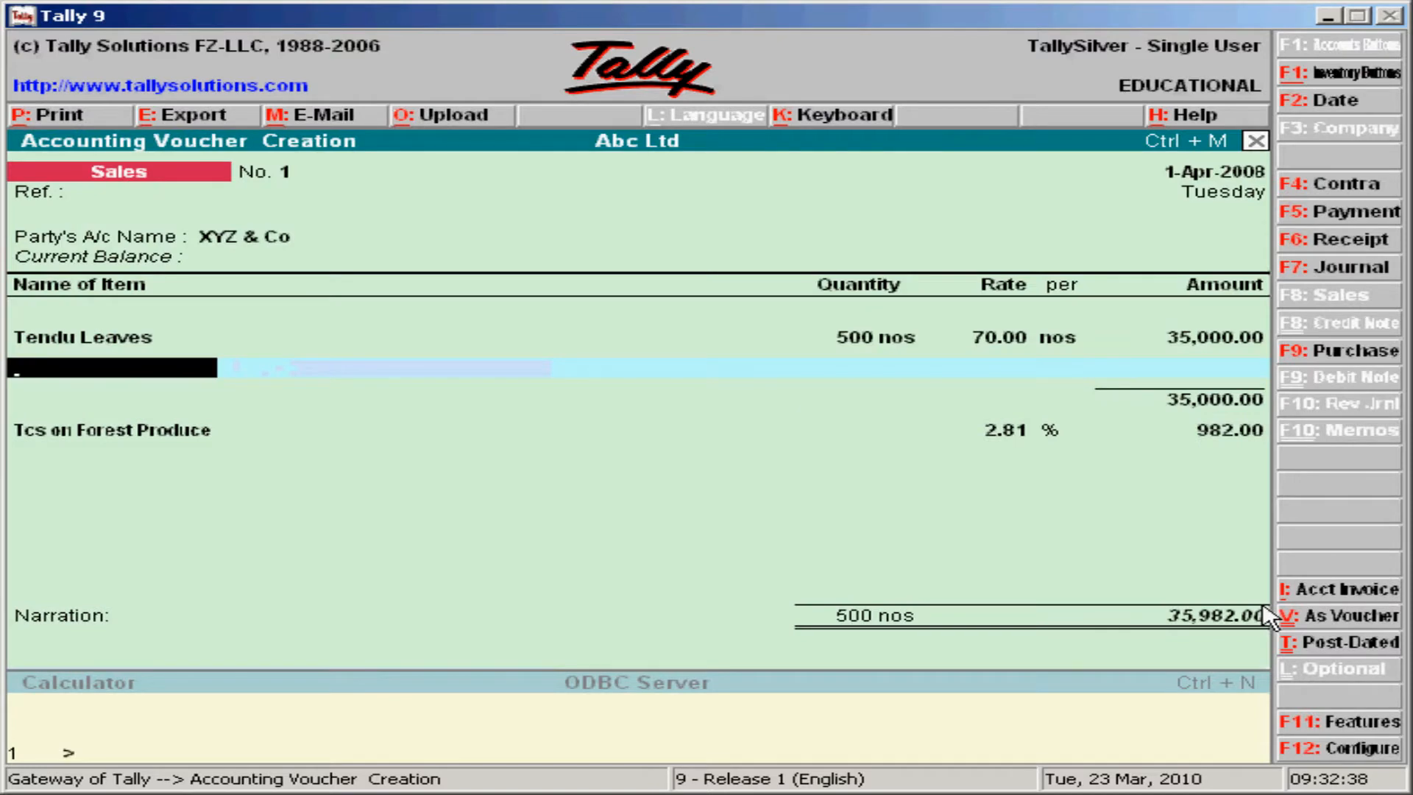
pyautogui.press('Return')
pyautogui.press('Return')
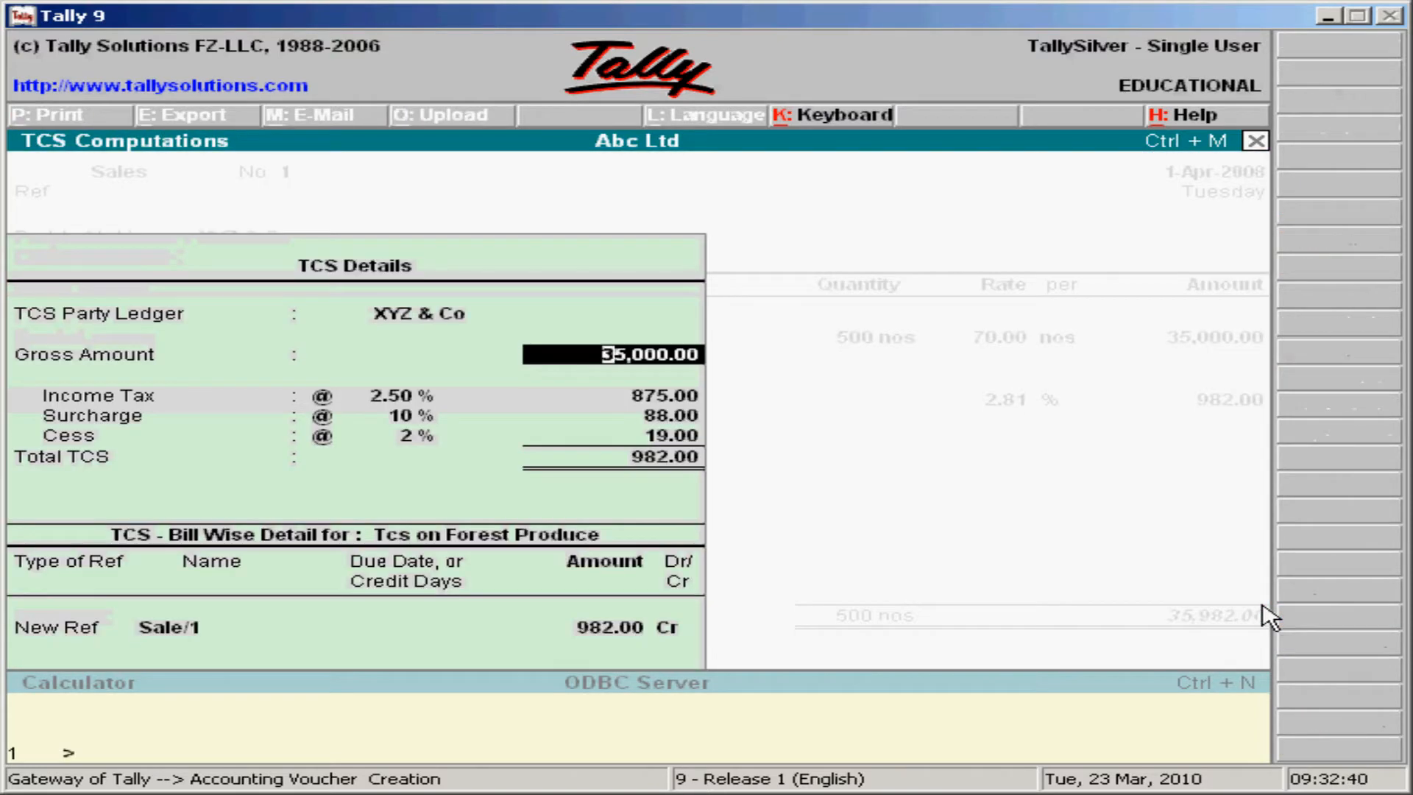
# - Accept the TCS details on the 35,000 gross amount with New Ref Sale/1, leave the narration blank and save the sales invoice
pyautogui.press('Return')
pyautogui.press('Return')
pyautogui.press('Return')
pyautogui.press('Return')
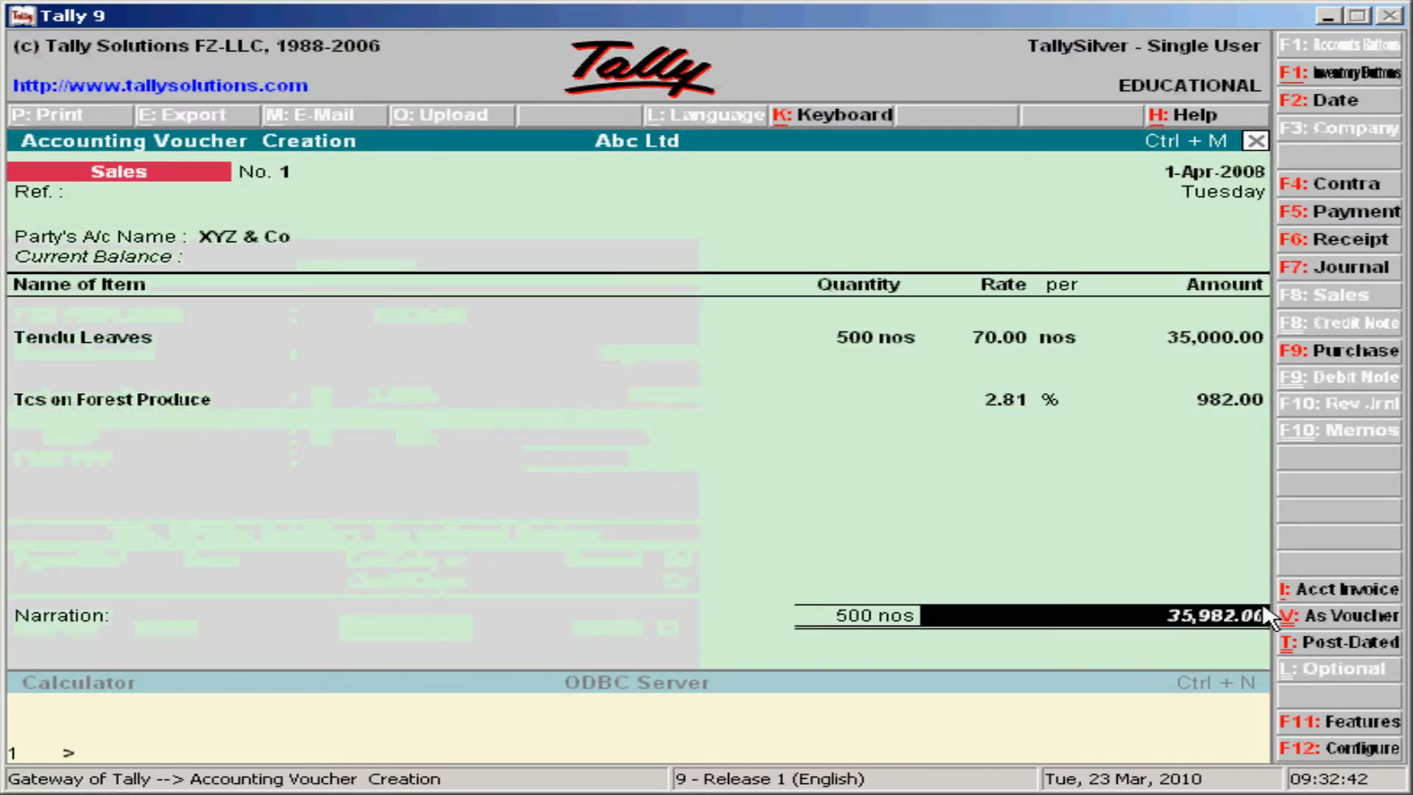
pyautogui.press('Return')
pyautogui.press('Return')
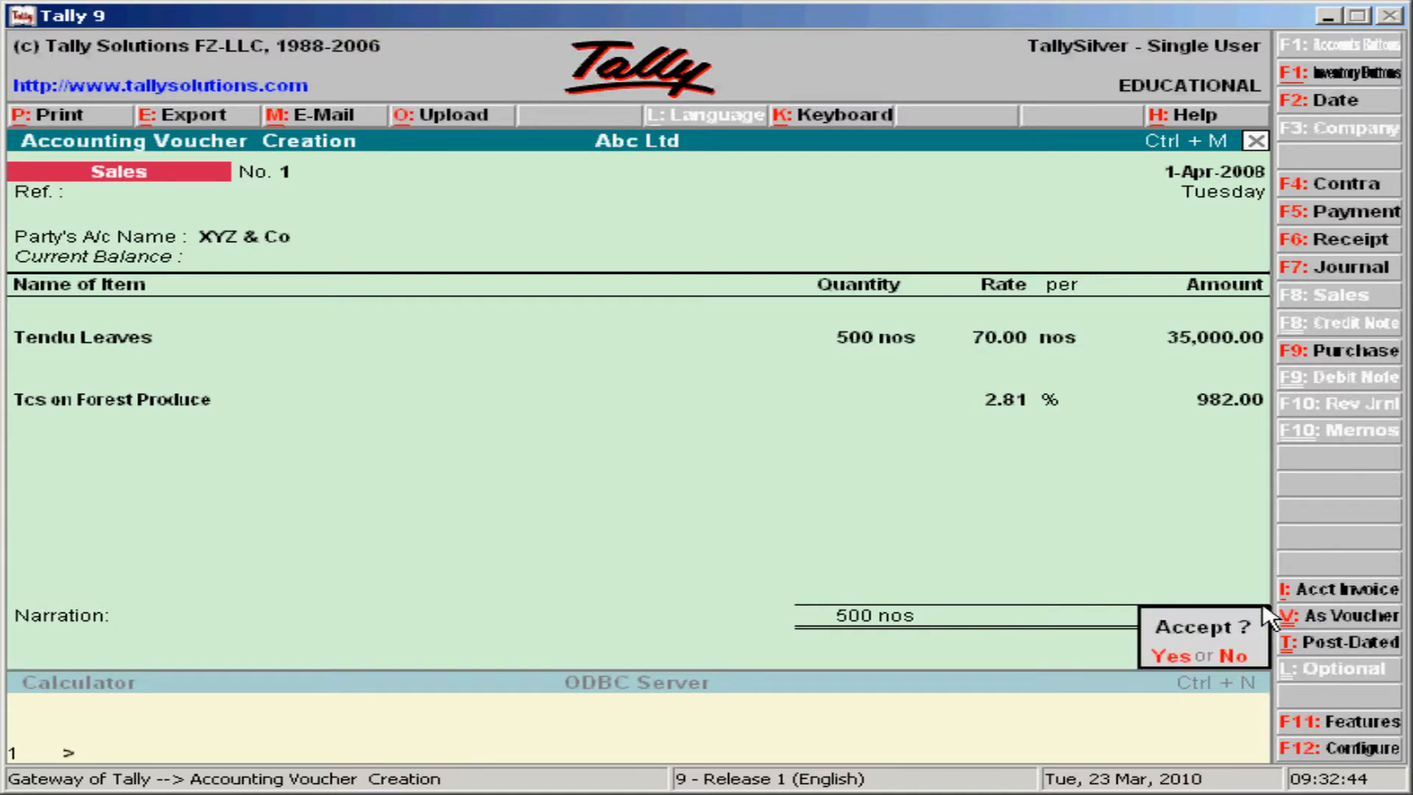
pyautogui.press('y')
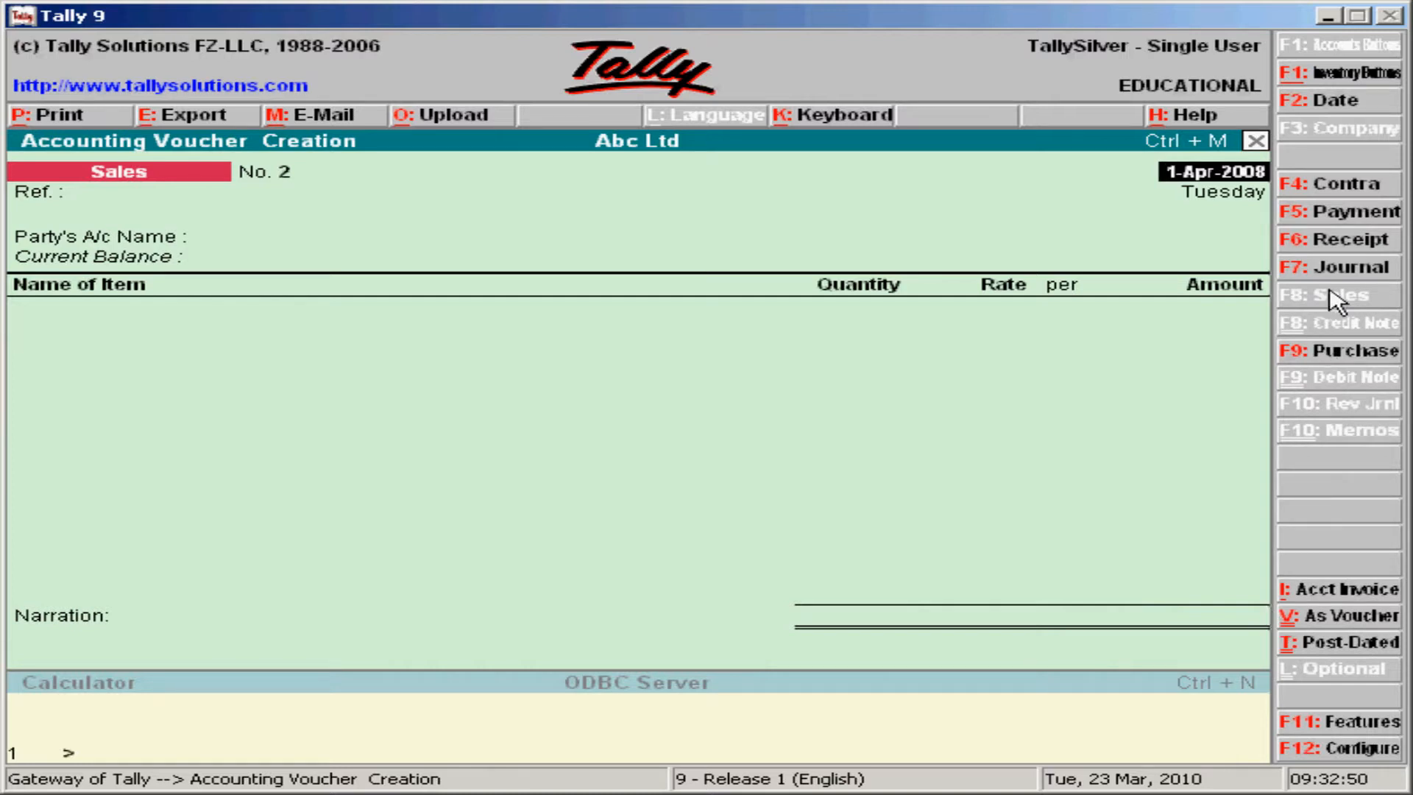
# - Start a receipt voucher dated 1-Apr-2008 with Cash as the account and credit XYZ & Co with 30,000
pyautogui.click(1333, 243)
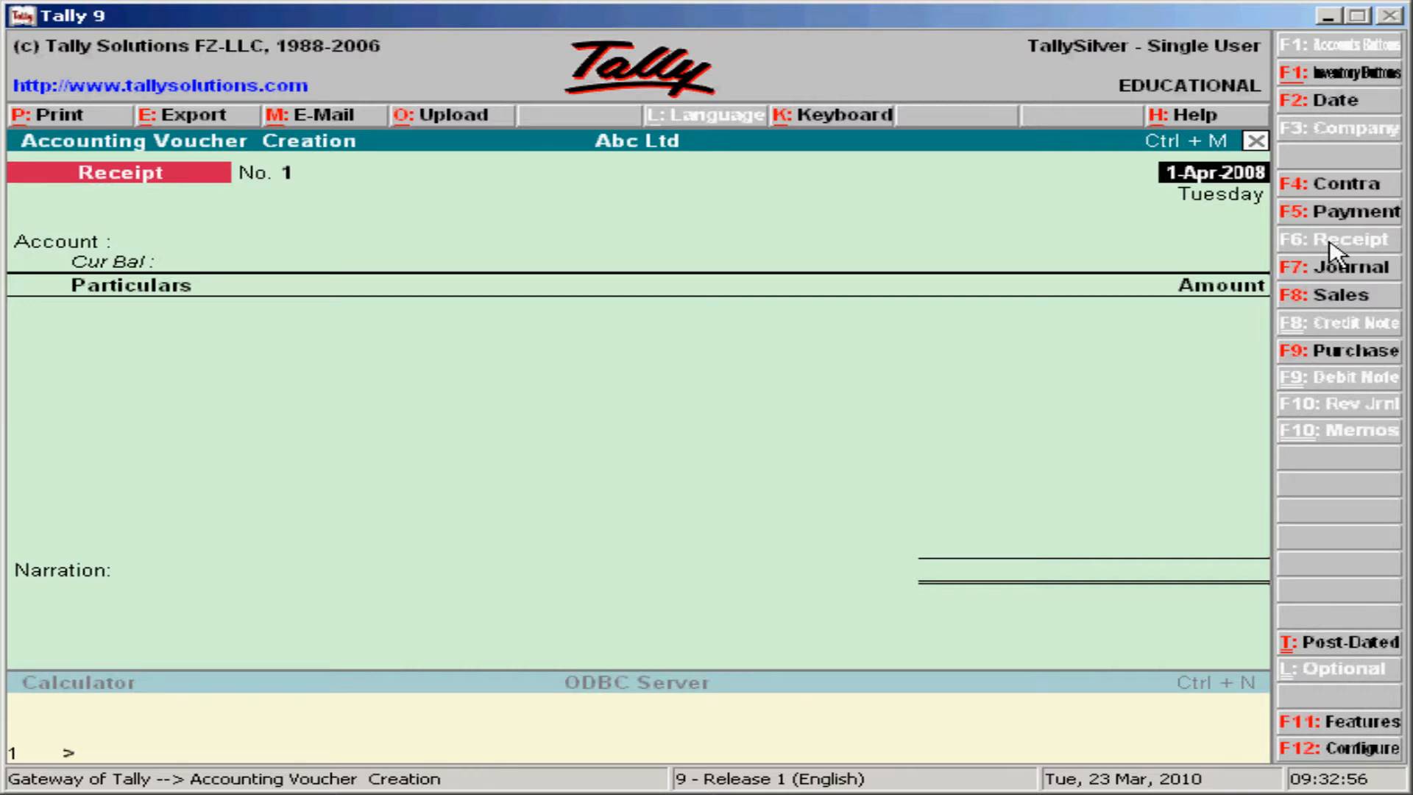
pyautogui.press('Return')
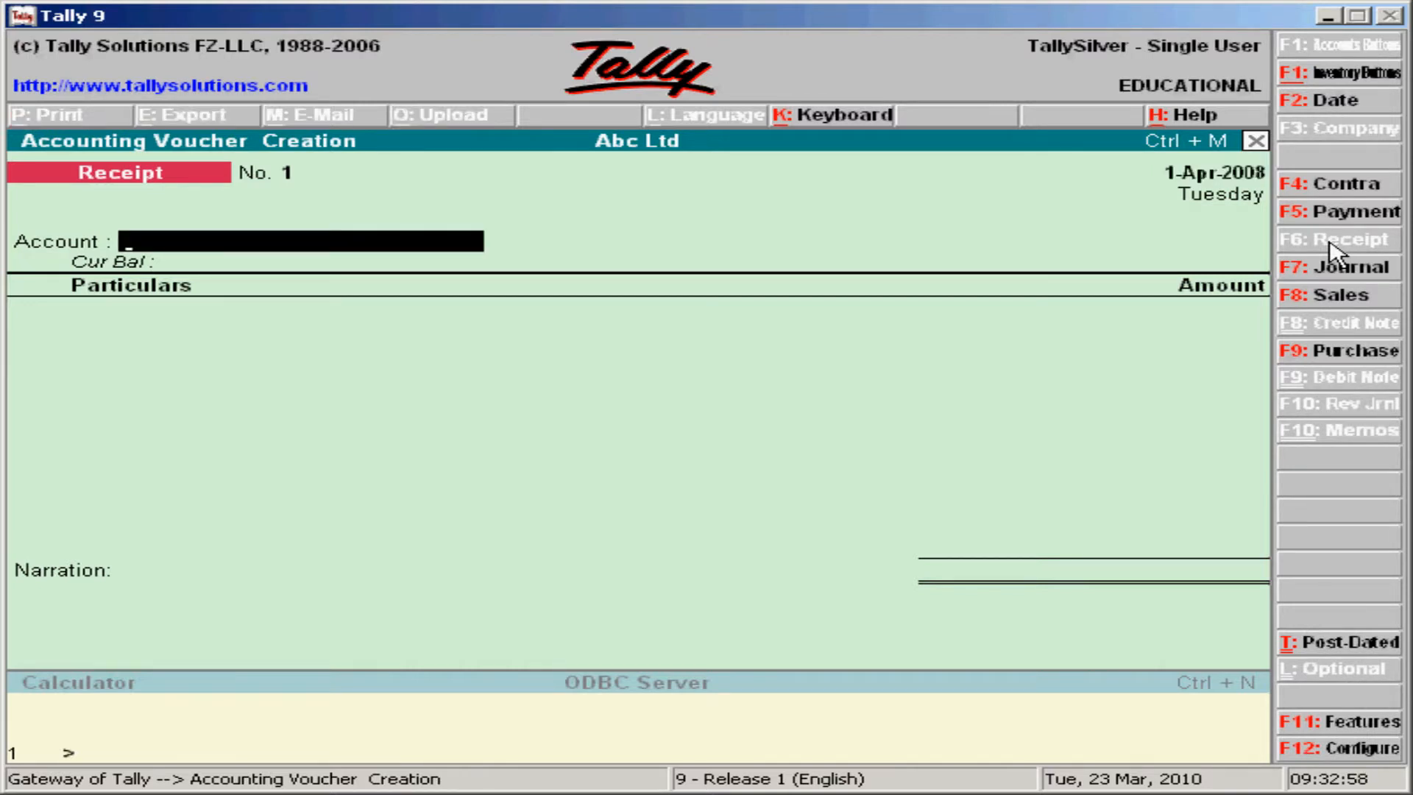
pyautogui.write('C')
pyautogui.press('Return')
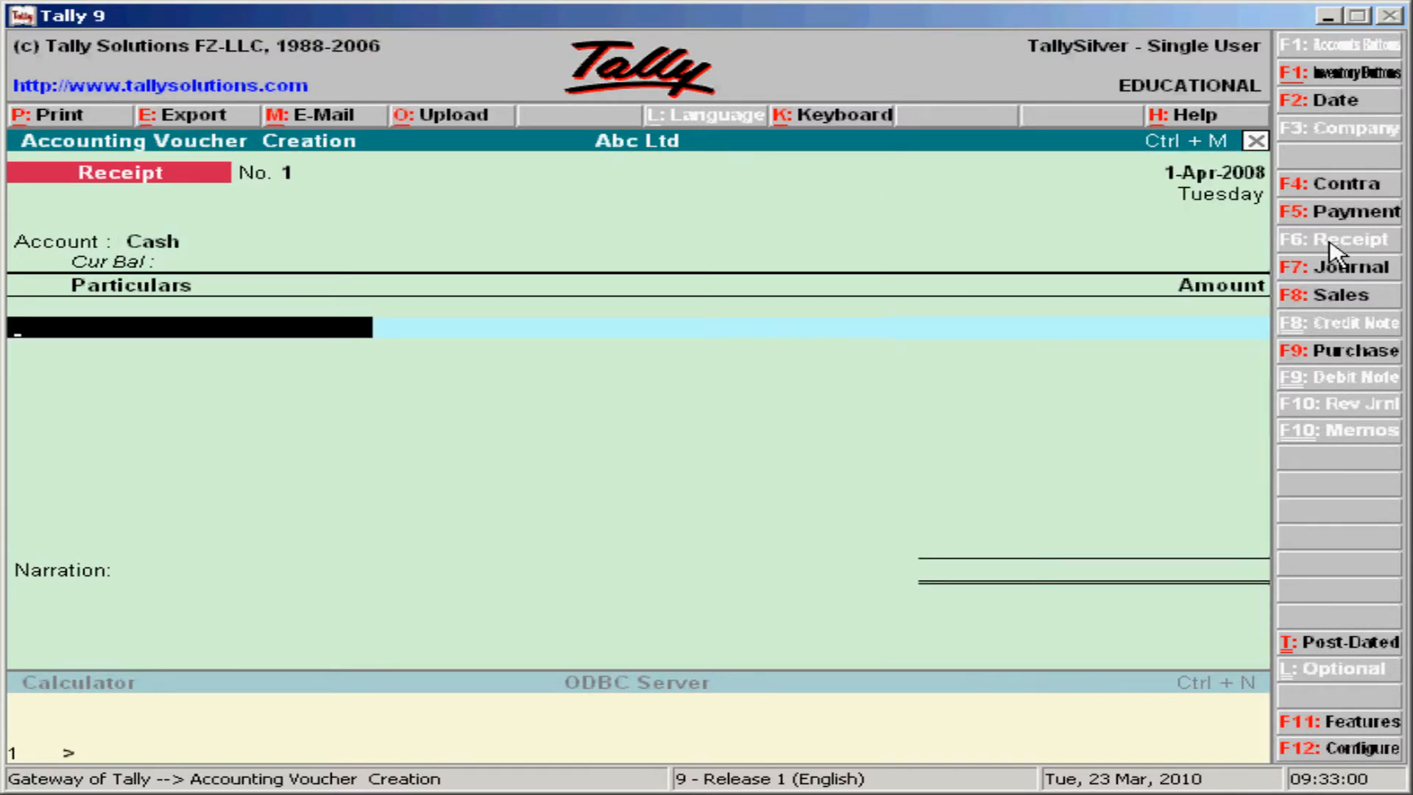
pyautogui.write('X')
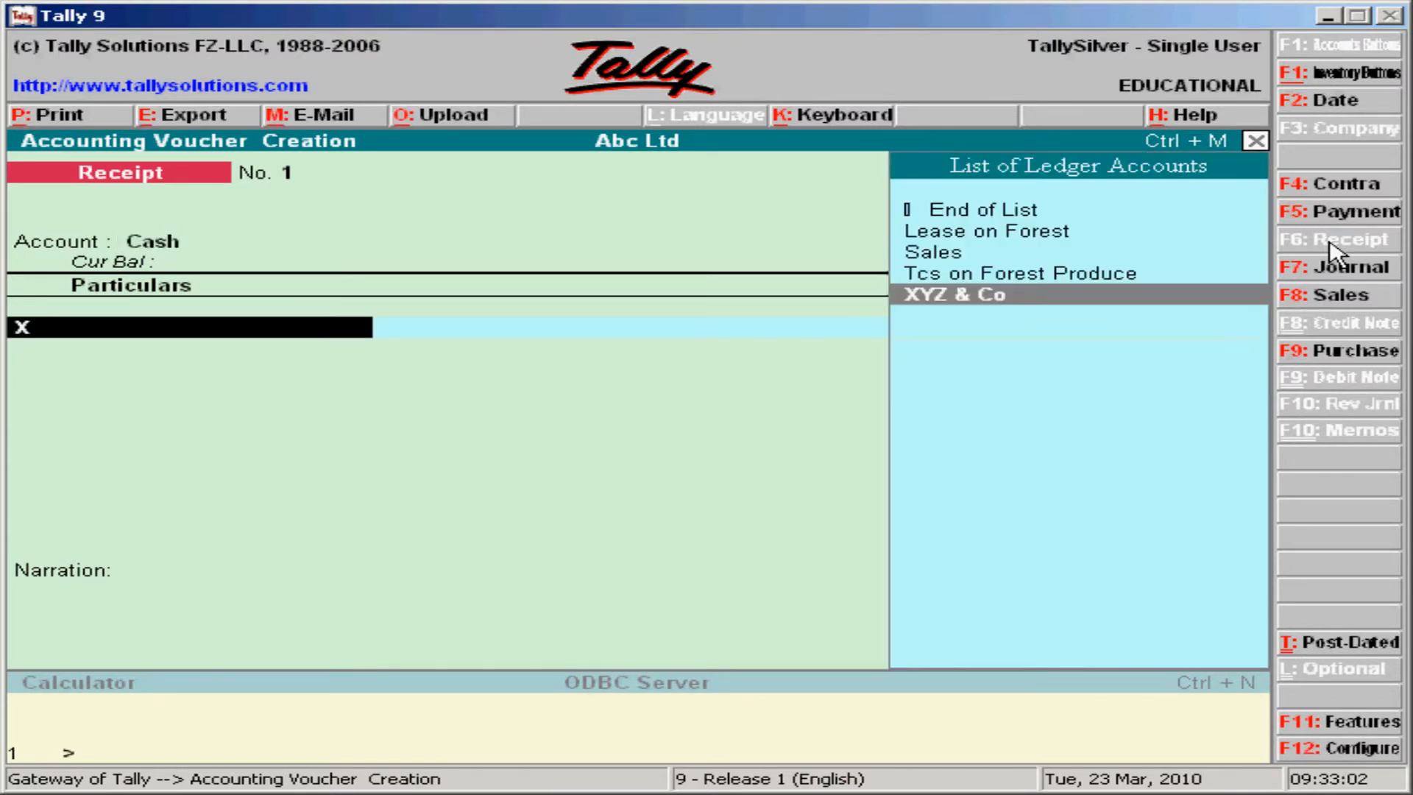
pyautogui.press('Return')
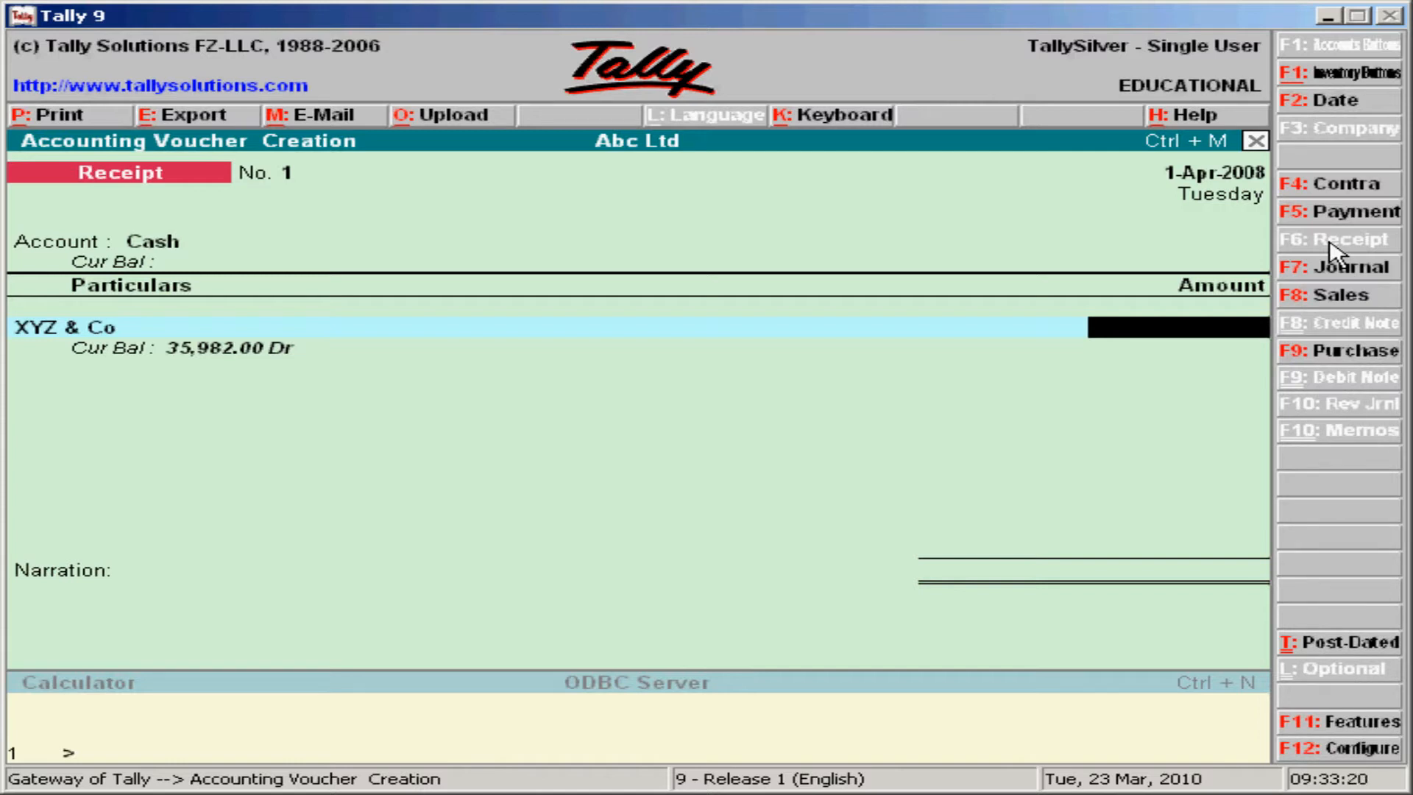
pyautogui.write('30000')
pyautogui.press('Return')
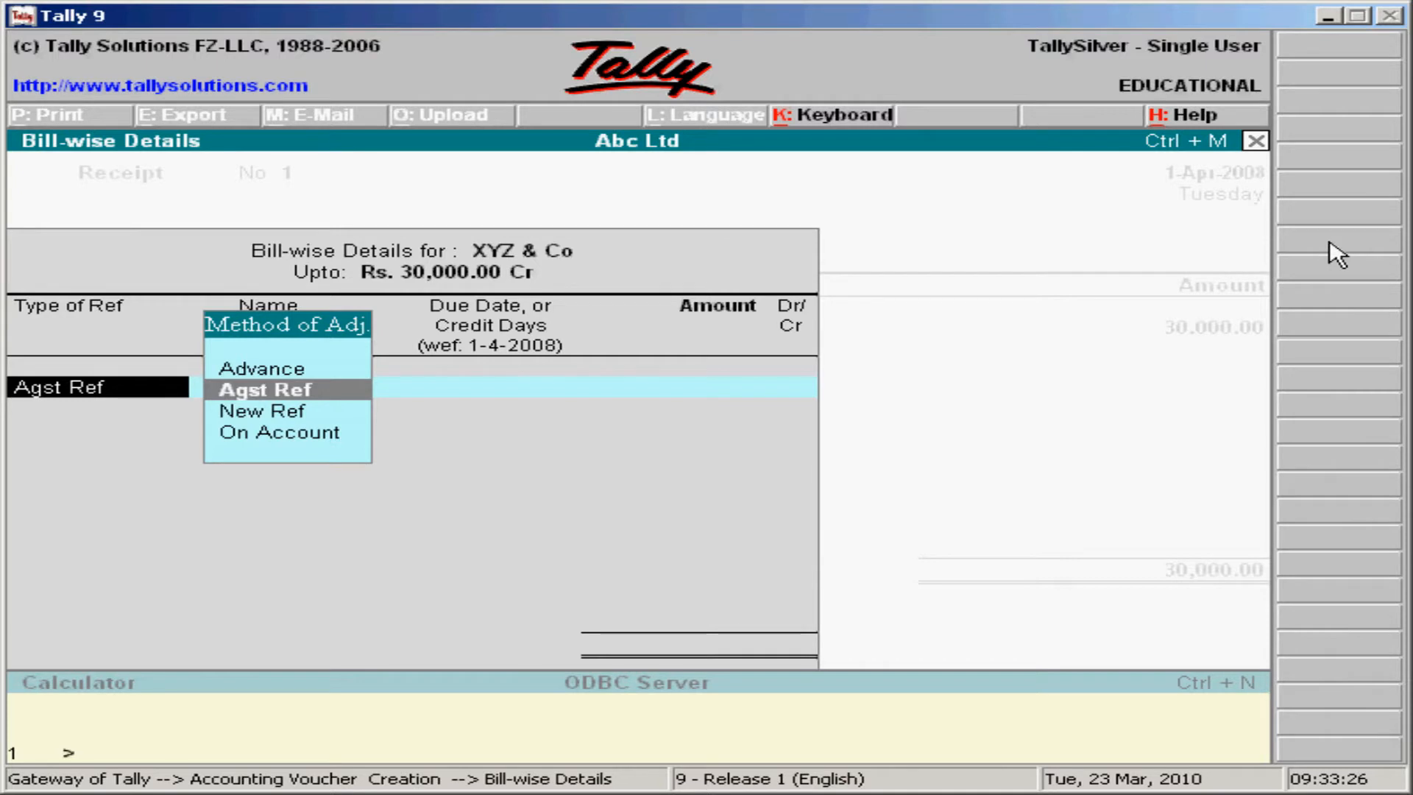
# - Adjust the 30,000 receipt as Agst Ref against pending bill 1 and save the voucher with a blank narration
pyautogui.press('Return')
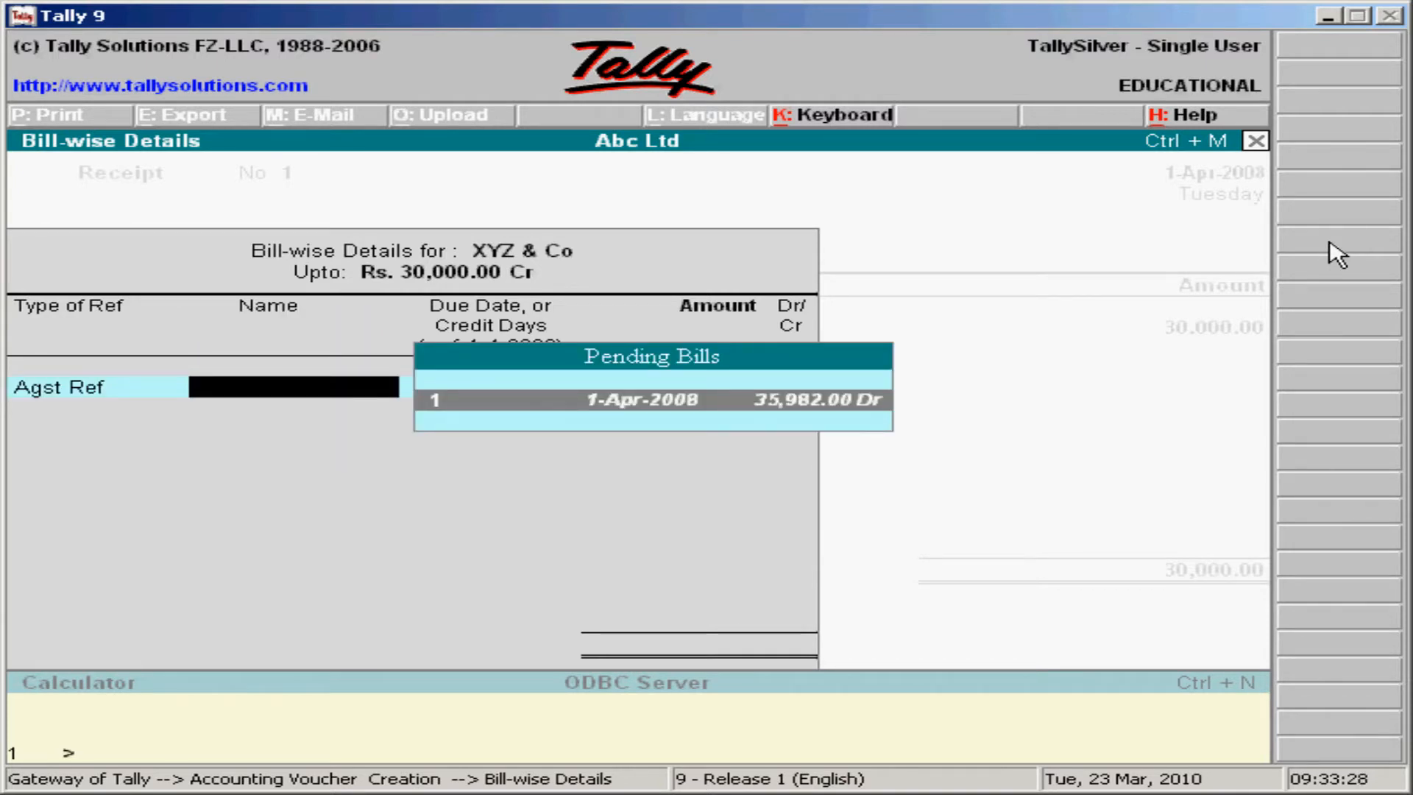
pyautogui.press('Return')
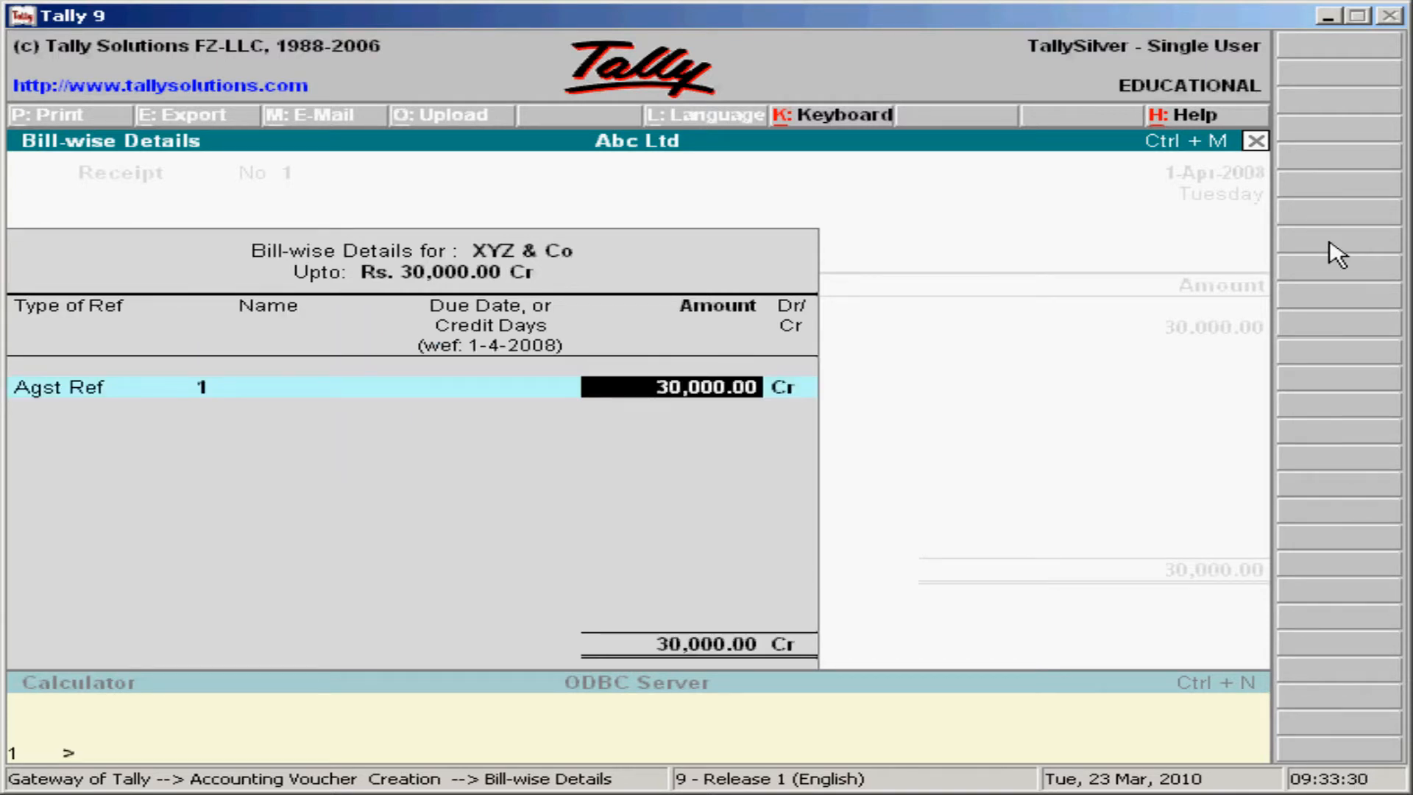
pyautogui.press('Return')
pyautogui.press('Return')
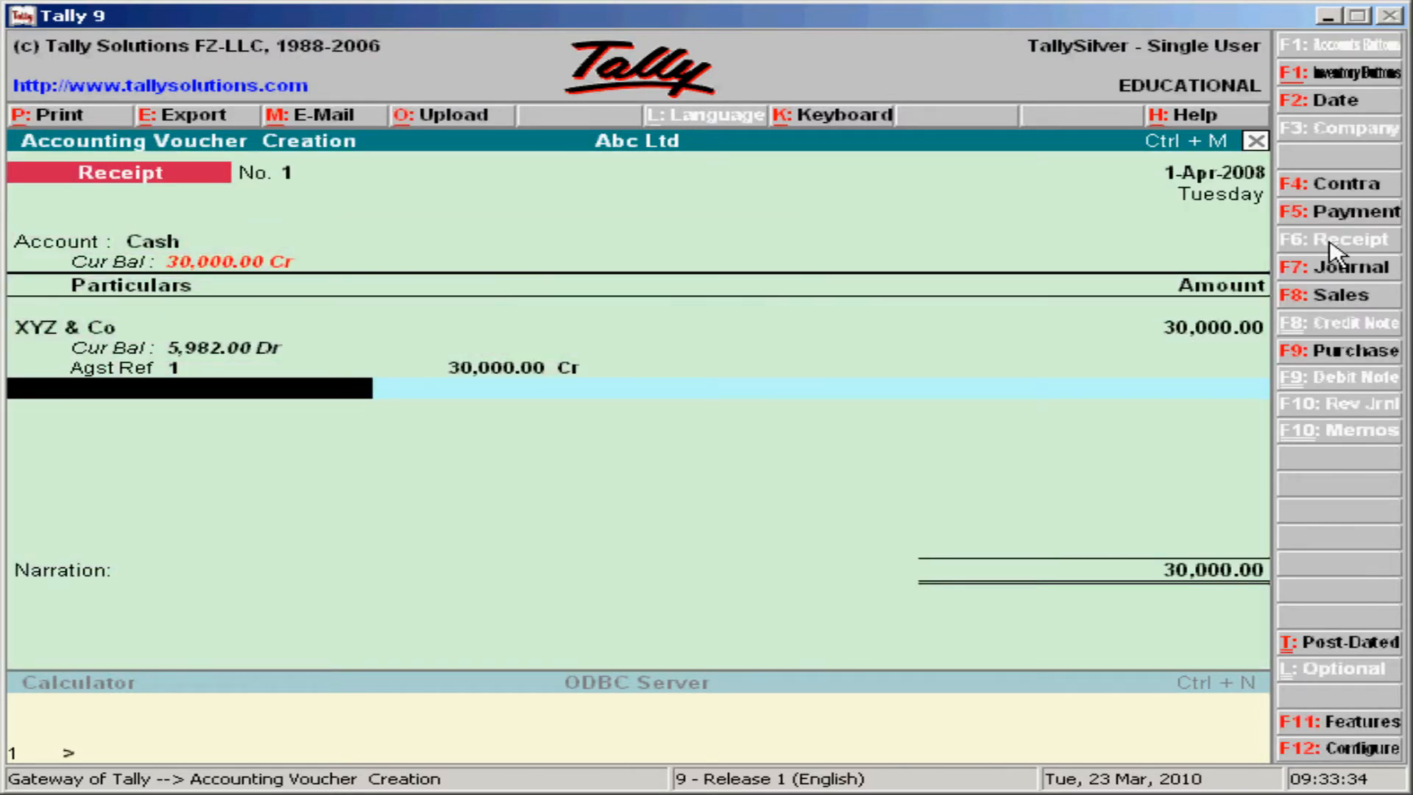
pyautogui.press('Return')
pyautogui.press('Return')
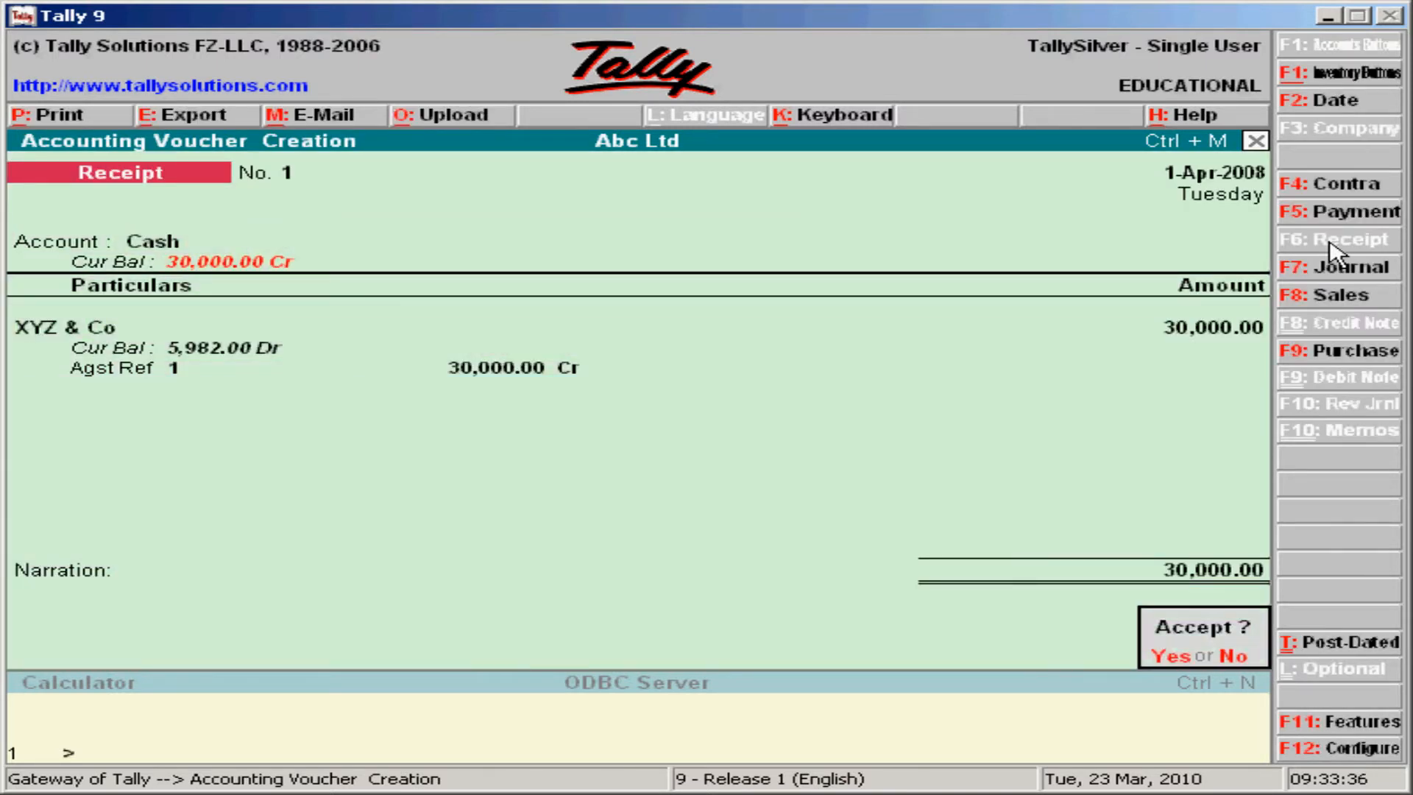
pyautogui.press('Return')
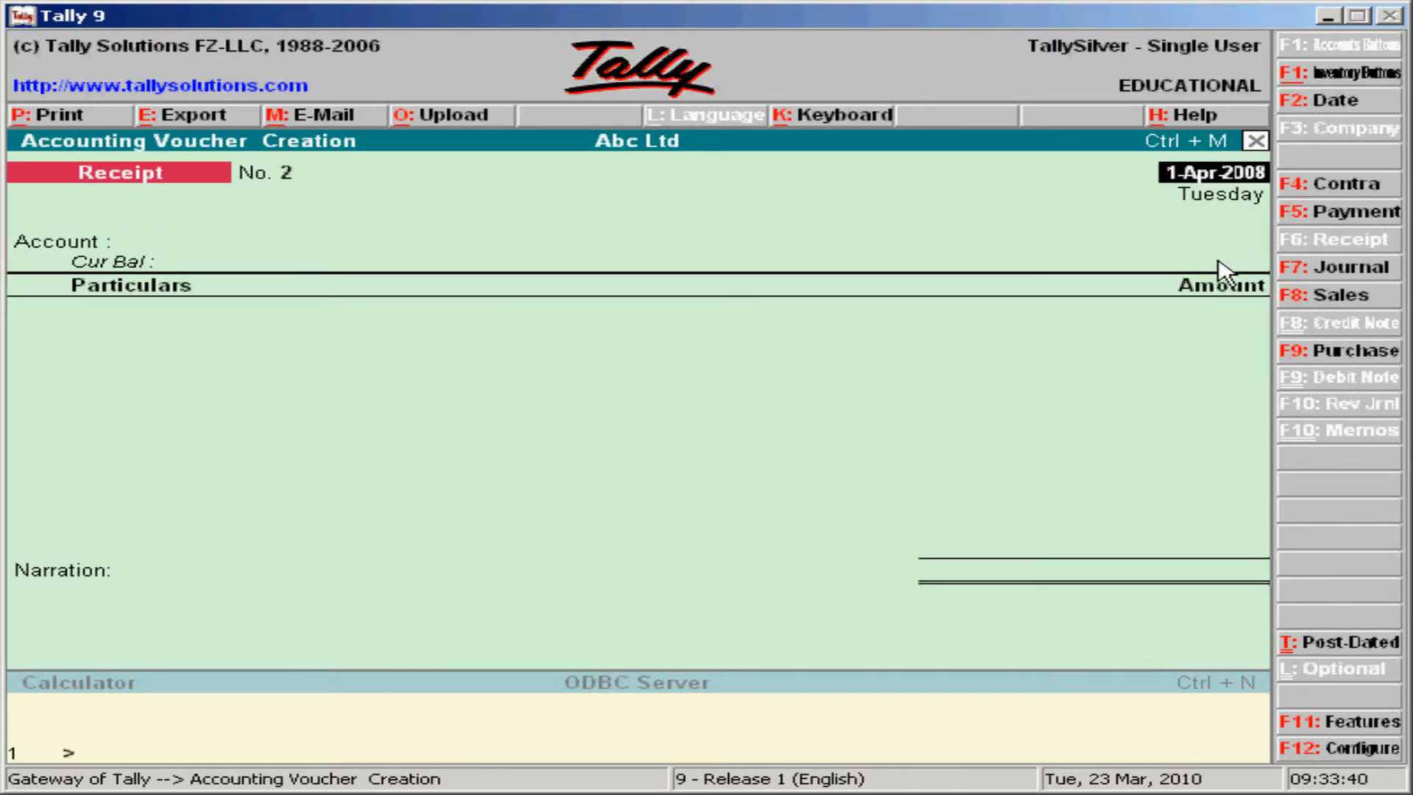
# - Fill a payment voucher using TCS Helper for Tcs on Forest Produce, with buyer status Non Company and to date 1-4-2008
pyautogui.click(1368, 215)
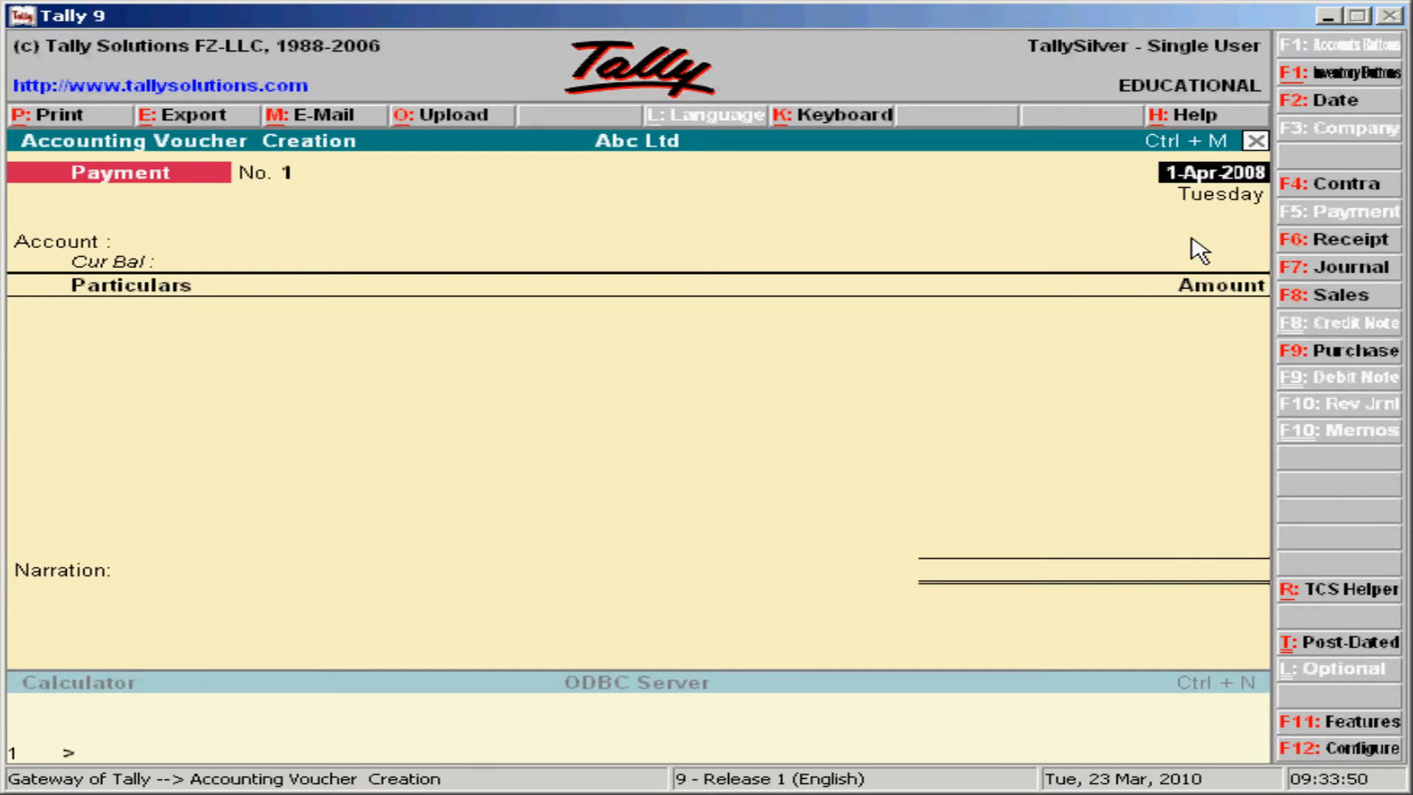
pyautogui.hotkey('alt', 'r')
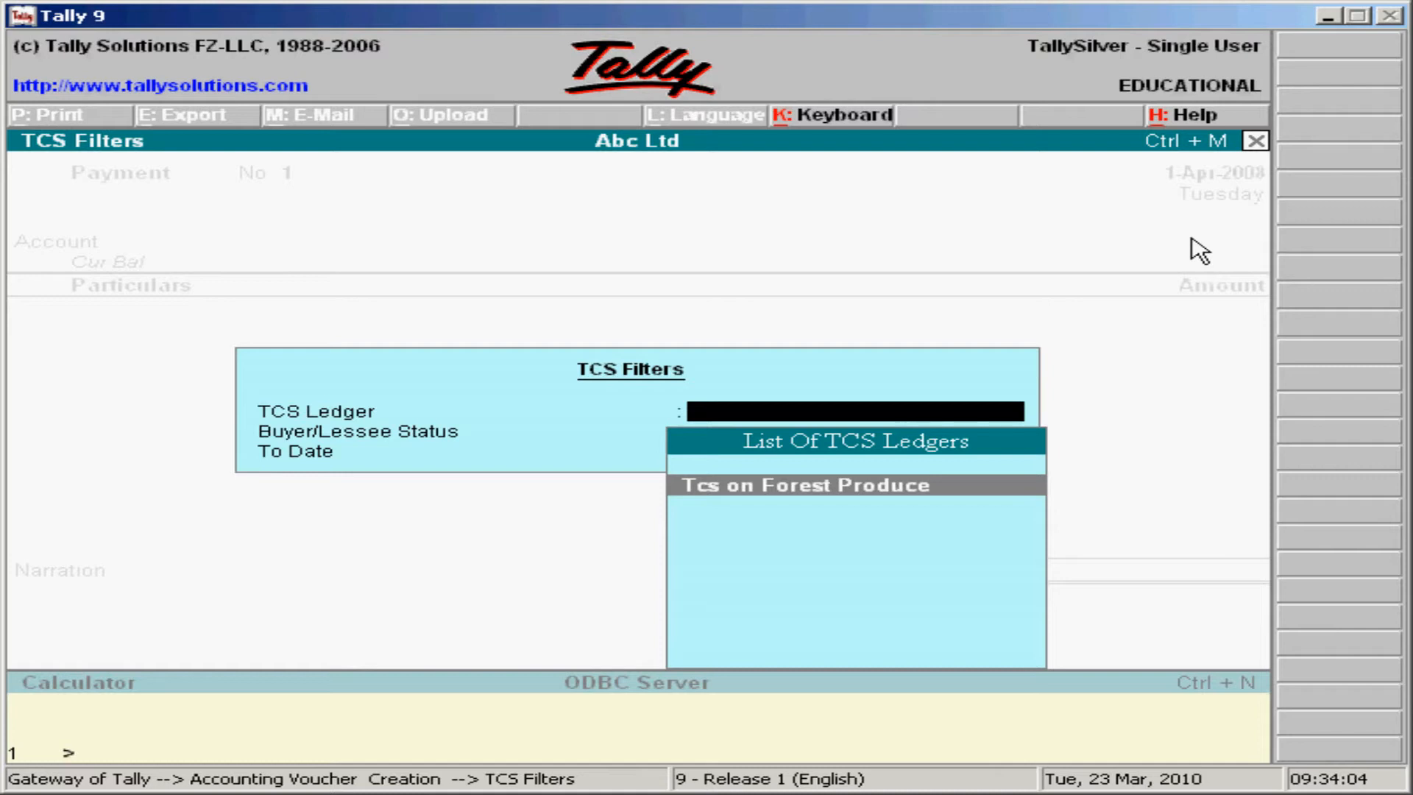
pyautogui.press('Return')
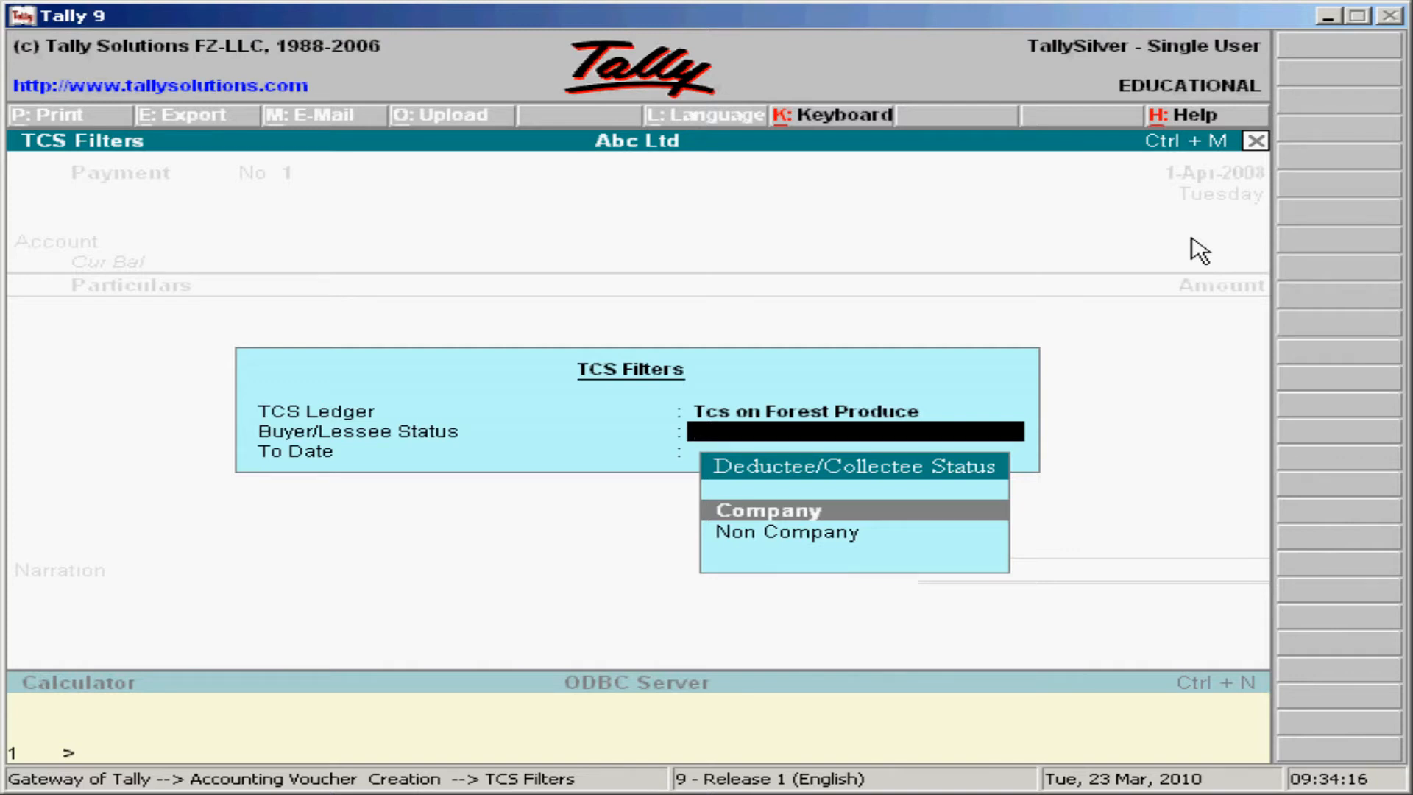
pyautogui.press('Return')
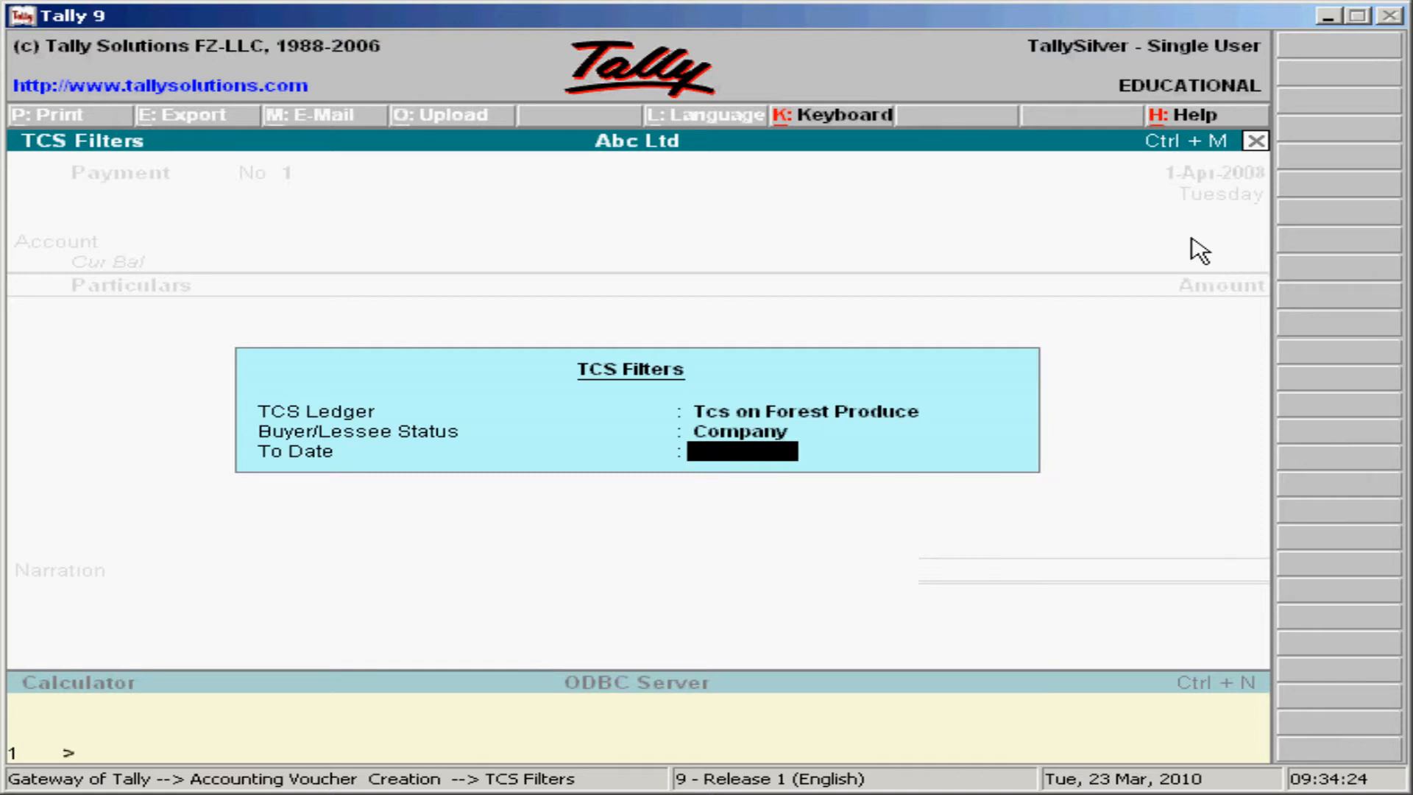
pyautogui.press('BackSpace')
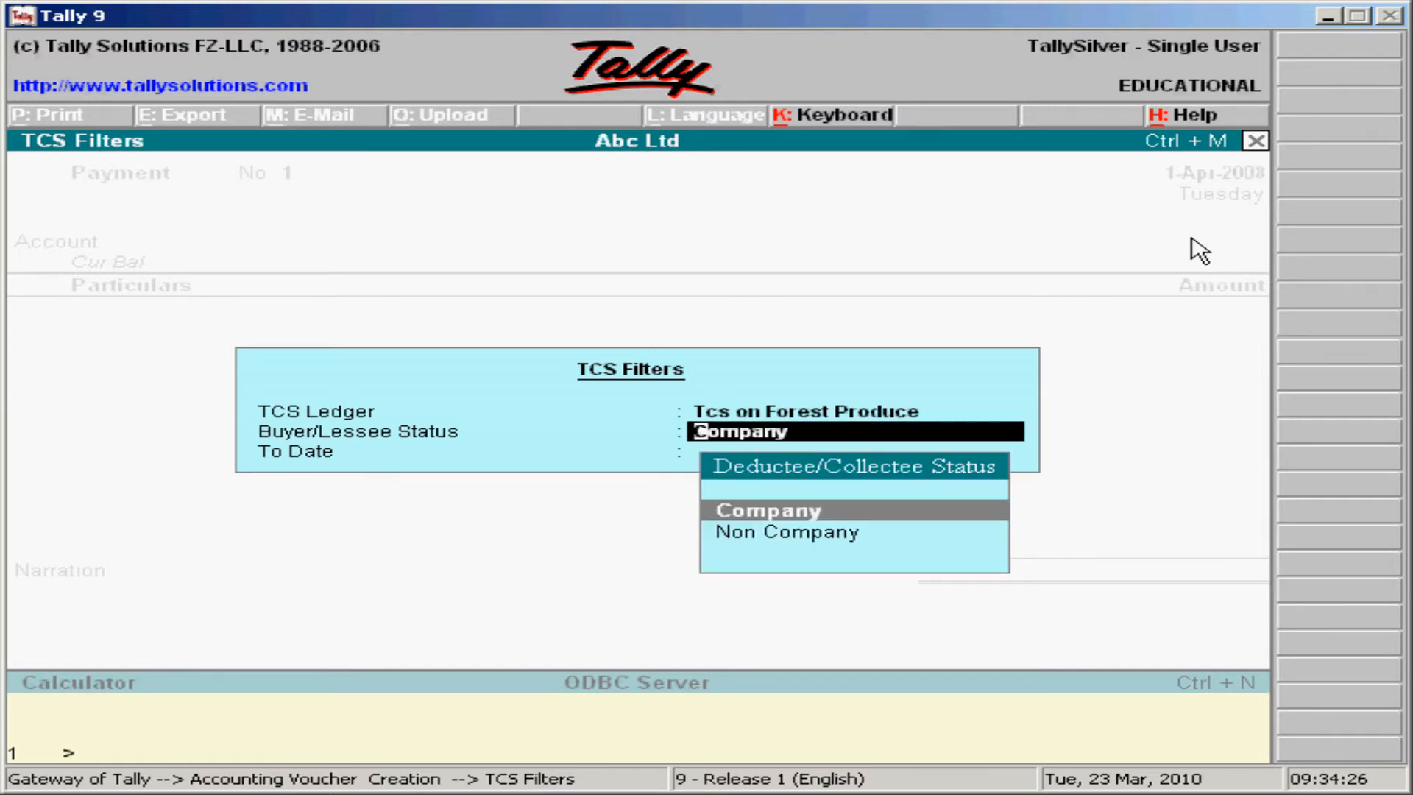
pyautogui.press('Down')
pyautogui.press('Return')
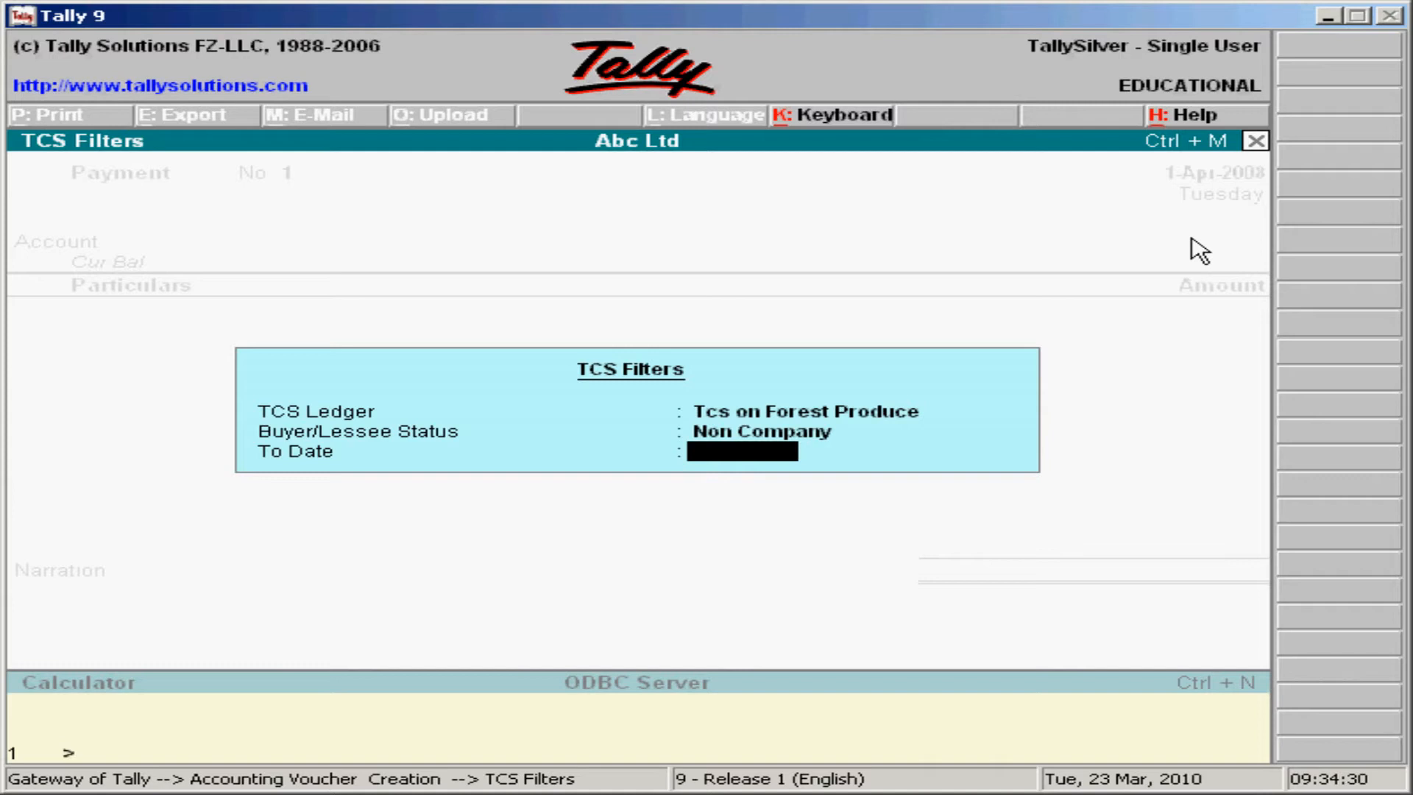
pyautogui.write('1-4-2008')
pyautogui.press('Return')
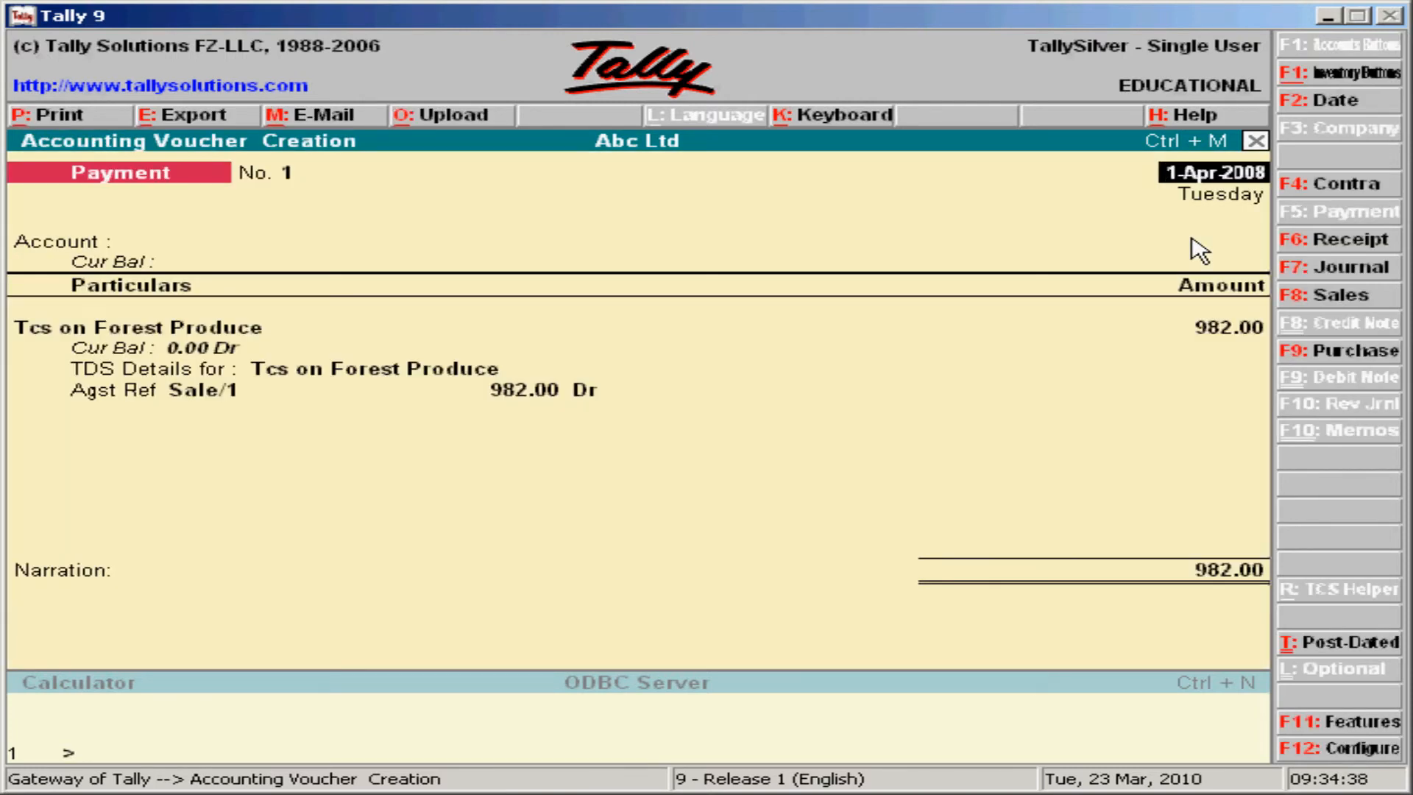
# - Keep the payment date 1-Apr-2008, pay the TCS from Cash and save the voucher with a blank narration
pyautogui.press('Return')
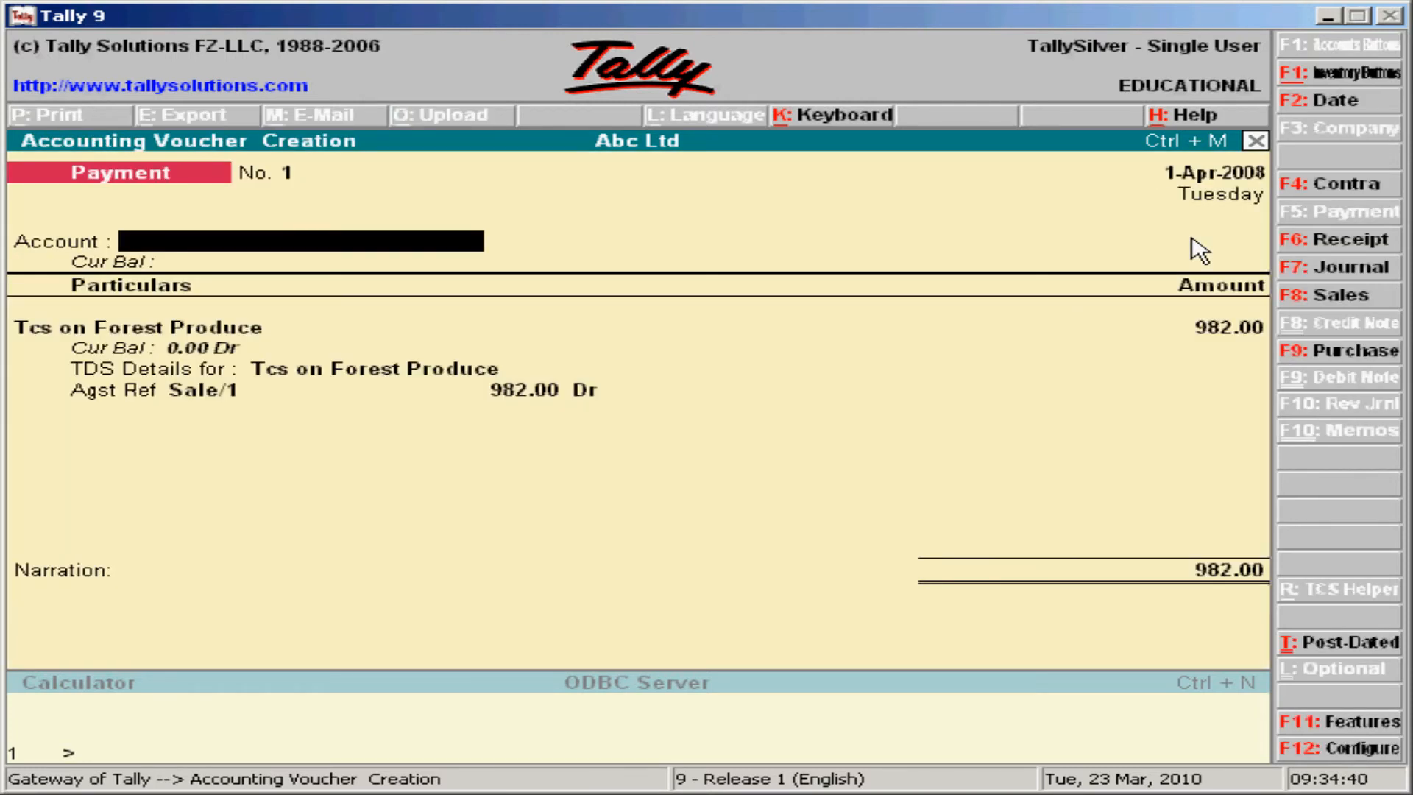
pyautogui.write('b')
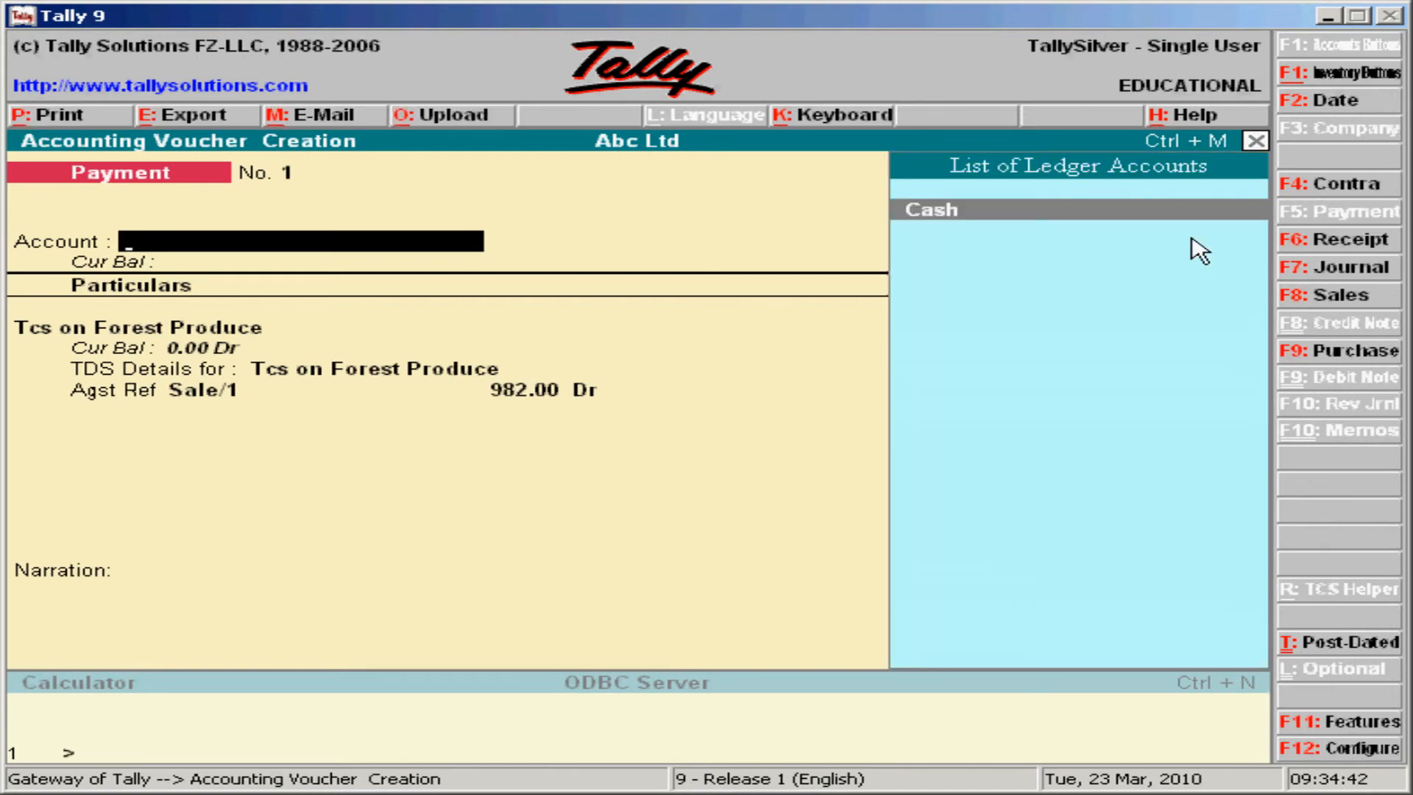
pyautogui.press('Return')
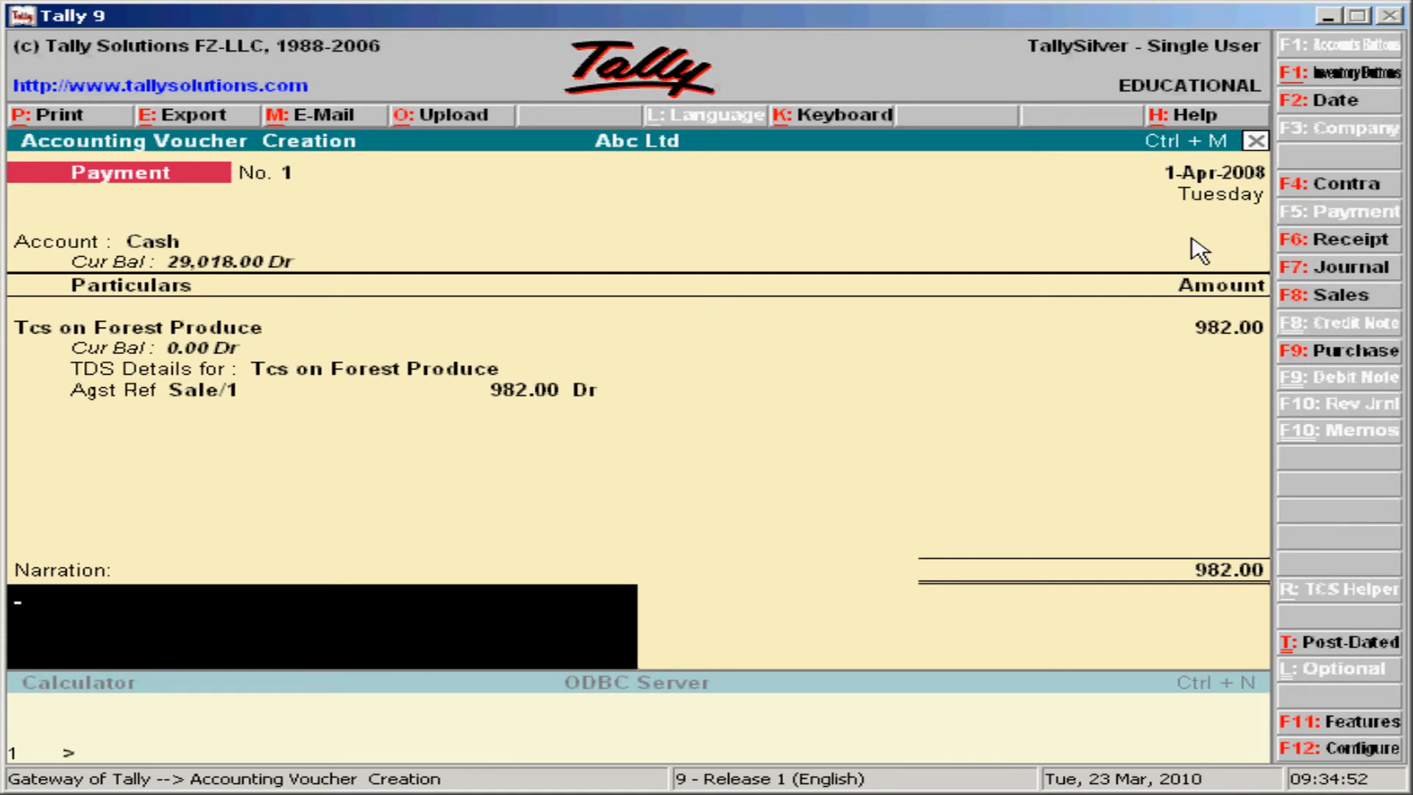
pyautogui.press('Return')
pyautogui.press('Return')
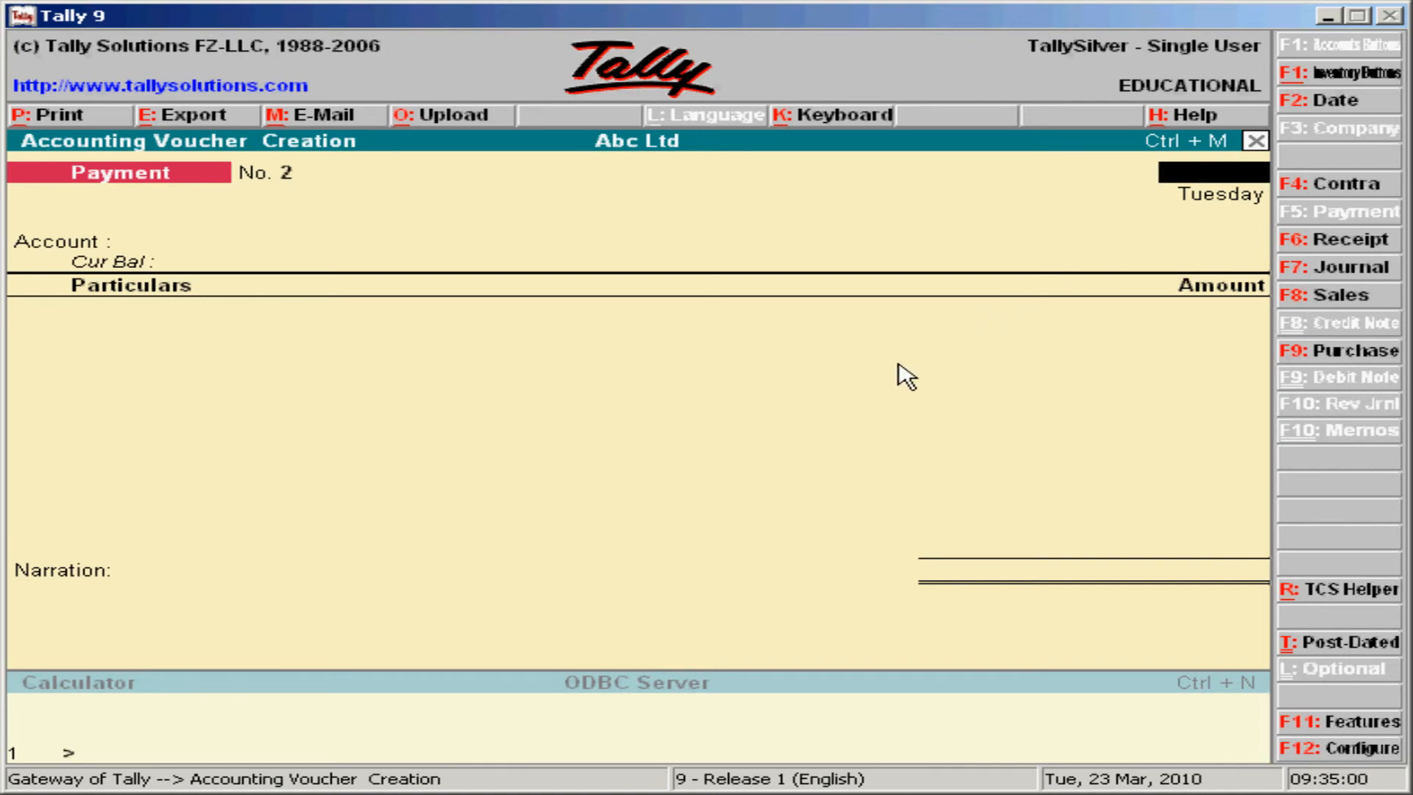
# - Leave voucher entry and bring up the Account Books reports
pyautogui.press('Escape')
pyautogui.press('y')
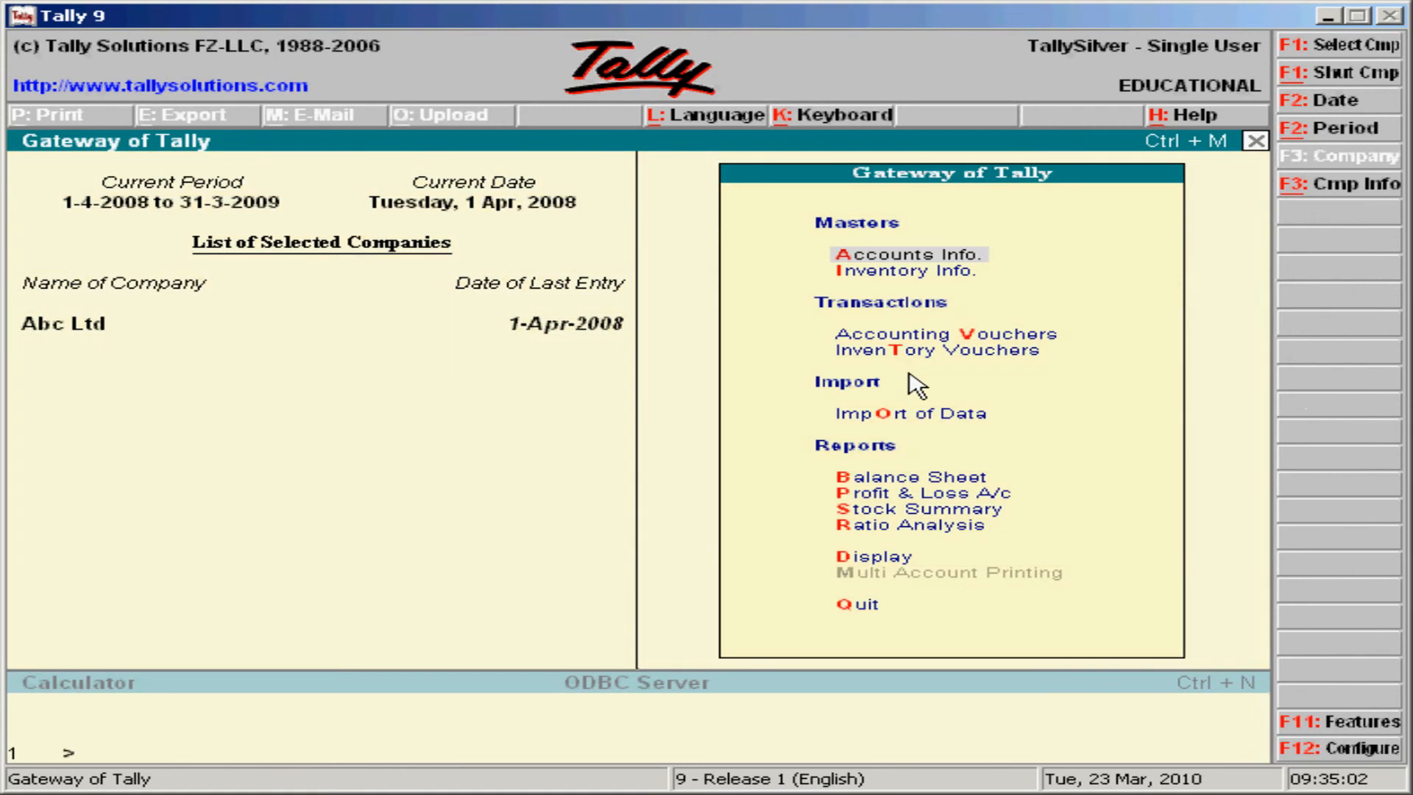
pyautogui.click(895, 560)
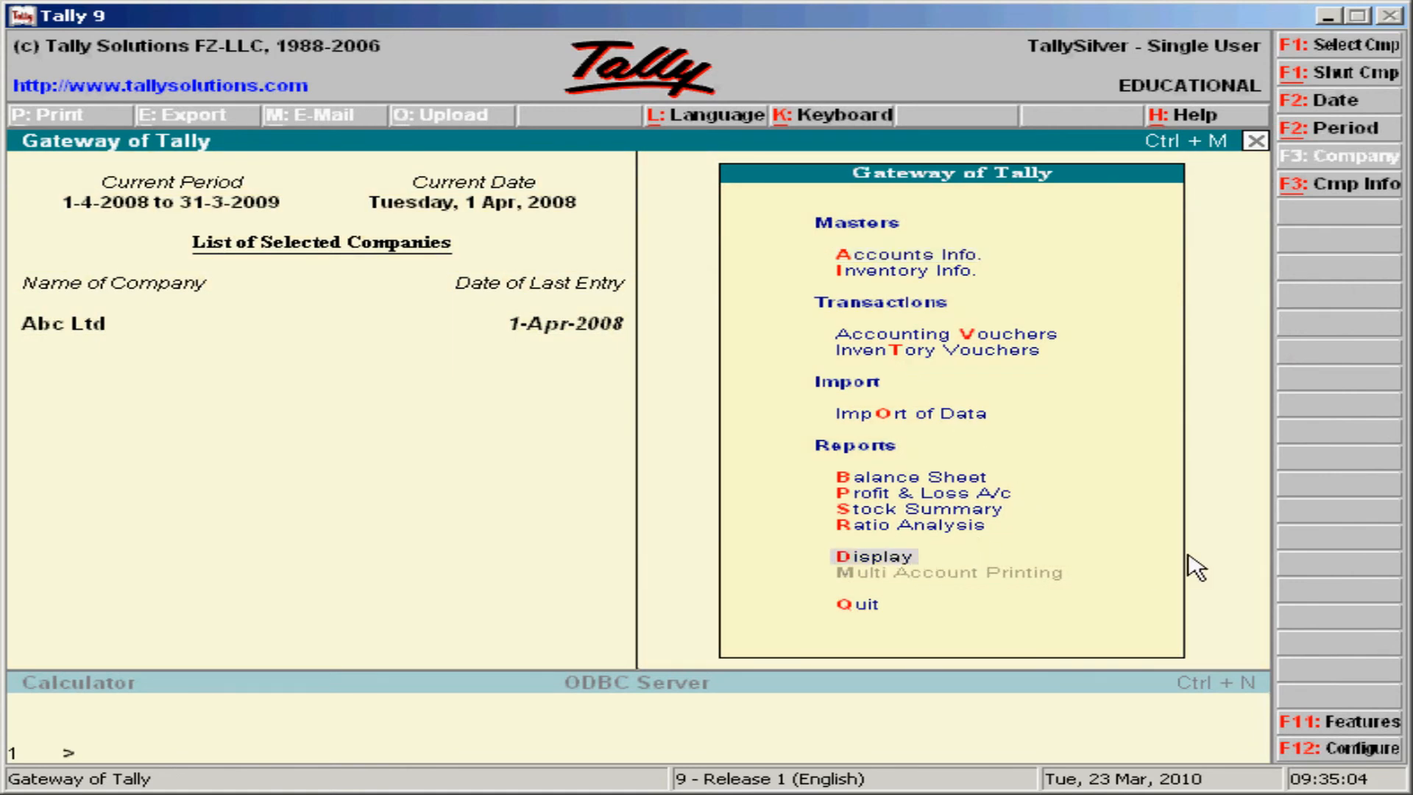
pyautogui.press('Return')
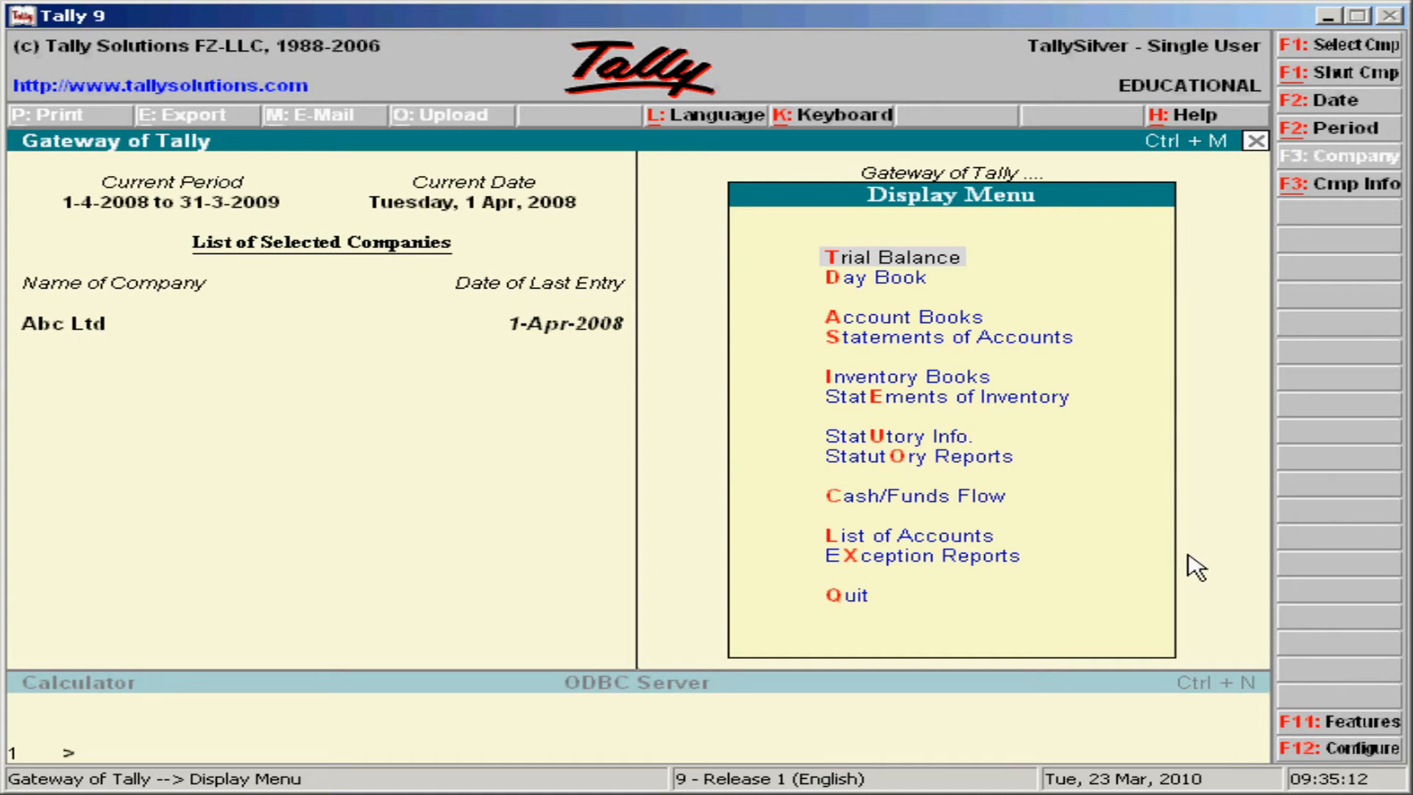
pyautogui.press('Down')
pyautogui.press('Down')
pyautogui.press('Return')
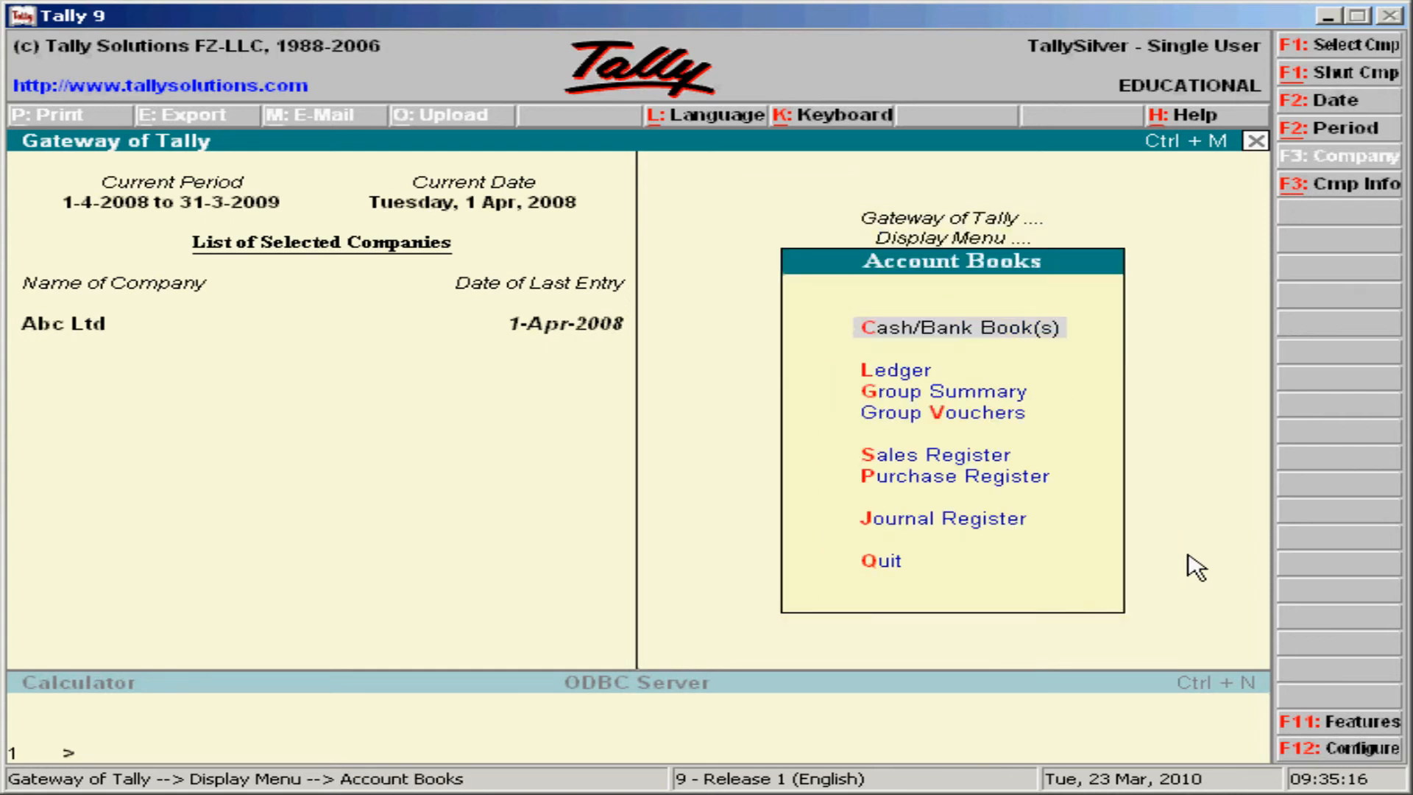
# - Display the ledger vouchers of Tcs on Forest Produce
pyautogui.press('Down')
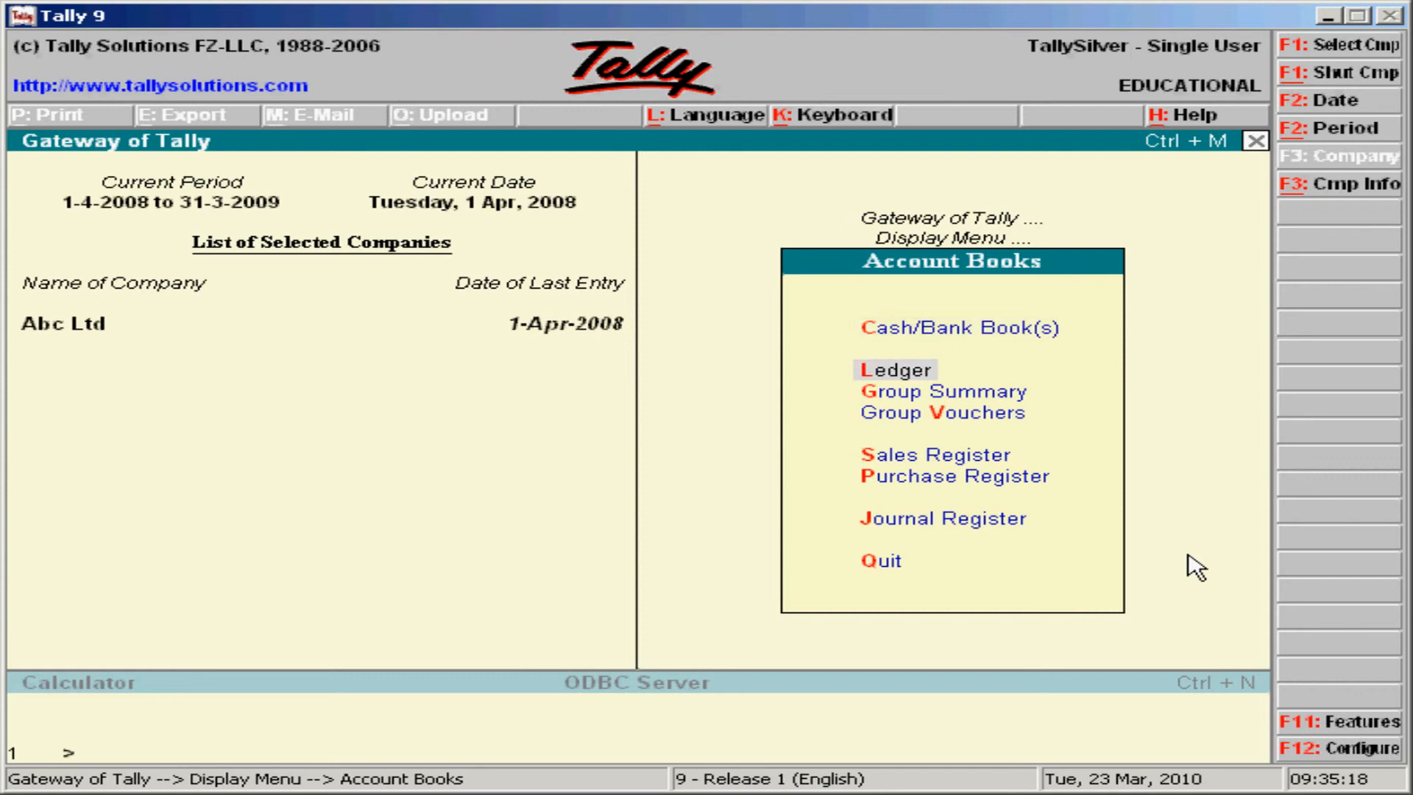
pyautogui.press('Return')
pyautogui.press('Down')
pyautogui.press('Down')
pyautogui.press('Down')
pyautogui.press('Down')
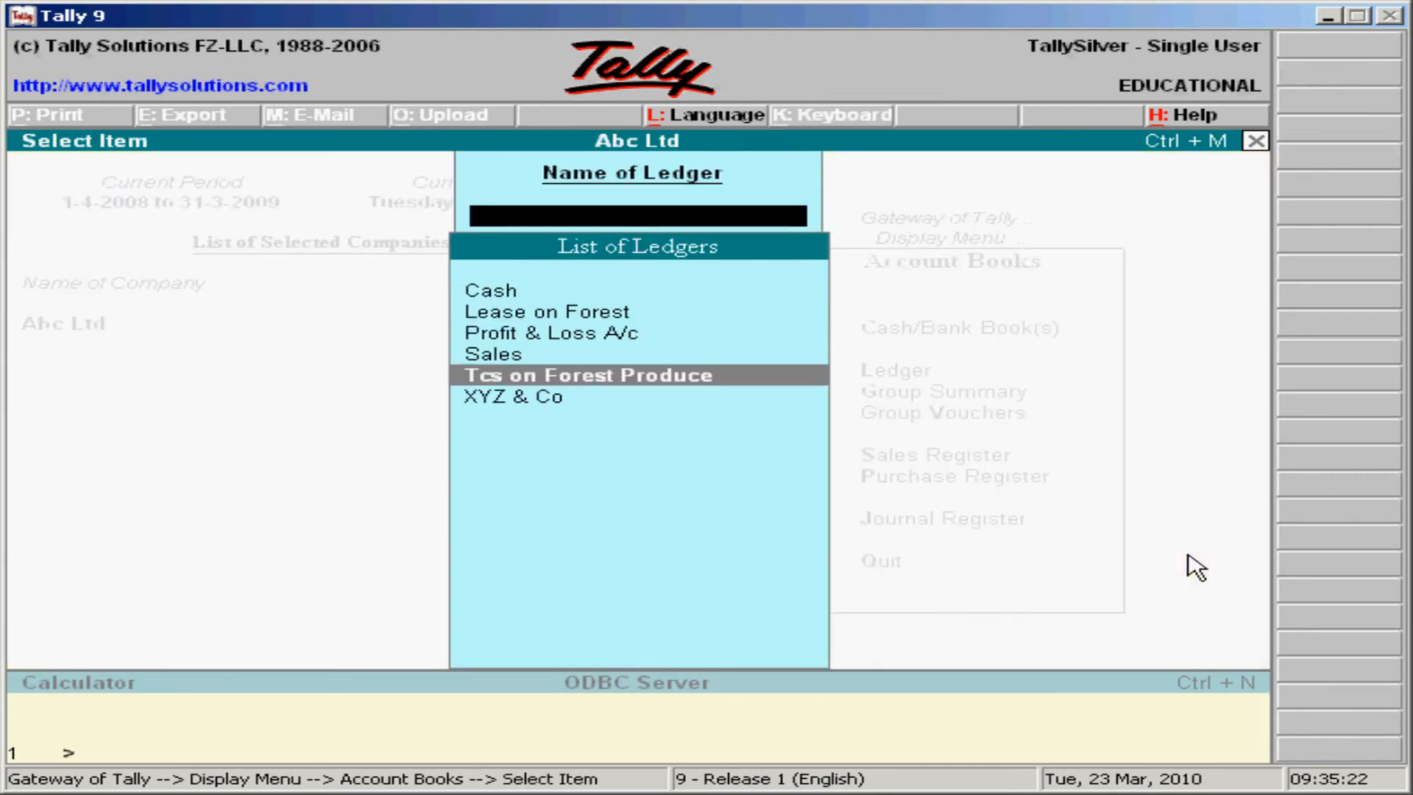
pyautogui.press('Return')
# - Check the sales and payment entries in the Tcs on Forest Produce ledger and open the XYZ & Co sales voucher
pyautogui.press('Down')
pyautogui.press('Up')
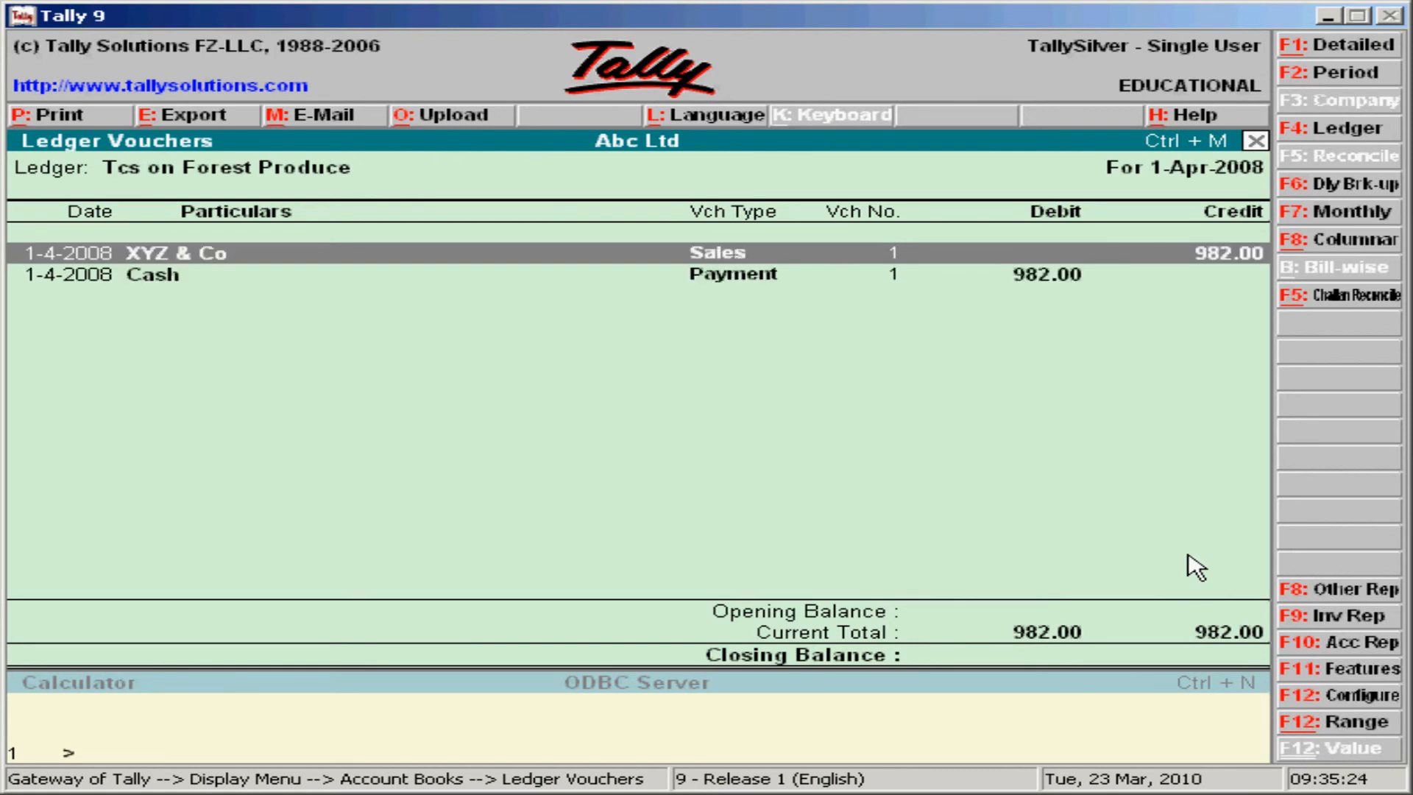
pyautogui.press('Down')
pyautogui.press('Up')
pyautogui.press('Down')
pyautogui.press('Up')
pyautogui.press('Return')
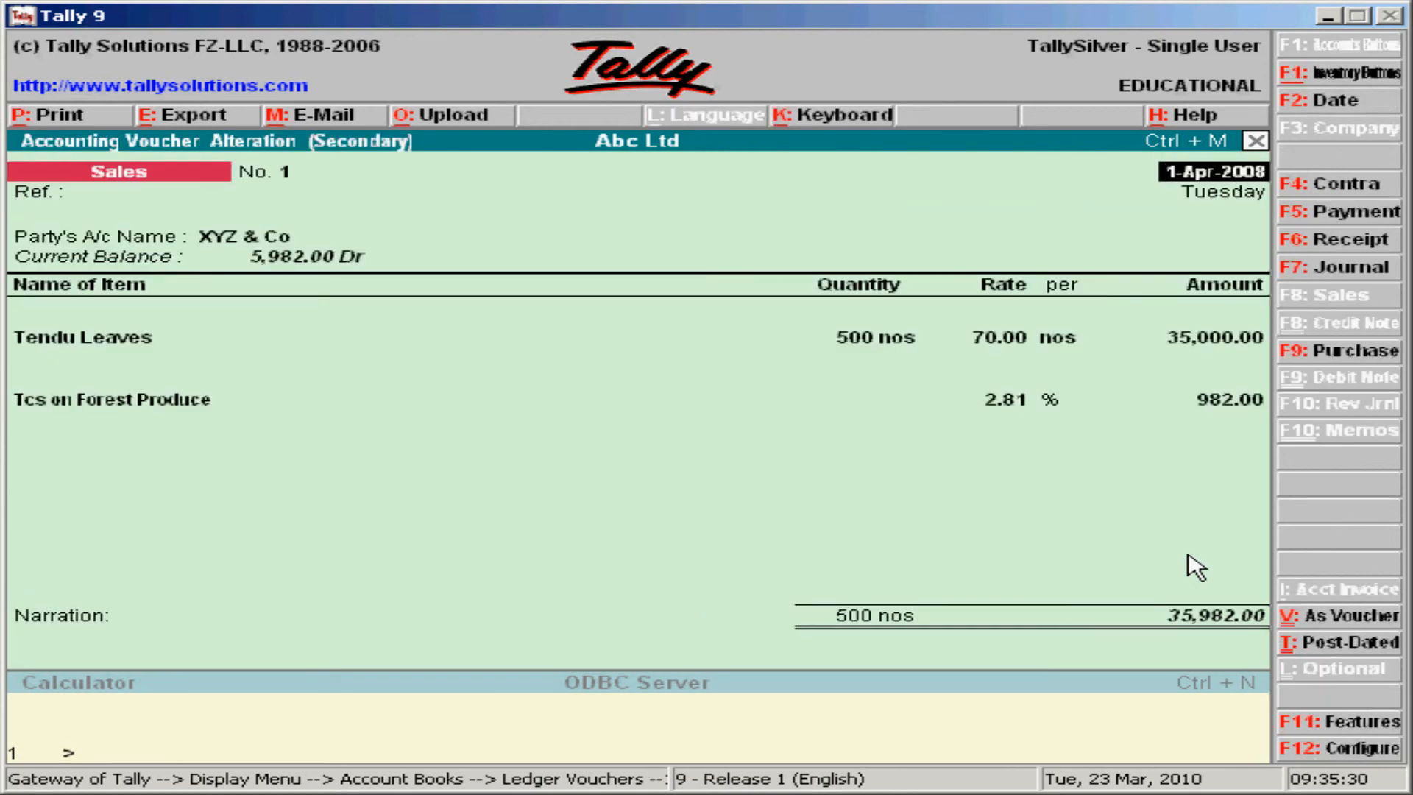
# - Close the XYZ & Co sales voucher, then view the Cash payment voucher from the ledger and close it
pyautogui.press('Escape')
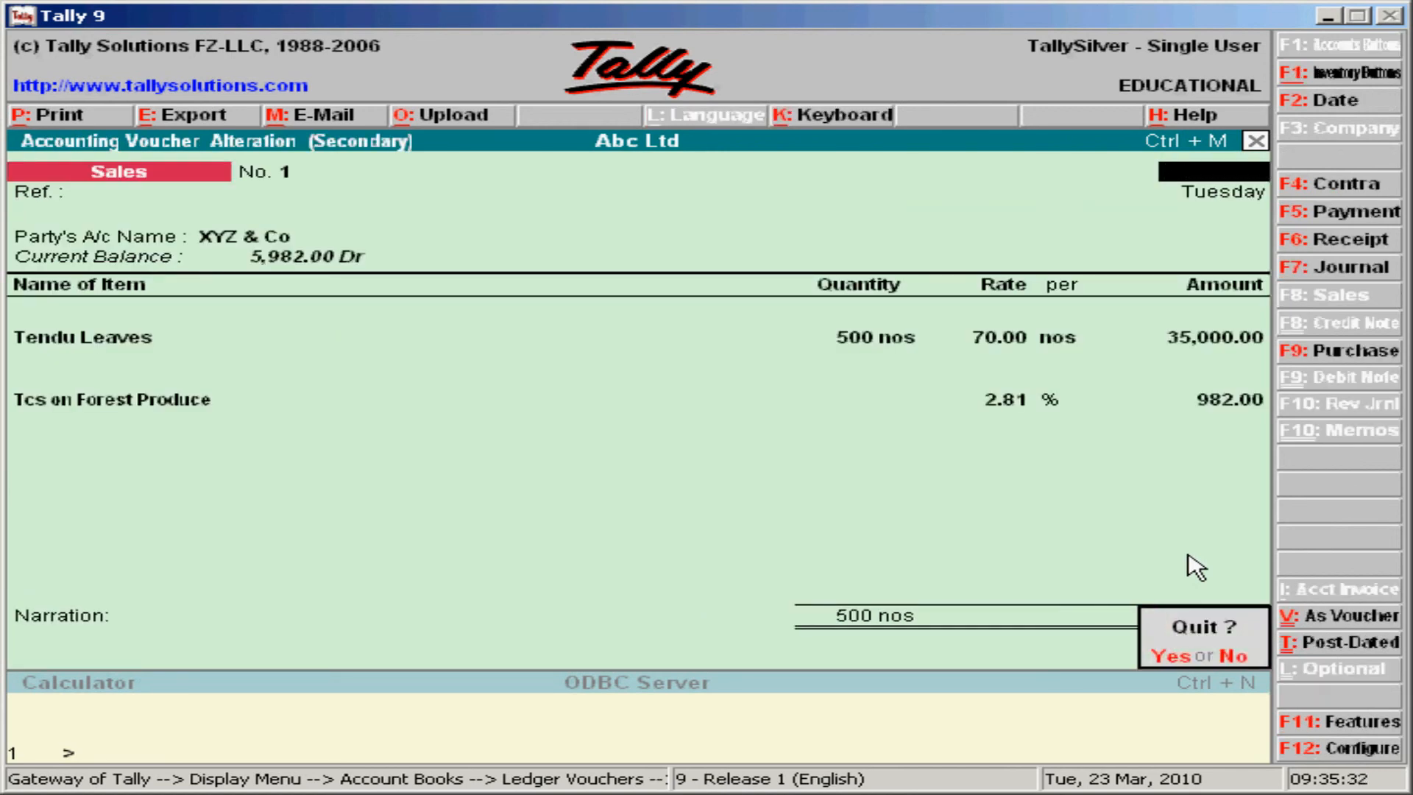
pyautogui.press('y')
pyautogui.press('Down')
pyautogui.press('Return')
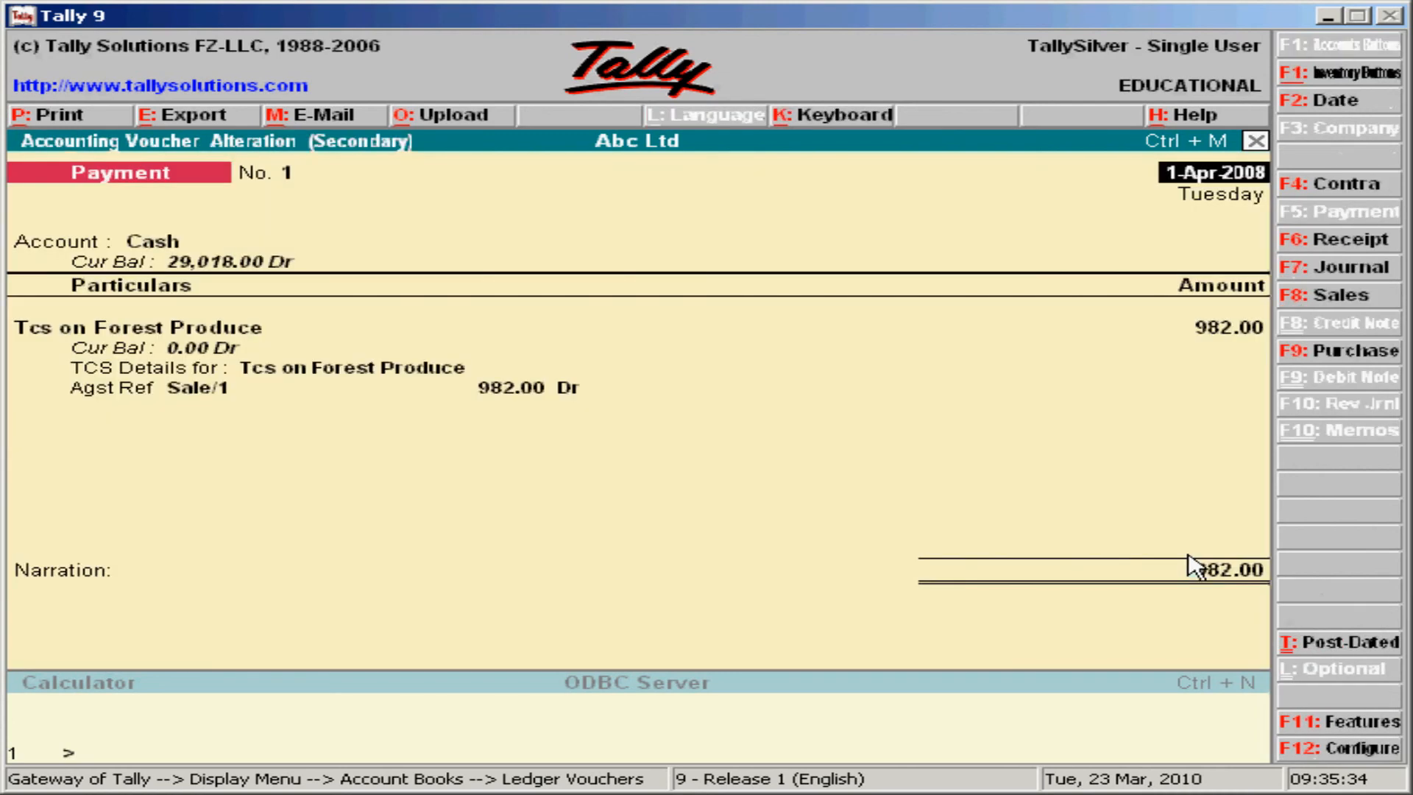
pyautogui.press('Escape')
pyautogui.press('y')
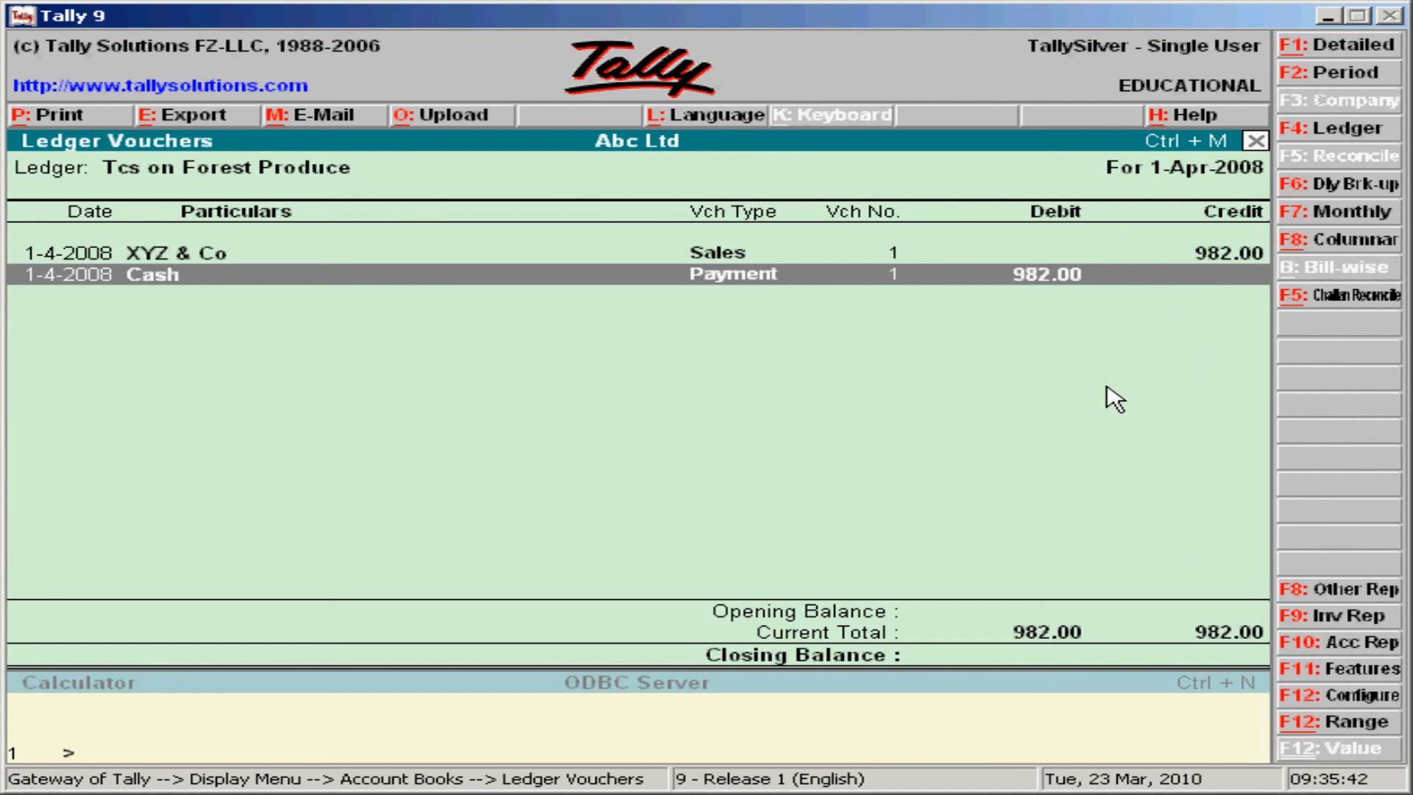
# - Leave the Tcs on Forest Produce ledger report and bring up the TCS Reports under Statutory Reports
pyautogui.press('Escape')
pyautogui.press('Escape')
pyautogui.press('Escape')
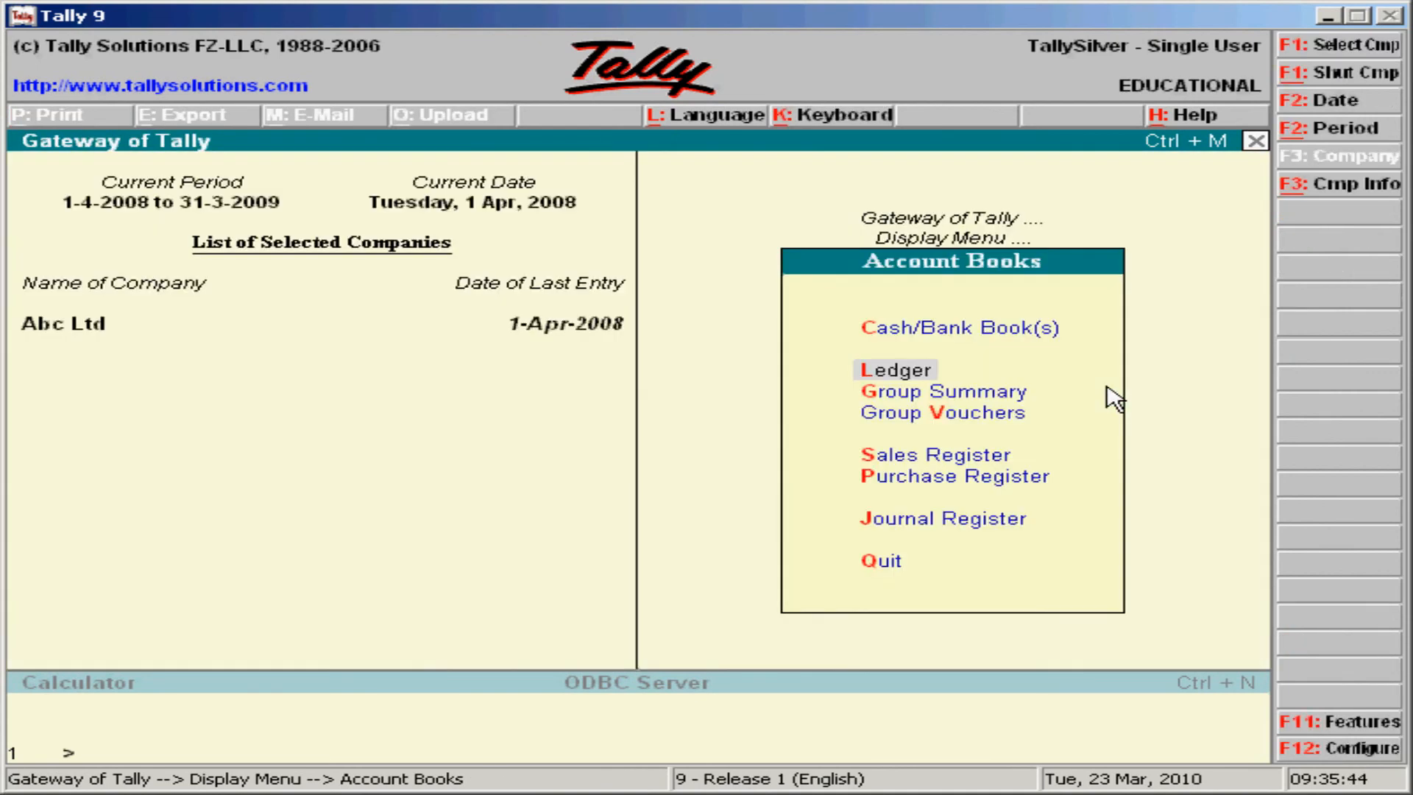
pyautogui.press('Escape')
pyautogui.press('Down')
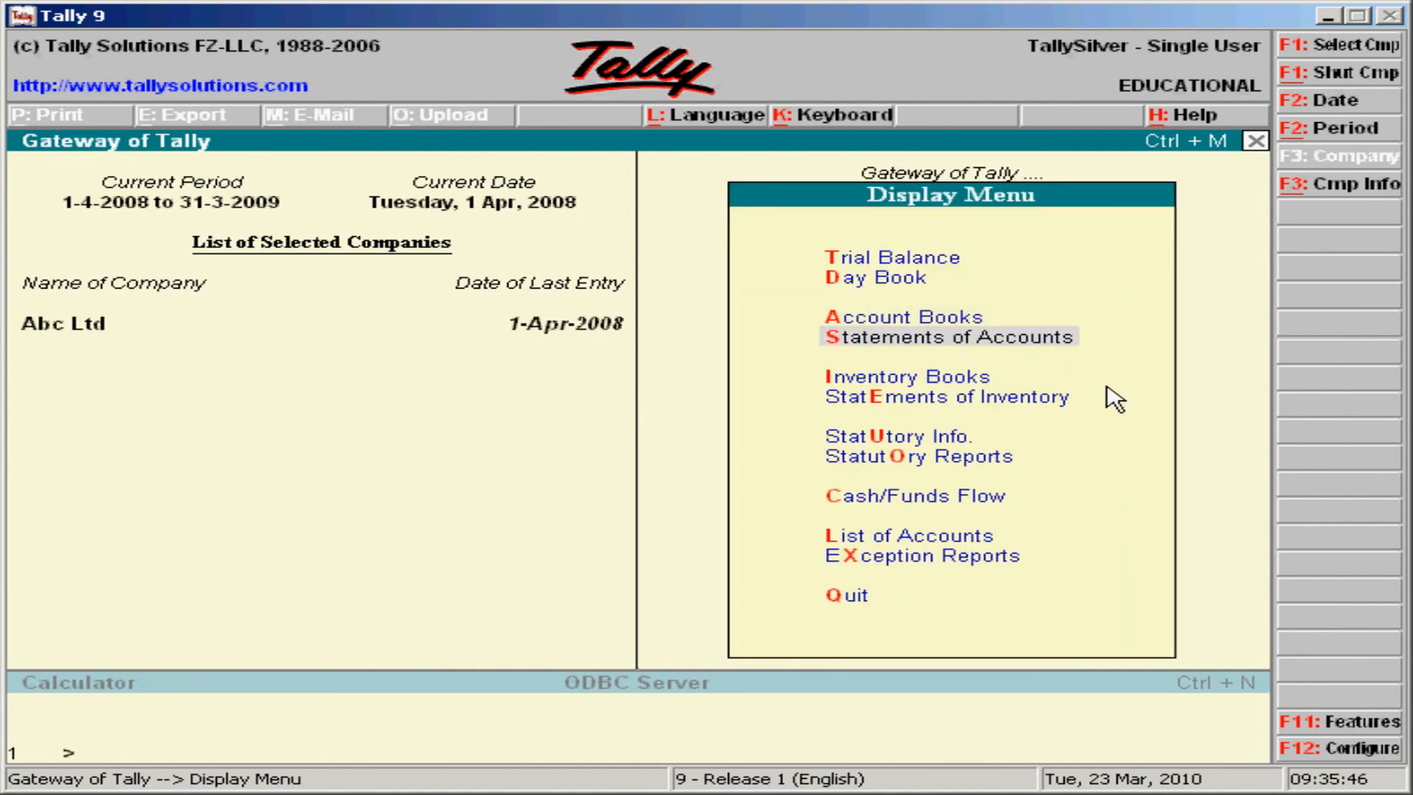
pyautogui.press('Down')
pyautogui.press('Down')
pyautogui.press('Down')
pyautogui.press('Down')
pyautogui.press('Return')
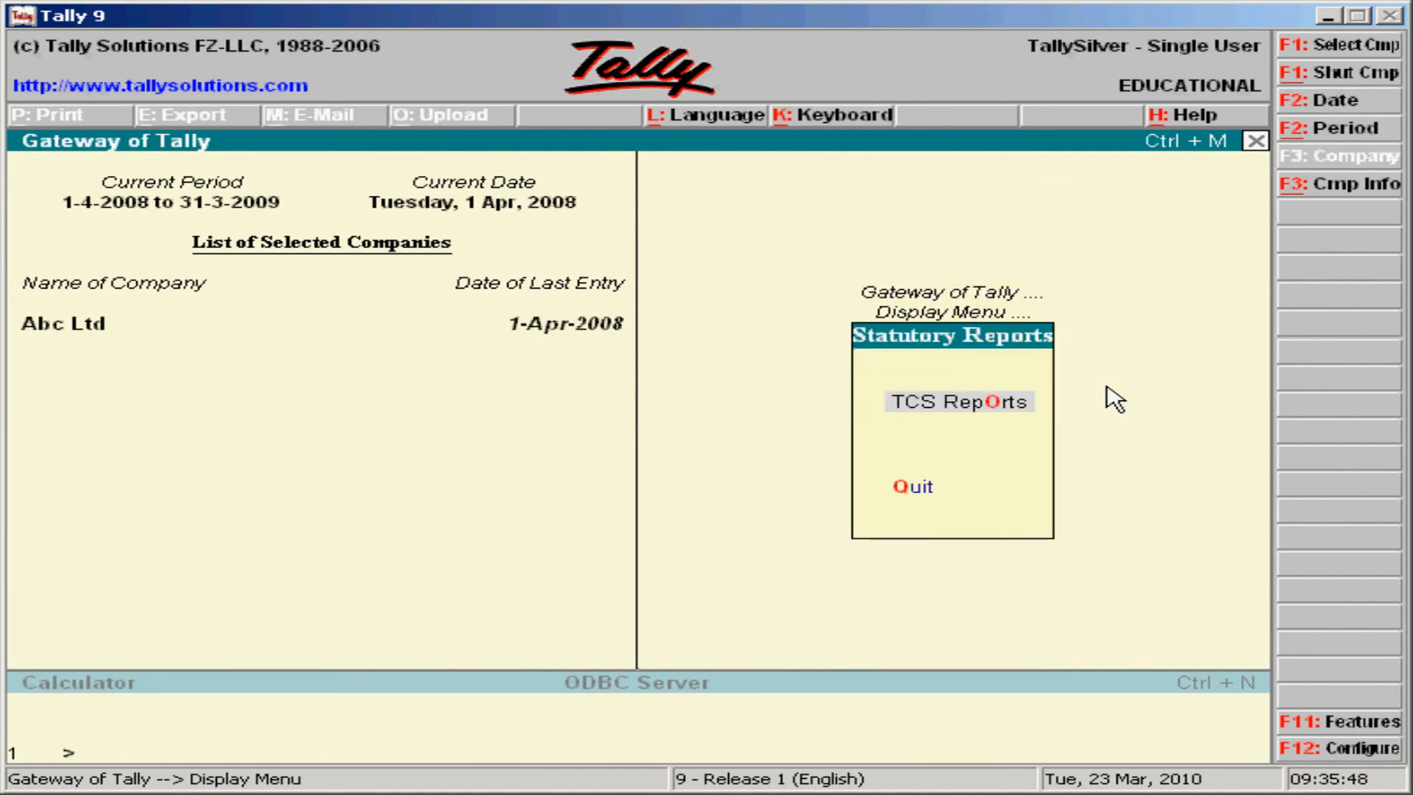
pyautogui.press('Return')
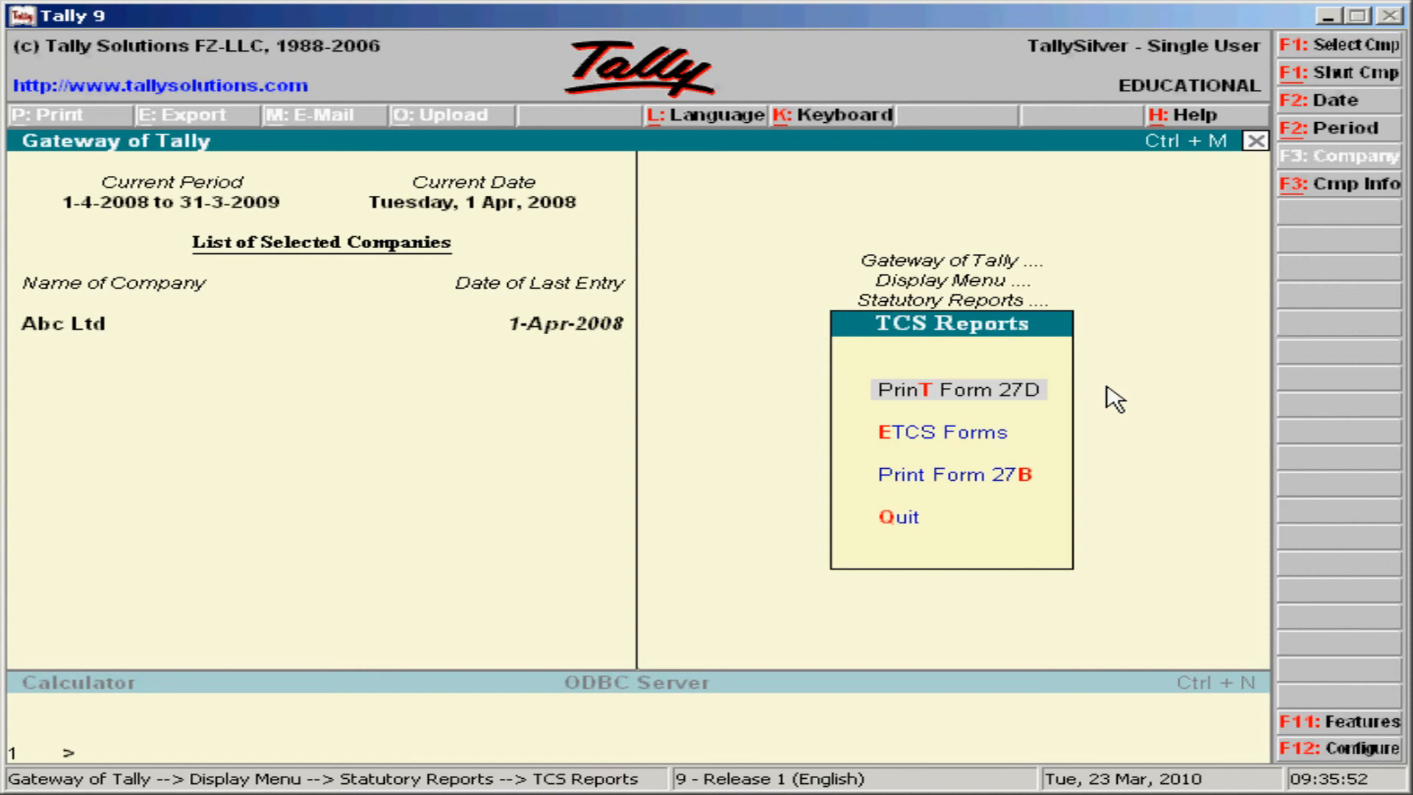
# - Start printing TCS Form 27D for the party ledger XYZ & Co
pyautogui.press('Down')
pyautogui.press('Up')
pyautogui.press('Return')
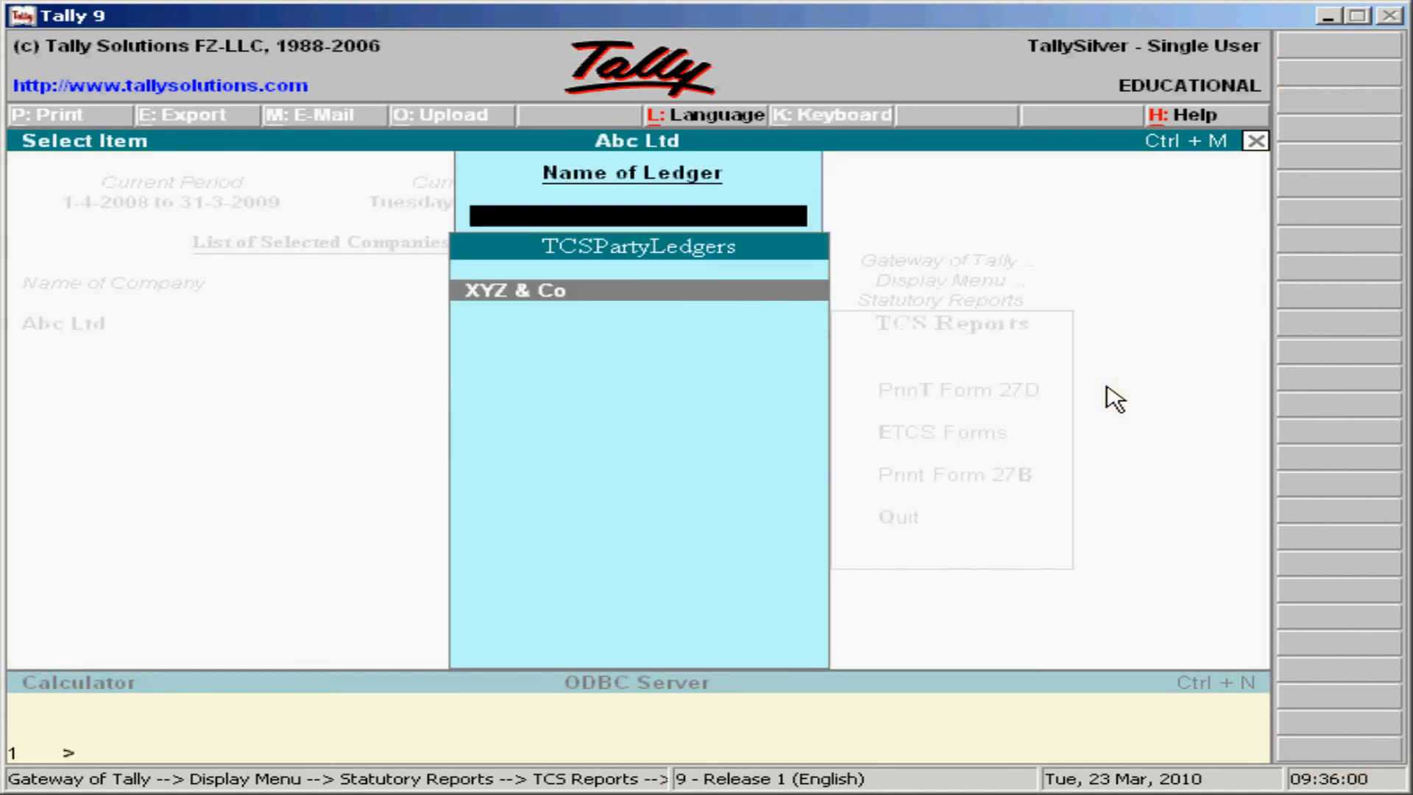
pyautogui.press('Return')
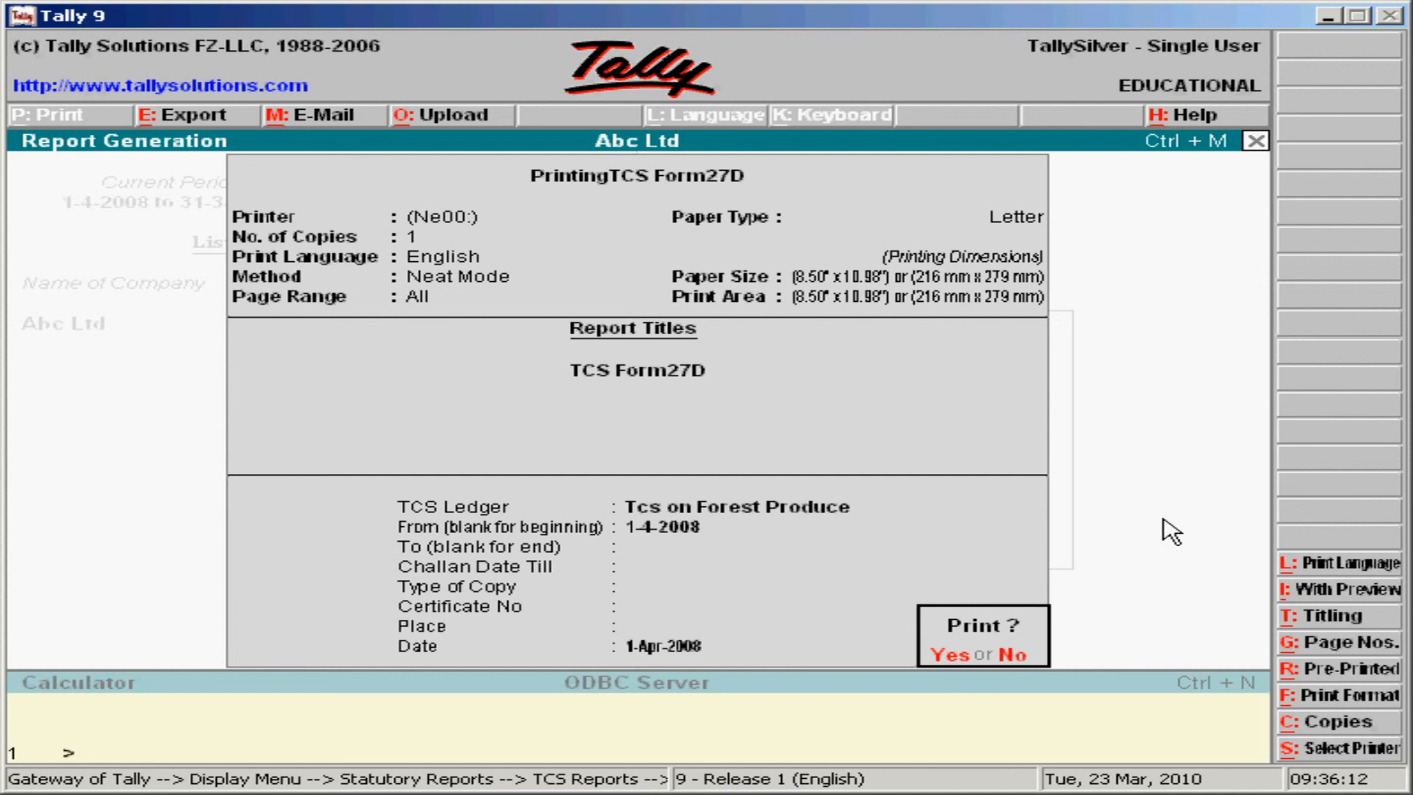
# - Hold off printing Form 27D and set Type of Copy to Default, keeping ledger Tcs on Forest Produce and start date 1-4-2008
pyautogui.press('n')
pyautogui.press('Return')
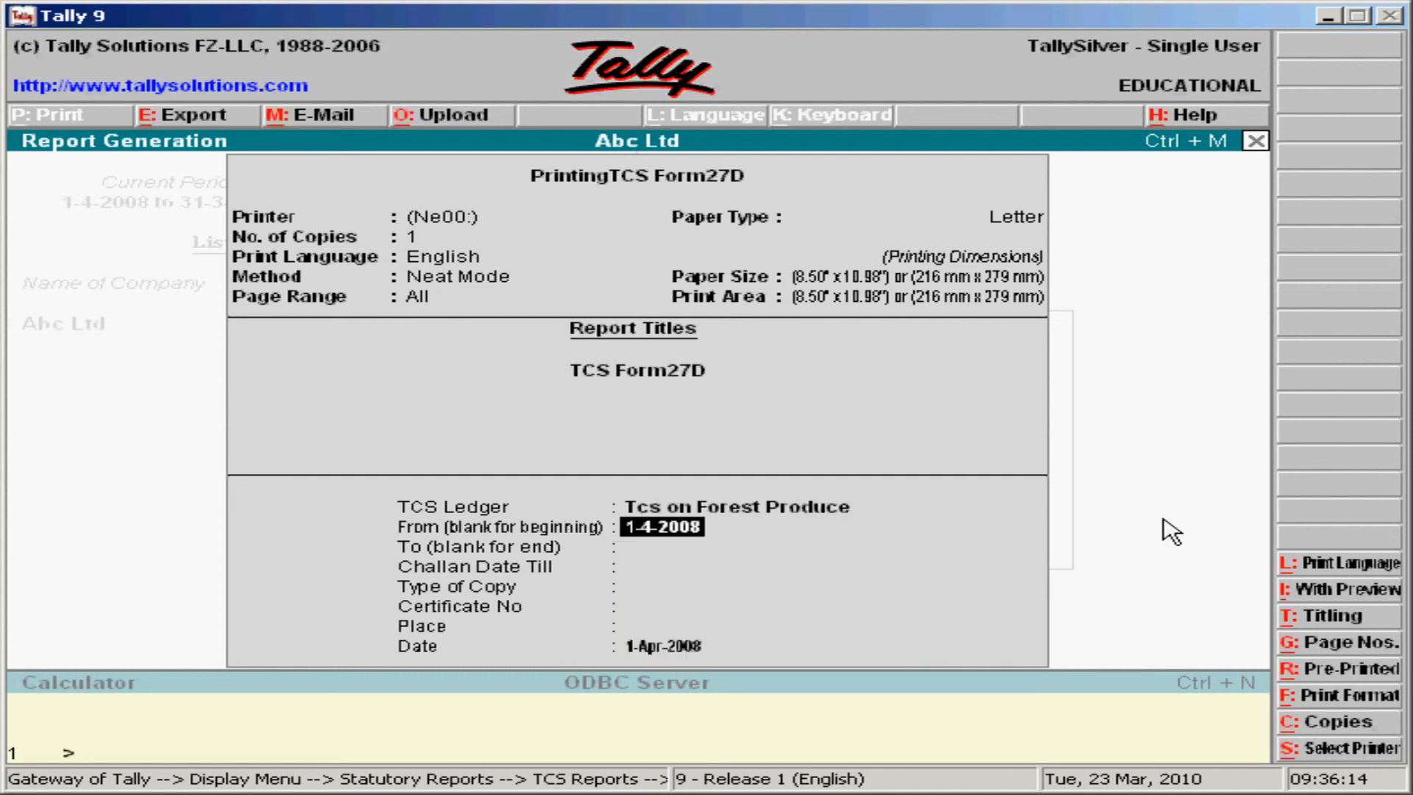
pyautogui.press('Return')
pyautogui.press('Return')
pyautogui.press('Return')
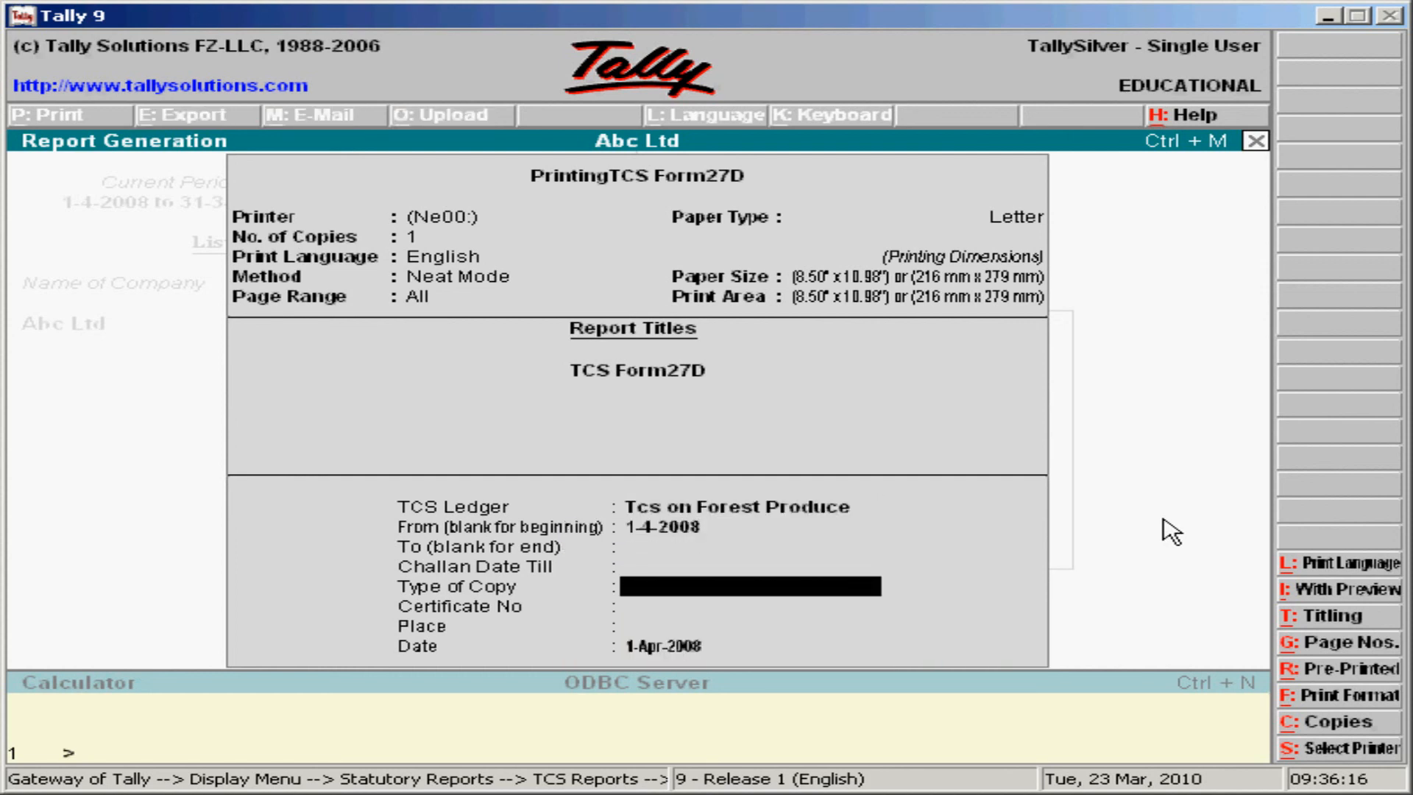
pyautogui.press('Return')
pyautogui.press('Return')
pyautogui.press('Return')
pyautogui.press('Return')
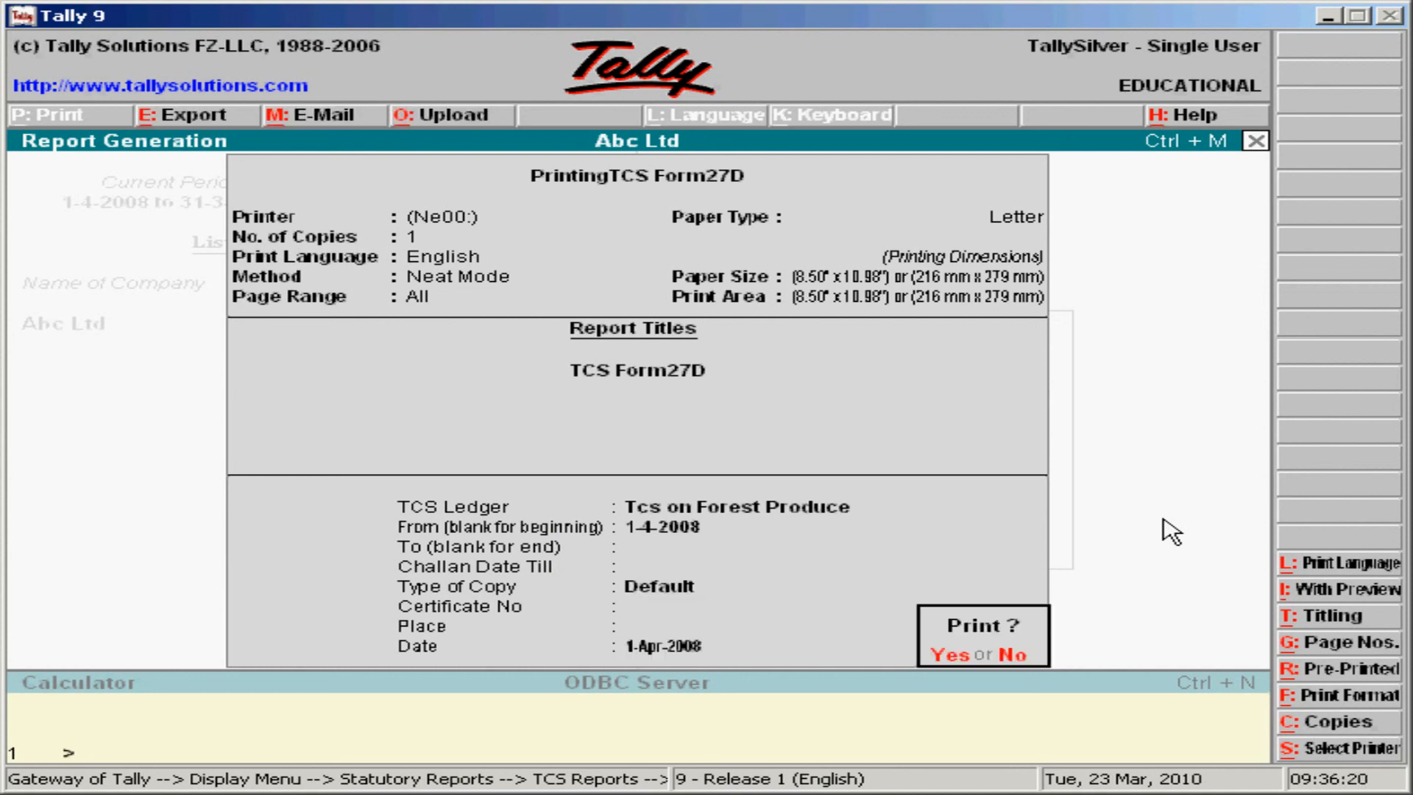
pyautogui.press('n')
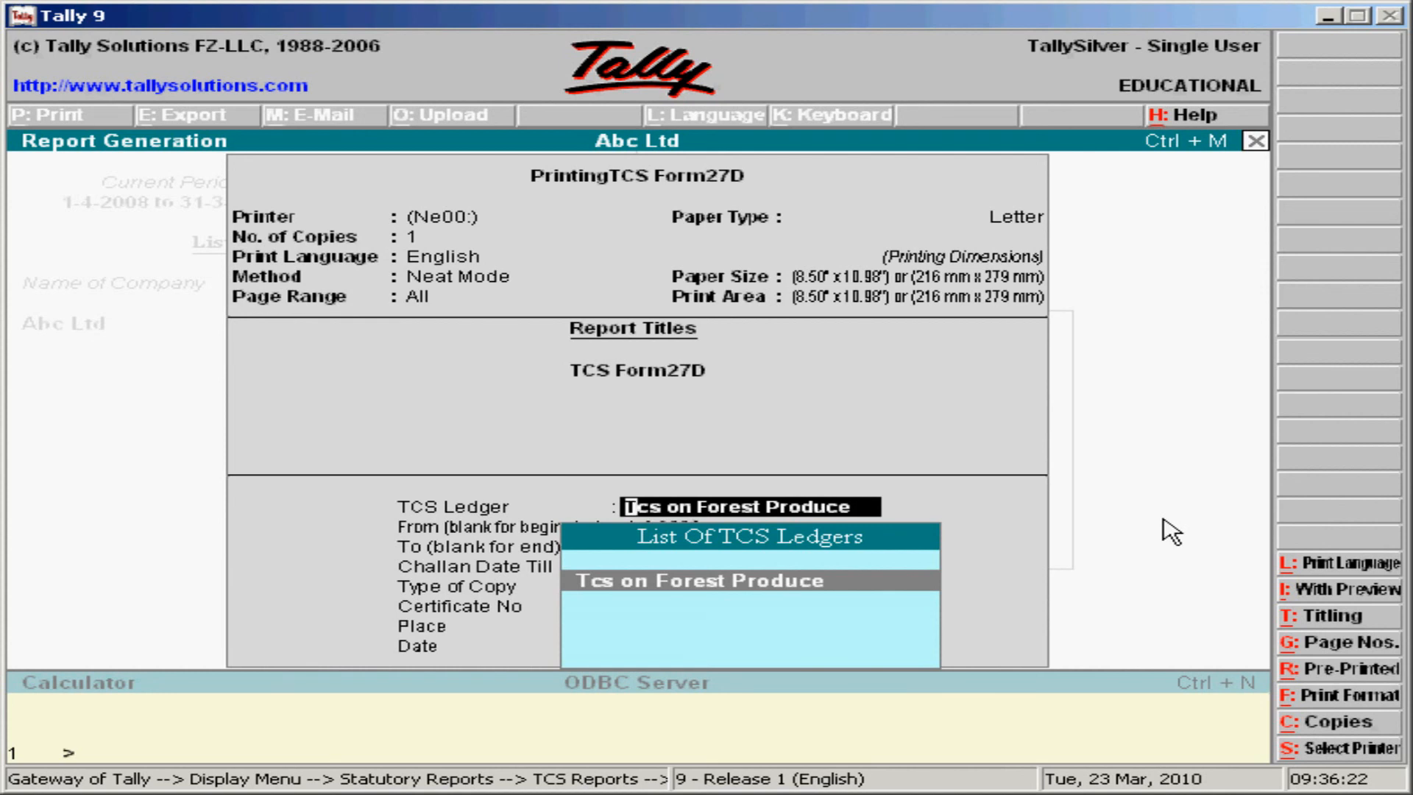